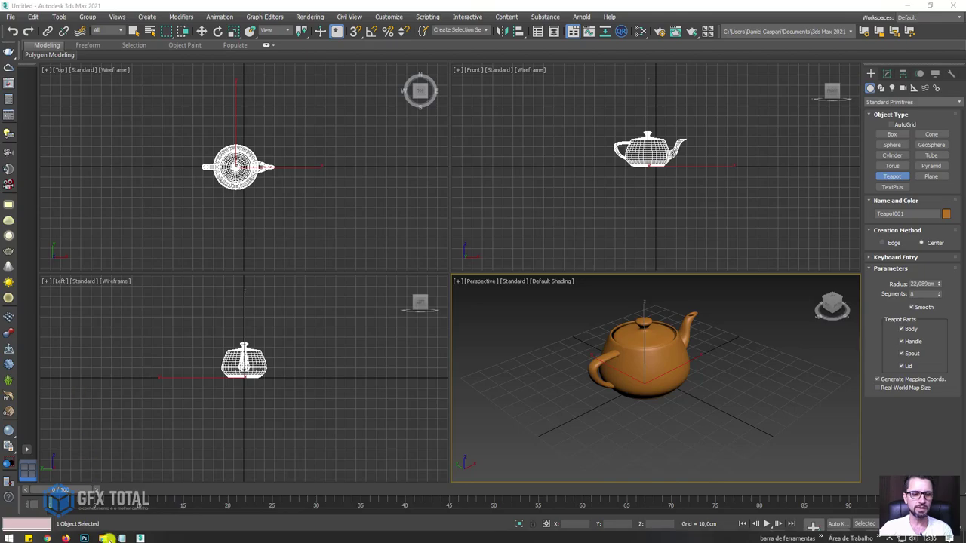
- Switch to the browser showing the Google Images black infuser teapot reference
left_click(66, 537)
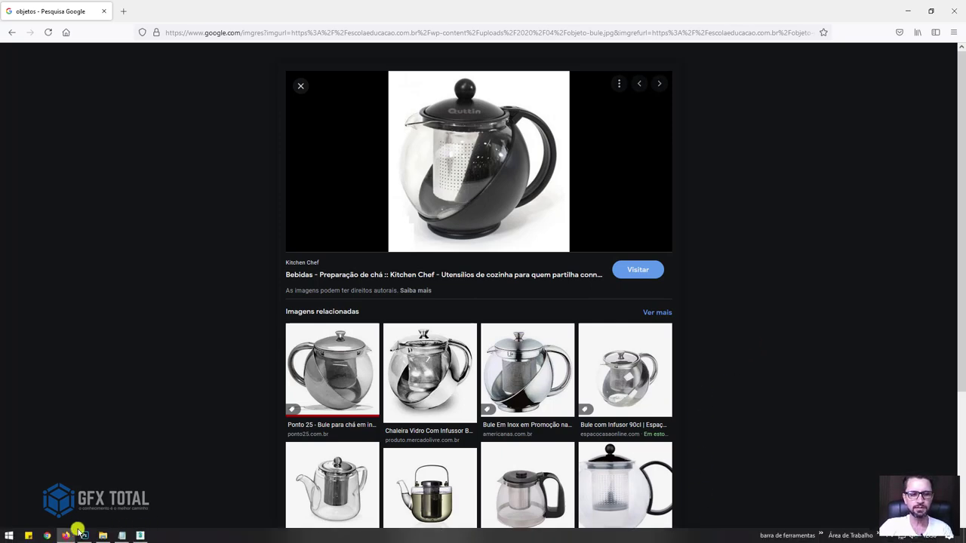
- View the Referência photo in the Chaleira 3D 3ds Max folder with enlarged icons, then return to 3ds Max
left_click(103, 539)
left_click(228, 159)
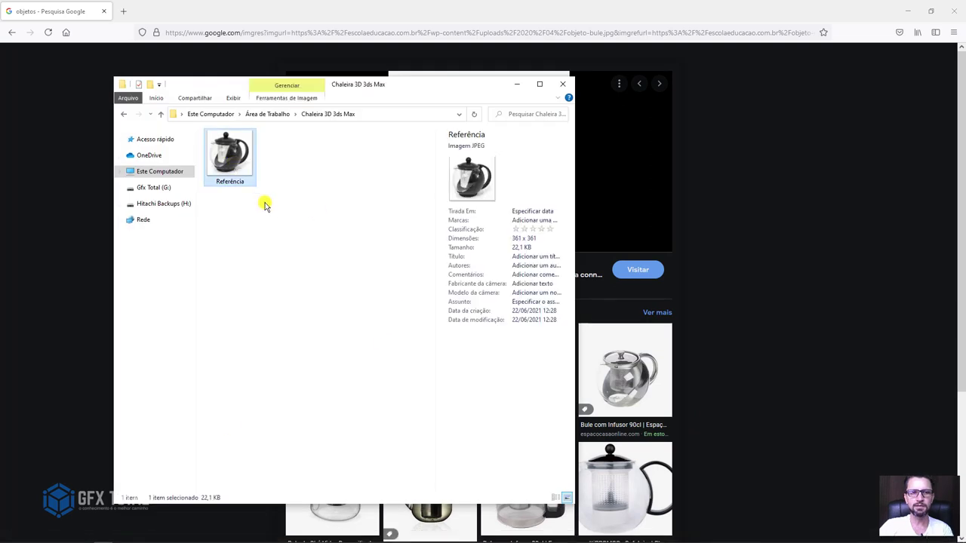
scroll(272, 198, "up", 2, "ctrl")
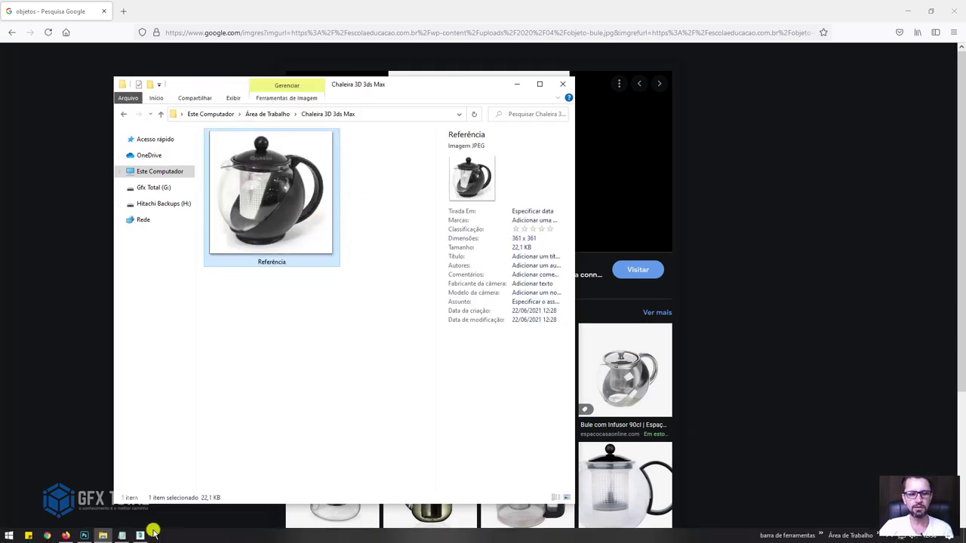
left_click(151, 533)
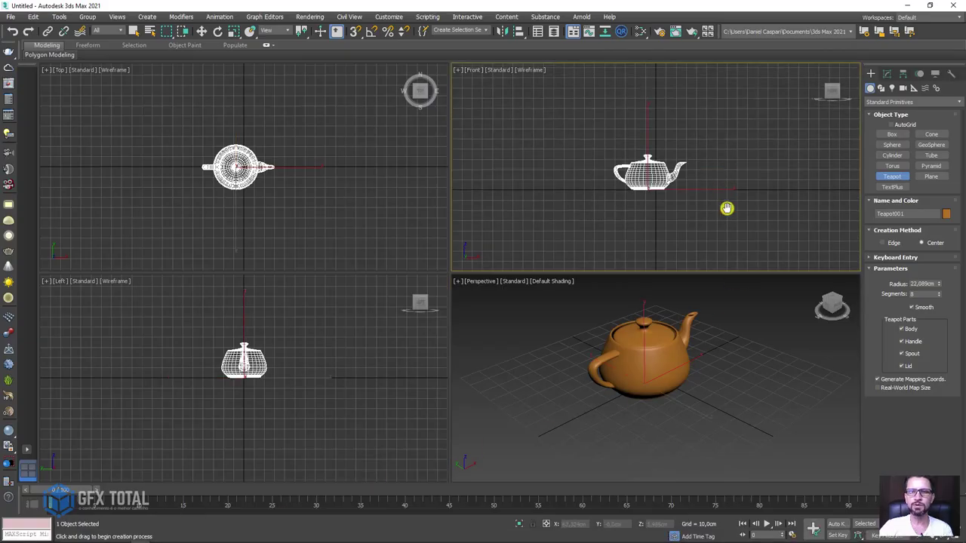
- Draw a square plane in the Front viewport above the teapot
middle_click_drag(727, 209, 755, 287)
left_click(933, 177)
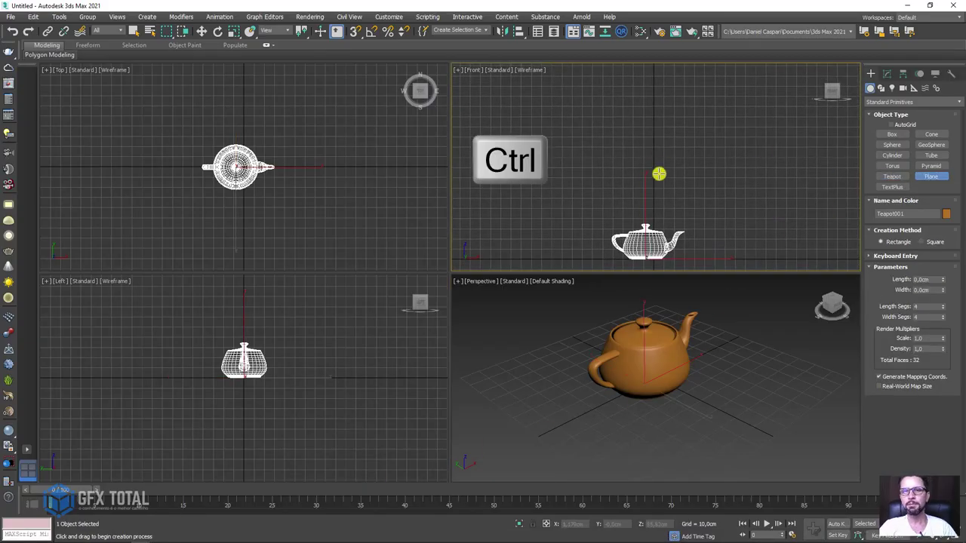
mouse_move(654, 175)
left_mouse_down()
mouse_move(704, 211)
mouse_move(713, 238)
left_mouse_up()
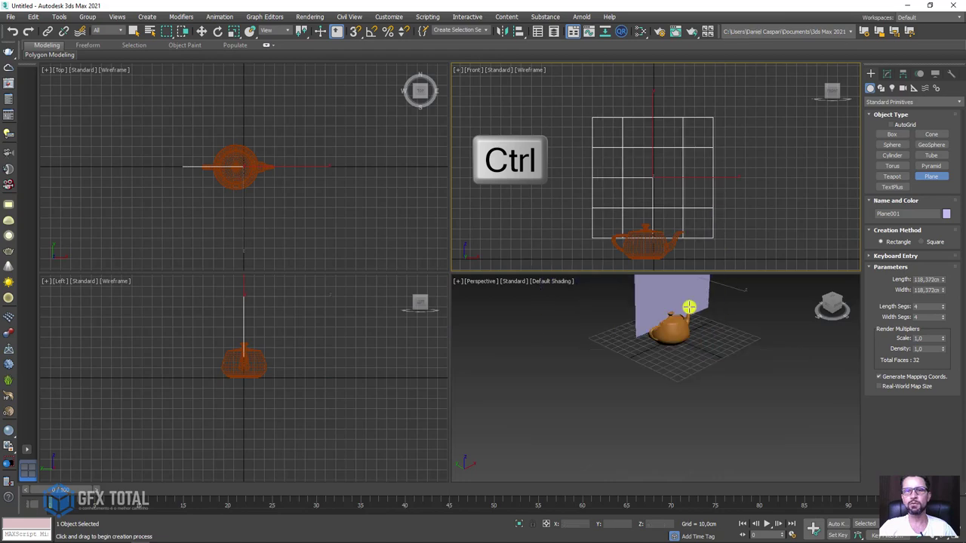
scroll(644, 372, "up", 2)
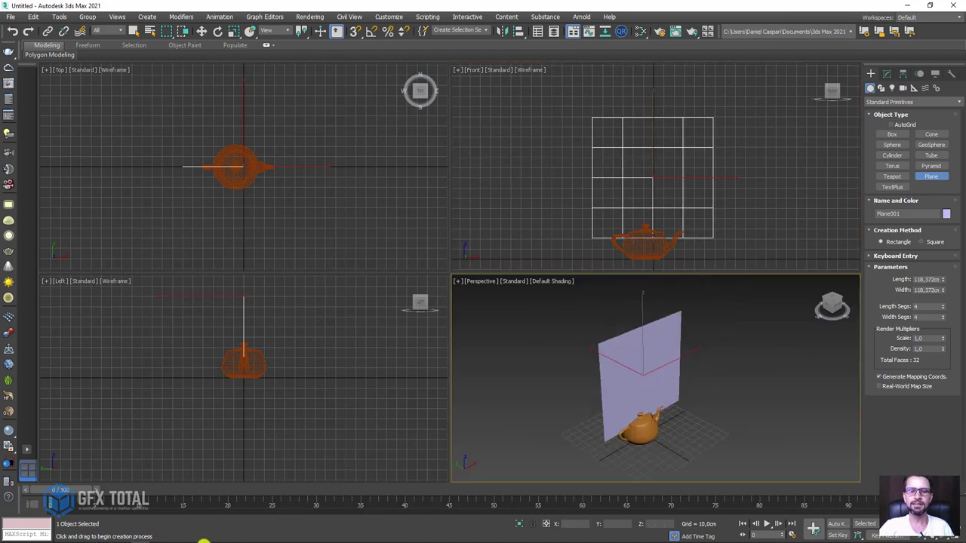
- Drag the Referência photo from Explorer onto the plane and move the plane up above the teapot
left_click(106, 536)
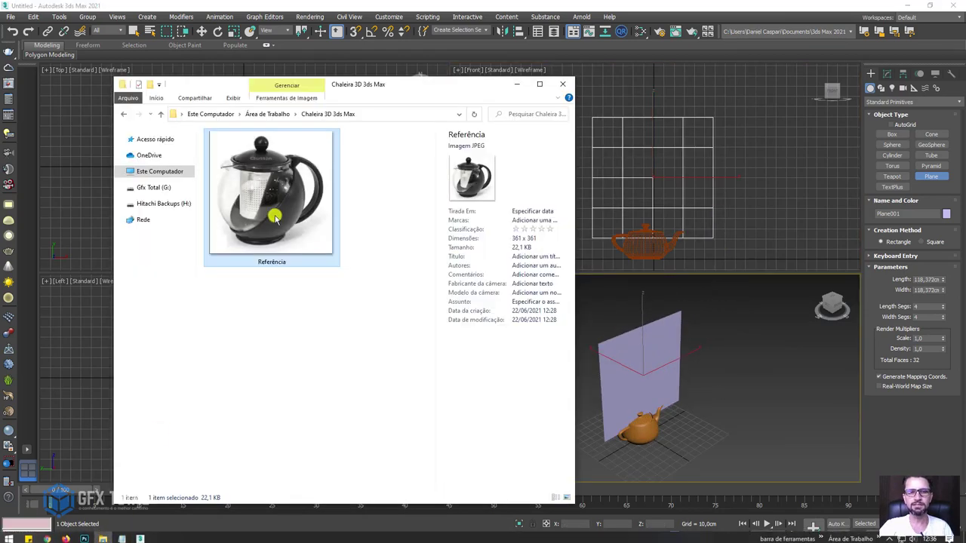
mouse_move(257, 188)
left_mouse_down()
mouse_move(482, 458)
mouse_move(644, 365)
left_mouse_up()
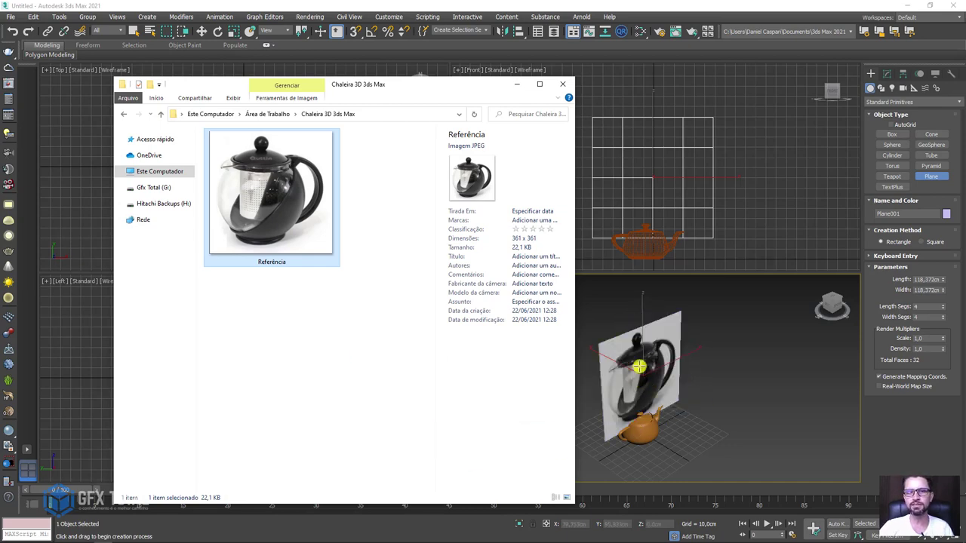
left_click(516, 84)
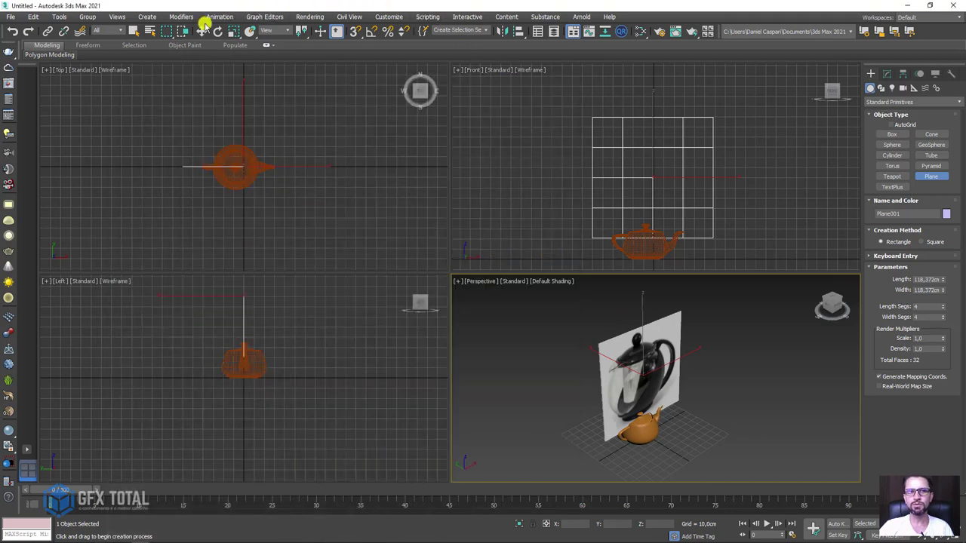
left_click(202, 31)
left_click_drag(607, 363, 542, 333)
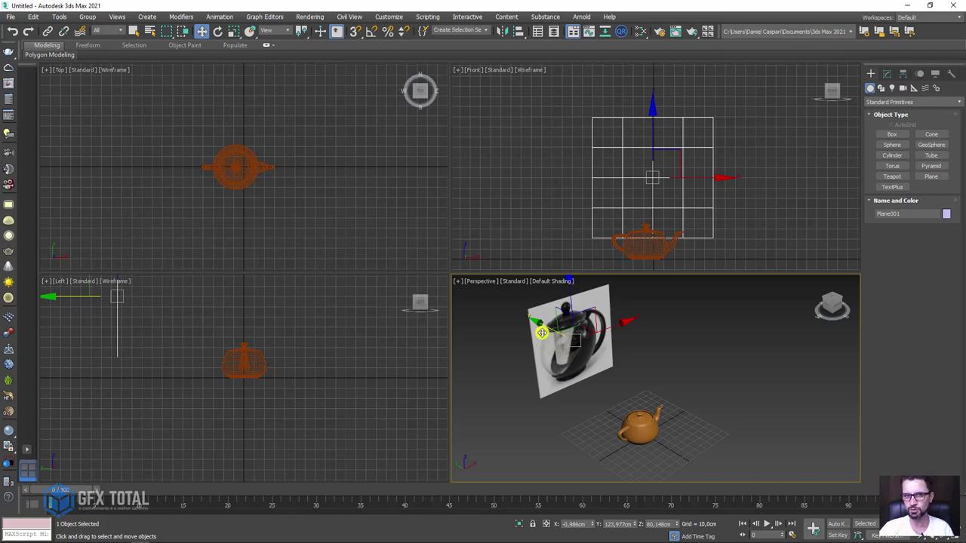
- Reduce the reference plane to 1 length and 1 width segment, and delete the teapot
left_click(888, 76)
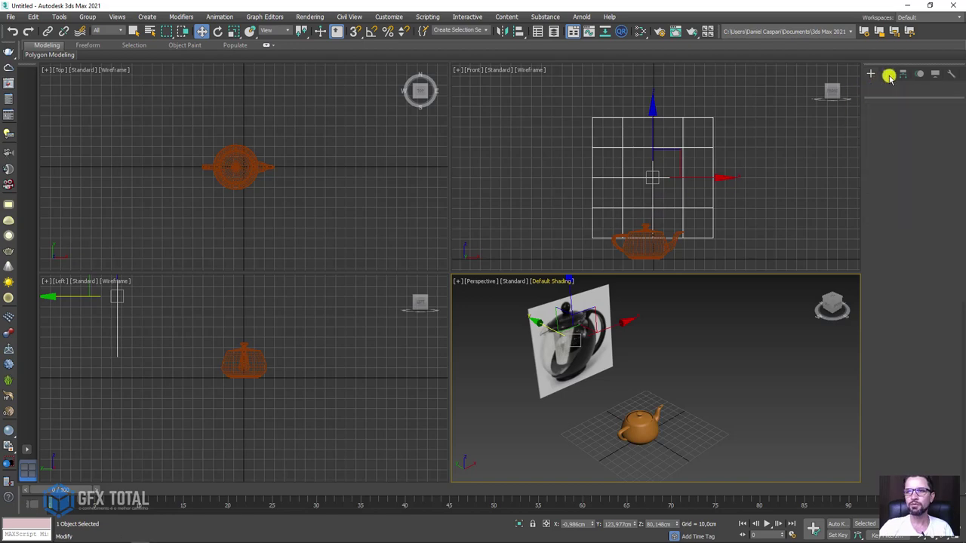
left_click_drag(943, 382, 944, 404)
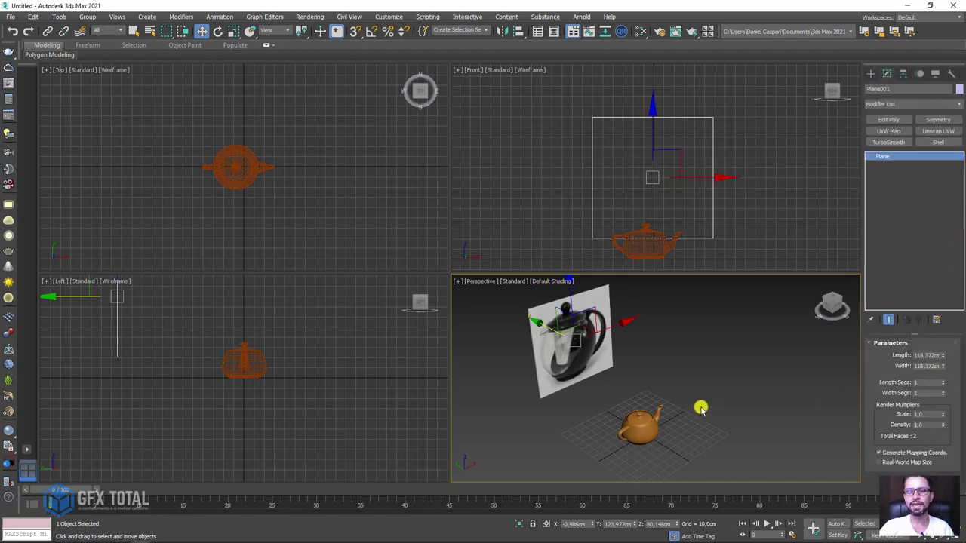
left_click(643, 455)
key("Delete")
- Orbit and zoom Perspective onto the Referência photo and enlarge that viewport with the divider
mouse_move(645, 453)
middle_mouse_down("alt")
mouse_move(653, 421)
mouse_move(739, 429)
mouse_move(682, 417)
middle_mouse_up("alt")
scroll(729, 446, "up", 2)
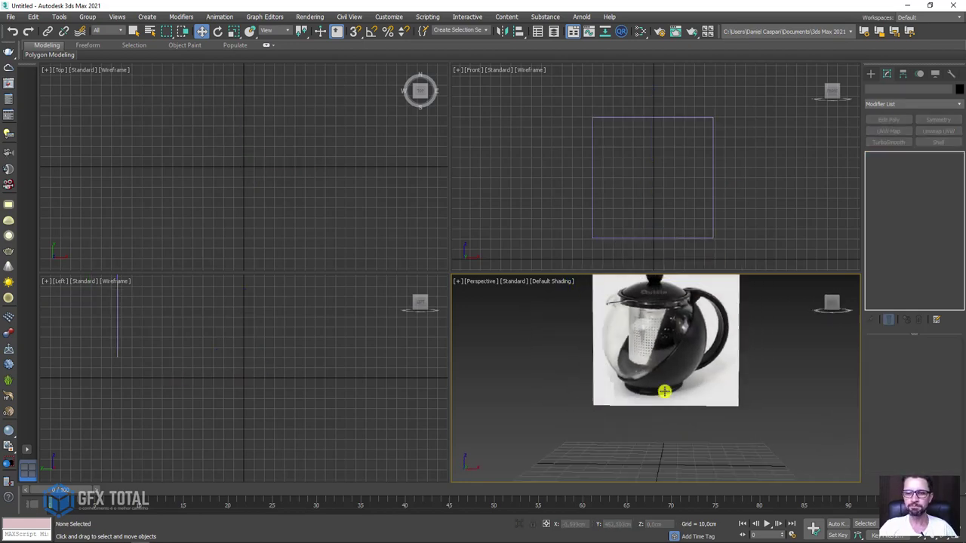
scroll(662, 356, "up", 1)
scroll(662, 401, "up", 2)
scroll(662, 401, "up", 1)
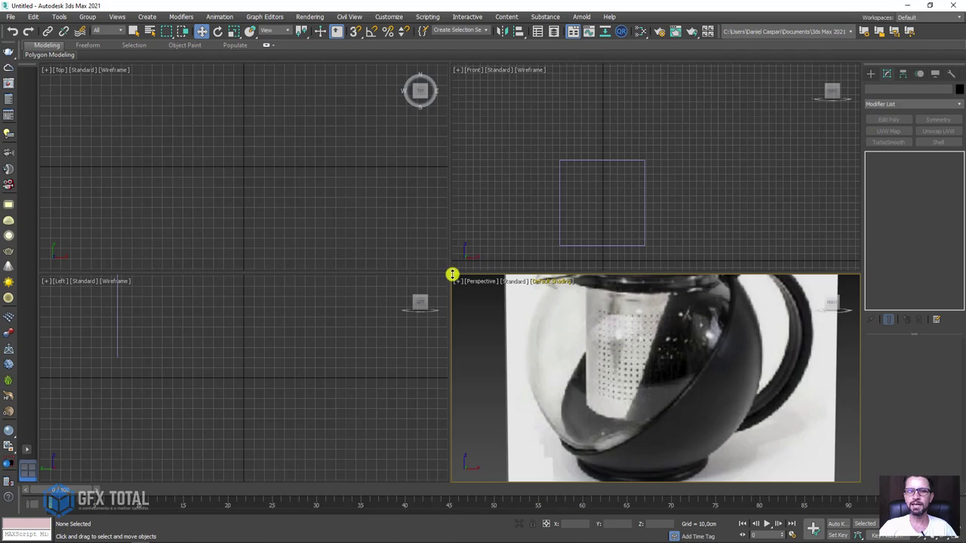
left_click_drag(450, 275, 333, 144)
scroll(524, 226, "down", 3)
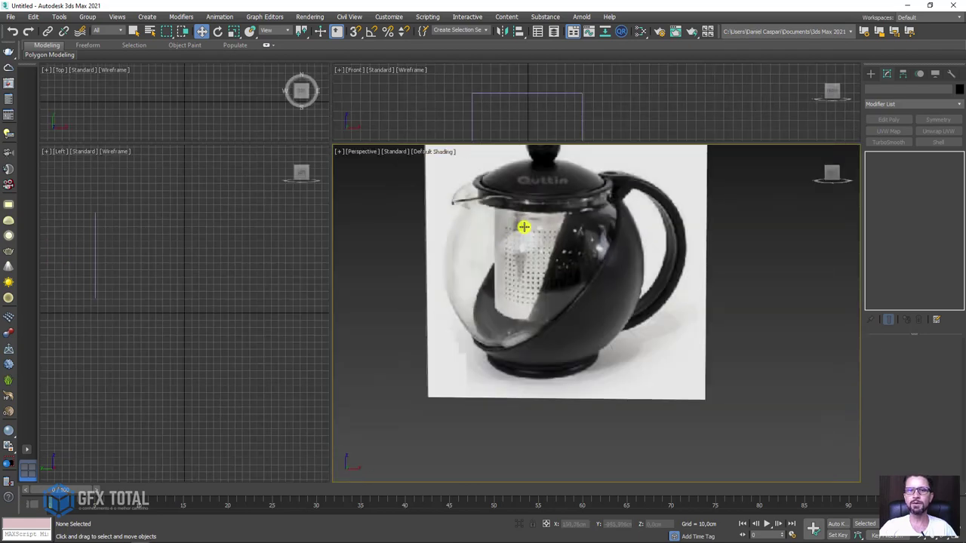
scroll(520, 282, "up", 1)
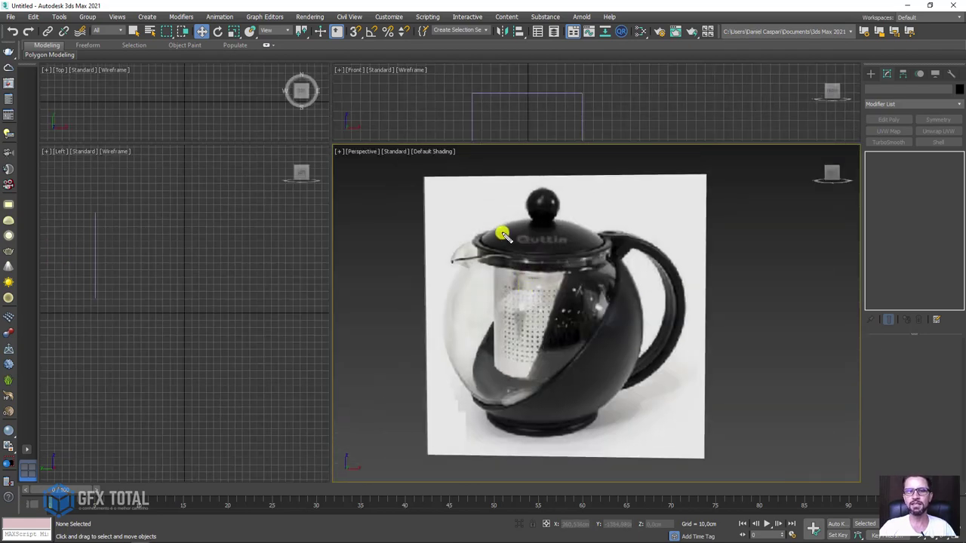
mouse_move(505, 233)
left_mouse_down()
mouse_move(485, 411)
mouse_move(561, 422)
mouse_move(623, 388)
mouse_move(647, 297)
mouse_move(575, 235)
mouse_move(497, 230)
mouse_move(494, 356)
mouse_move(503, 377)
mouse_move(572, 379)
mouse_move(578, 252)
mouse_move(566, 242)
mouse_move(495, 246)
mouse_move(495, 264)
left_mouse_up()
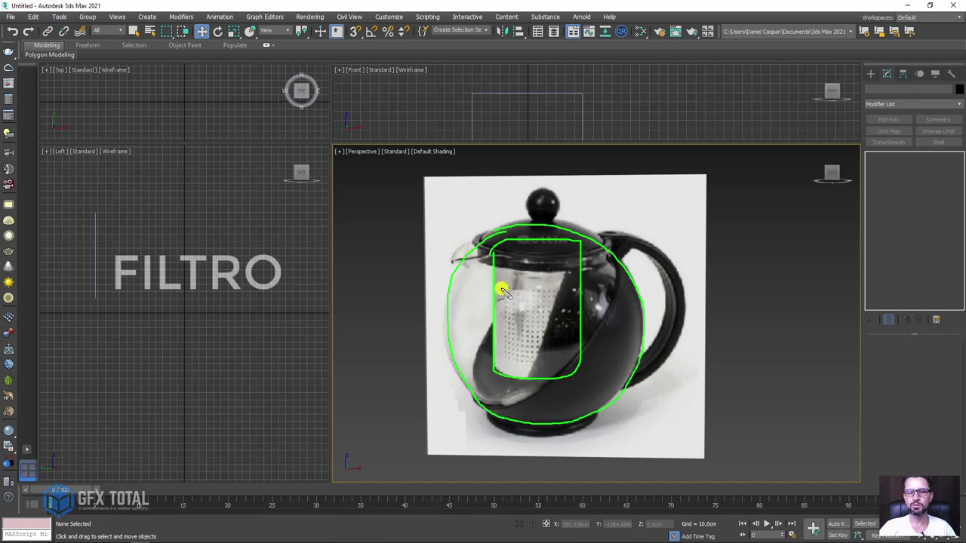
key("Escape")
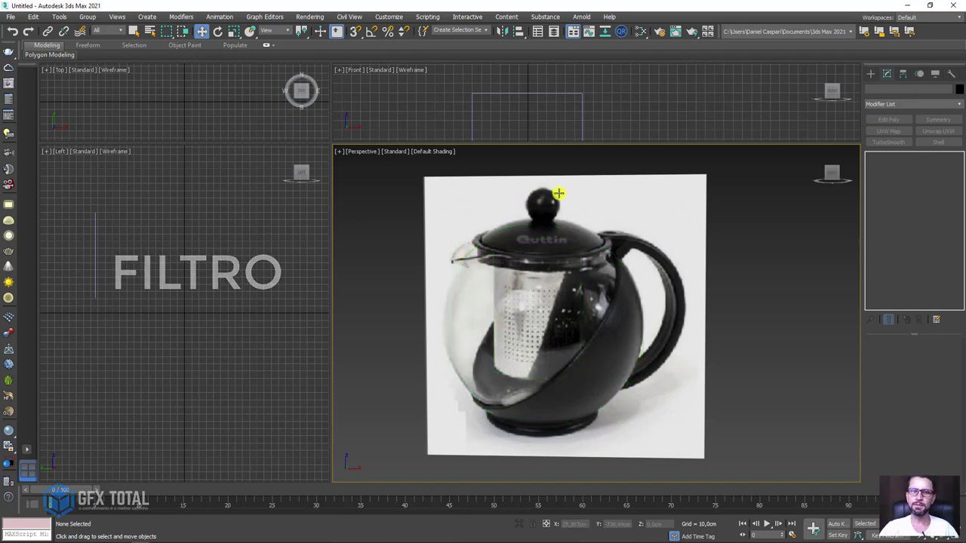
left_click_drag(529, 193, 544, 188)
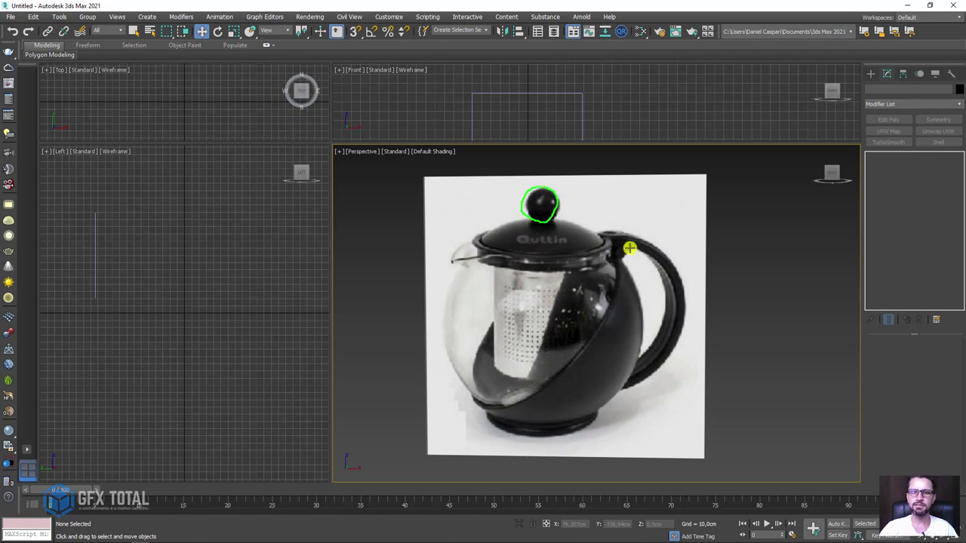
left_click_drag(620, 243, 653, 363)
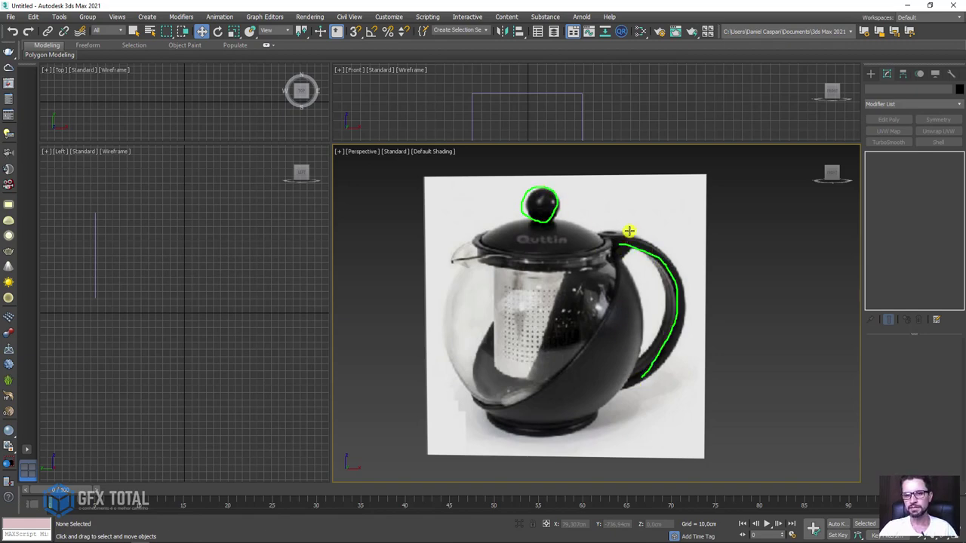
mouse_move(598, 237)
left_mouse_down()
mouse_move(432, 299)
mouse_move(562, 244)
left_mouse_up()
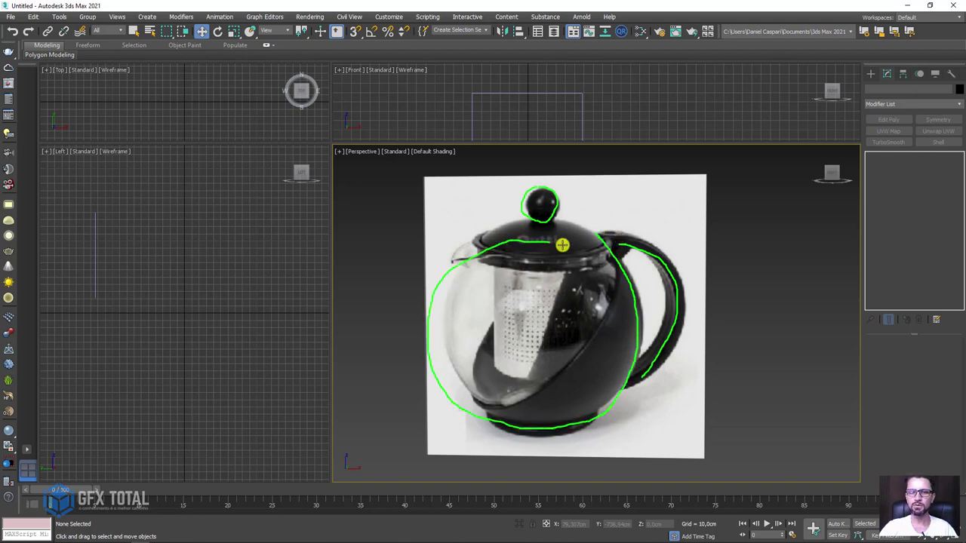
mouse_move(626, 206)
left_mouse_down()
mouse_move(463, 447)
mouse_move(394, 504)
left_mouse_up()
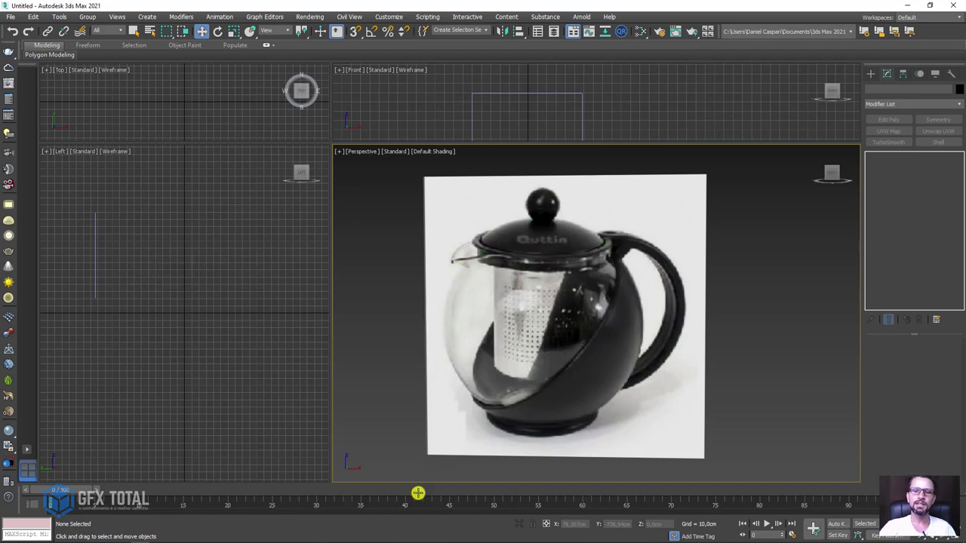
mouse_move(491, 356)
middle_mouse_down("alt")
mouse_move(524, 397)
mouse_move(534, 268)
mouse_move(551, 295)
middle_mouse_up("alt")
scroll(544, 245, "up", 2)
scroll(555, 298, "up", 3)
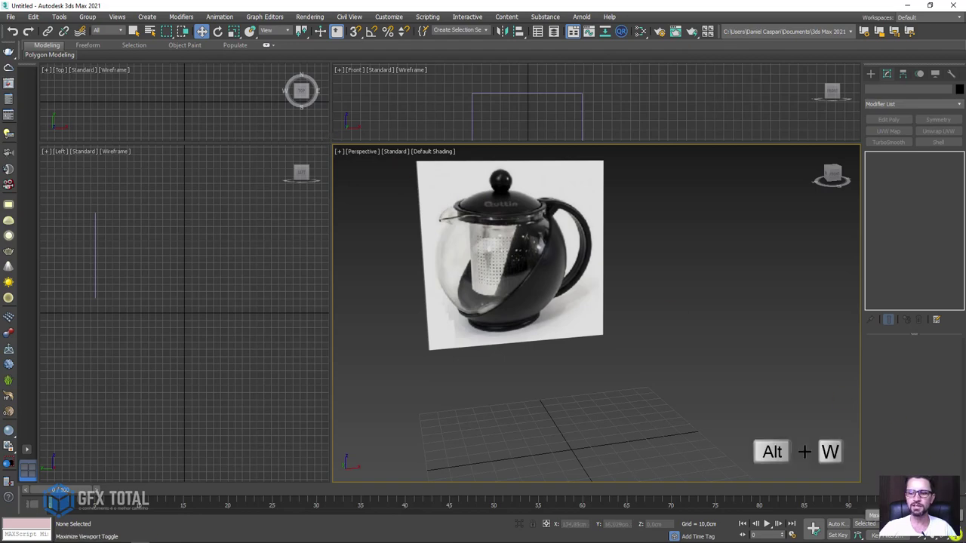
- Maximize the Perspective viewport with Alt+W and frame the grid centre beside the reference plane
key("alt+w")
middle_click_drag(614, 379, 632, 429)
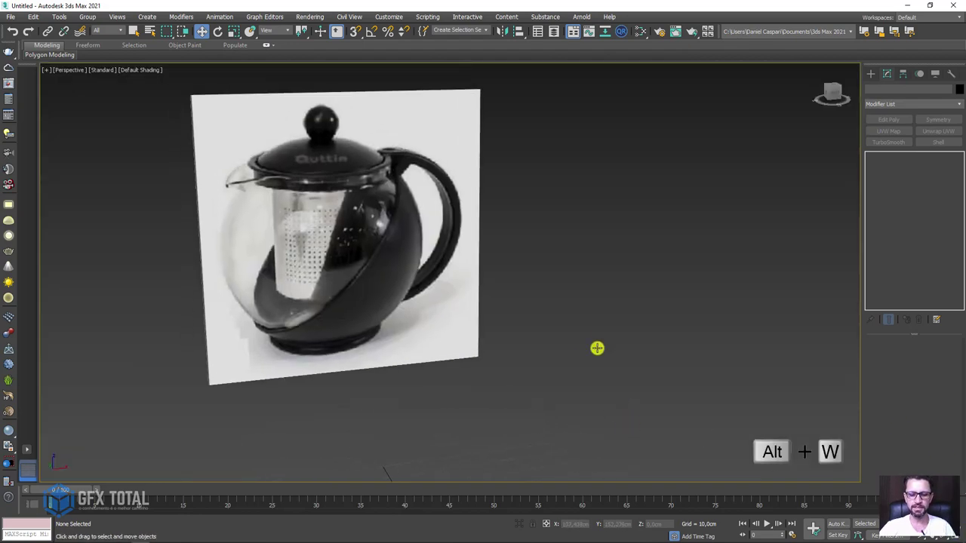
scroll(597, 348, "down", 5)
mouse_move(537, 339)
middle_mouse_down("alt")
mouse_move(576, 354)
mouse_move(518, 335)
middle_mouse_up("alt")
scroll(670, 242, "up", 4)
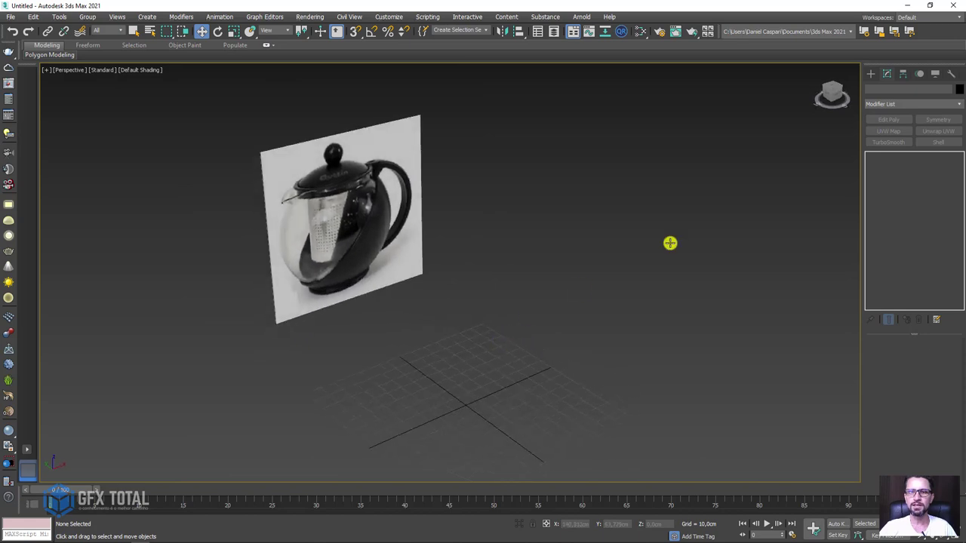
left_click(872, 74)
middle_click_drag(579, 224, 627, 240)
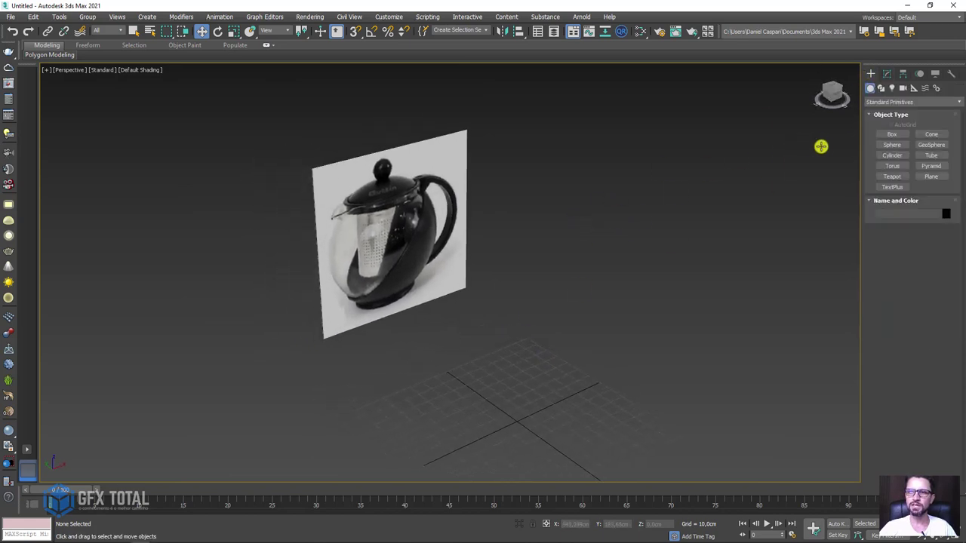
- Create a 32-segment sphere of radius 39.58 cm at the origin with Base To Pivot, showing edged faces
left_click(890, 144)
left_click_drag(519, 421, 573, 442)
mouse_move(565, 435)
middle_mouse_down()
mouse_move(558, 363)
mouse_move(566, 397)
mouse_move(551, 416)
mouse_move(566, 408)
middle_mouse_up()
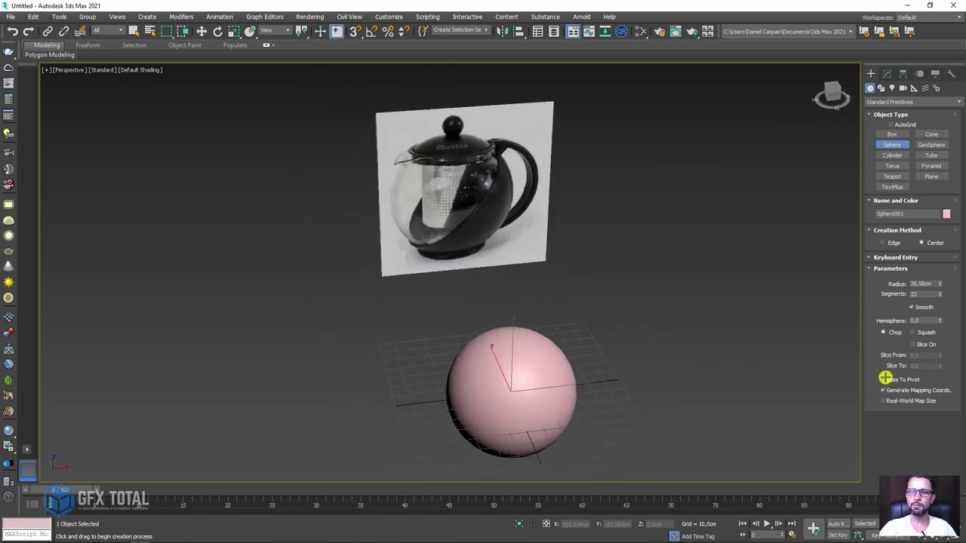
left_click(886, 378)
mouse_move(615, 380)
middle_mouse_down("alt")
mouse_move(554, 334)
mouse_move(626, 323)
mouse_move(681, 350)
mouse_move(642, 384)
mouse_move(591, 384)
mouse_move(632, 369)
mouse_move(595, 365)
mouse_move(602, 356)
mouse_move(505, 286)
mouse_move(548, 337)
middle_mouse_up("alt")
scroll(503, 294, "up", 2)
scroll(543, 340, "up", 2)
key("F4")
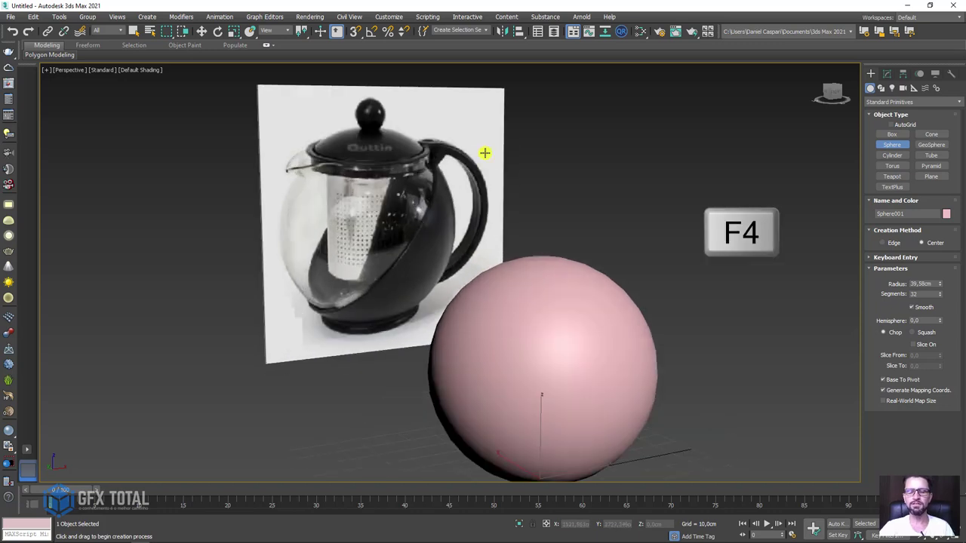
middle_click_drag(582, 313, 565, 216, "alt")
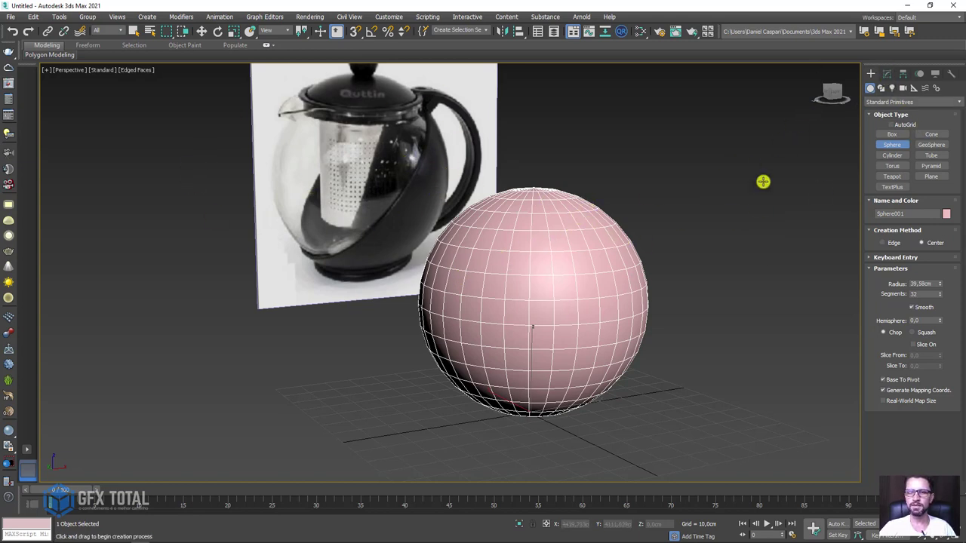
mouse_move(761, 181)
middle_mouse_down("alt")
mouse_move(759, 272)
mouse_move(736, 246)
mouse_move(764, 231)
middle_mouse_up("alt")
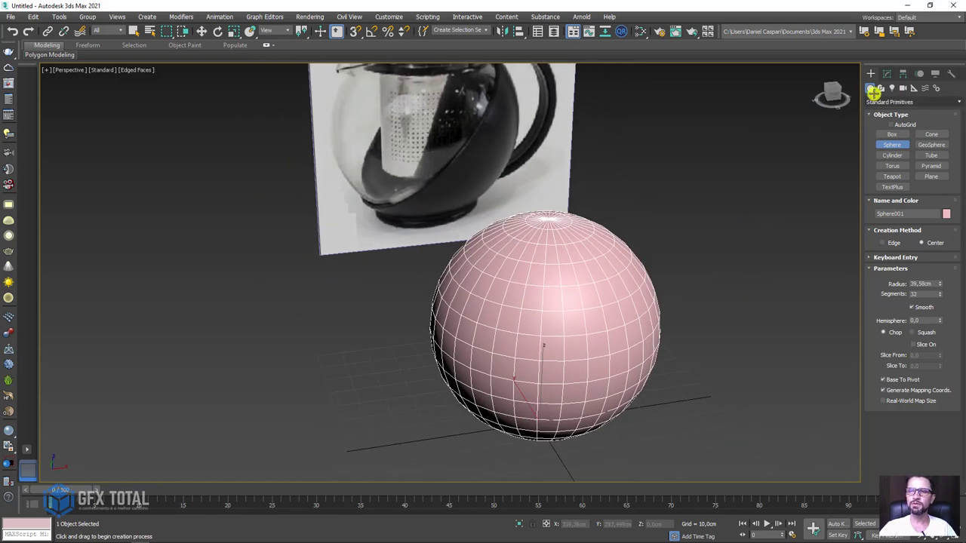
- Add a Slice modifier to Sphere001
left_click(886, 73)
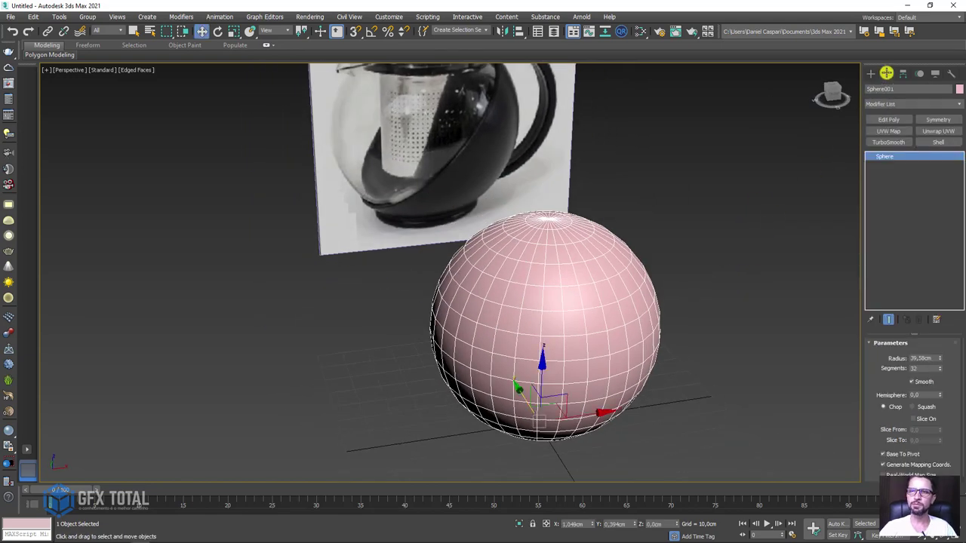
left_click(960, 103)
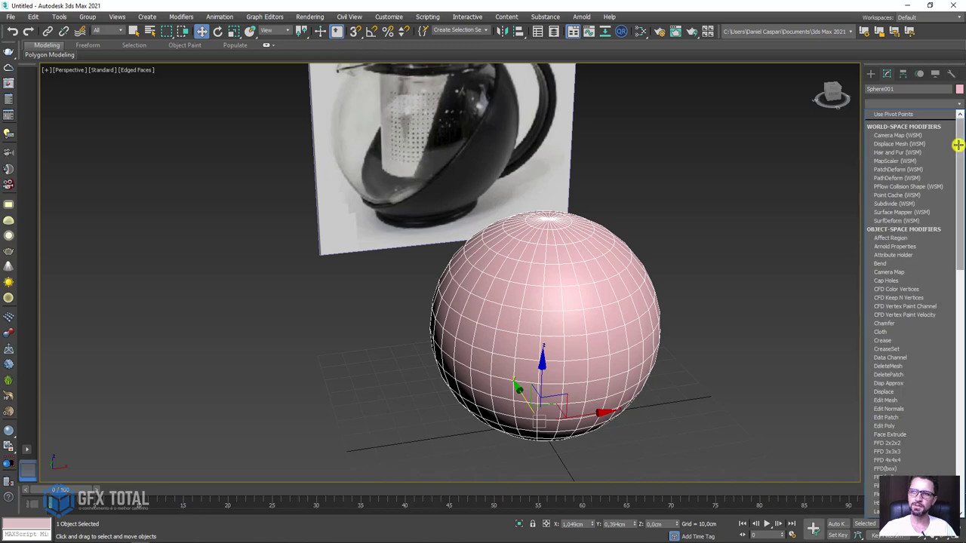
left_click_drag(960, 147, 957, 363)
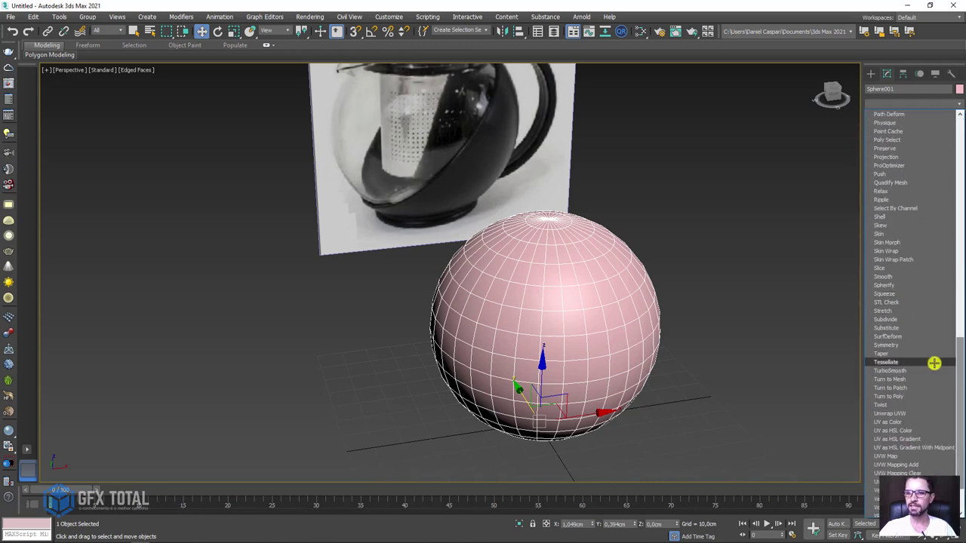
left_click(882, 268)
scroll(687, 323, "down", 3)
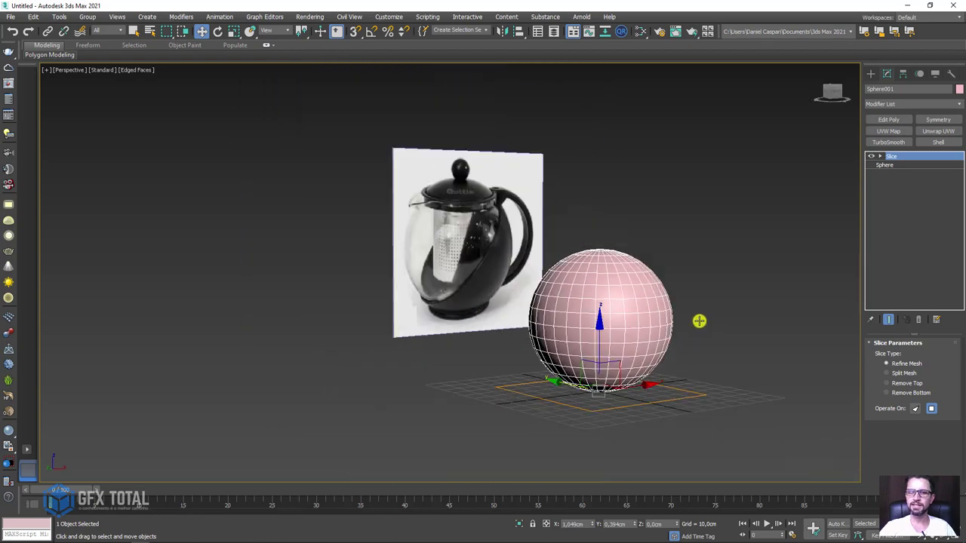
- Raise the Slice Plane to the sphere's middle, set Remove Top, and tilt the plane at an angle
left_click(872, 156)
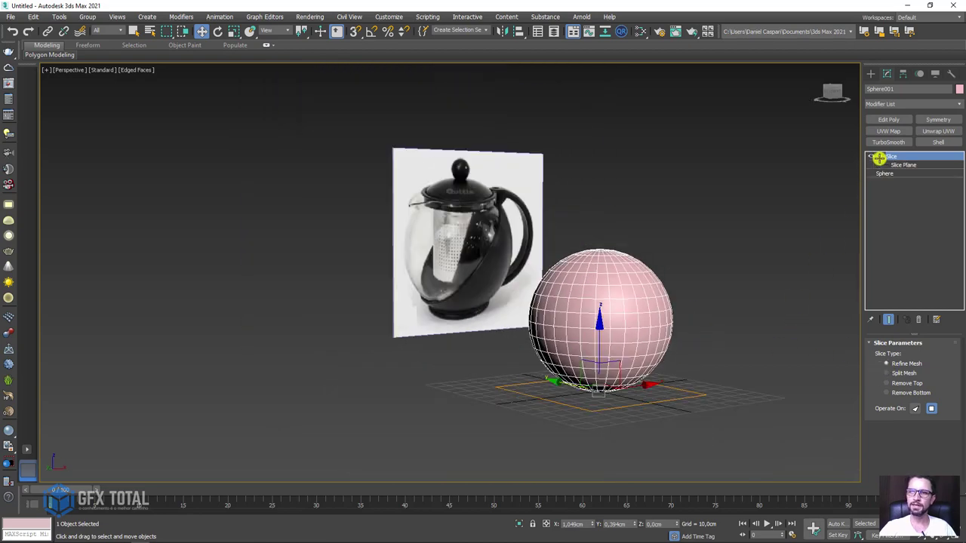
left_click(901, 164)
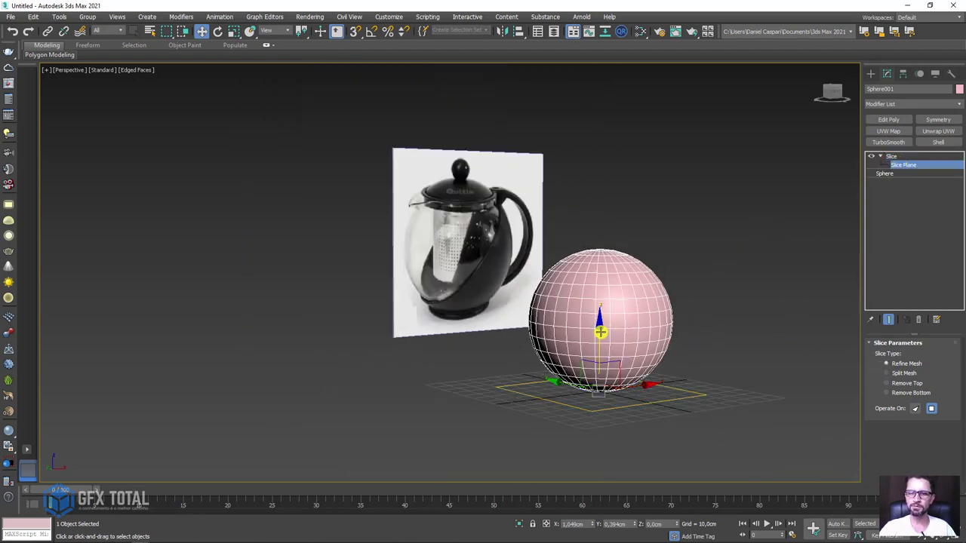
left_click_drag(606, 331, 612, 260)
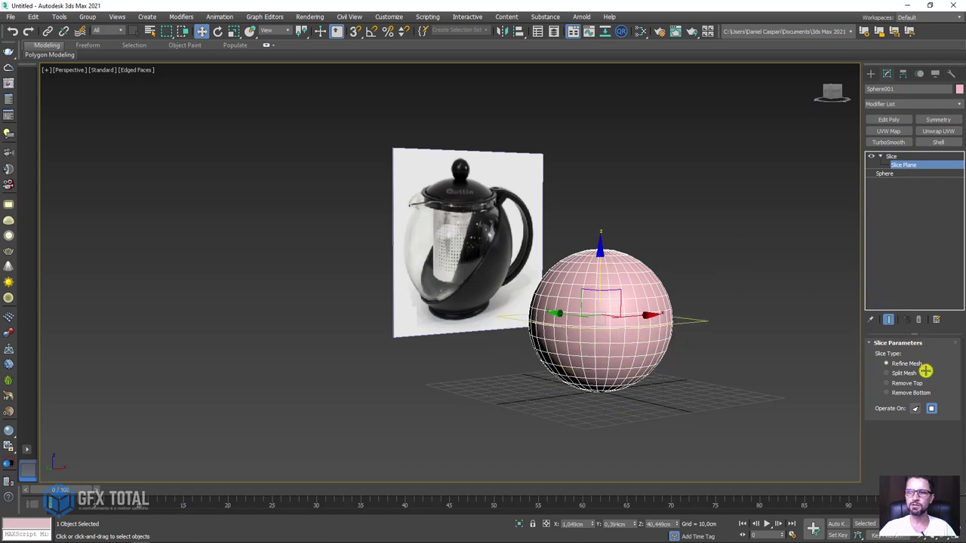
left_click(899, 383)
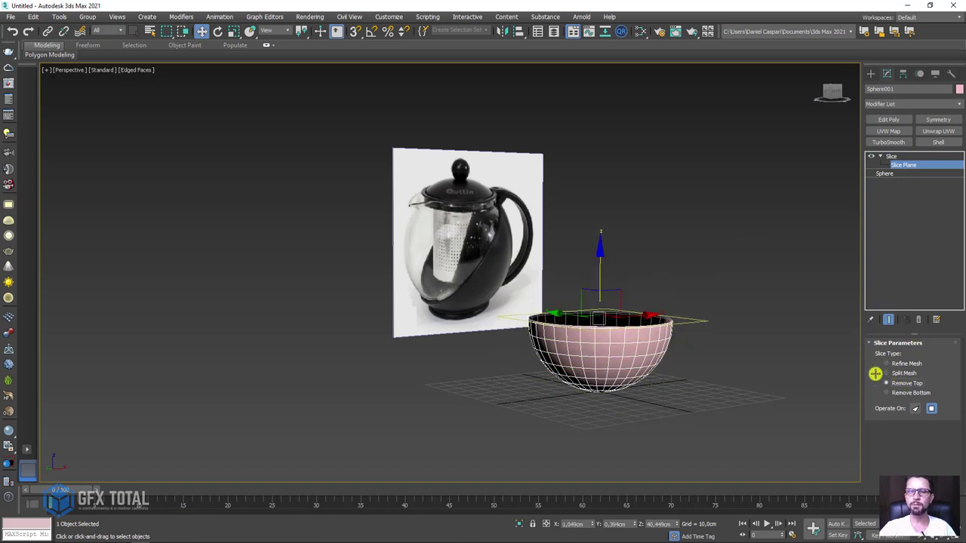
middle_click_drag(696, 343, 676, 347, "alt")
key("e")
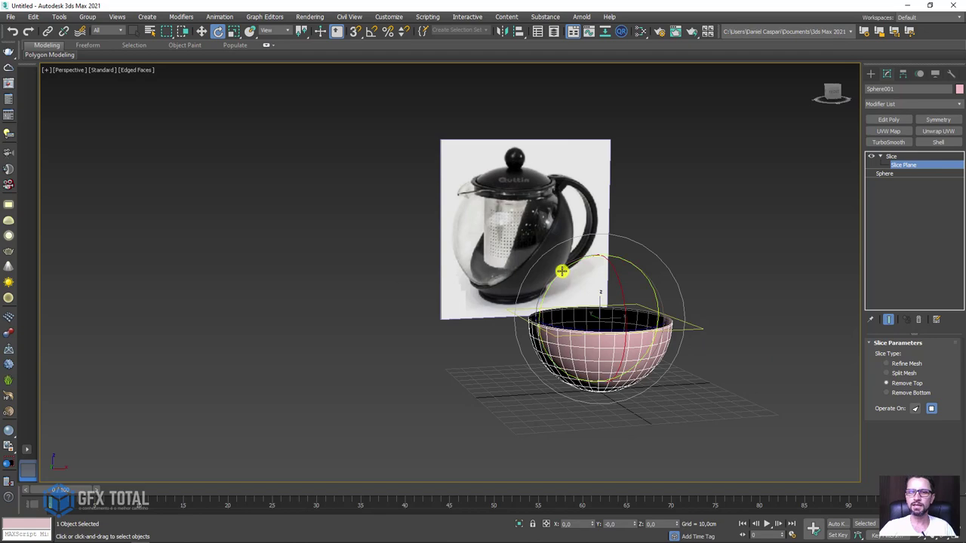
left_click_drag(561, 270, 607, 248)
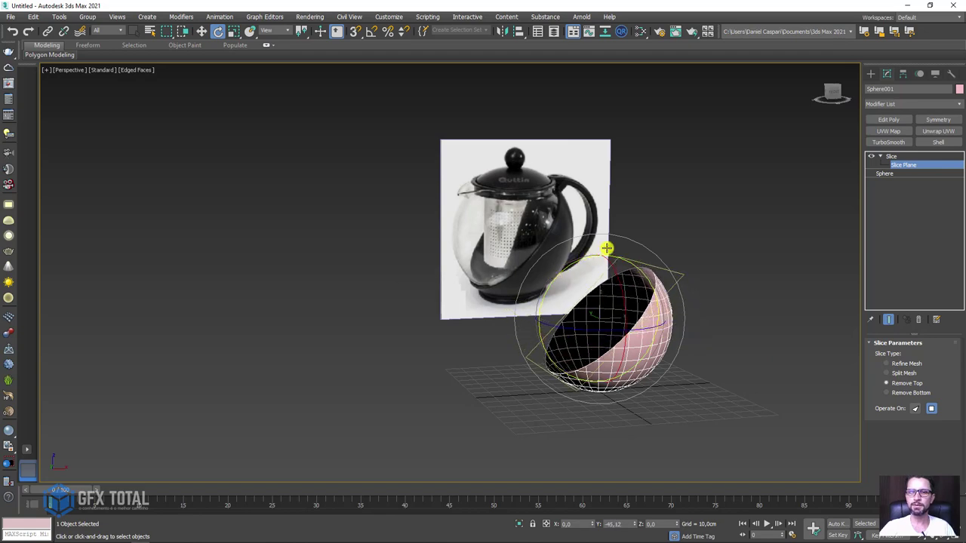
mouse_move(640, 302)
middle_mouse_down("alt")
mouse_move(610, 284)
mouse_move(643, 314)
mouse_move(685, 326)
mouse_move(641, 320)
mouse_move(723, 315)
middle_mouse_up("alt")
scroll(632, 306, "up", 2)
scroll(617, 318, "up", 1)
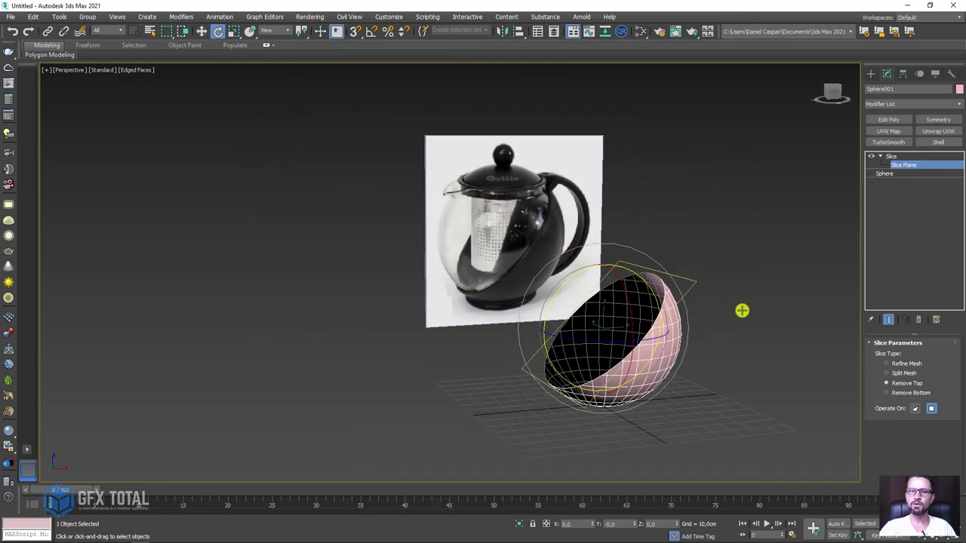
middle_click_drag(677, 253, 654, 306)
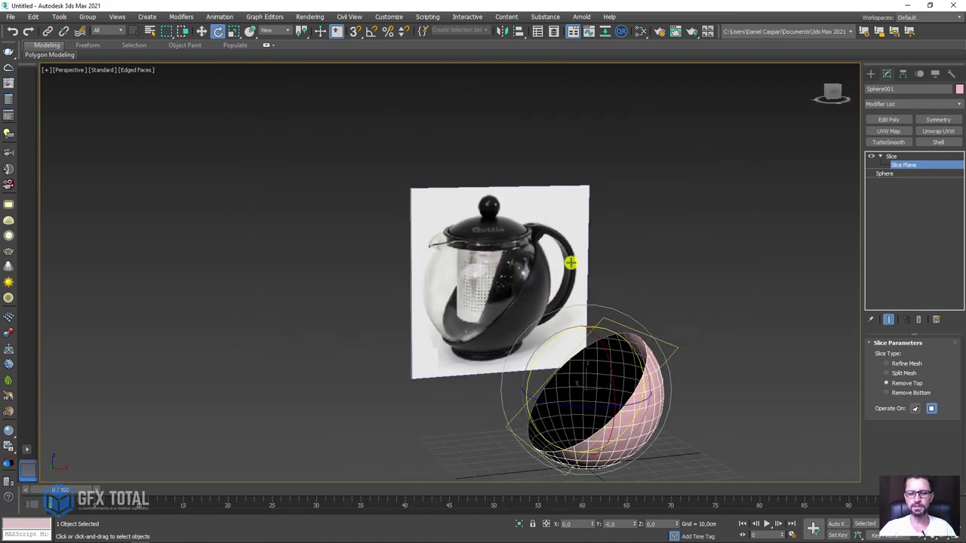
- Fine-tune the slice plane's tilt in a shaded front view against the reference
key("f")
middle_click_drag(369, 385, 498, 330)
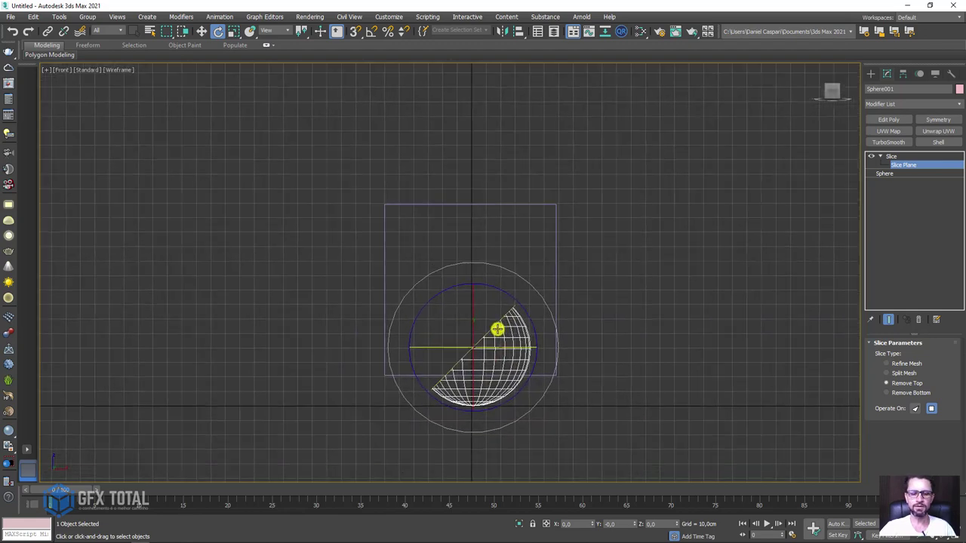
key("F3")
scroll(476, 339, "up", 3)
left_click_drag(486, 294, 526, 318)
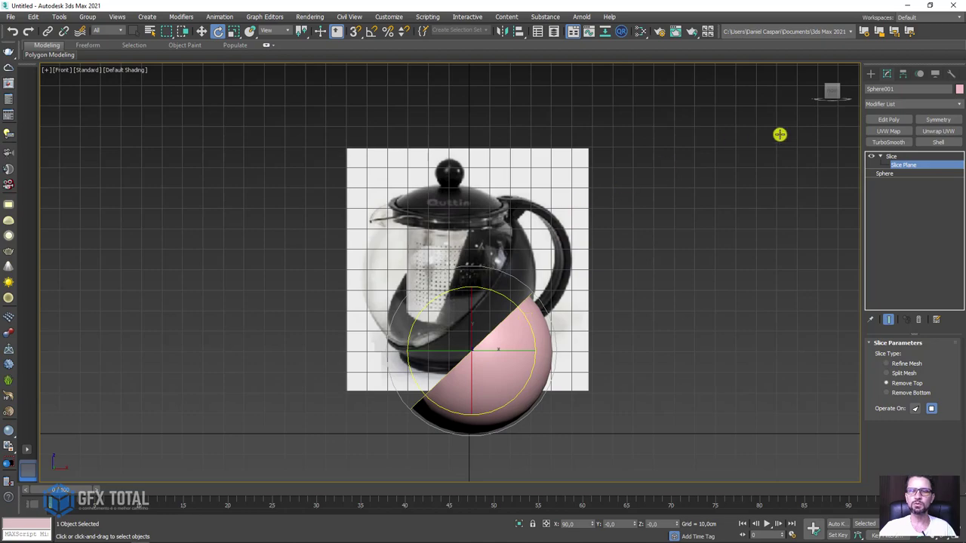
- Raise the sliced bowl and clone it as a Copy named Sphere002
left_click(892, 157)
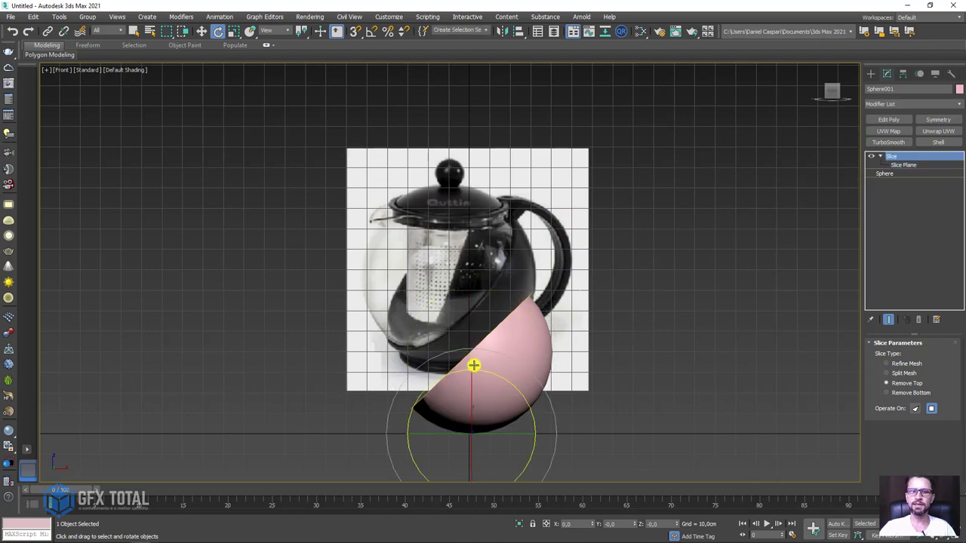
key("w")
left_click_drag(471, 367, 471, 339)
middle_click_drag(471, 339, 516, 368, "alt")
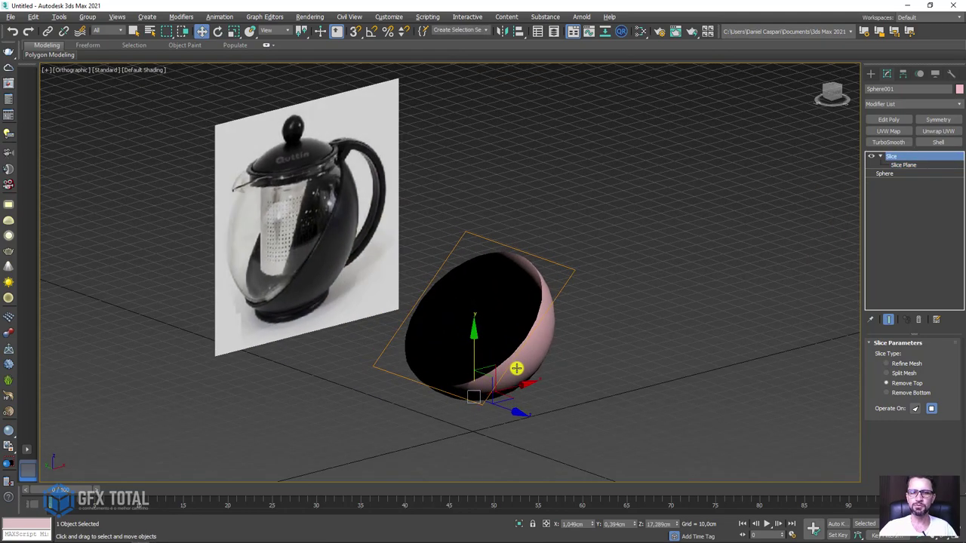
key("F4")
scroll(518, 371, "down", 2)
scroll(495, 368, "up", 4)
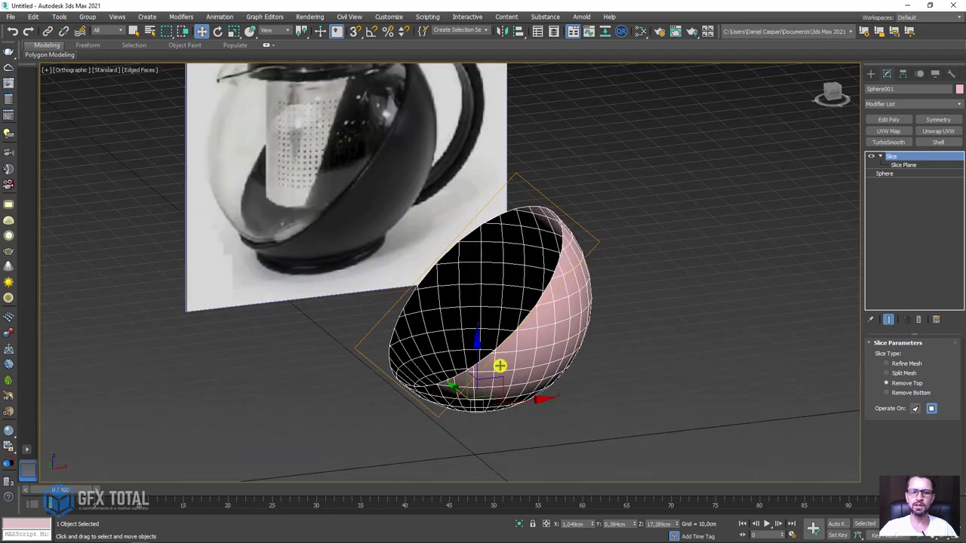
key("ctrl+v")
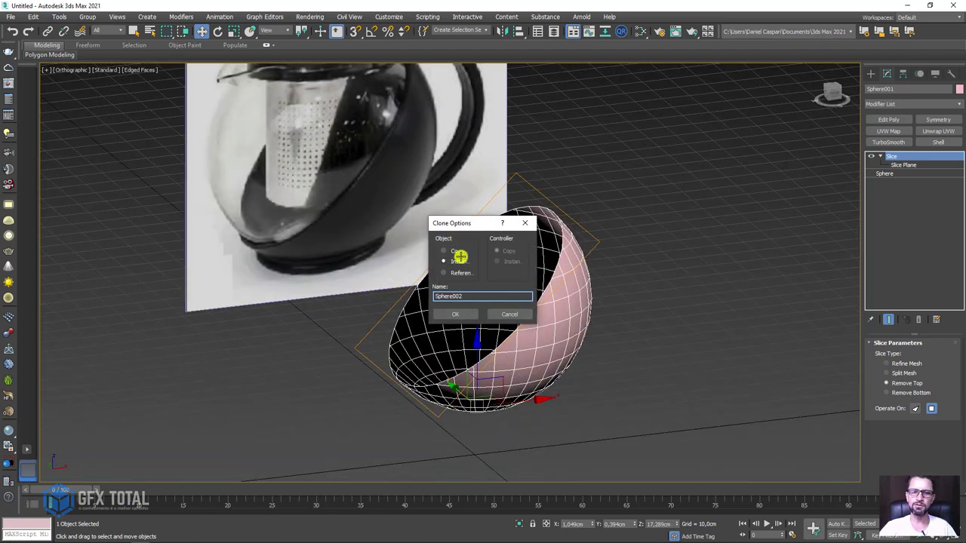
left_click(456, 314)
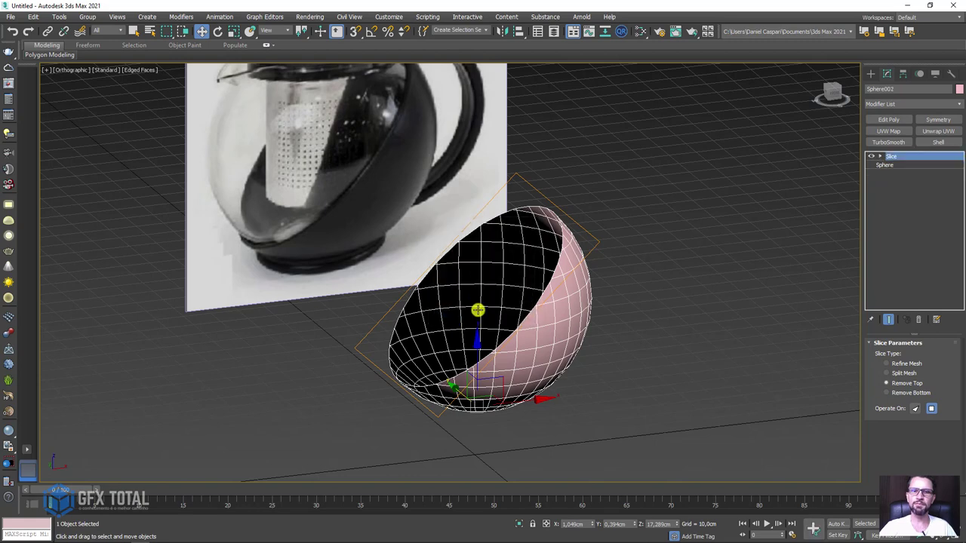
middle_click_drag(477, 311, 498, 317, "alt")
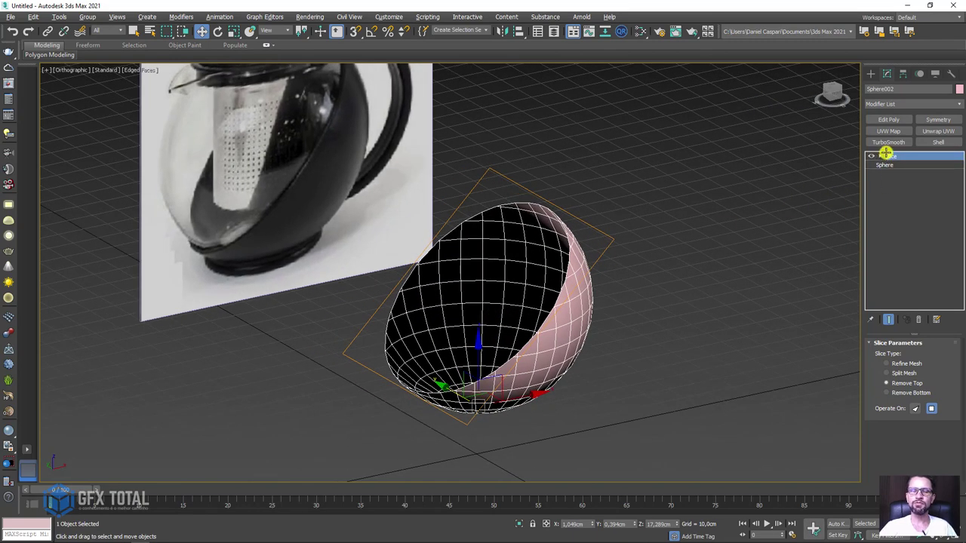
- Set Sphere002's Slice Type to Remove Bottom so the copy keeps the upper half
left_click(898, 393)
middle_click_drag(591, 337, 528, 360, "alt")
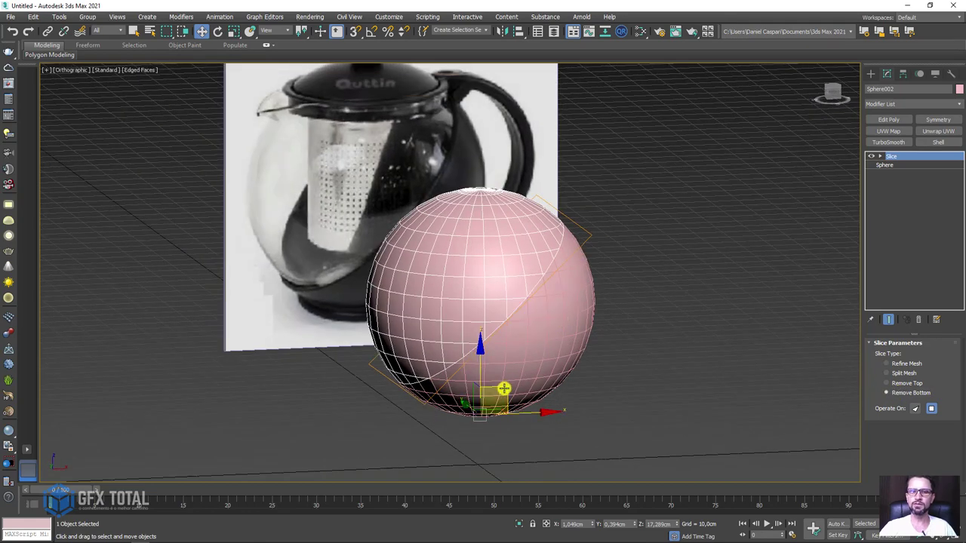
left_click_drag(503, 395, 442, 319)
key("ctrl+z")
key("ctrl+z")
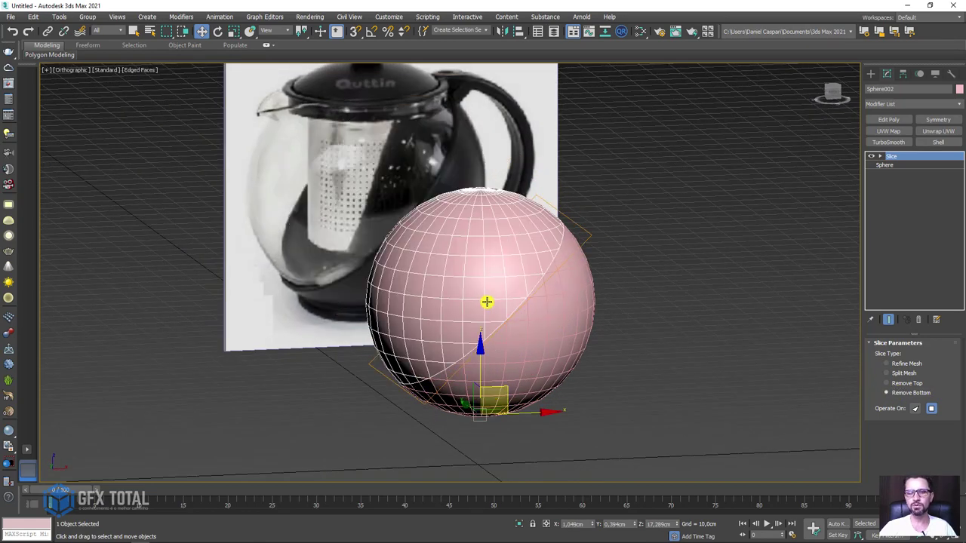
middle_click_drag(546, 287, 529, 276, "alt")
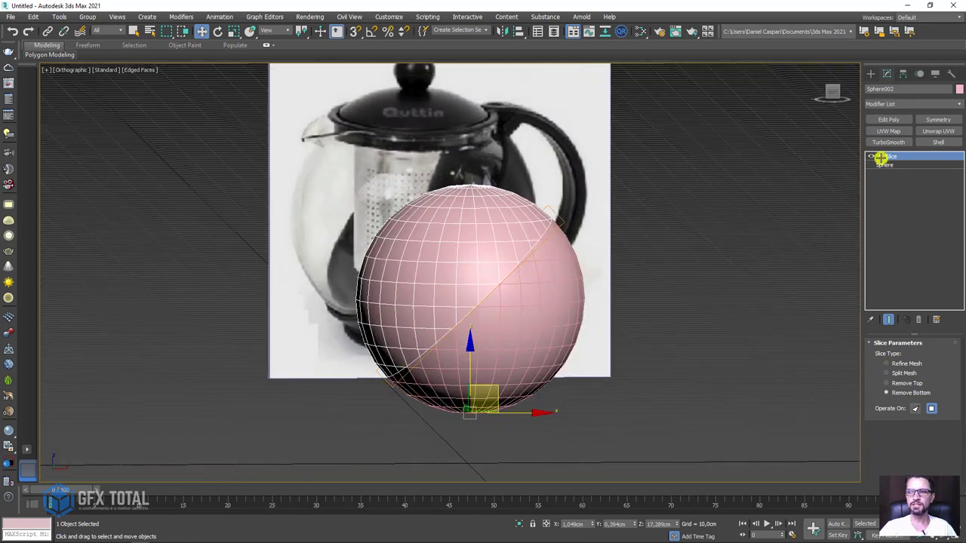
- Check the copy's Slice Plane, then turn the Slice modifier off so the whole sphere shows
left_click(881, 155)
left_click(897, 165)
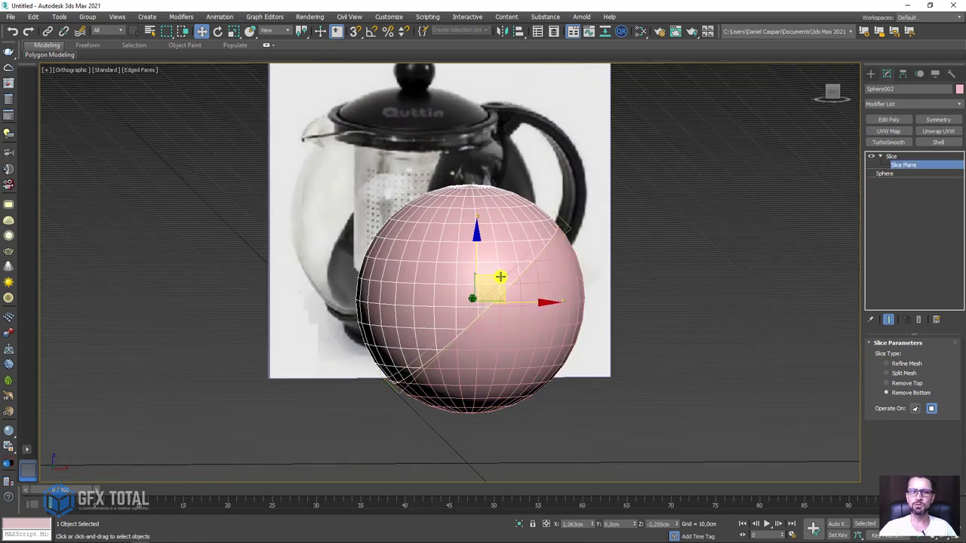
middle_click_drag(500, 280, 542, 288, "alt")
scroll(542, 288, "up", 3)
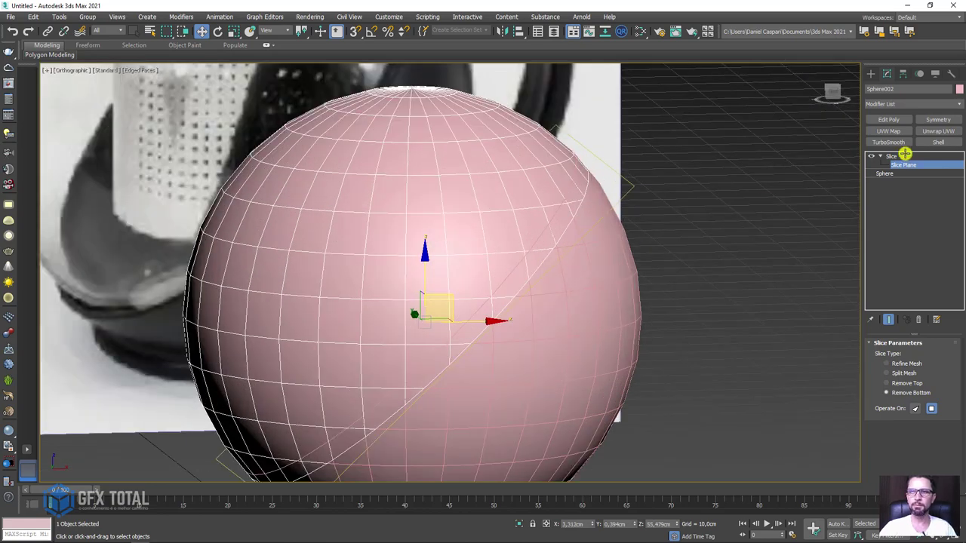
scroll(778, 196, "down", 3)
left_click(873, 158)
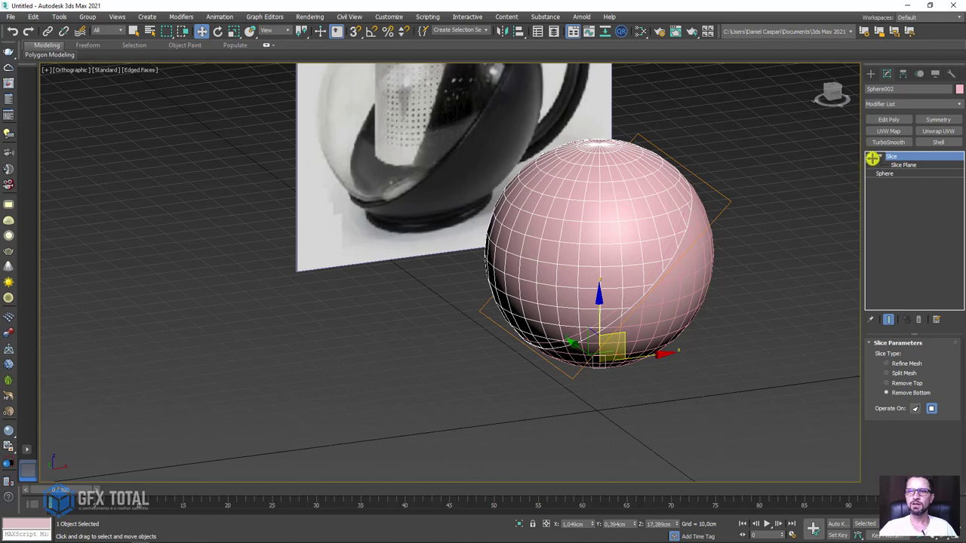
left_click(872, 155)
- Add an Edit Poly modifier at the Sphere level beneath the Slice
left_click(880, 173)
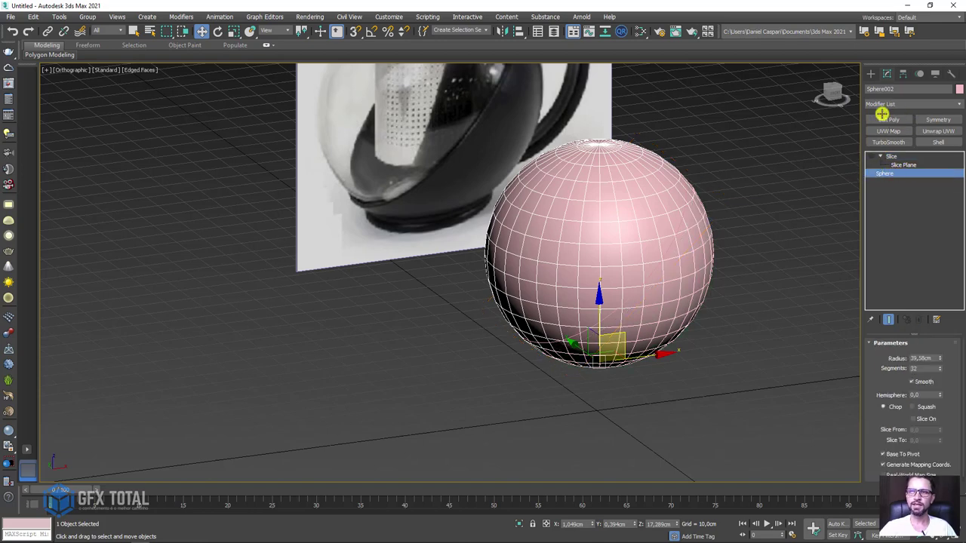
left_click(955, 105)
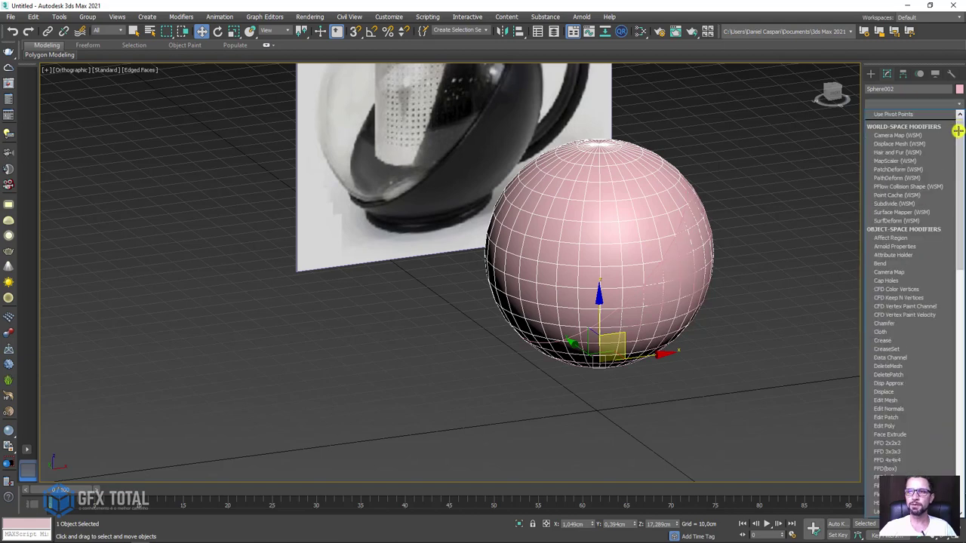
left_click_drag(956, 156, 958, 179)
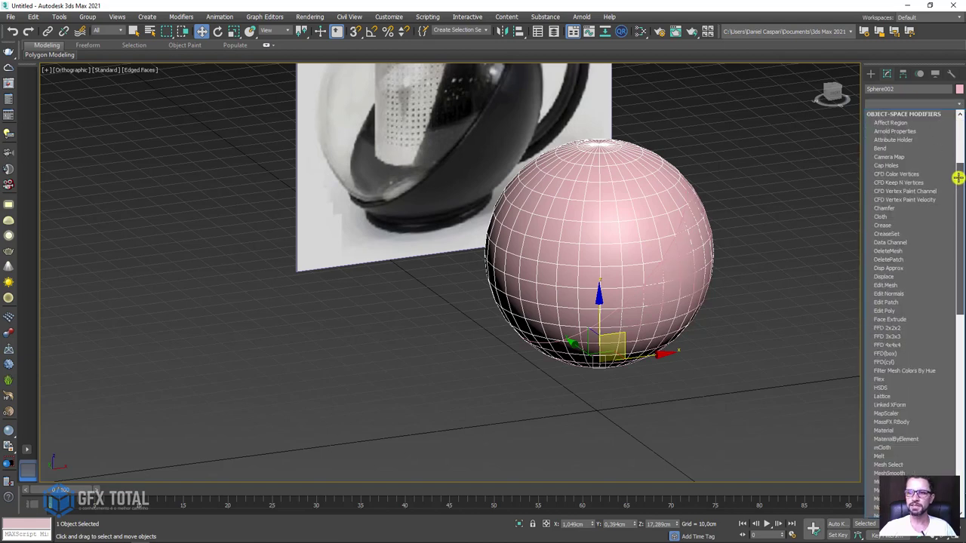
left_click(885, 310)
- Select the whole sphere element and scale it down slightly
left_click(935, 421)
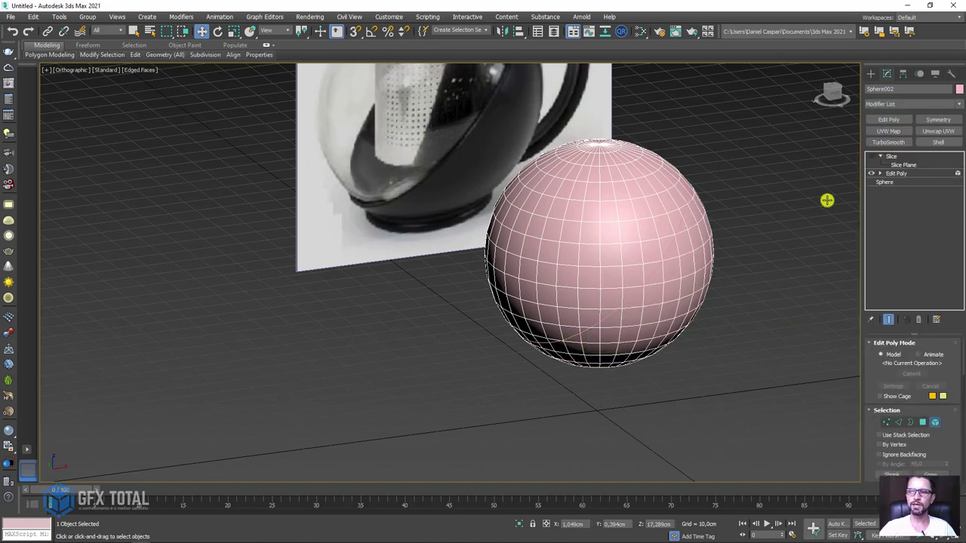
left_click(630, 315)
key("r")
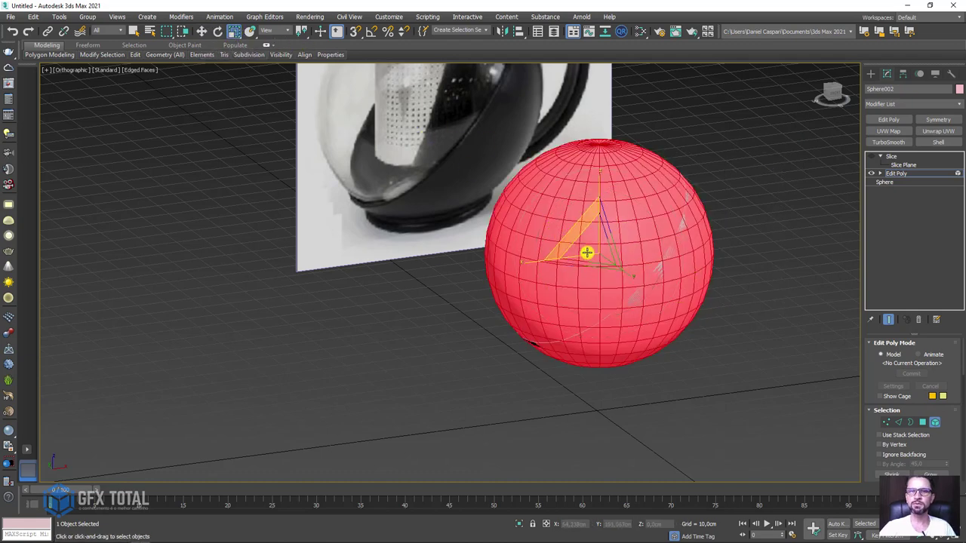
left_click_drag(584, 252, 592, 257)
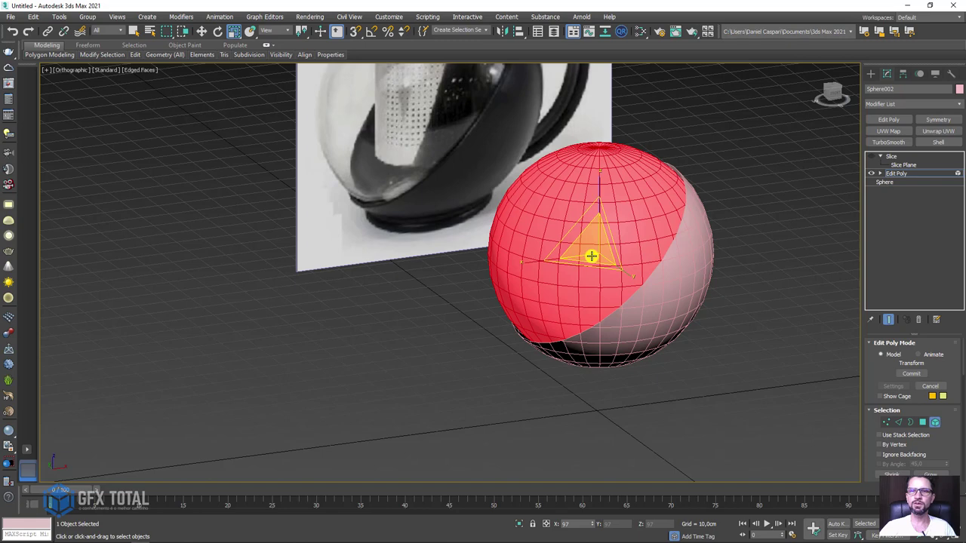
scroll(554, 340, "up", 3)
scroll(488, 252, "up", 4)
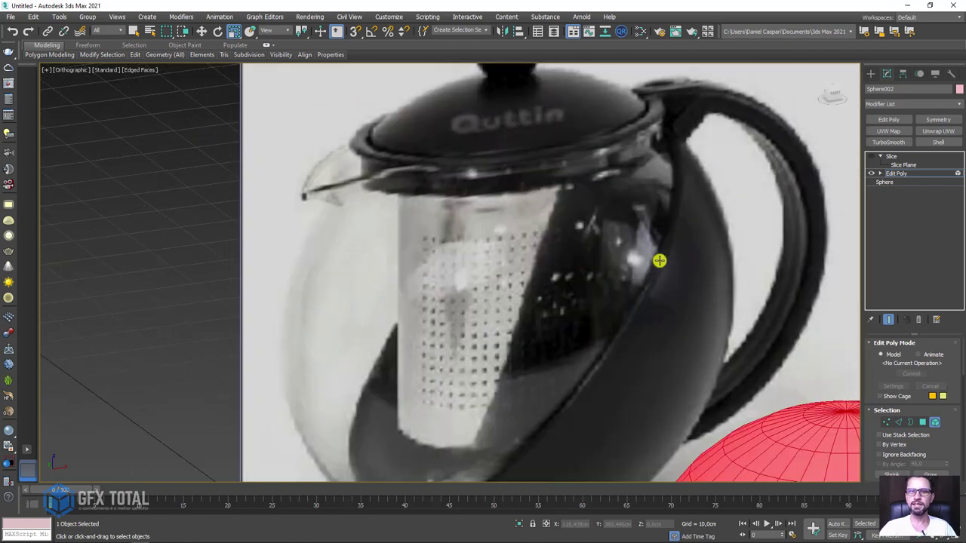
- Sketch a guide line along the teapot's dark band on the reference photo
left_click(658, 243)
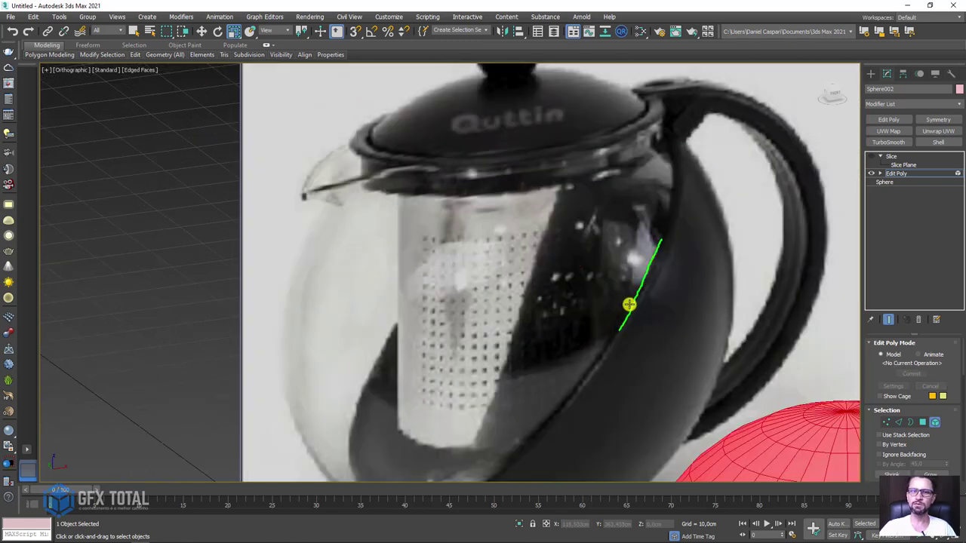
left_click(645, 281)
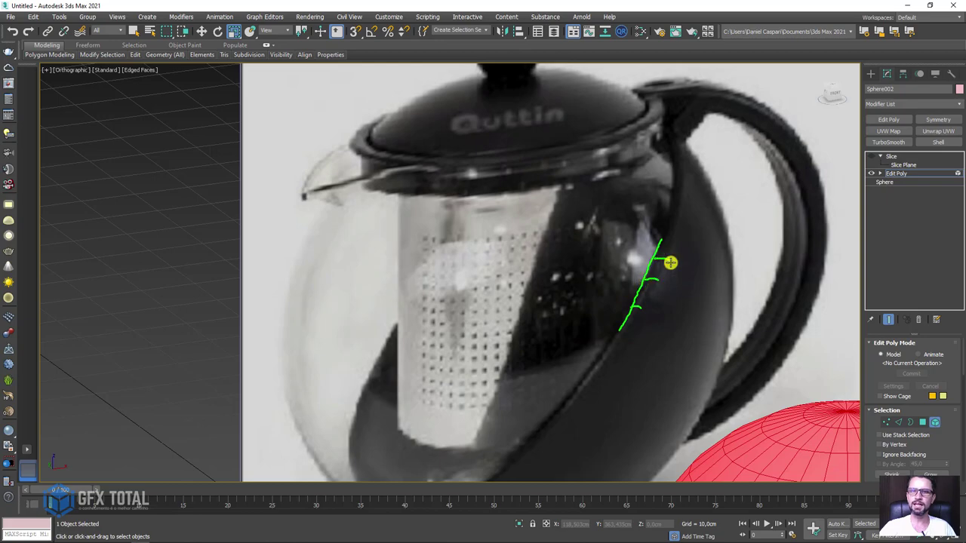
scroll(690, 330, "down", 6)
- Select the red sphere's Slice Plane and move it to cut diagonally through the middle
middle_click_drag(748, 335, 664, 209, "alt")
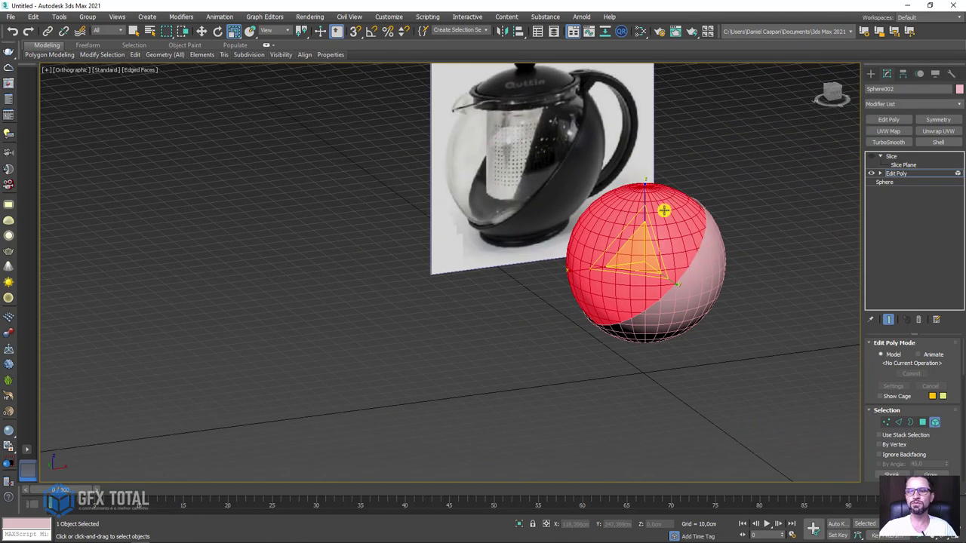
scroll(665, 209, "up", 4)
left_click_drag(603, 259, 616, 252)
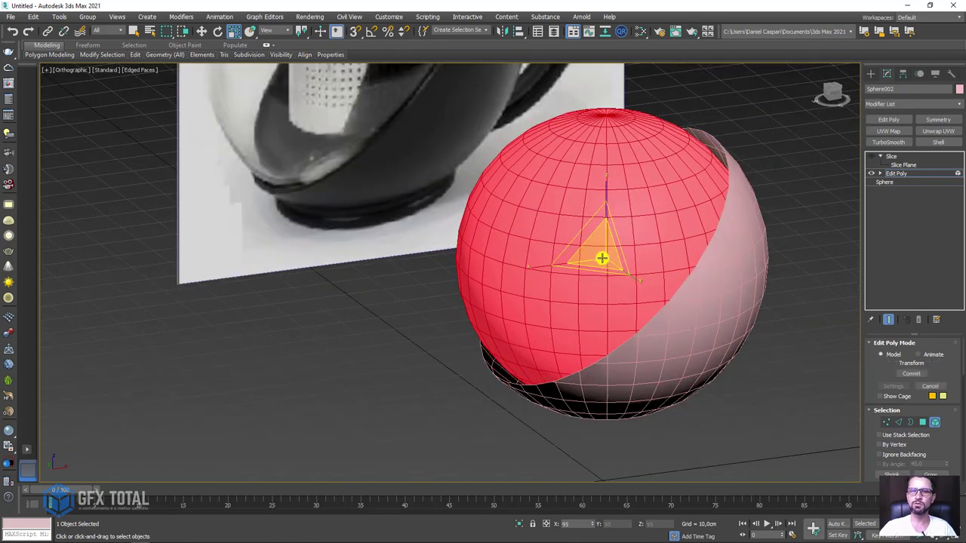
left_click(883, 155)
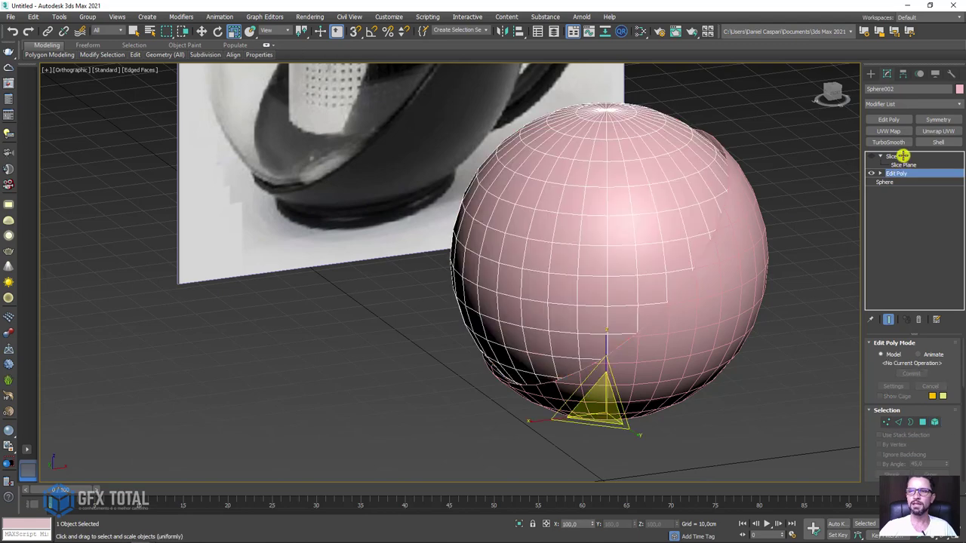
mouse_move(733, 239)
middle_mouse_down("alt")
mouse_move(712, 244)
mouse_move(750, 216)
middle_mouse_up("alt")
mouse_move(666, 345)
left_mouse_down()
mouse_move(638, 309)
mouse_move(647, 320)
mouse_move(647, 285)
left_mouse_up()
- Undo the last edit and orbit to an angled view of the spheres and teapot reference
key("ctrl+z")
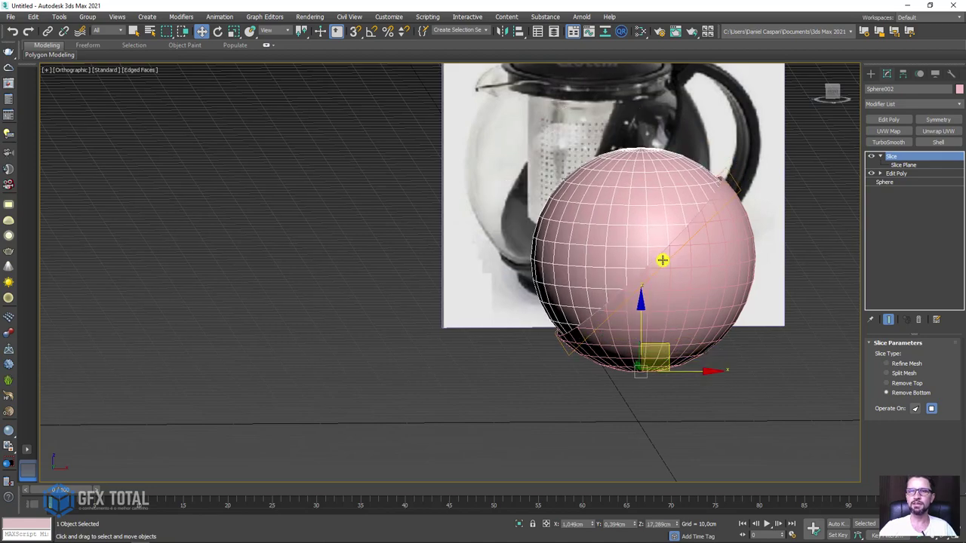
scroll(664, 259, "down", 5)
middle_click_drag(626, 277, 653, 289, "alt")
scroll(561, 223, "up", 5)
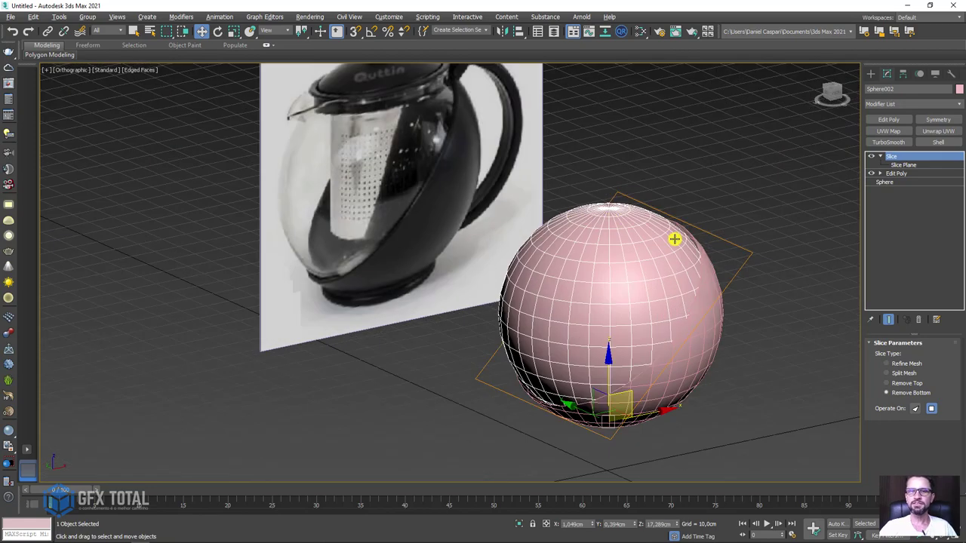
middle_click_drag(675, 242, 625, 133, "alt")
mouse_move(609, 205)
middle_mouse_down("alt")
mouse_move(641, 201)
mouse_move(624, 235)
middle_mouse_up("alt")
scroll(547, 219, "up", 4)
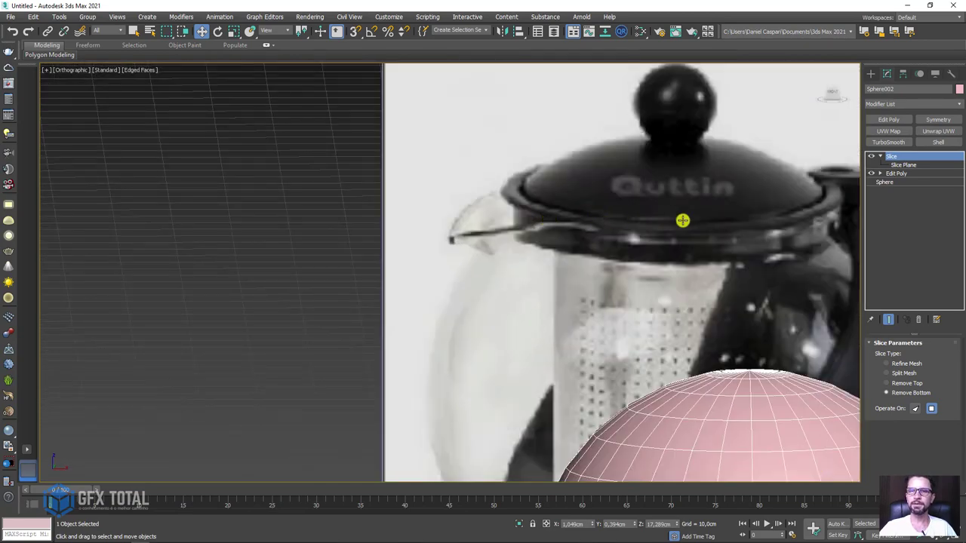
scroll(683, 220, "down", 5)
mouse_move(694, 233)
middle_mouse_down("alt")
mouse_move(578, 176)
mouse_move(596, 228)
middle_mouse_up("alt")
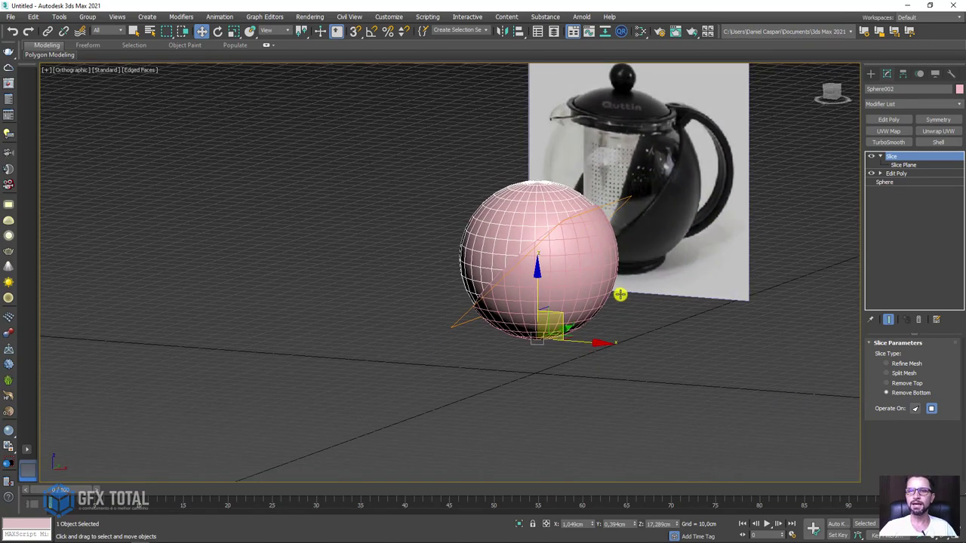
- Select Sphere001 and add an Edit Poly modifier above its Slice
left_click(580, 277)
scroll(541, 334, "up", 3)
middle_click_drag(541, 335, 589, 328, "alt")
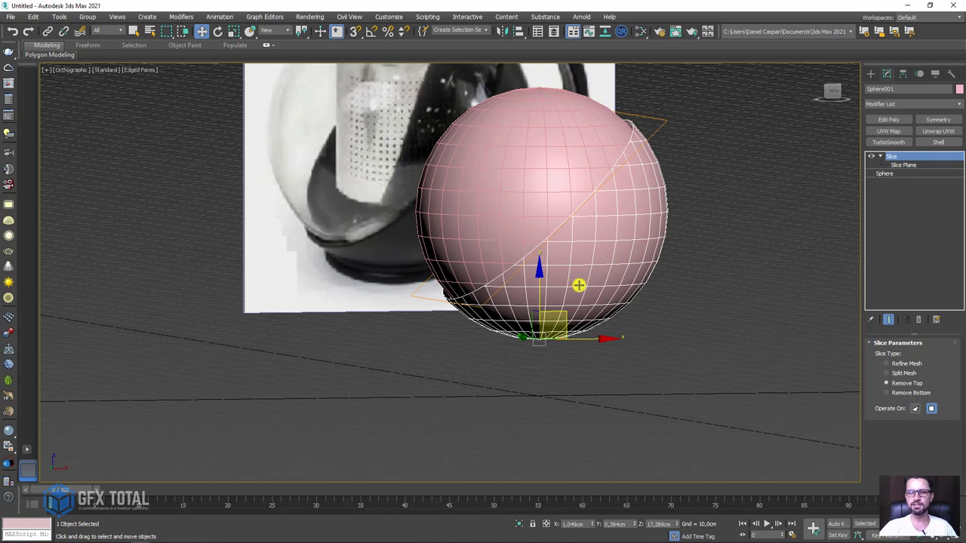
scroll(572, 323, "up", 2)
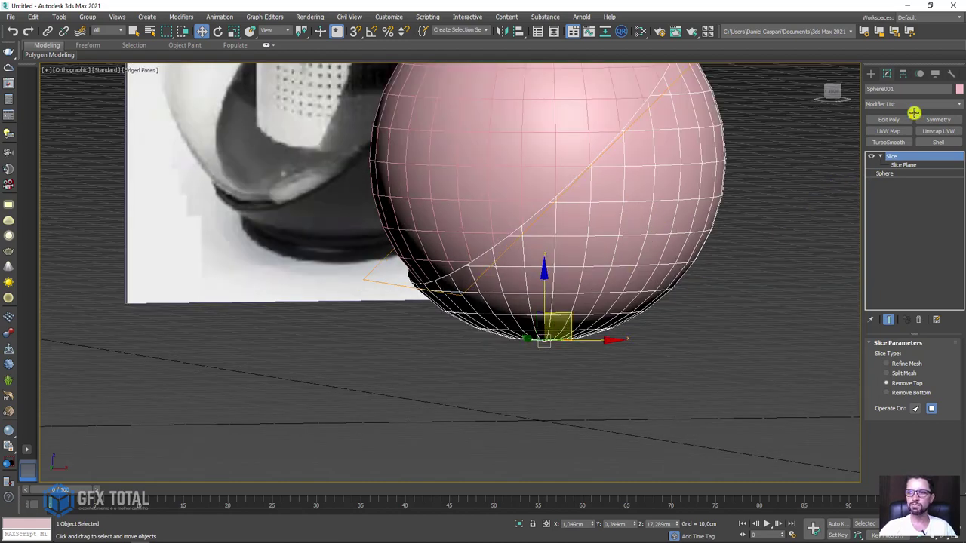
left_click(888, 120)
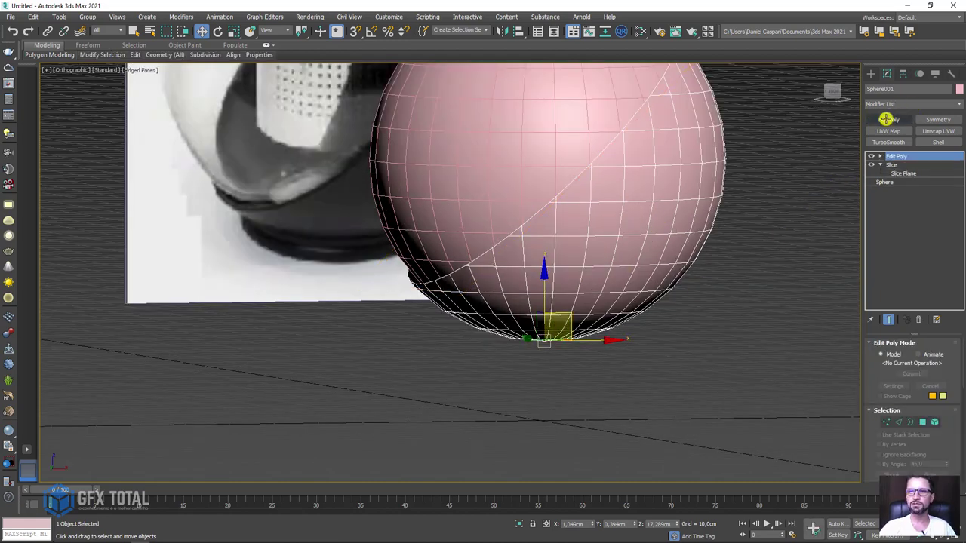
- At Vertex level in Front view, delete the bottom vertices, then switch to Border level
left_click(899, 165)
middle_click_drag(546, 336, 529, 331, "alt")
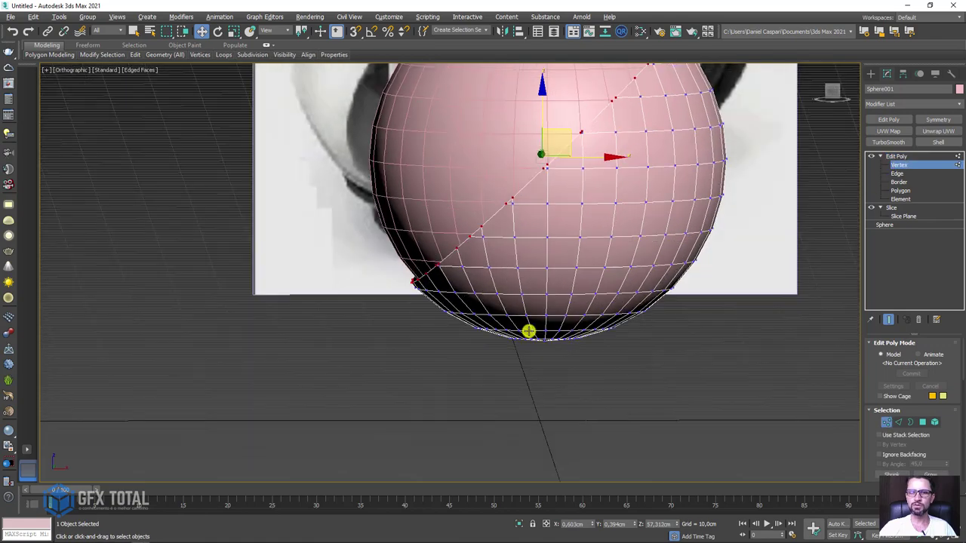
key("f")
scroll(535, 323, "up", 3)
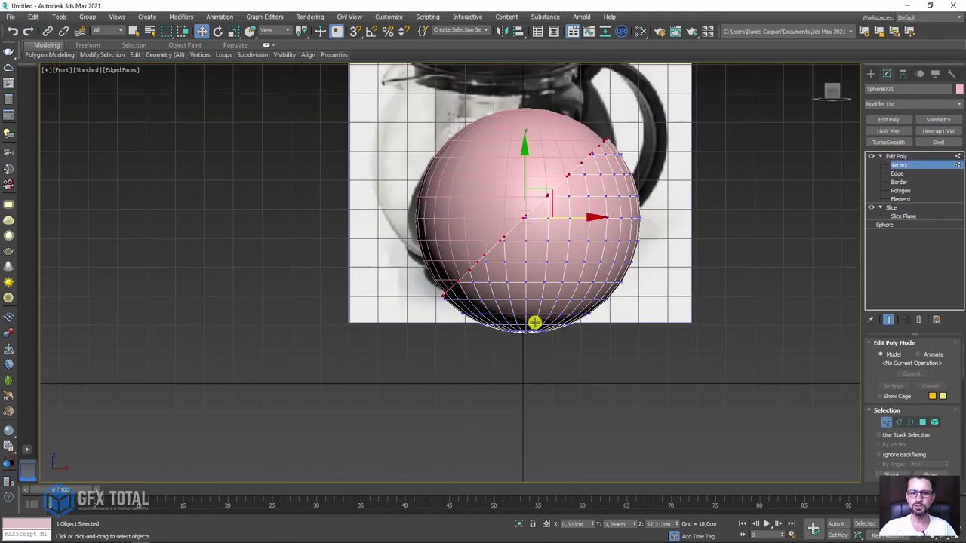
scroll(678, 400, "up", 3)
left_click_drag(704, 418, 401, 342)
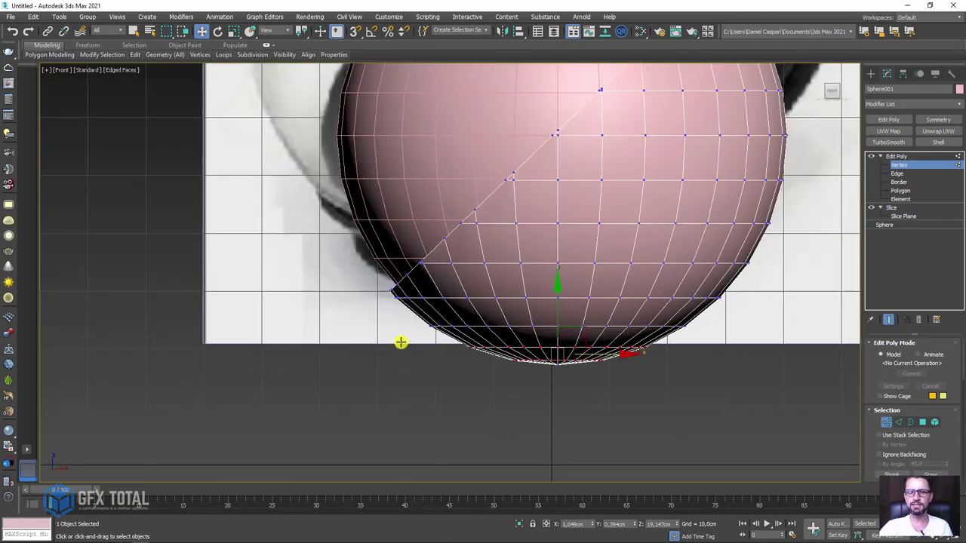
key("Delete")
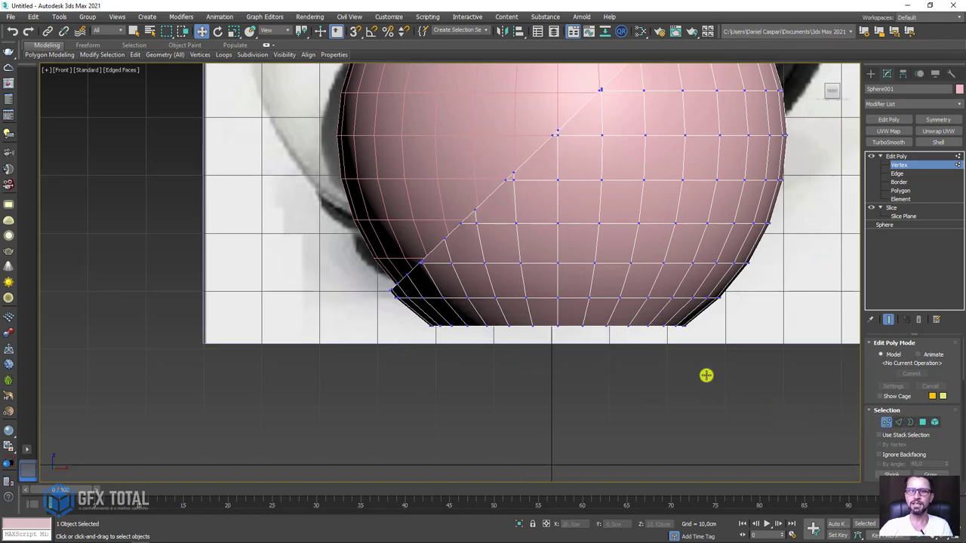
scroll(695, 363, "down", 3)
mouse_move(636, 352)
middle_mouse_down("alt")
mouse_move(668, 367)
mouse_move(662, 360)
middle_mouse_up("alt")
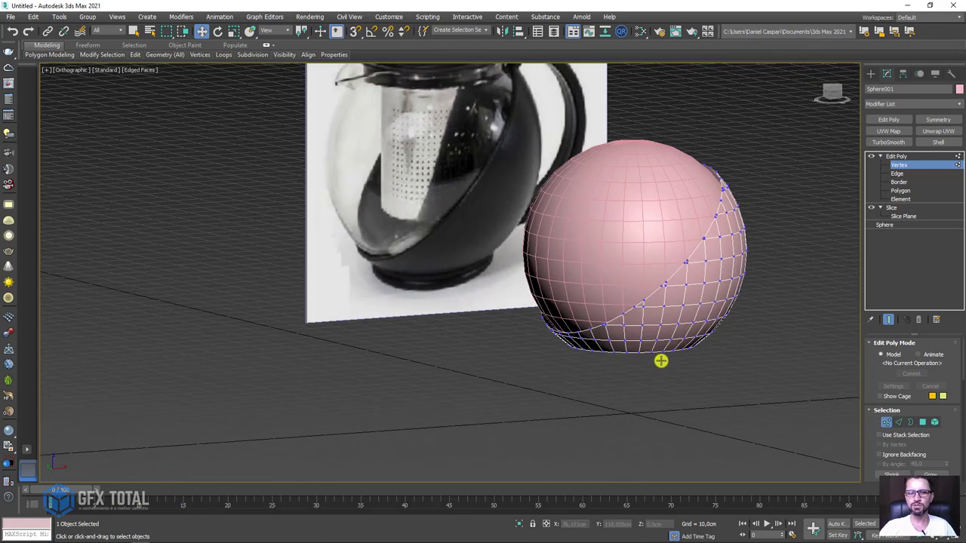
scroll(662, 360, "up", 3)
left_click(909, 422)
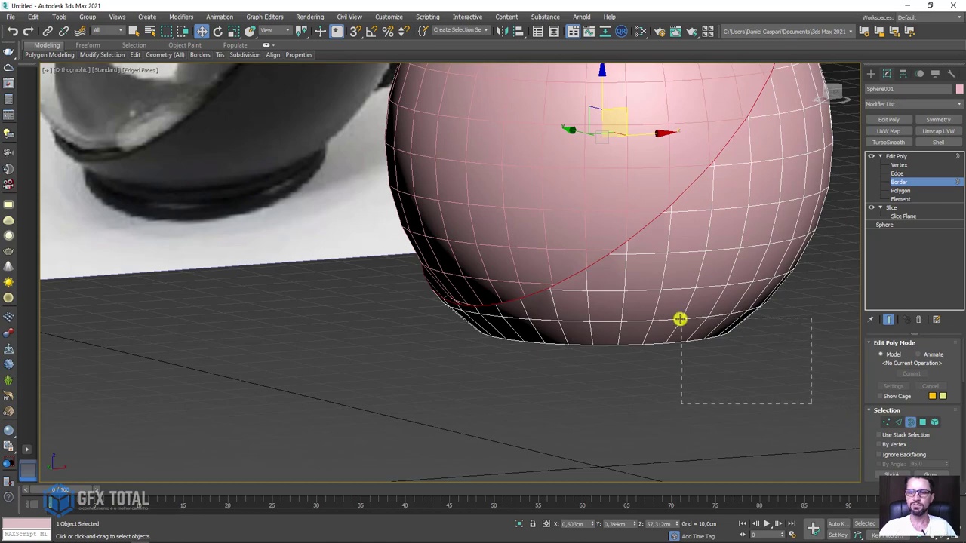
- Select the sphere's open bottom border, copy it inward as a smaller ring and move it down
left_click_drag(811, 404, 680, 319)
middle_click_drag(701, 369, 647, 321, "alt")
key("r")
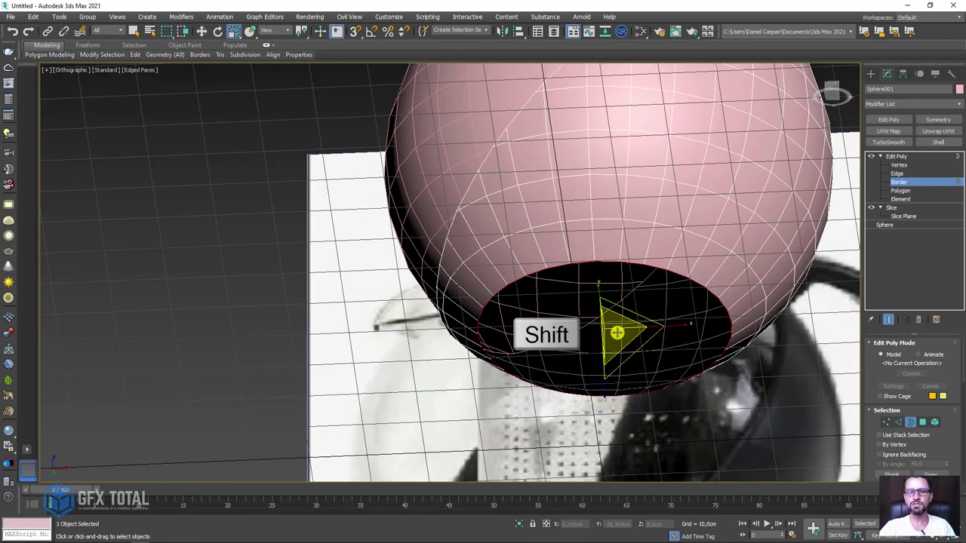
left_click_drag(617, 333, 613, 341, "shift")
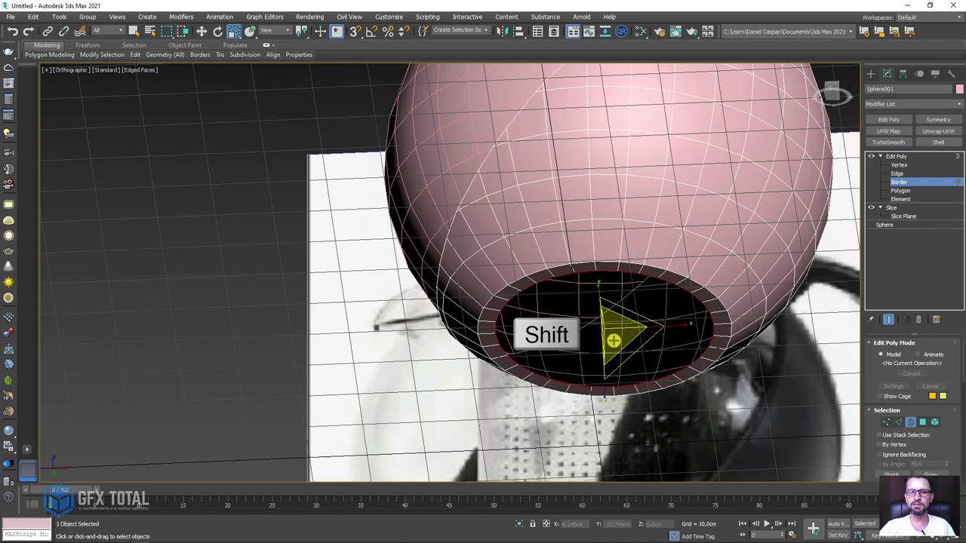
middle_click_drag(614, 341, 626, 340, "alt")
key("w")
left_click_drag(604, 284, 596, 291)
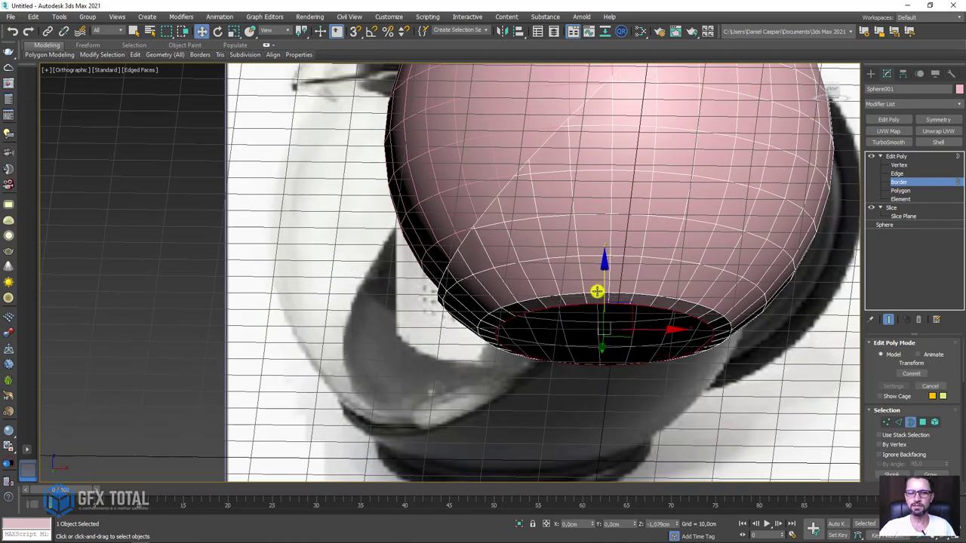
- Extrude the bottom rim down into a short band and widen it into a flat foot ring
mouse_move(602, 289)
middle_mouse_down("alt")
mouse_move(612, 304)
mouse_move(629, 280)
mouse_move(618, 310)
mouse_move(435, 265)
mouse_move(339, 304)
mouse_move(297, 306)
mouse_move(395, 278)
middle_mouse_up("alt")
scroll(475, 246, "up", 3)
left_click_drag(339, 270, 373, 271)
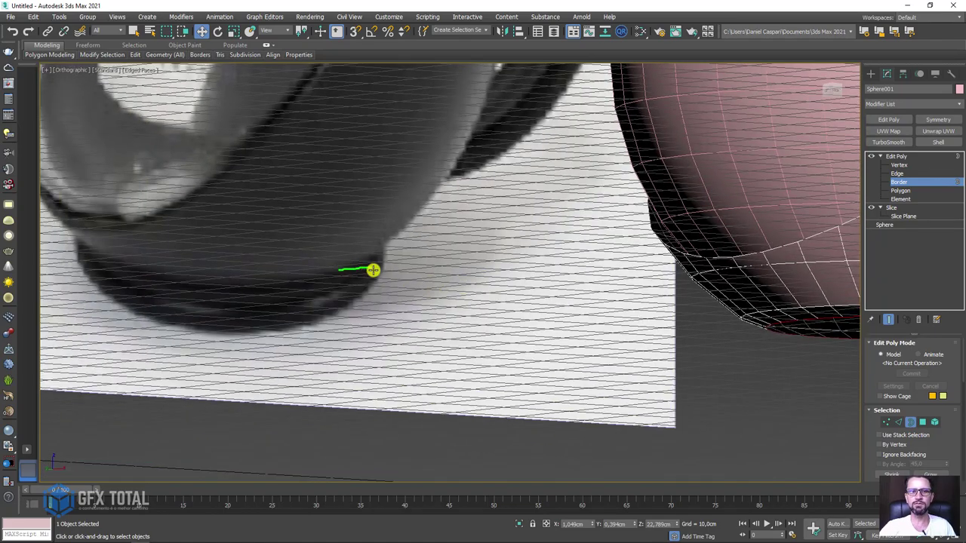
middle_click_drag(375, 286, 609, 295, "alt")
scroll(708, 322, "up", 2)
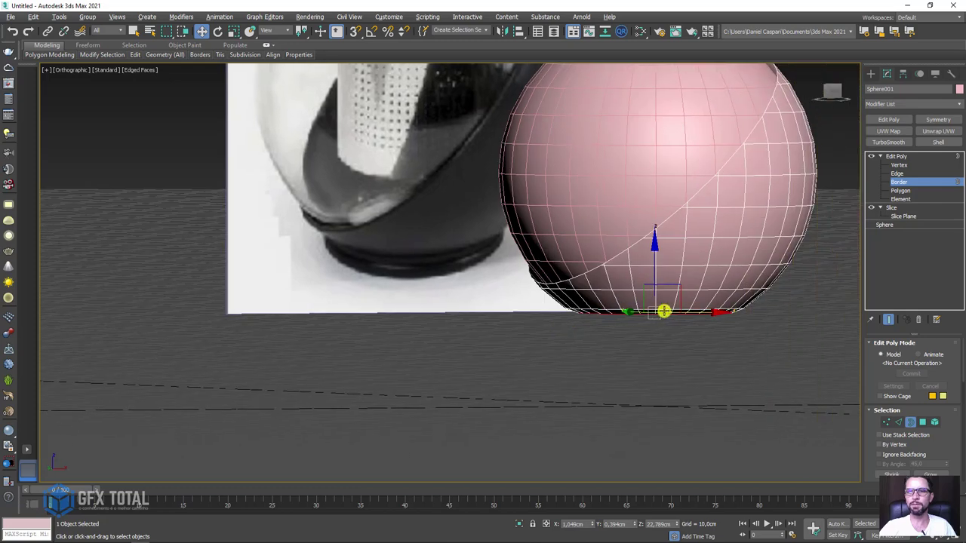
scroll(664, 310, "up", 2)
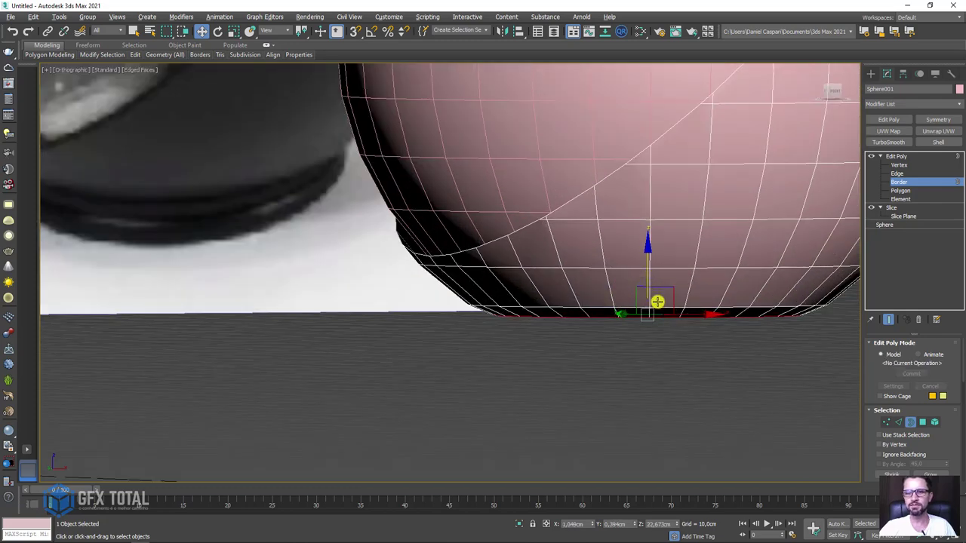
middle_click_drag(658, 300, 657, 299, "alt")
left_click_drag(647, 272, 645, 276, "shift")
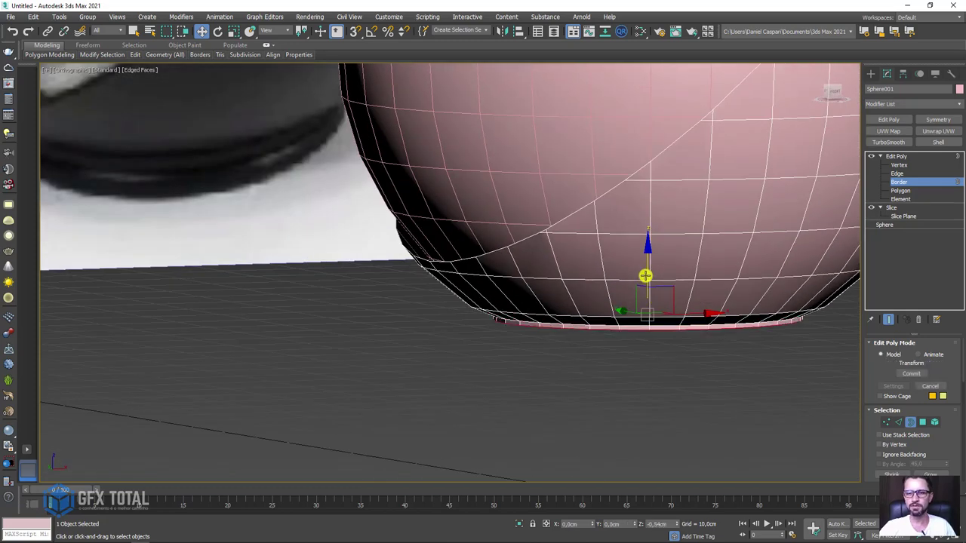
key("e")
key("r")
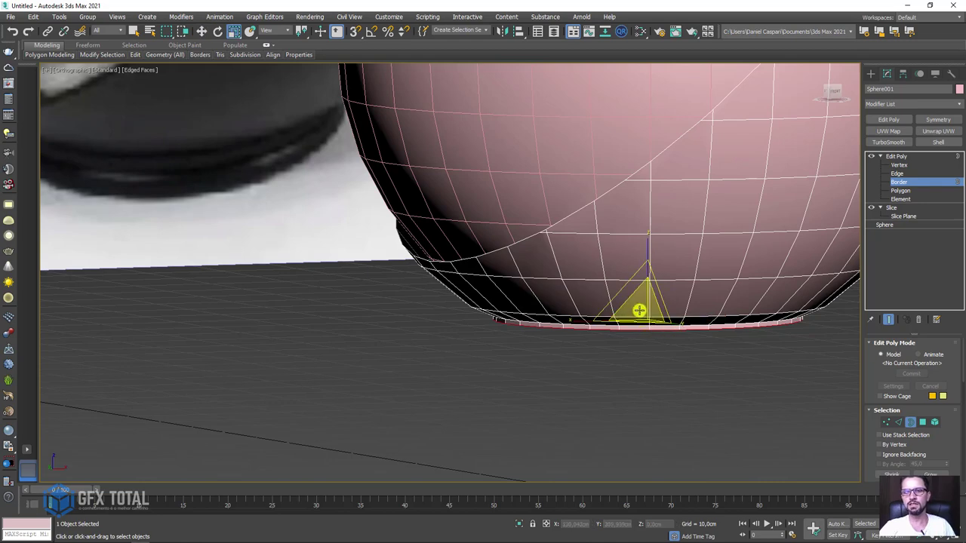
mouse_move(639, 311)
left_mouse_down()
mouse_move(658, 304)
mouse_move(647, 285)
mouse_move(647, 302)
mouse_move(657, 295)
left_mouse_up()
- Shift-scale the rim inward and Collapse it to close the base with a flat cap
key("w")
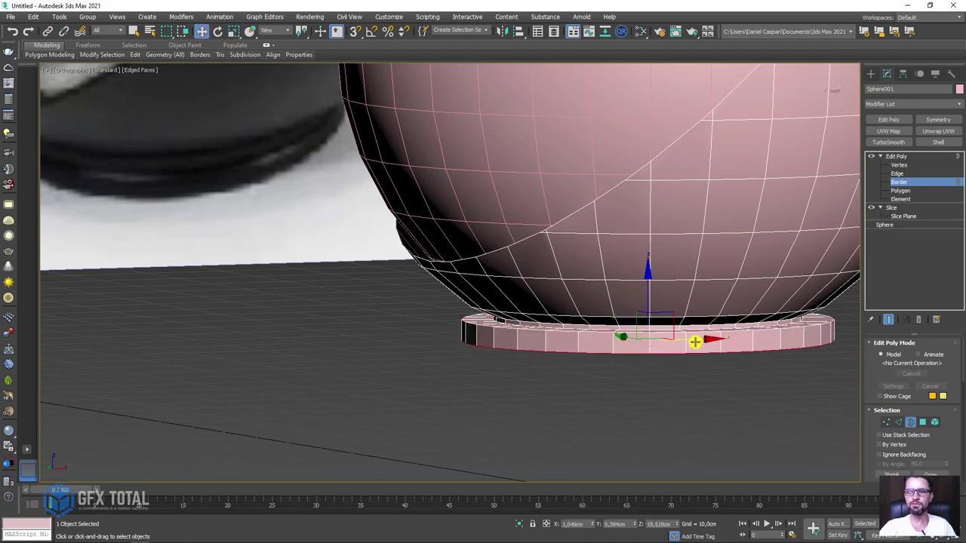
middle_click_drag(695, 342, 546, 265, "alt")
key("e")
key("r")
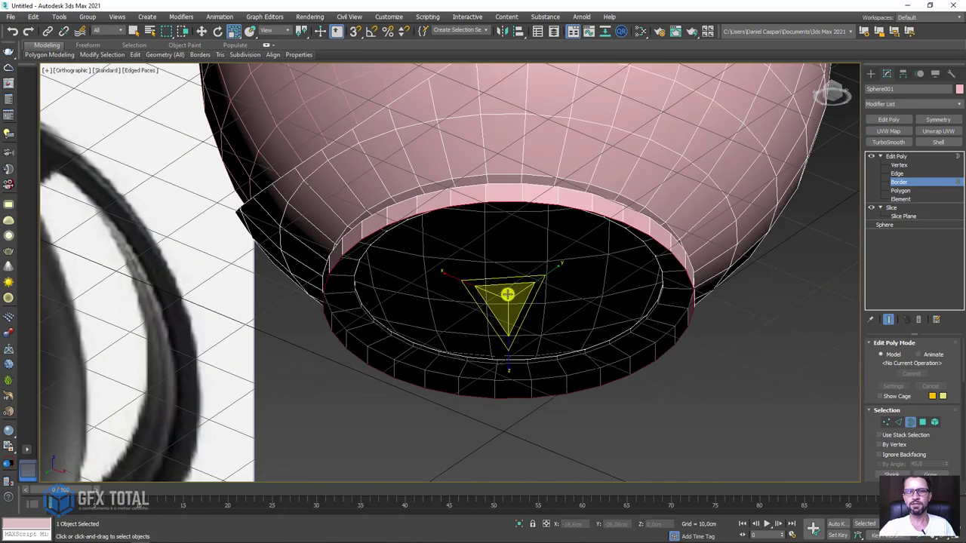
mouse_move(507, 294)
left_mouse_down("shift")
mouse_move(505, 334)
mouse_move(507, 298)
left_mouse_up("shift")
left_click_drag(951, 440, 959, 337)
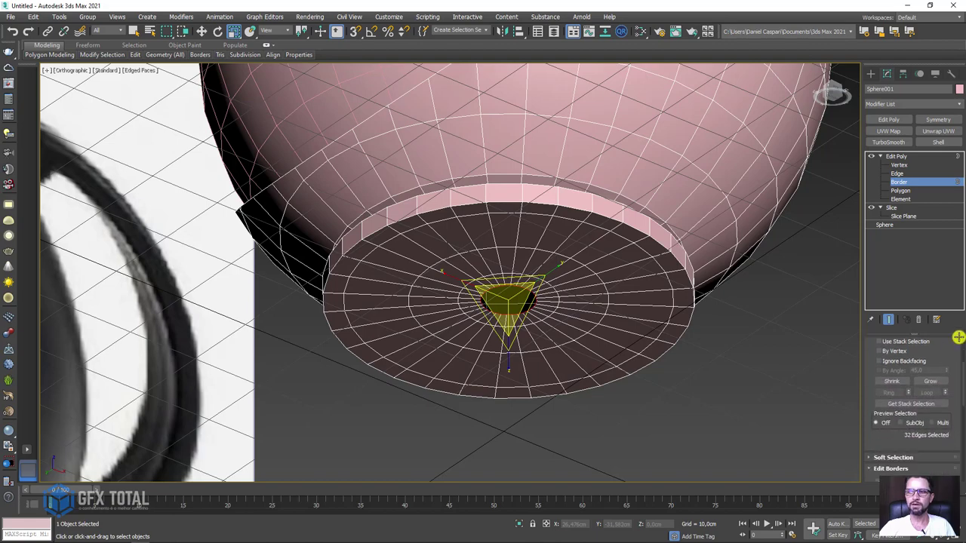
scroll(921, 370, "down", 3)
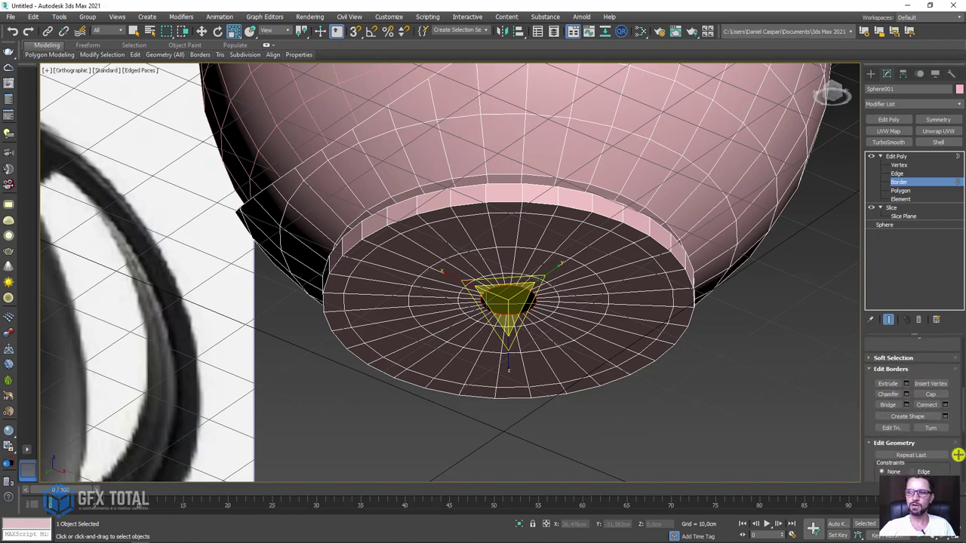
left_click_drag(958, 455, 958, 357)
left_click(931, 409)
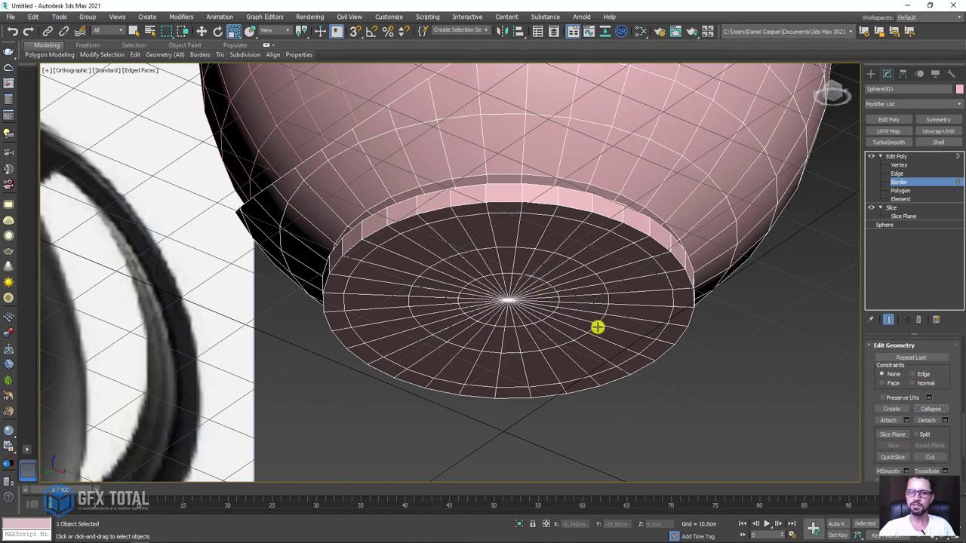
mouse_move(597, 326)
middle_mouse_down("alt")
mouse_move(596, 339)
mouse_move(624, 354)
mouse_move(701, 332)
mouse_move(693, 350)
middle_mouse_up("alt")
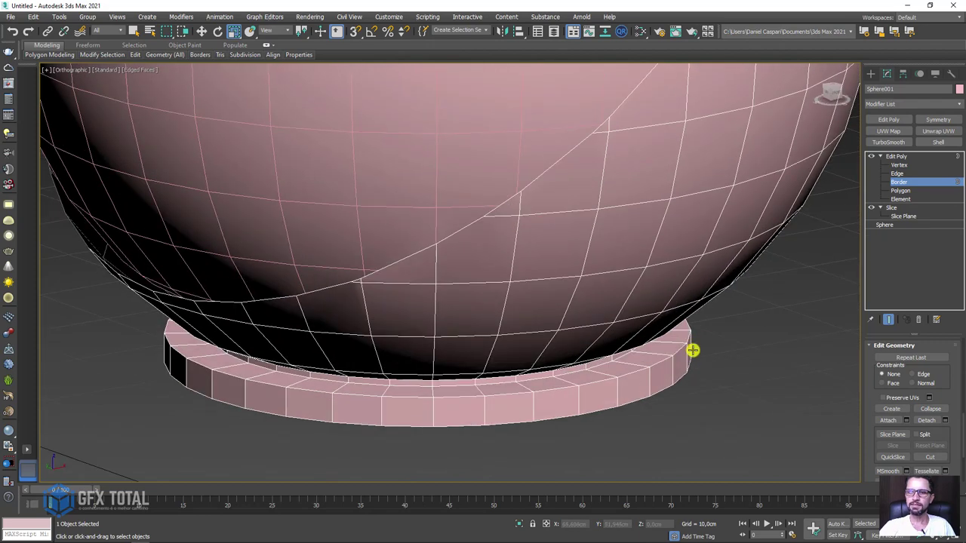
- Chamfer the foot ring's edge loop by about 0.78 cm into a narrow bevelled band
scroll(693, 350, "up", 4)
left_click(899, 172)
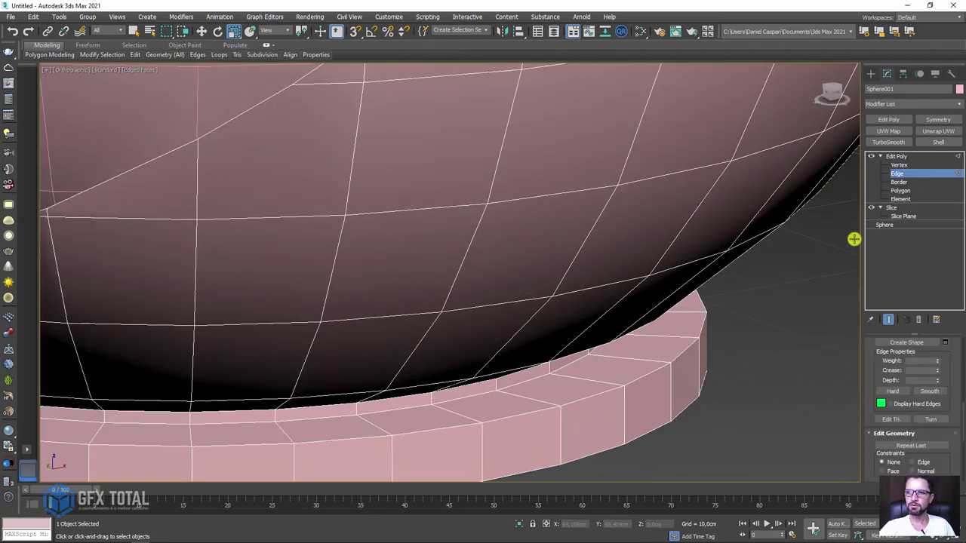
double_click(702, 330)
scroll(883, 414, "up", 1)
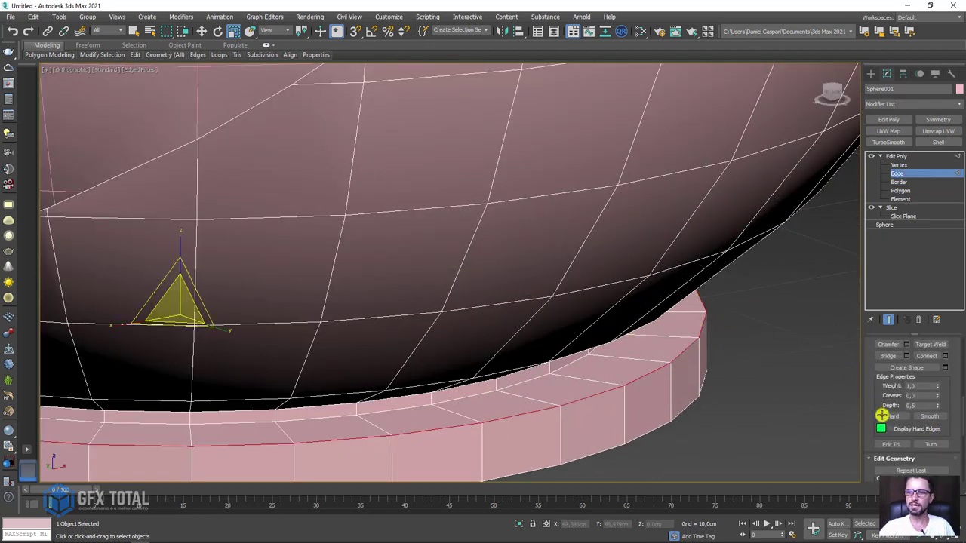
scroll(882, 414, "up", 2)
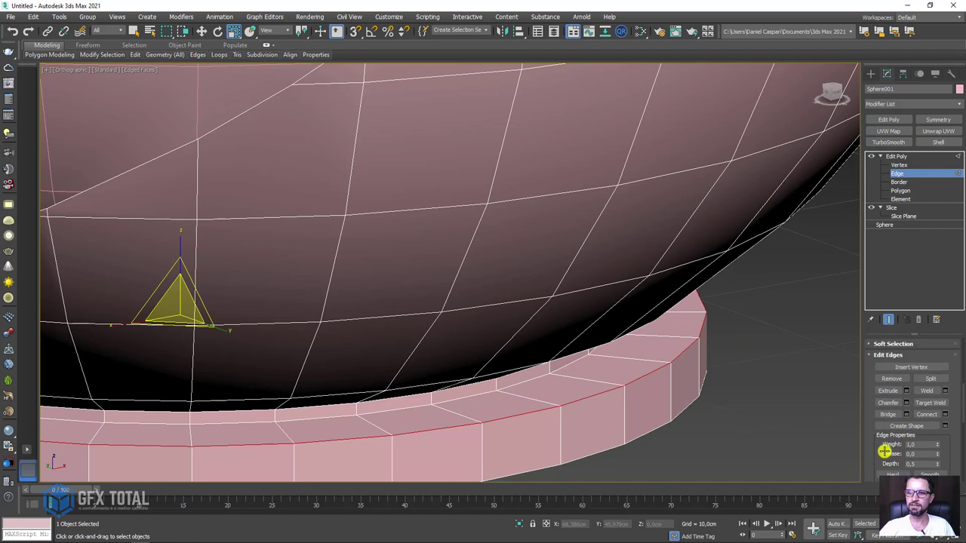
left_click(906, 402)
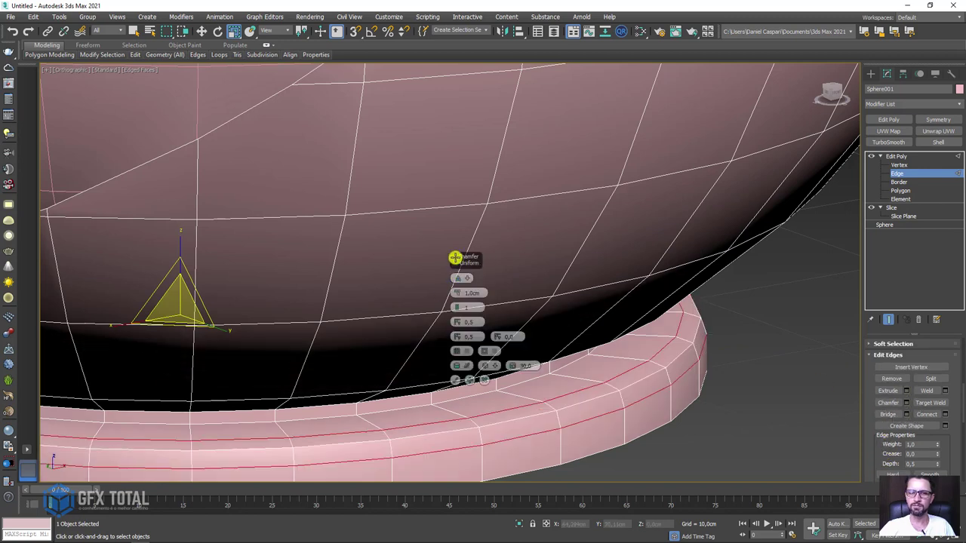
left_click_drag(455, 258, 759, 259)
left_click_drag(762, 299, 767, 308)
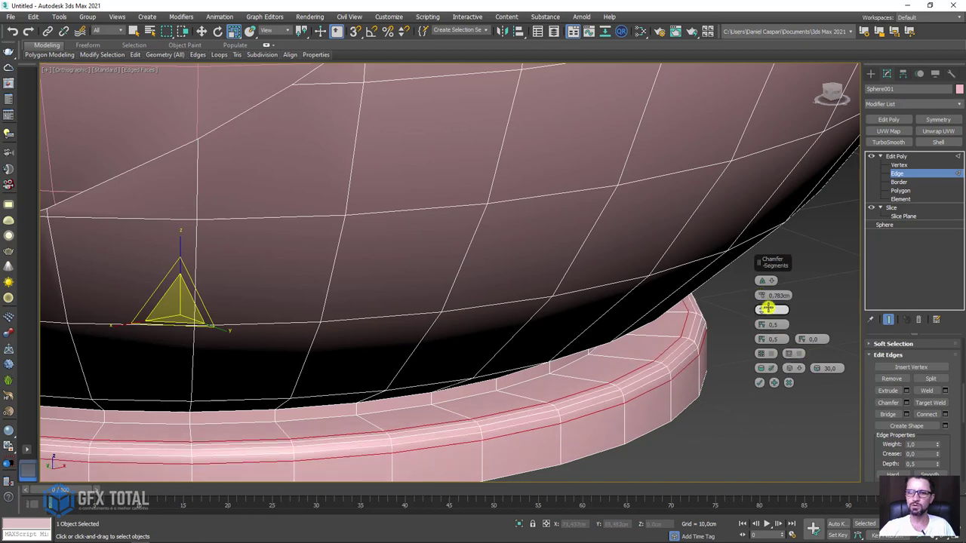
left_click(759, 382)
- In Front view, marquee-select the vertices at the base of the sphere
scroll(742, 343, "down", 5)
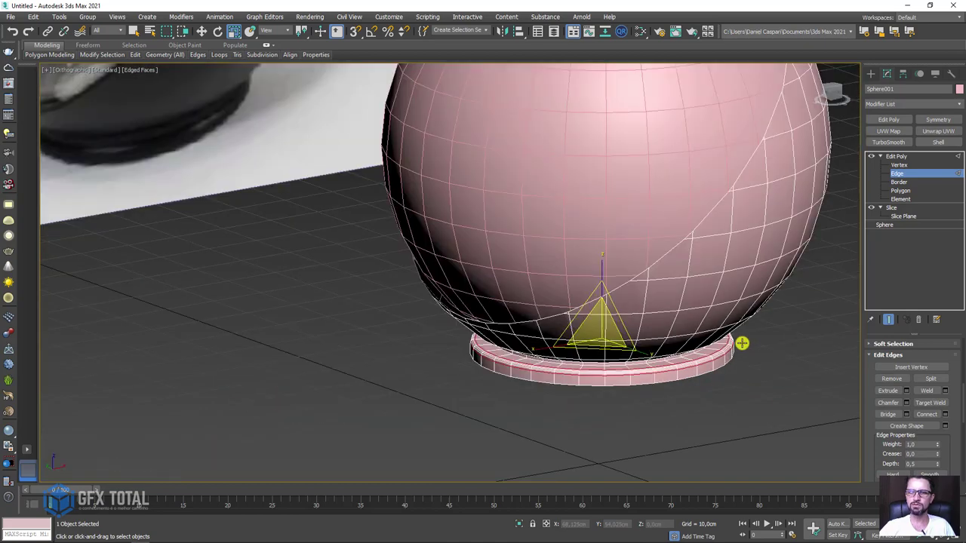
mouse_move(742, 344)
middle_mouse_down("alt")
mouse_move(757, 355)
mouse_move(745, 339)
middle_mouse_up("alt")
scroll(744, 339, "down", 3)
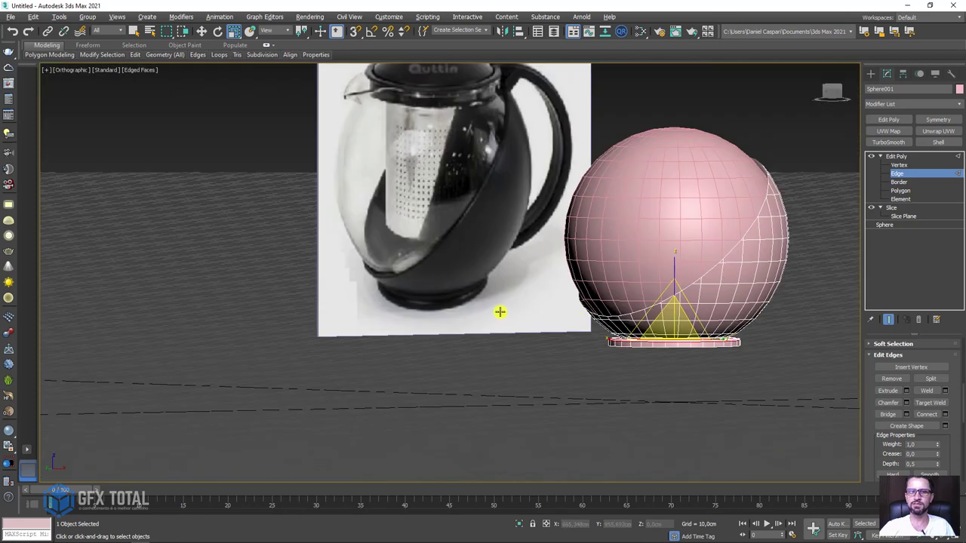
scroll(761, 340, "up", 2)
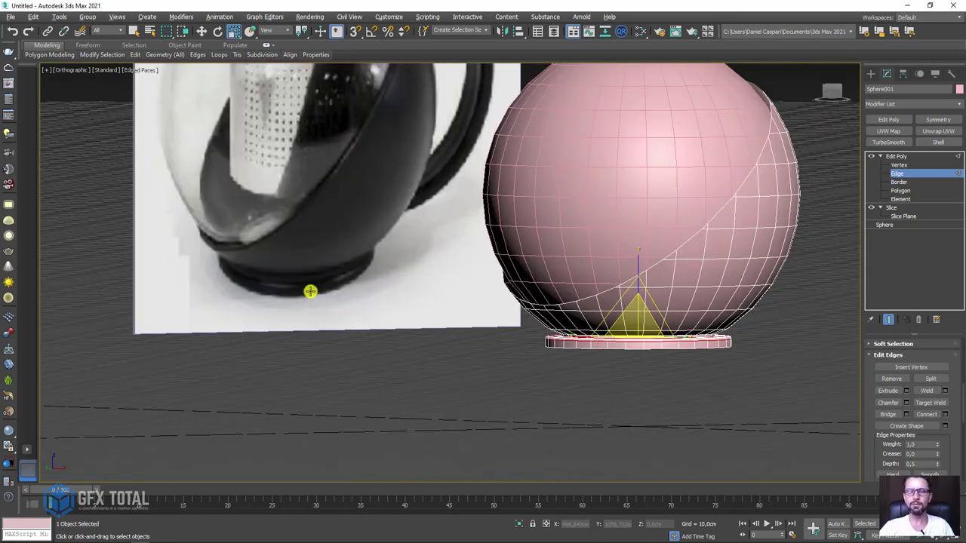
key("f")
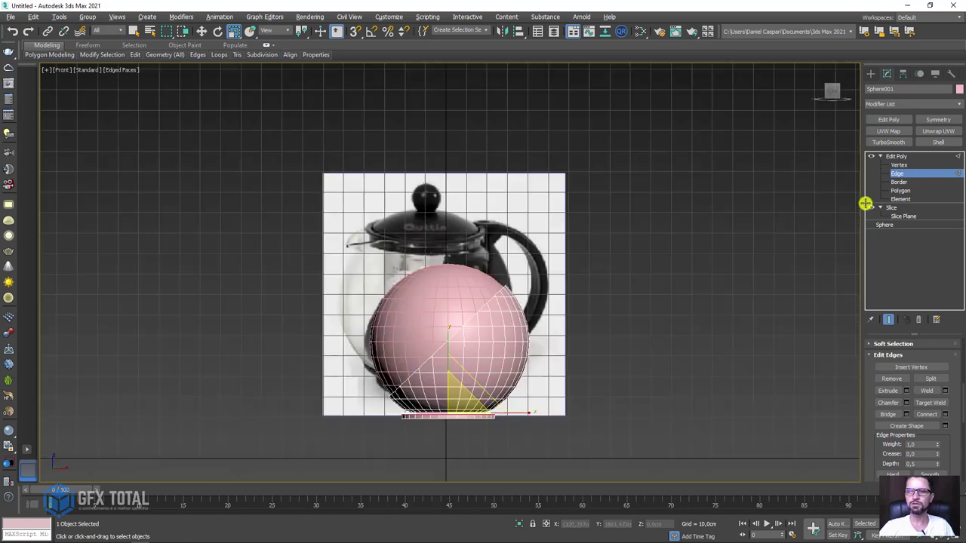
left_click(899, 165)
scroll(502, 423, "up", 3)
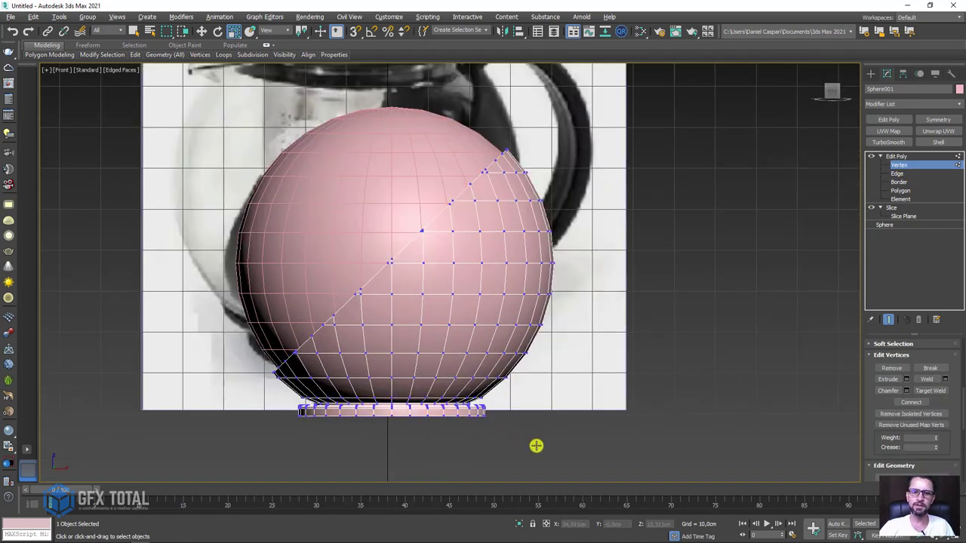
mouse_move(536, 444)
left_mouse_down()
mouse_move(220, 435)
mouse_move(223, 414)
left_mouse_up()
- Move the selected base vertices up on Y so the ring sits under the sphere
key("w")
scroll(350, 412, "up", 5)
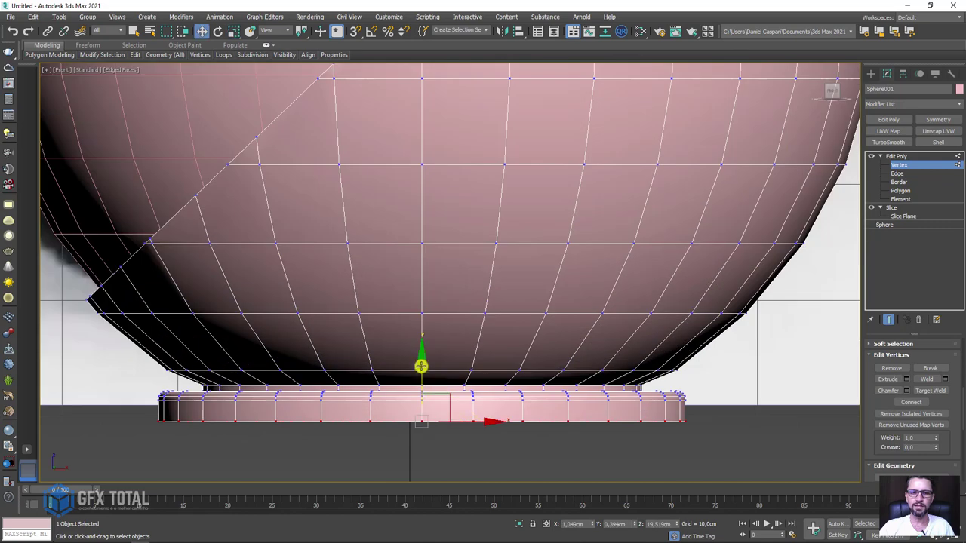
scroll(419, 443, "down", 3)
middle_click_drag(425, 421, 507, 250)
left_click_drag(507, 250, 522, 197)
middle_click_drag(522, 197, 630, 216, "alt")
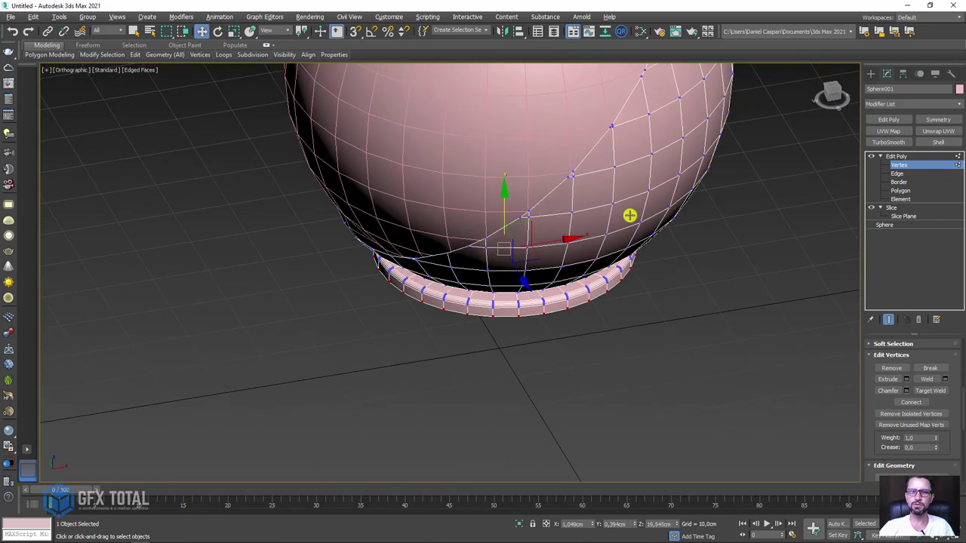
left_click(898, 155)
- Orbit and zoom around the diagonal slice seam, returning to Edit Poly's Edge level
left_click(880, 156)
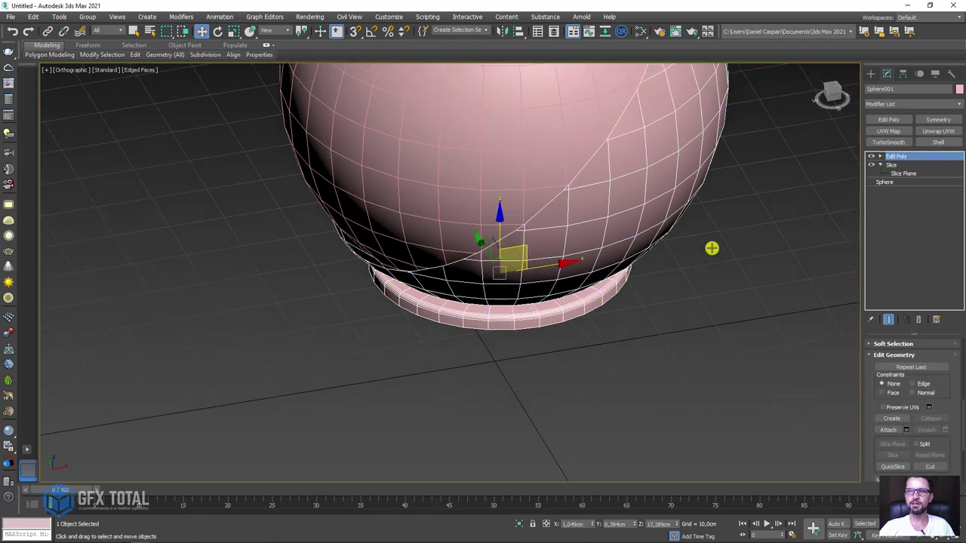
scroll(712, 248, "down", 3)
mouse_move(699, 342)
middle_mouse_down("alt")
mouse_move(626, 288)
mouse_move(662, 326)
mouse_move(652, 338)
middle_mouse_up("alt")
scroll(626, 288, "up", 5)
scroll(672, 332, "up", 3)
scroll(653, 338, "up", 3)
scroll(574, 278, "up", 2)
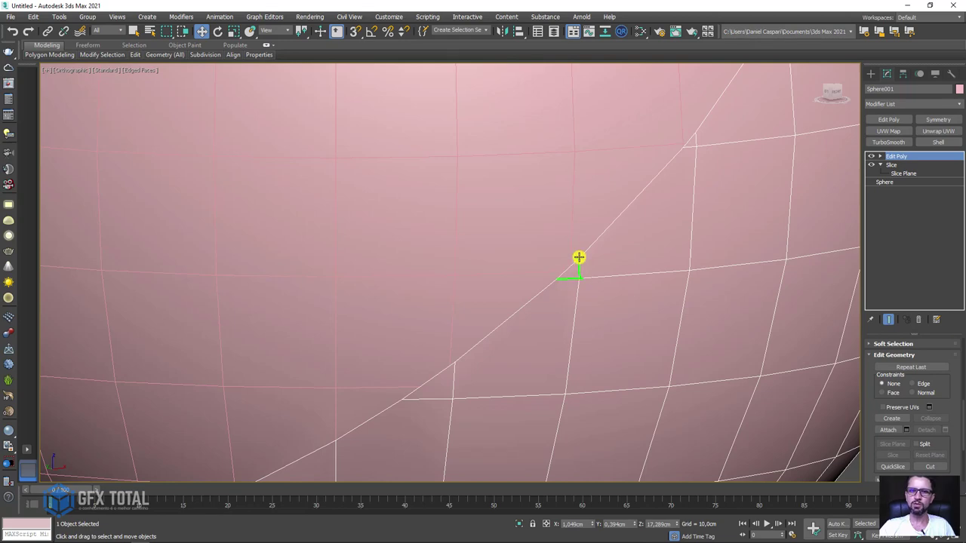
scroll(578, 234, "down", 5)
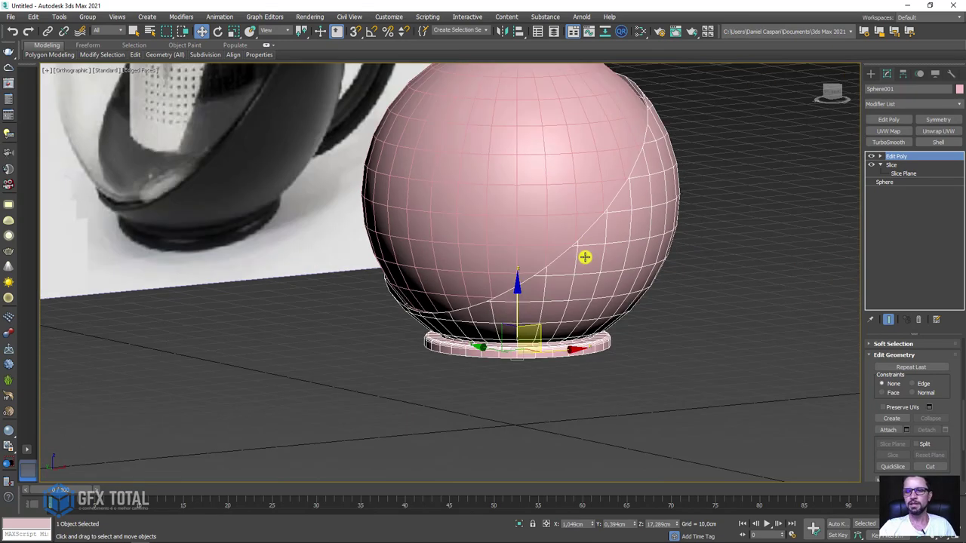
mouse_move(582, 254)
middle_mouse_down("alt")
mouse_move(606, 276)
mouse_move(634, 260)
middle_mouse_up("alt")
scroll(649, 264, "up", 3)
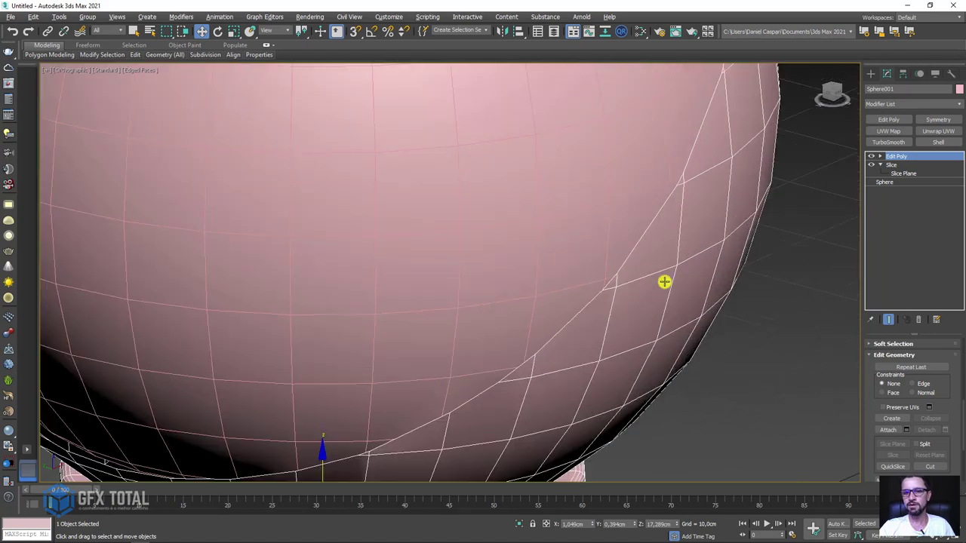
scroll(667, 280, "up", 2)
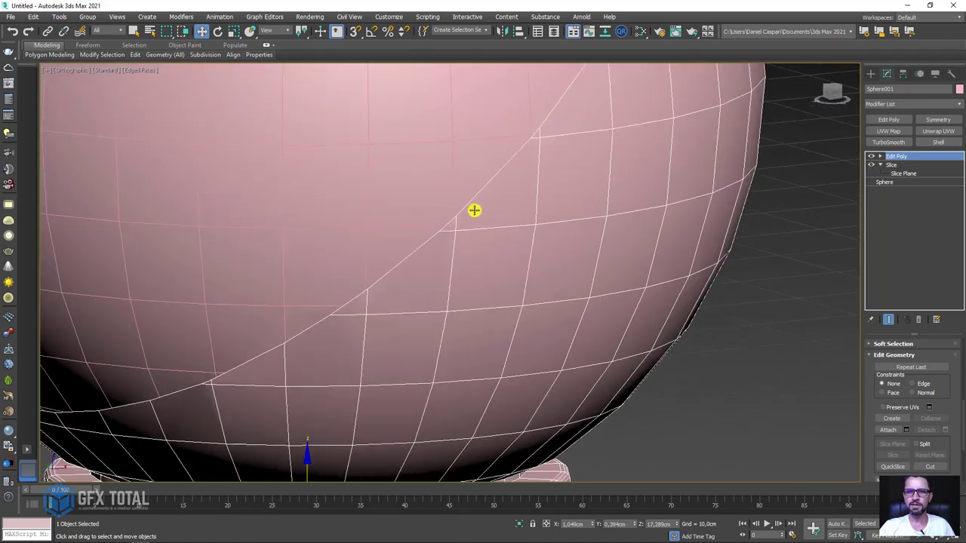
left_click(880, 155)
left_click(898, 173)
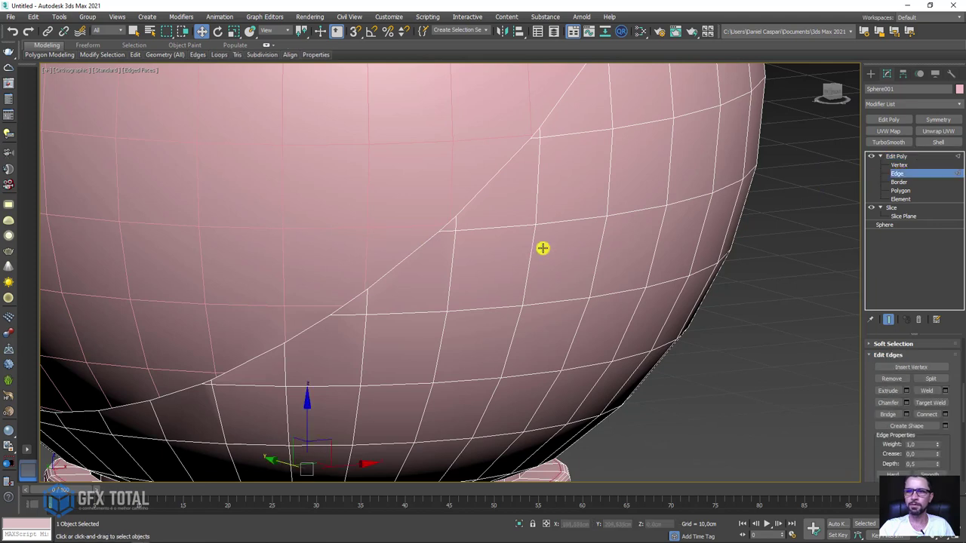
- Collapse the short edge on the slice line into a single vertex
left_click(447, 225)
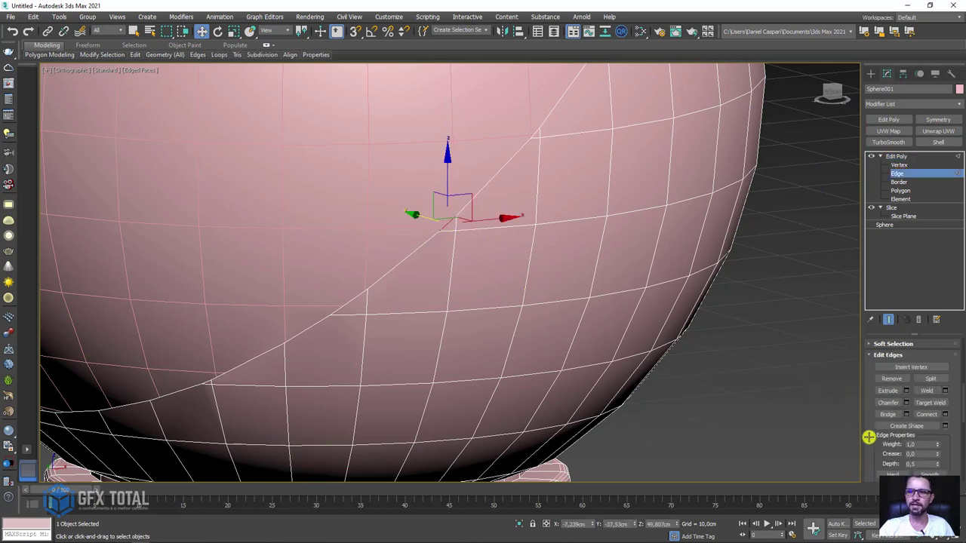
scroll(868, 437, "down", 3)
scroll(929, 386, "down", 3)
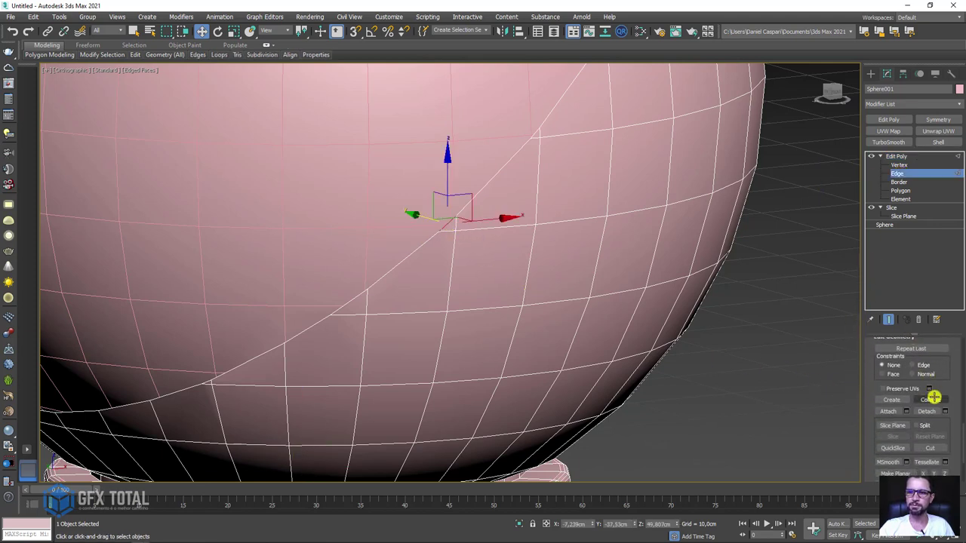
left_click(932, 399)
scroll(474, 245, "up", 3)
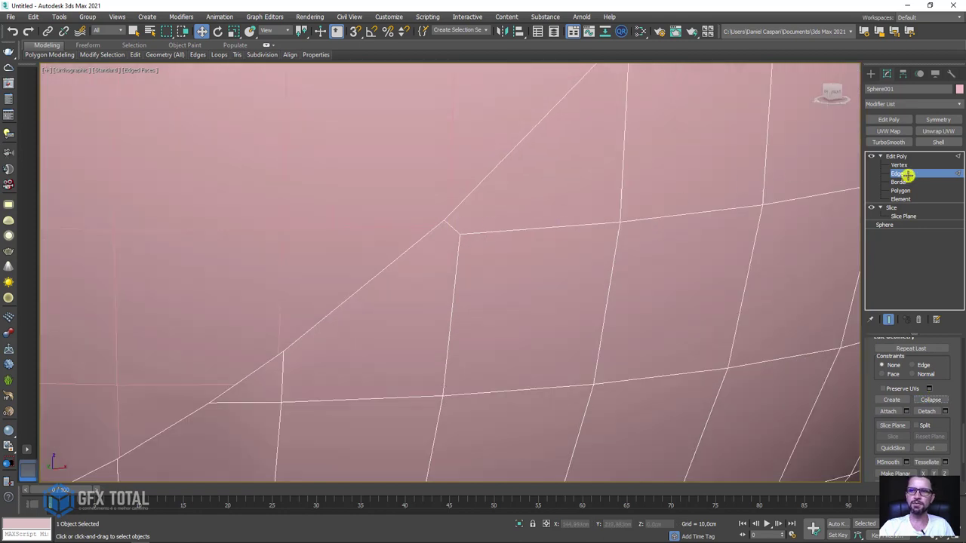
- Target Weld the stray vertex onto its neighbour at the slice seam
key("1")
scroll(955, 370, "up", 3)
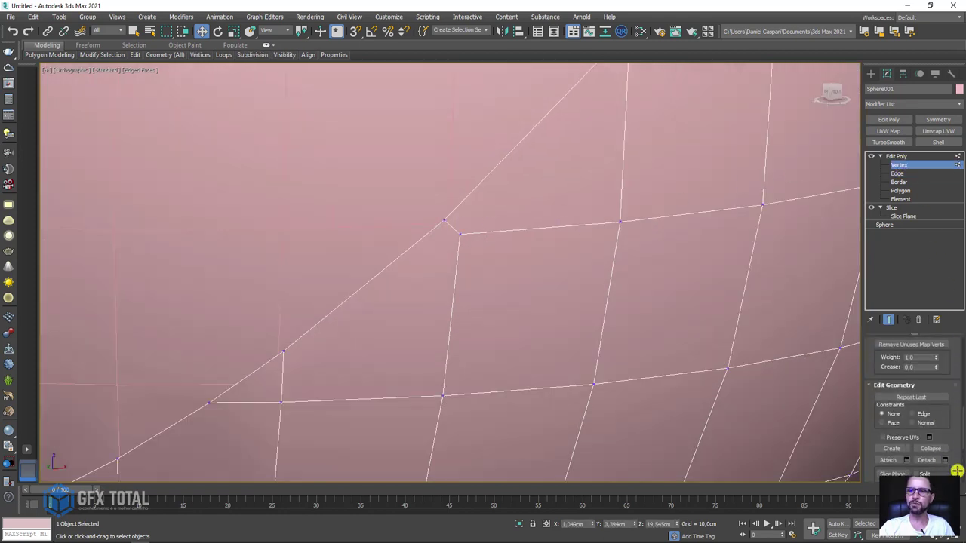
scroll(949, 380, "up", 3)
left_click(930, 380)
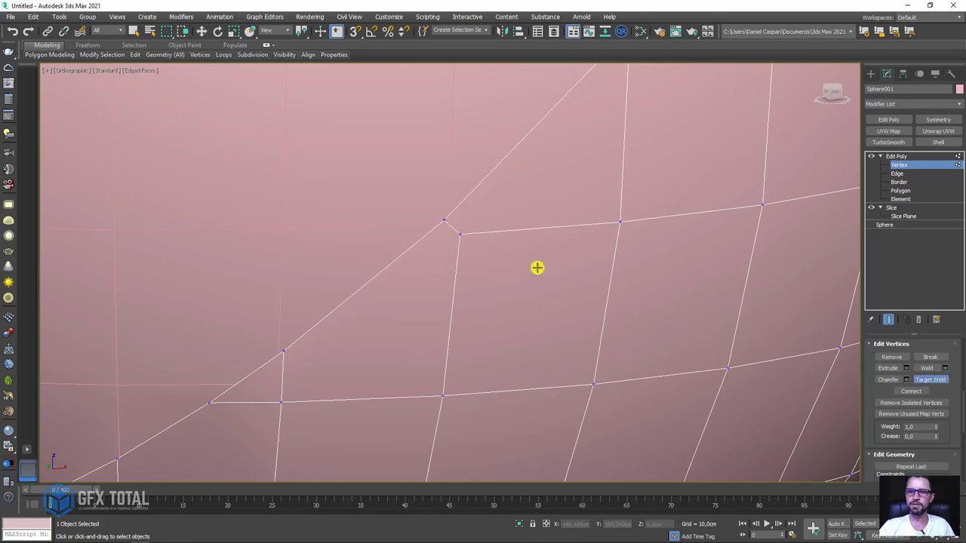
left_click(445, 219)
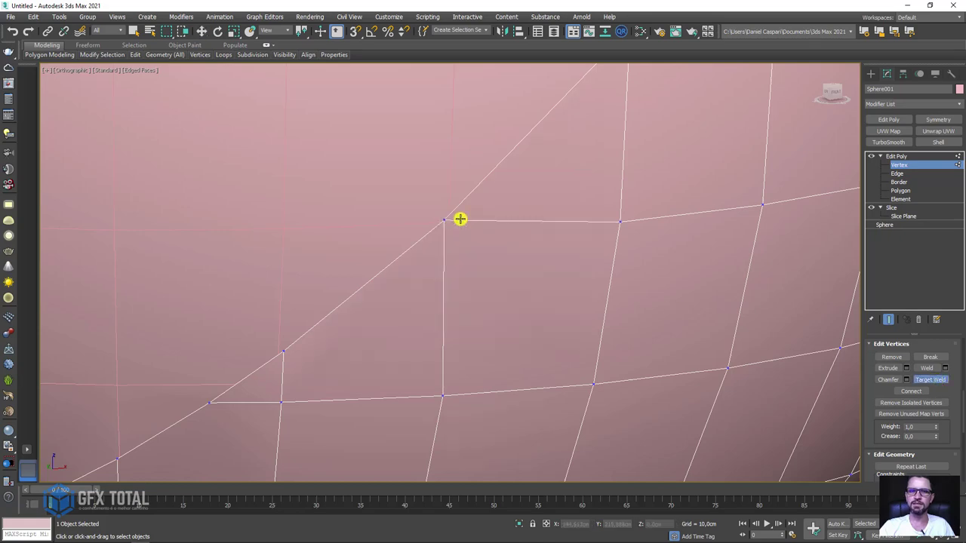
scroll(460, 218, "down", 3)
key("w")
scroll(477, 231, "down", 3)
scroll(459, 250, "down", 2)
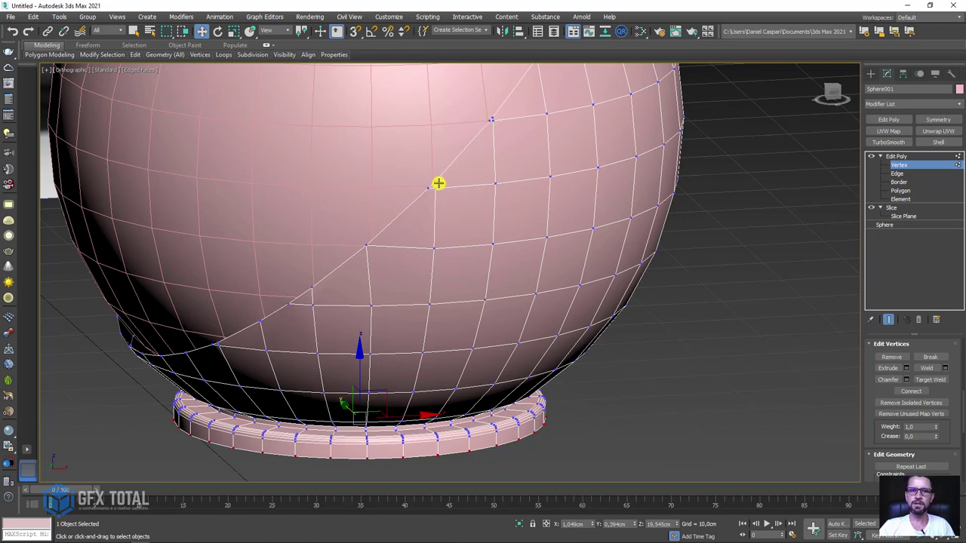
scroll(431, 189, "up", 2)
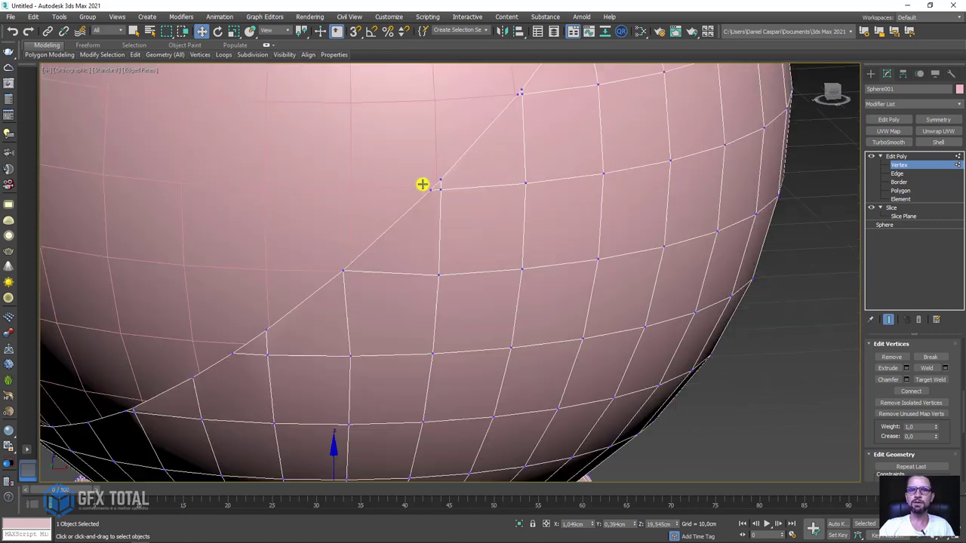
scroll(453, 190, "up", 3)
scroll(473, 185, "up", 1)
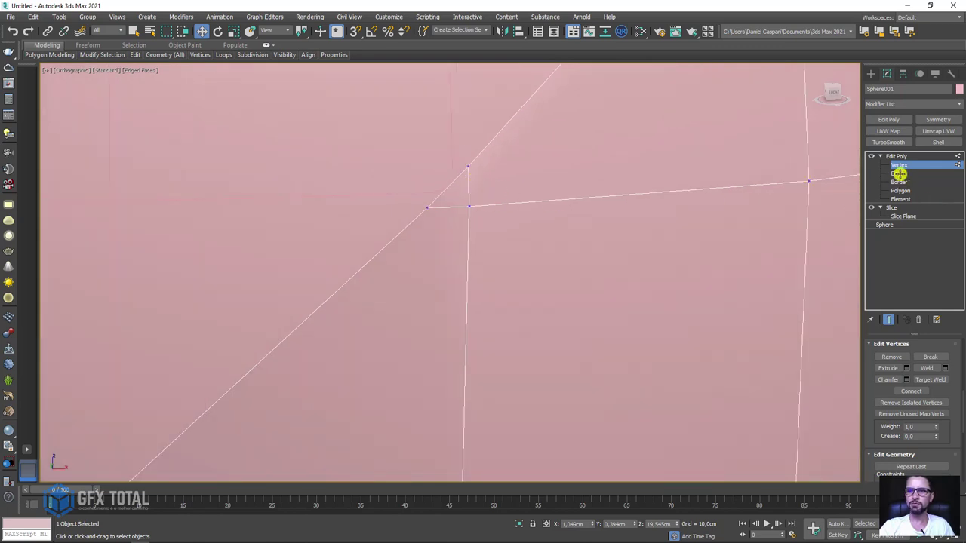
- Collapse the tiny edge at the slice intersection into one vertex
left_click(898, 174)
left_click(452, 179)
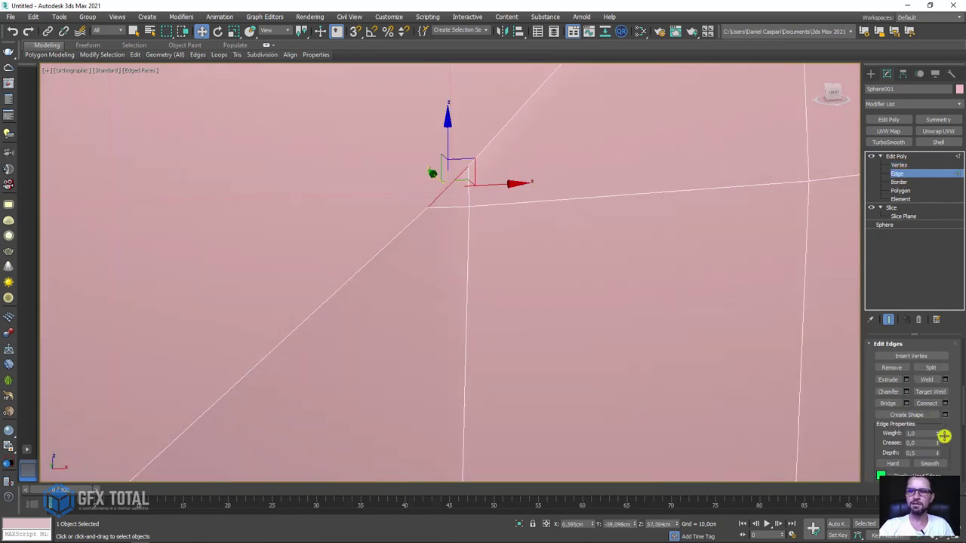
left_click_drag(943, 435, 946, 376)
left_click(934, 472)
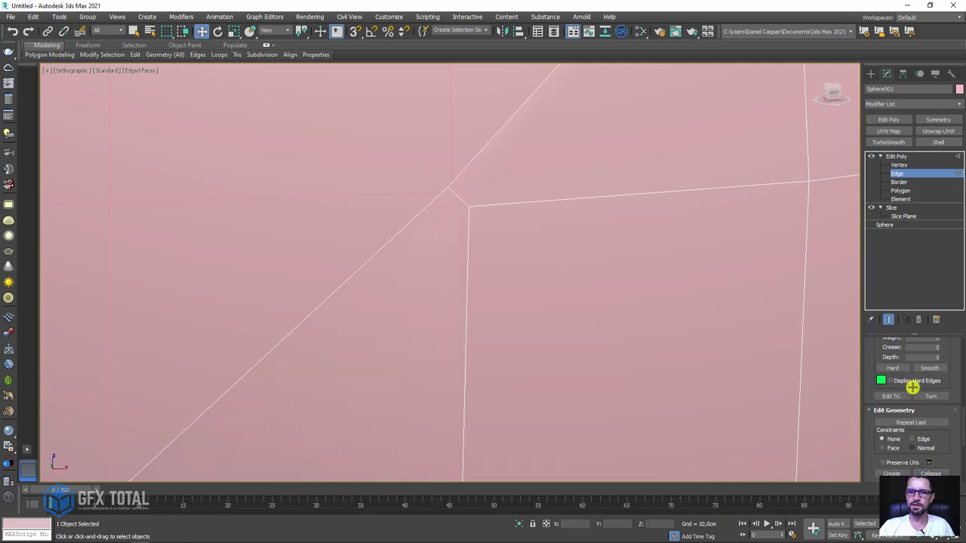
left_click(899, 164)
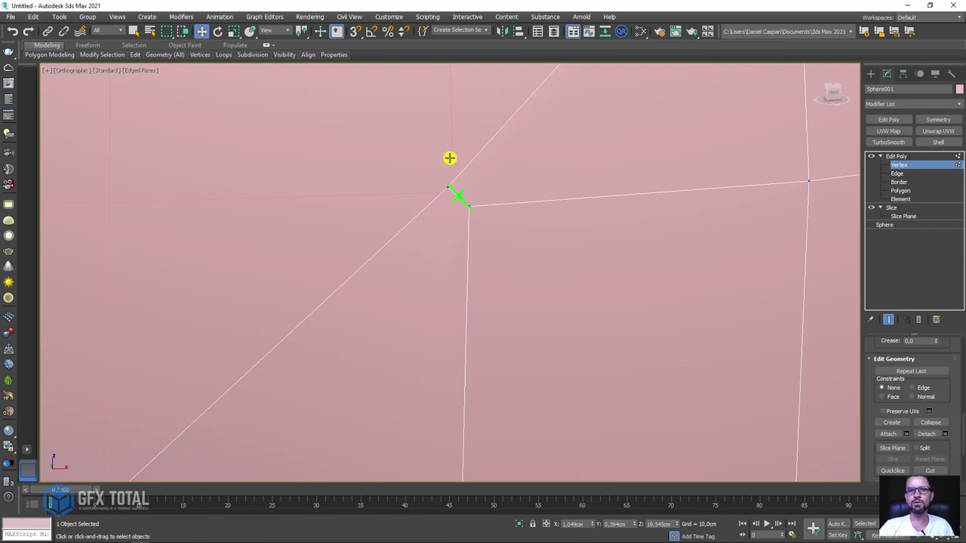
- Slide the stray vertex along the slice line and target-weld it at the intersection
left_click(451, 188)
scroll(456, 187, "down", 2)
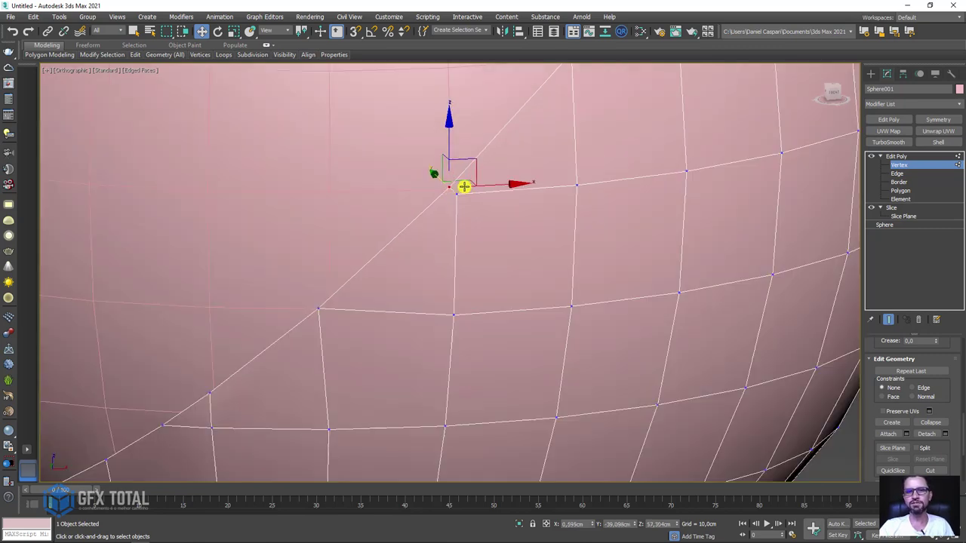
left_click_drag(471, 172, 489, 196)
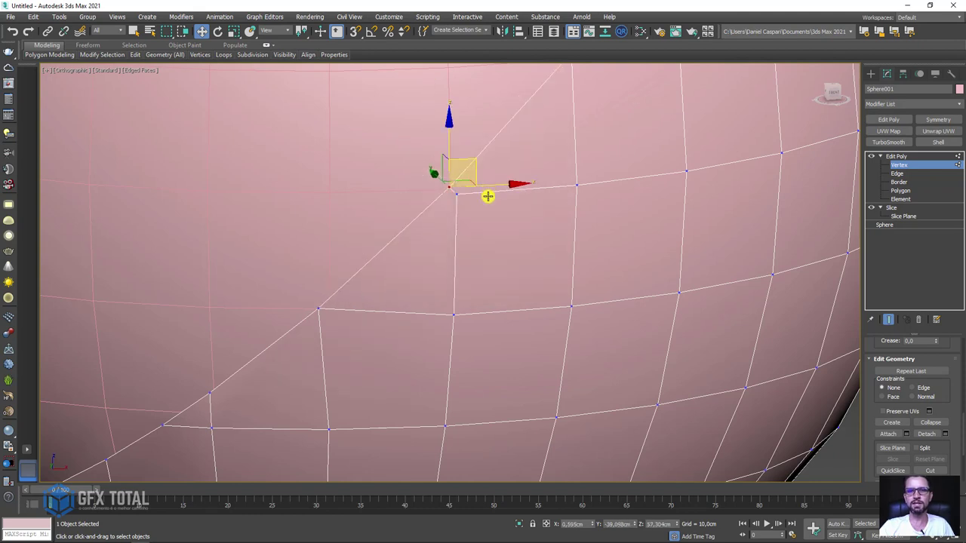
scroll(943, 411, "up", 3)
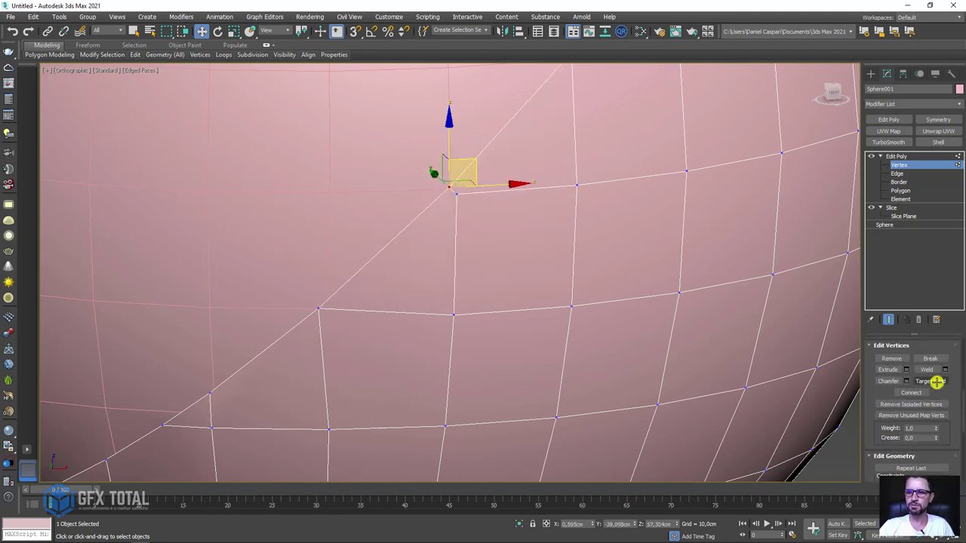
left_click(933, 381)
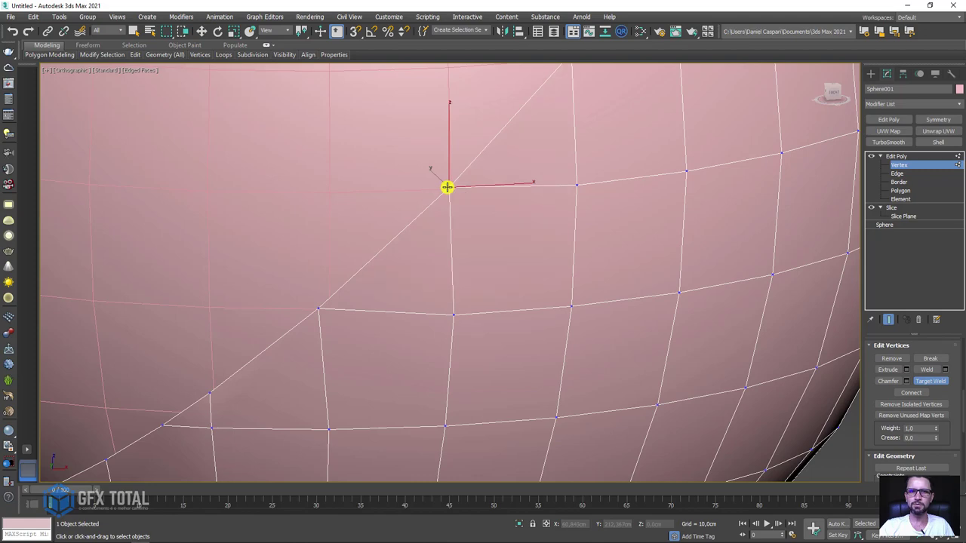
scroll(483, 219, "down", 6)
scroll(518, 240, "up", 3)
right_click(548, 218)
scroll(548, 218, "up", 2)
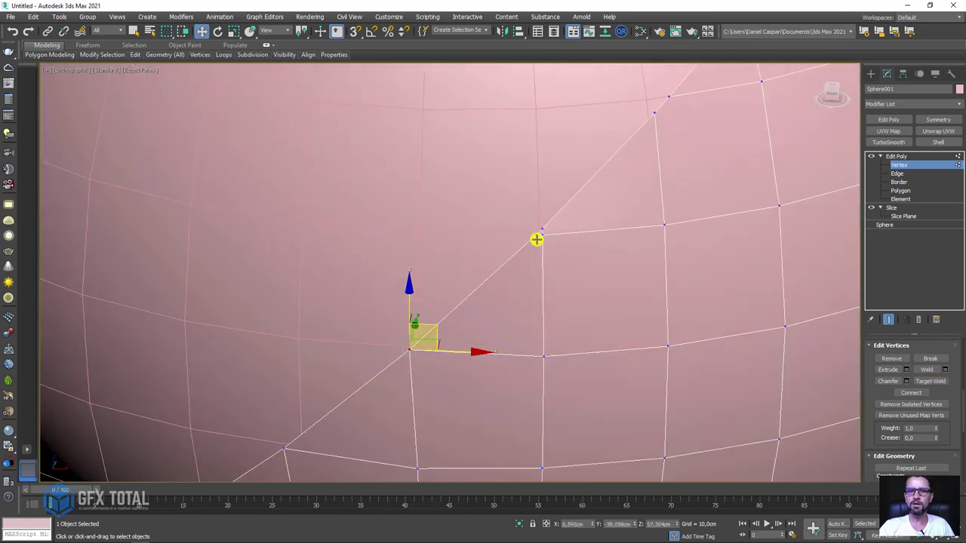
scroll(537, 239, "up", 2)
scroll(554, 233, "up", 2)
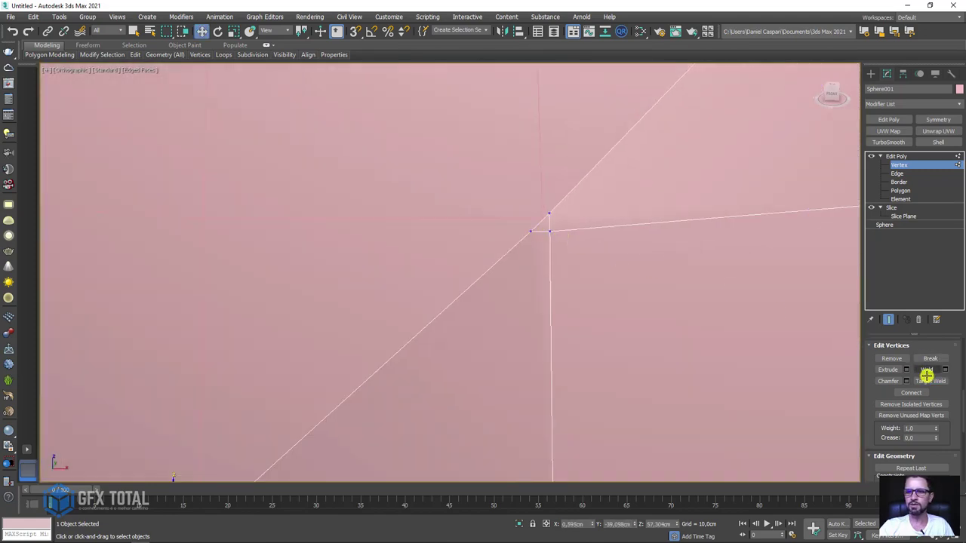
- Collapse the tiny edge at the intersection vertex into a single vertex
left_click(898, 173)
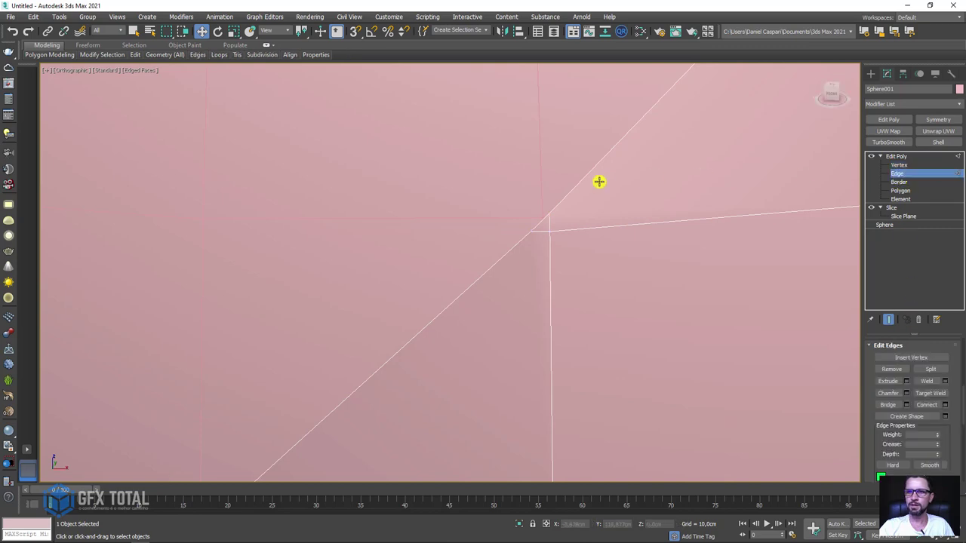
left_click(541, 222)
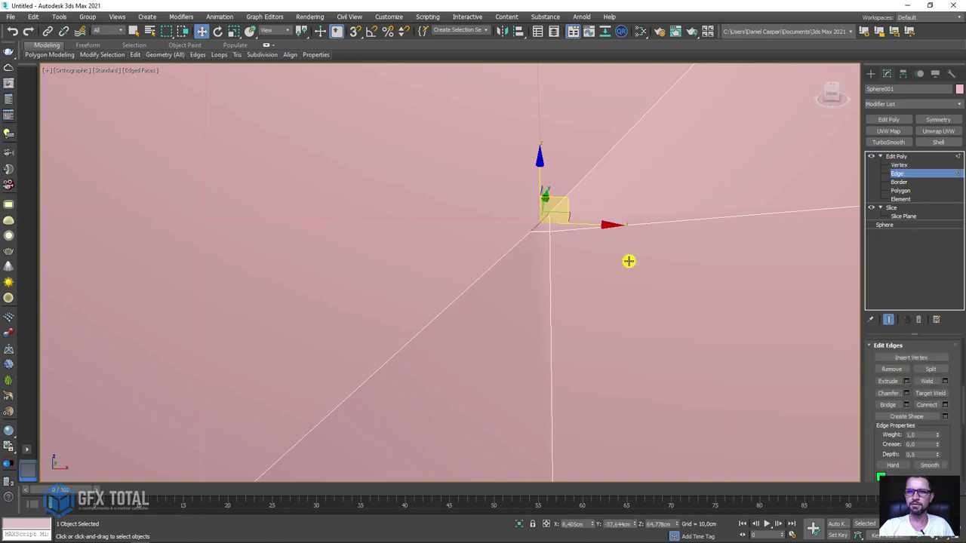
scroll(943, 422, "down", 5)
left_click(934, 434)
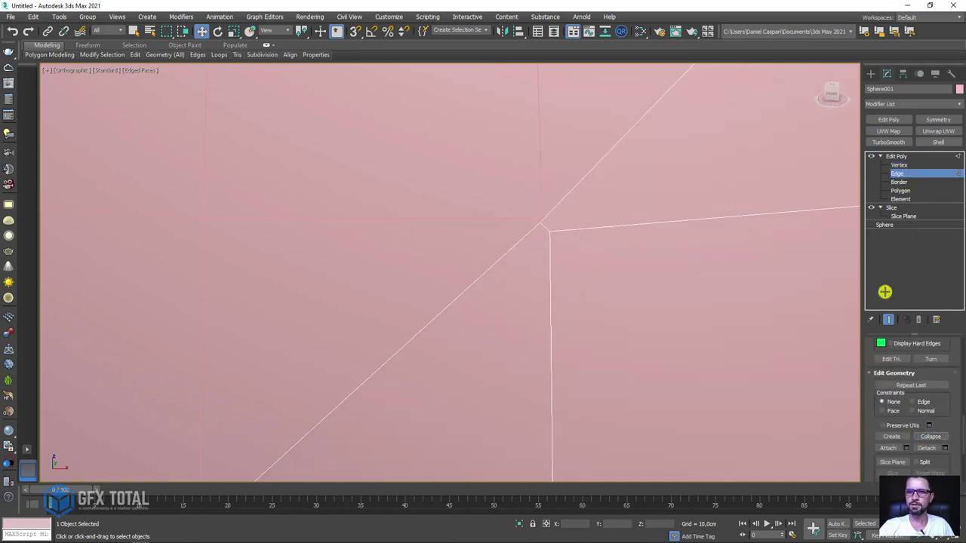
left_click(892, 166)
scroll(943, 400, "up", 3)
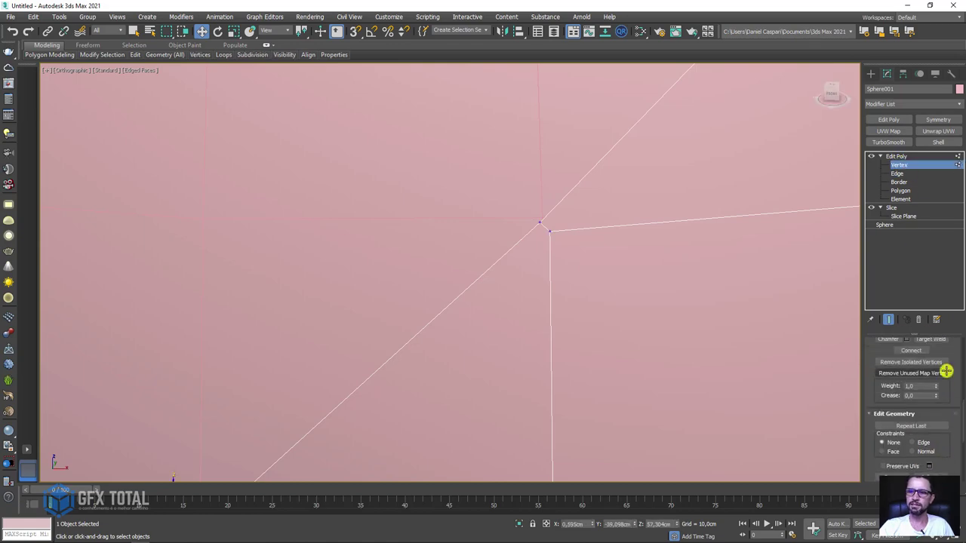
scroll(946, 372, "up", 2)
scroll(936, 370, "up", 1)
left_click(930, 373)
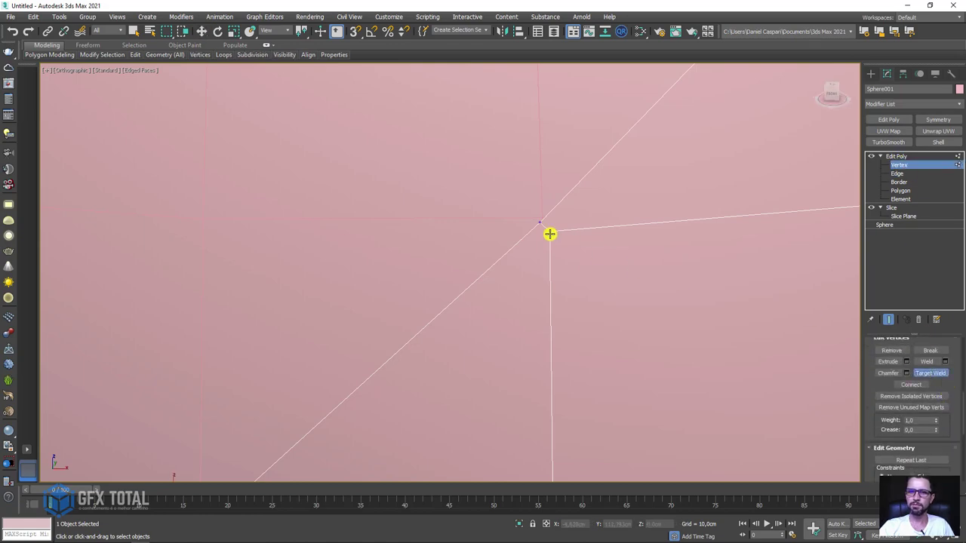
scroll(539, 222, "down", 5)
scroll(601, 179, "up", 2)
scroll(600, 272, "up", 3)
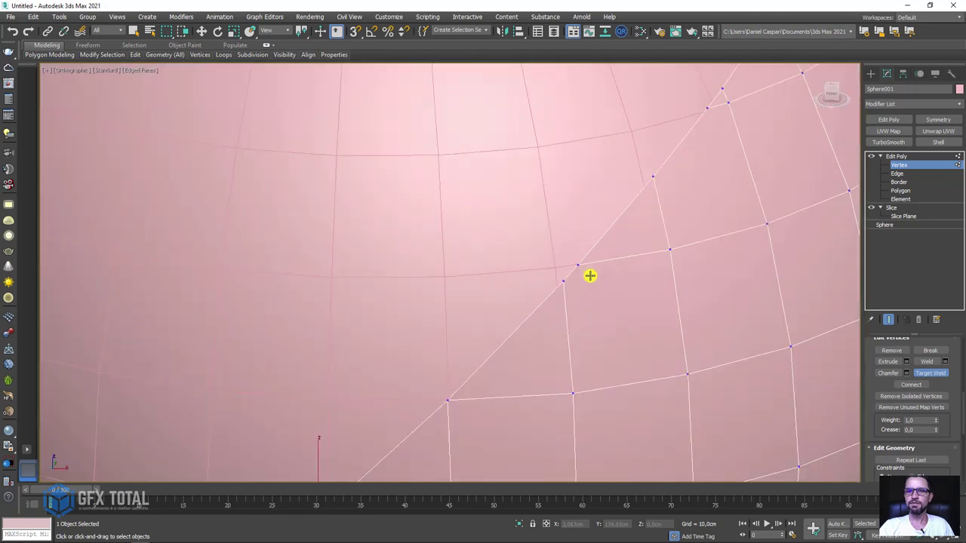
- Collapse two more short edges where the slice line crosses the grid
left_click(897, 173)
left_click(568, 274)
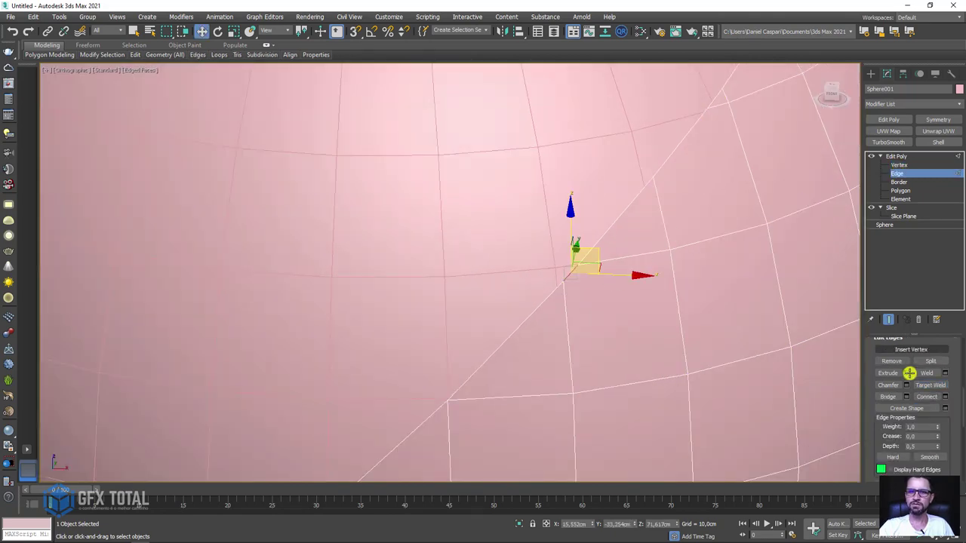
scroll(942, 390, "down", 3)
left_click(938, 459)
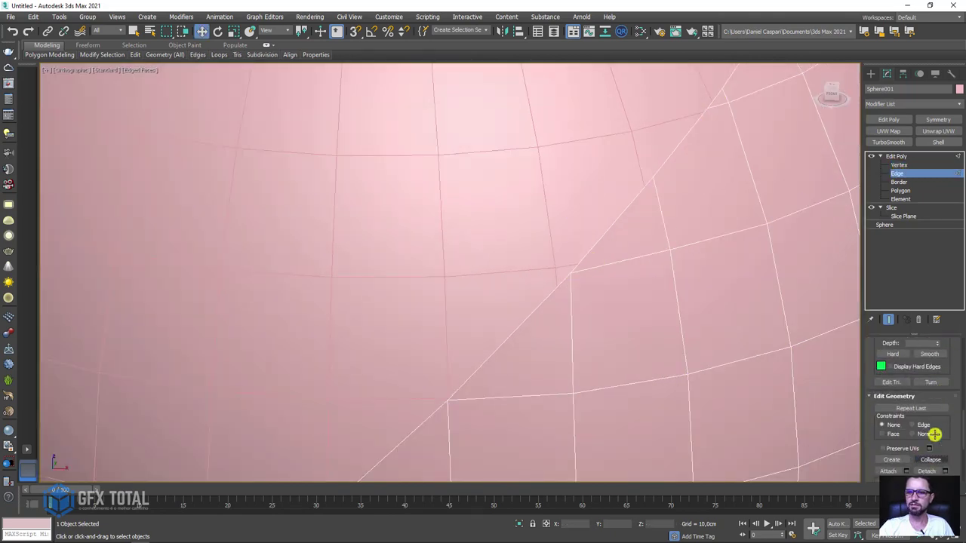
scroll(593, 252, "down", 2)
left_click(610, 231)
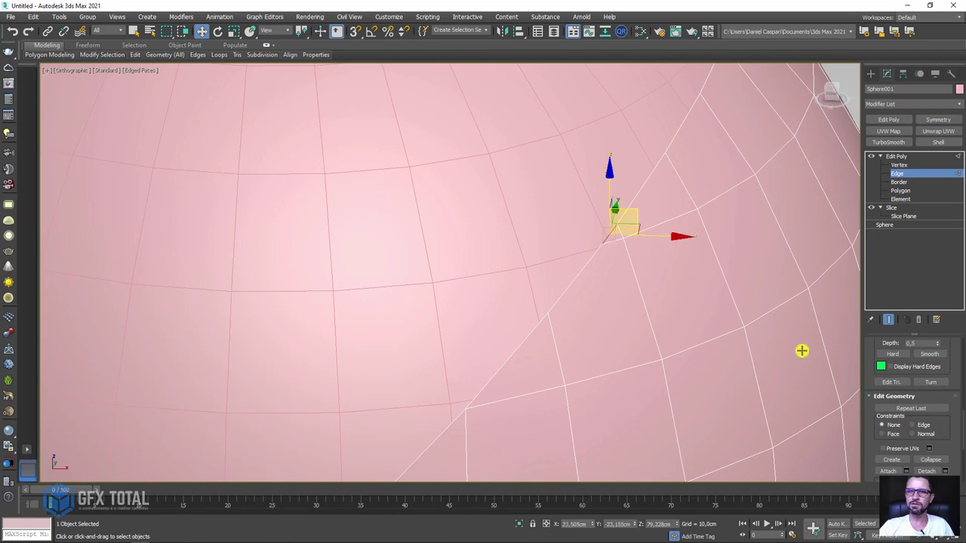
left_click(933, 460)
scroll(609, 261, "down", 2)
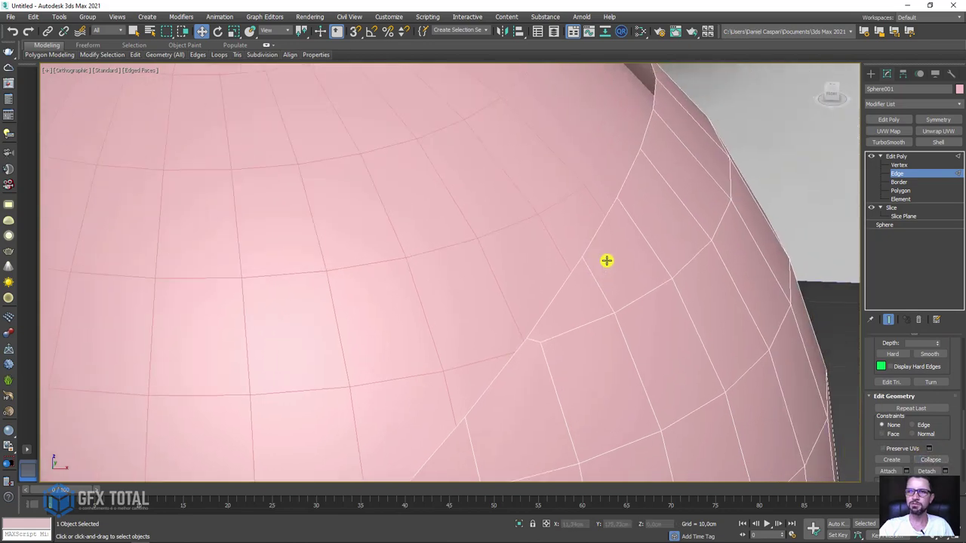
scroll(578, 265, "down", 1)
scroll(555, 284, "down", 2)
scroll(580, 294, "up", 1)
scroll(625, 222, "up", 1)
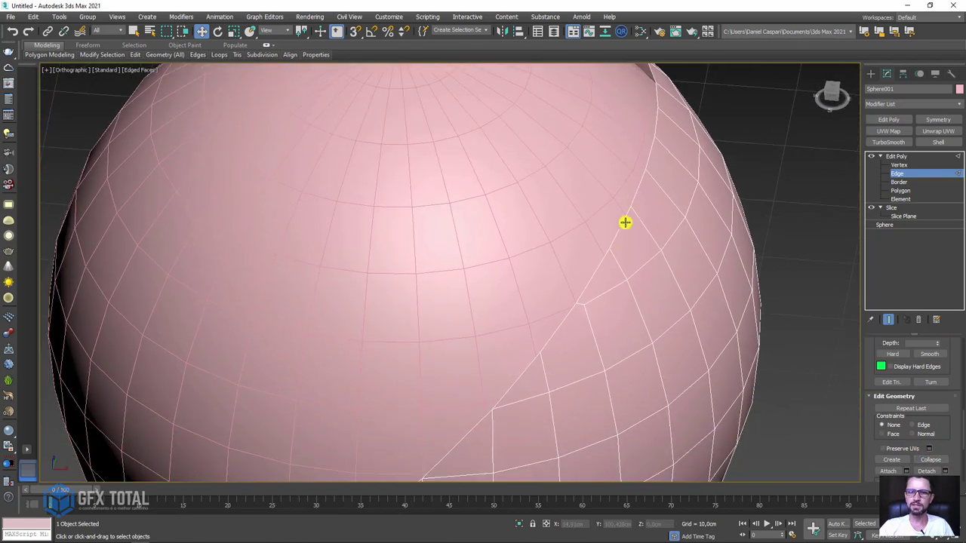
scroll(590, 307, "up", 2)
scroll(611, 325, "down", 2)
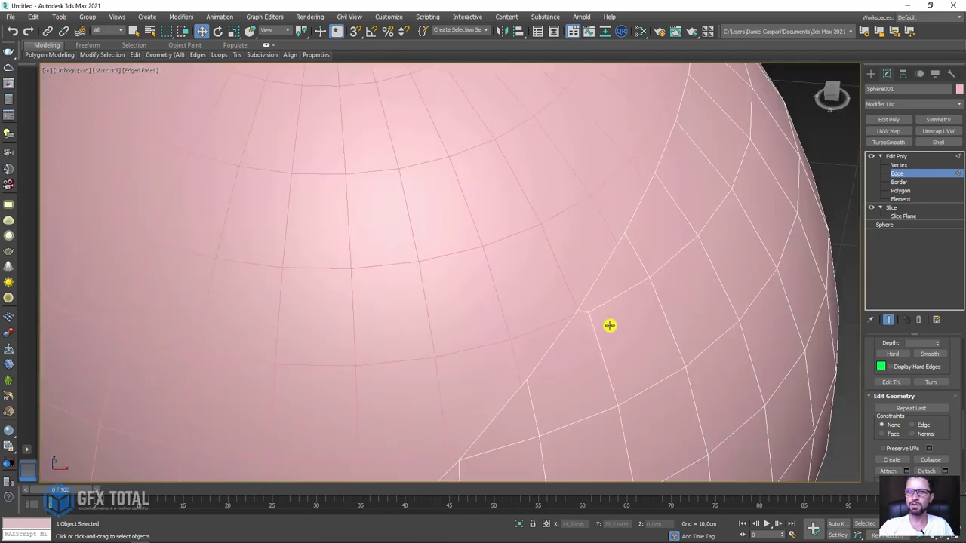
scroll(531, 299, "up", 1)
scroll(495, 309, "up", 1)
scroll(536, 263, "up", 1)
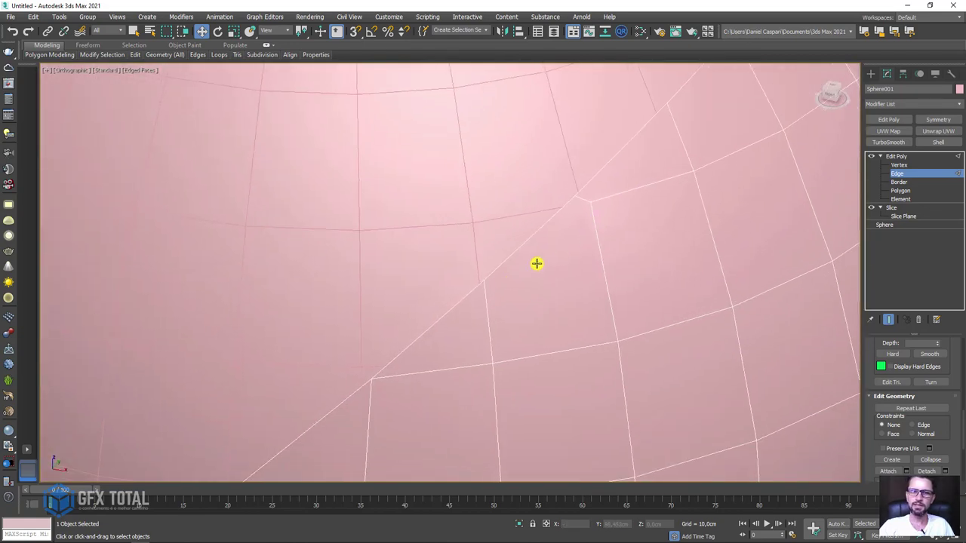
- Cut a new connecting edge across the faces to the next vertex on the slice line
left_click(487, 278)
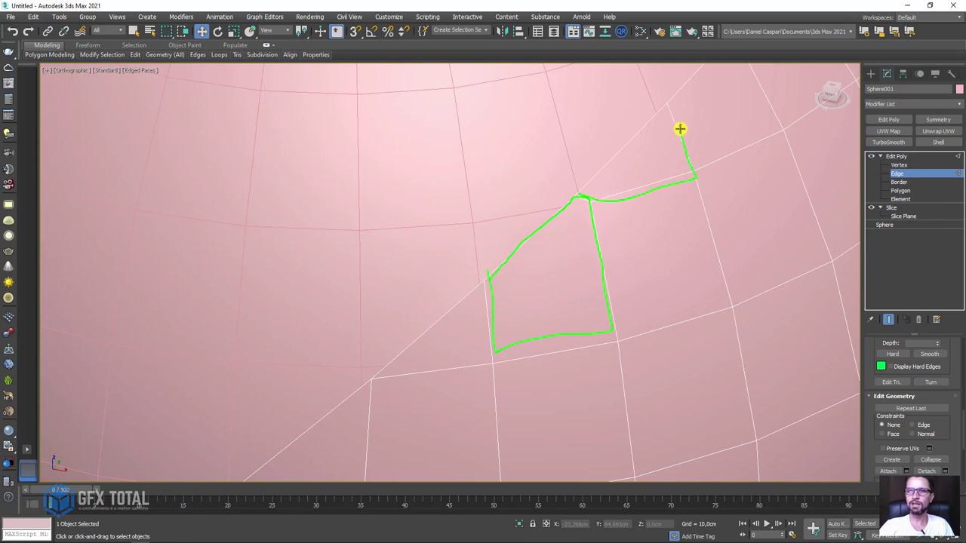
left_click(676, 96)
right_click(557, 211)
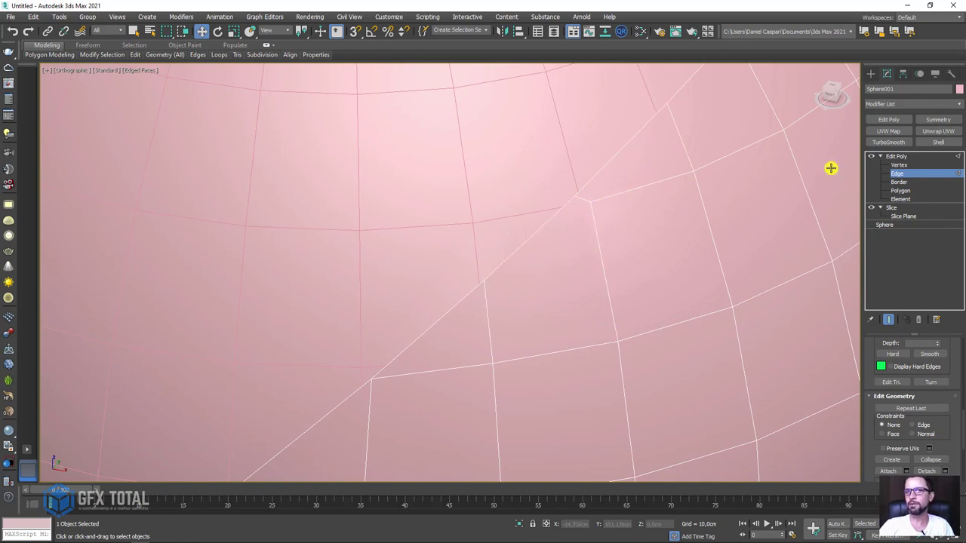
left_click(900, 165)
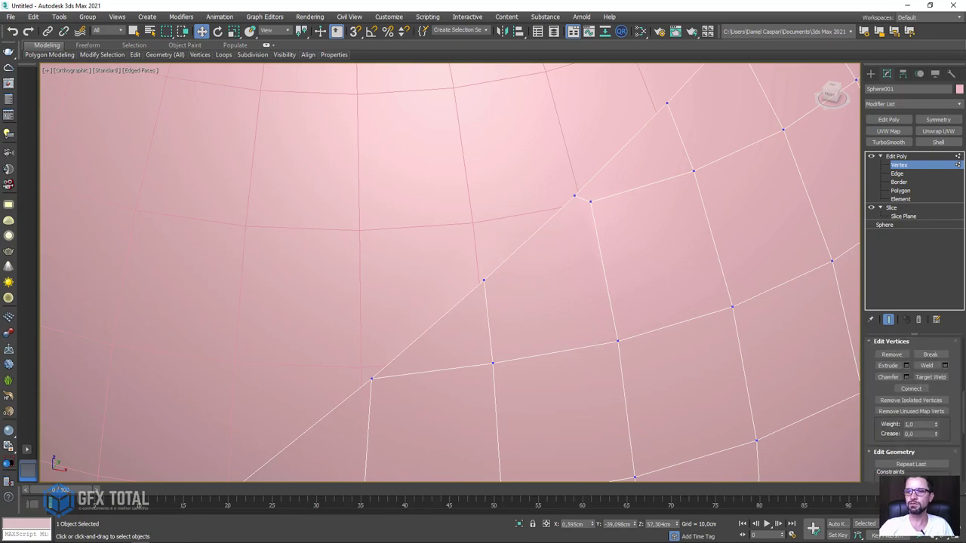
left_click(931, 377)
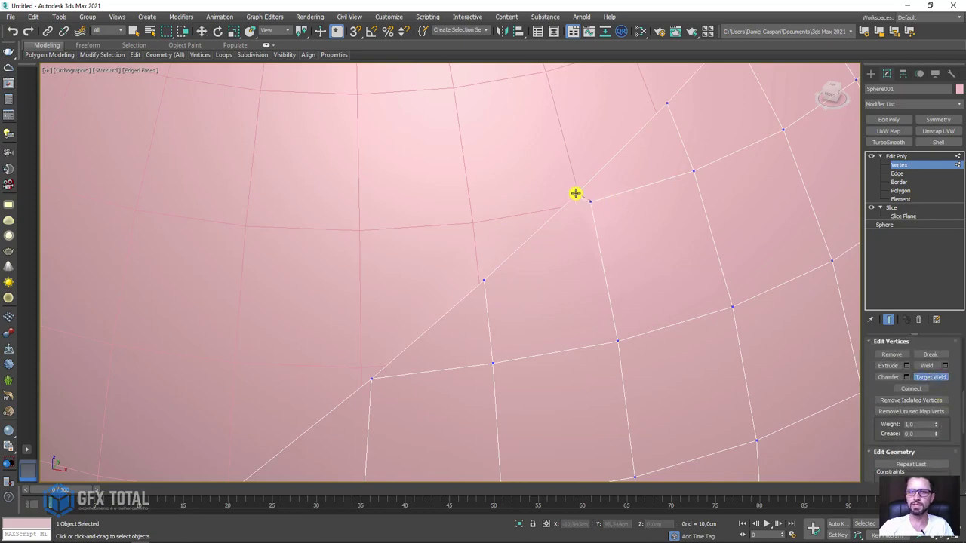
scroll(575, 193, "down", 1)
scroll(576, 193, "down", 5)
mouse_move(576, 194)
middle_mouse_down("alt")
mouse_move(624, 254)
mouse_move(586, 309)
middle_mouse_up("alt")
scroll(611, 264, "down", 2)
scroll(423, 370, "up", 3)
scroll(531, 274, "up", 2)
scroll(567, 280, "up", 2)
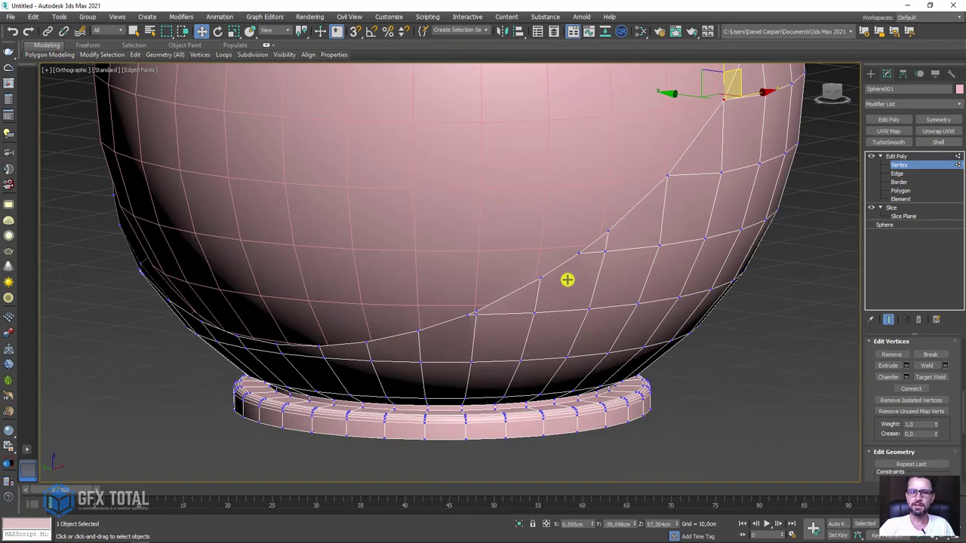
- Collapse two further short slice-line edges and target-weld the last stray vertex onto its neighbour
left_click(880, 174)
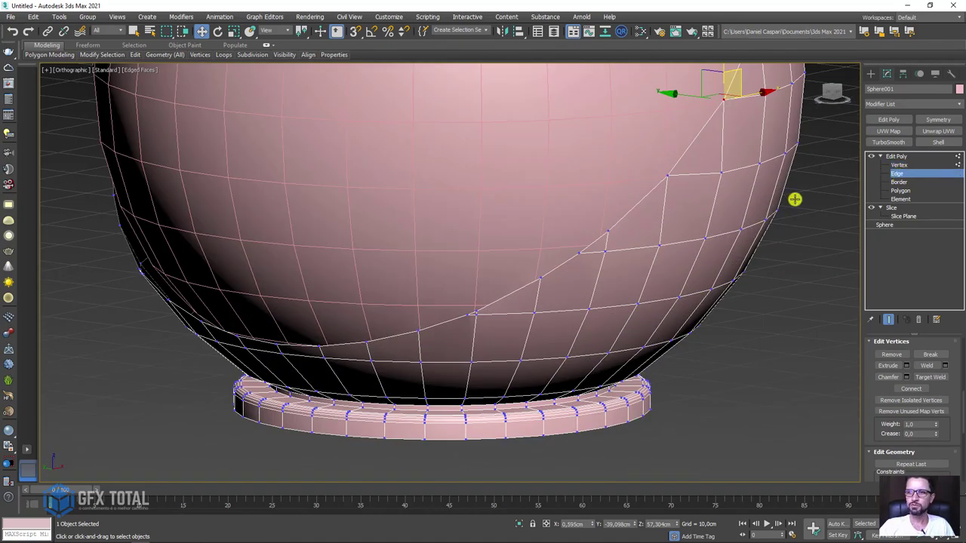
left_click(594, 242)
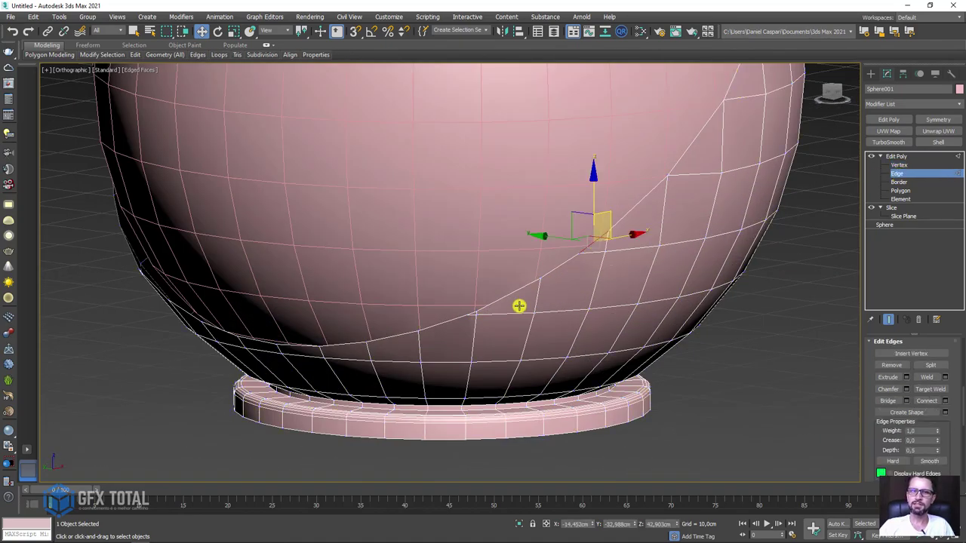
left_click(471, 313)
scroll(944, 430, "down", 5)
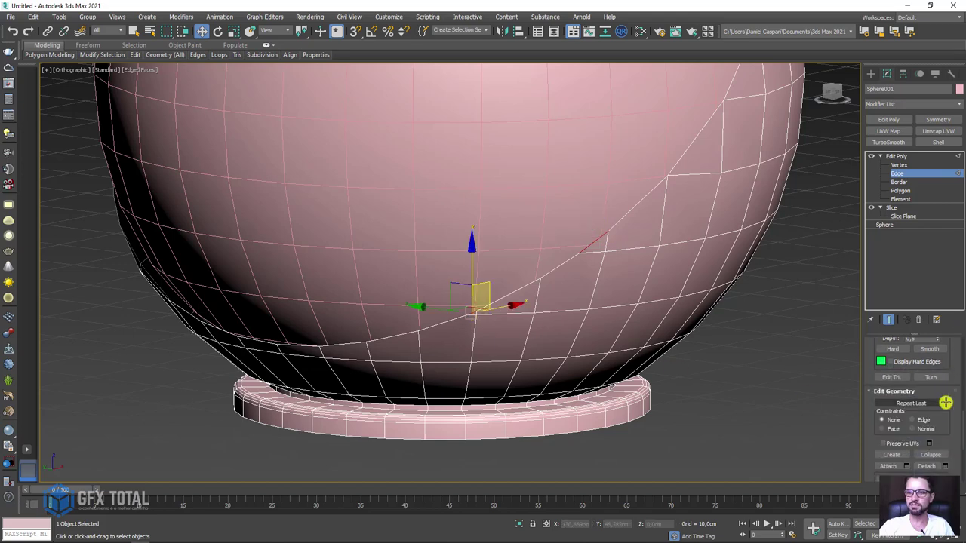
left_click(931, 453)
left_click(899, 166)
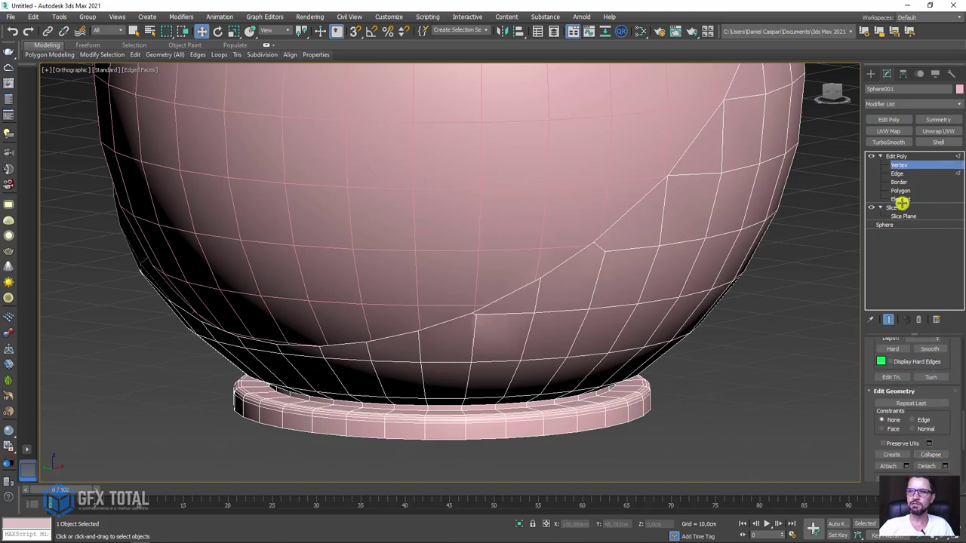
left_click(934, 356)
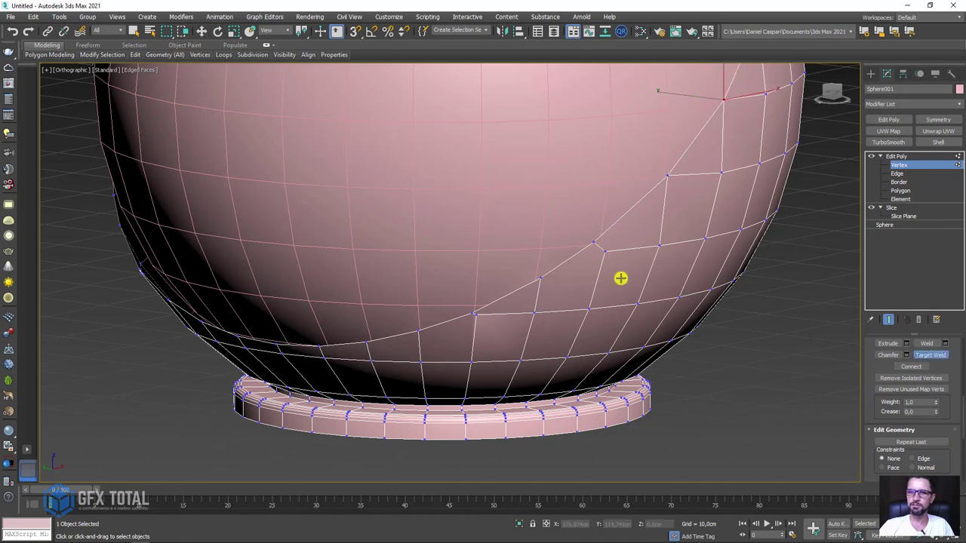
left_click(596, 243)
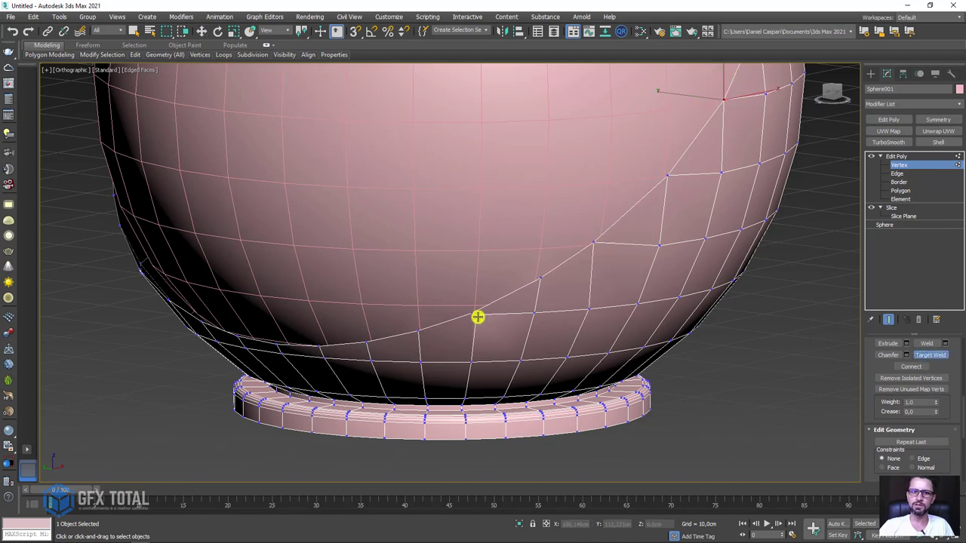
scroll(478, 317, "up", 3)
- Check Sphere001 from the side, below and above, then leave Vertex level
scroll(461, 310, "down", 5)
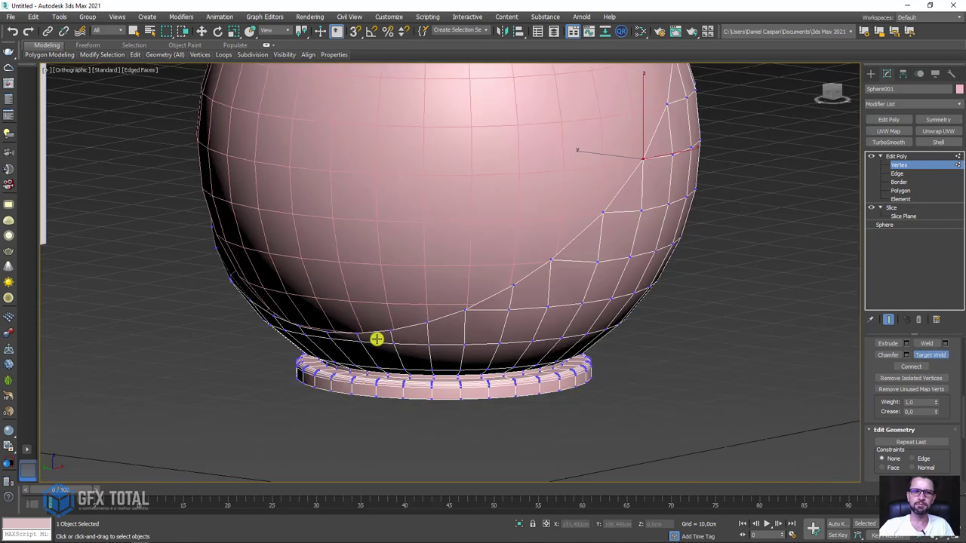
key("w")
mouse_move(378, 339)
middle_mouse_down("alt")
mouse_move(369, 315)
mouse_move(536, 336)
mouse_move(532, 371)
mouse_move(537, 322)
mouse_move(554, 301)
middle_mouse_up("alt")
scroll(446, 152, "down", 4)
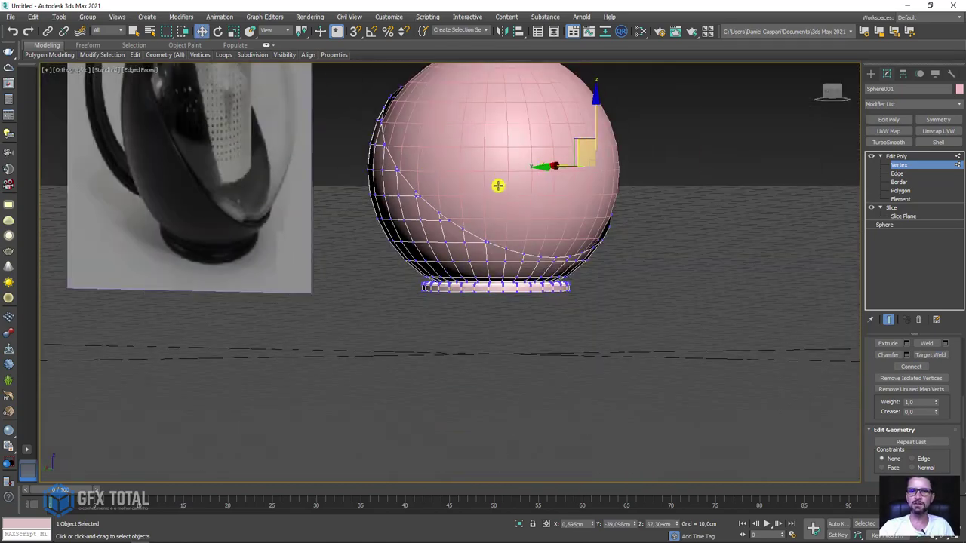
mouse_move(500, 185)
middle_mouse_down("alt")
mouse_move(578, 252)
mouse_move(574, 287)
middle_mouse_up("alt")
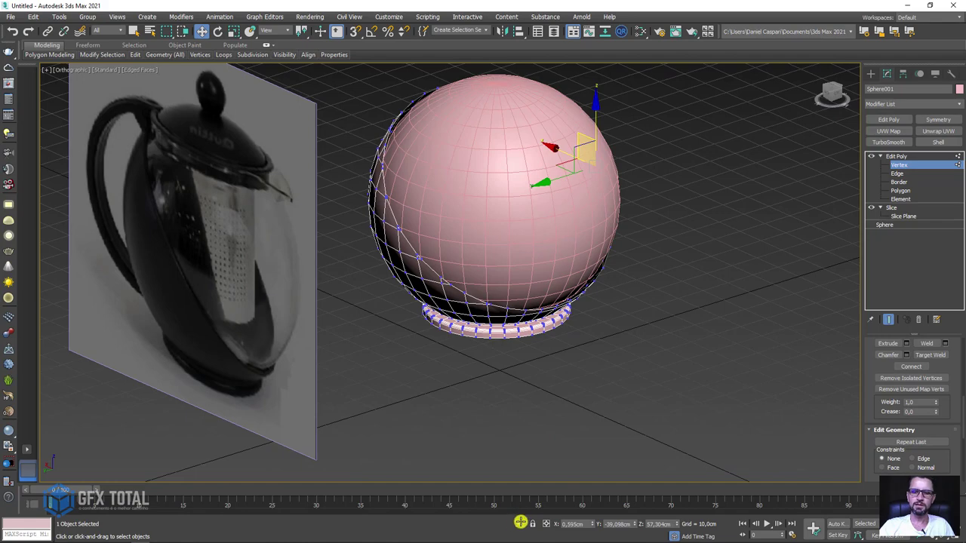
mouse_move(521, 523)
middle_mouse_down("alt")
mouse_move(567, 393)
mouse_move(524, 384)
mouse_move(518, 361)
mouse_move(539, 261)
middle_mouse_up("alt")
mouse_move(533, 109)
left_mouse_down()
mouse_move(451, 148)
mouse_move(589, 268)
mouse_move(574, 125)
left_mouse_up()
mouse_move(204, 160)
left_mouse_down()
mouse_move(322, 78)
mouse_move(377, 302)
mouse_move(231, 181)
left_mouse_up()
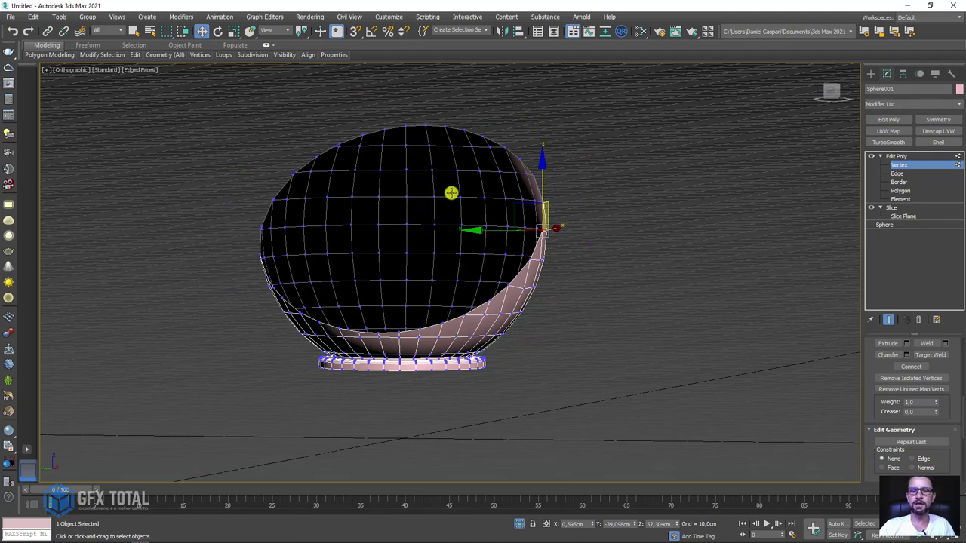
mouse_move(431, 200)
middle_mouse_down("alt")
mouse_move(453, 216)
mouse_move(571, 232)
mouse_move(794, 208)
middle_mouse_up("alt")
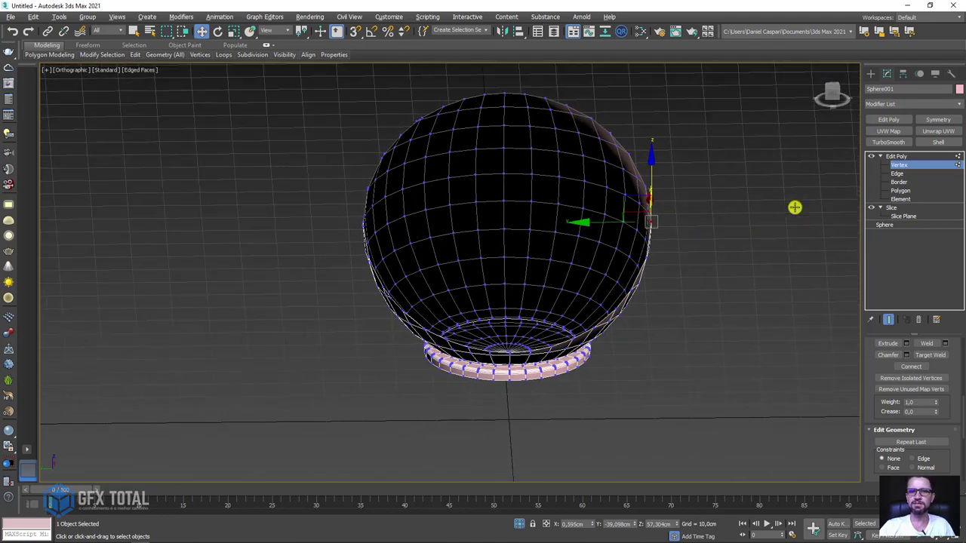
left_click(895, 156)
- Add a Symmetry modifier to Sphere001 with its mirror axis set to Y
left_click(880, 155)
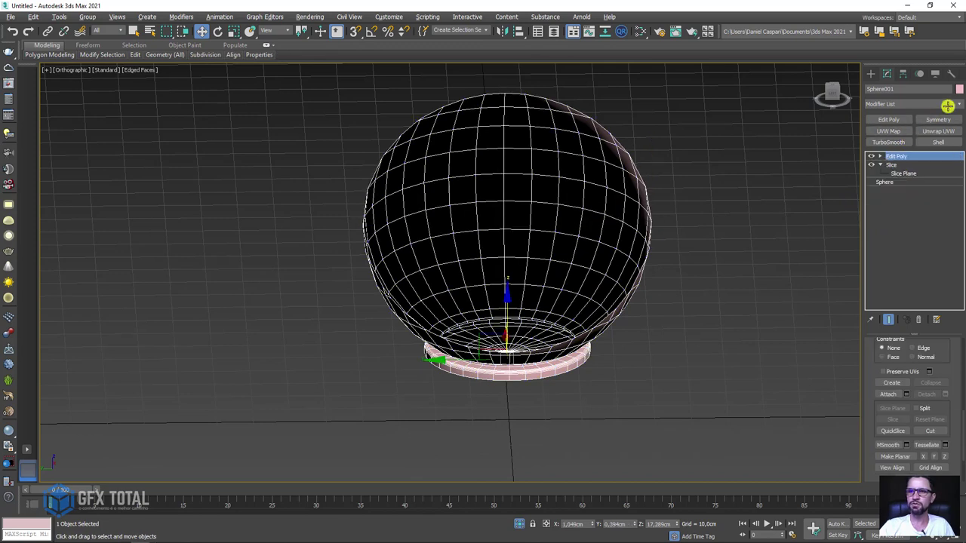
left_click(961, 102)
left_click_drag(958, 123, 938, 410)
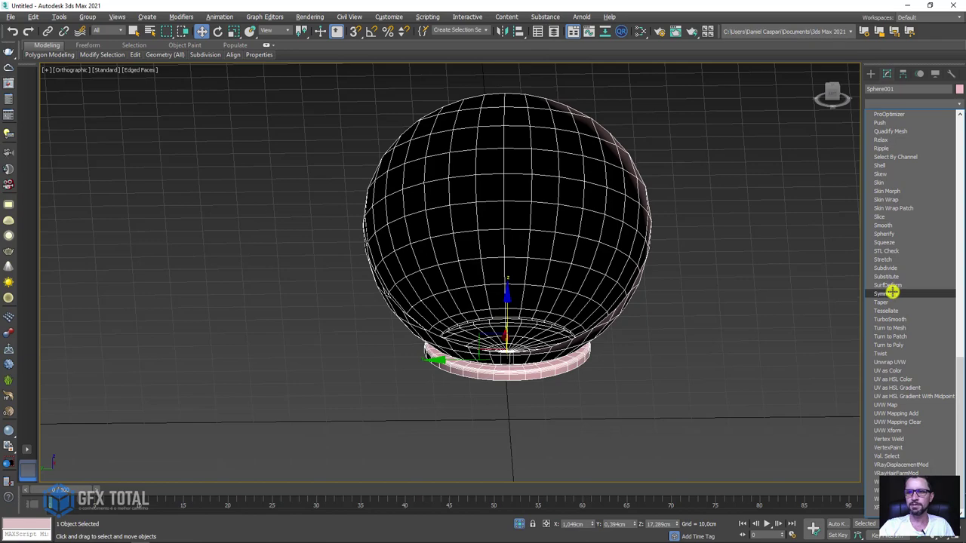
left_click(892, 292)
middle_click_drag(610, 309, 549, 299, "alt")
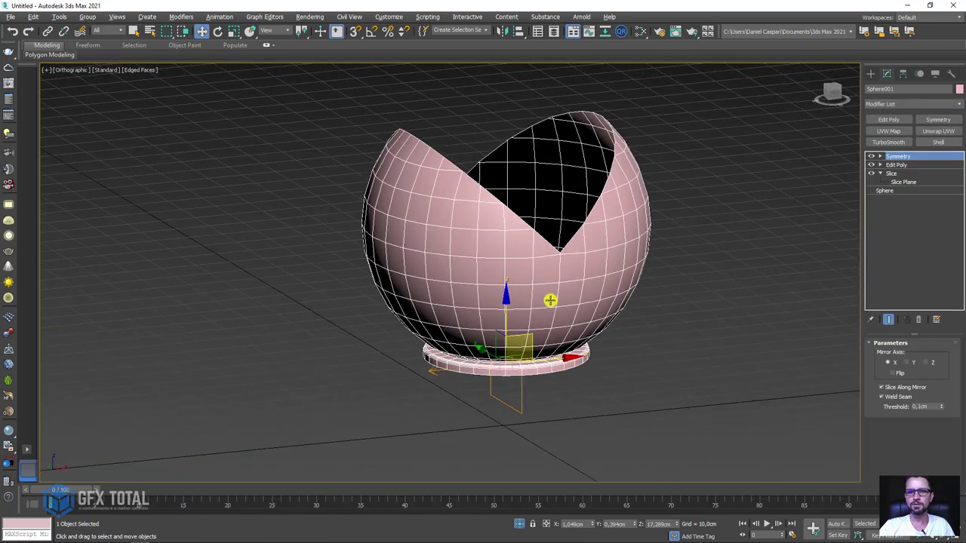
left_click(910, 363)
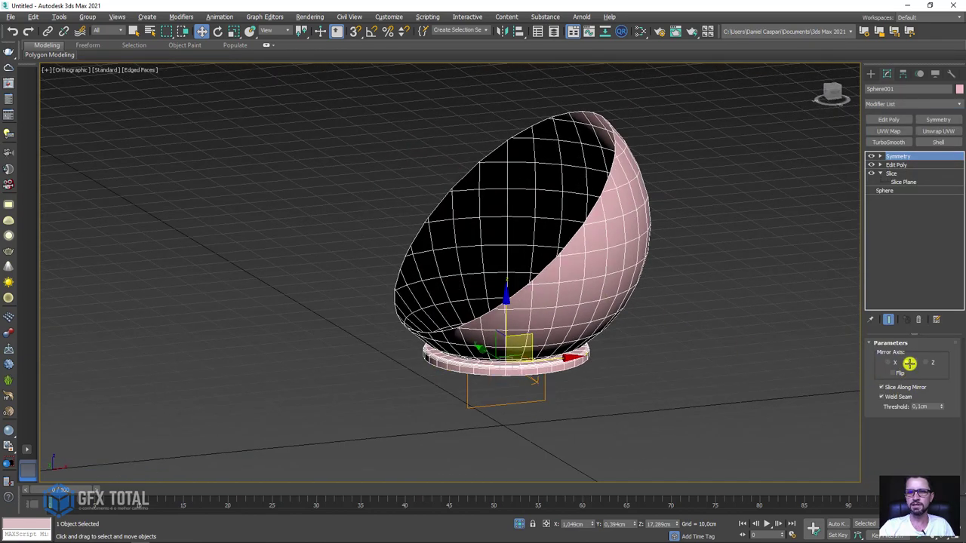
middle_click_drag(845, 383, 642, 311, "alt")
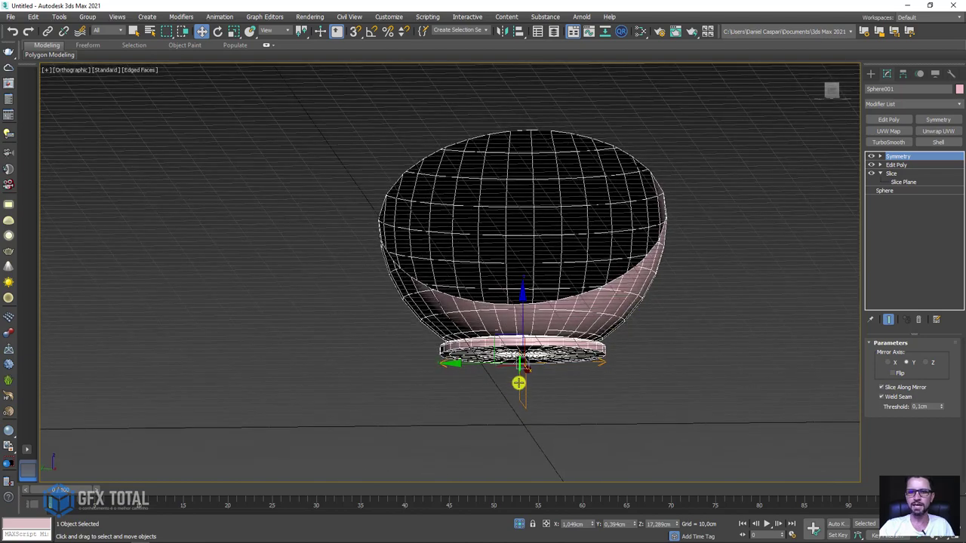
middle_click_drag(603, 389, 610, 400, "alt")
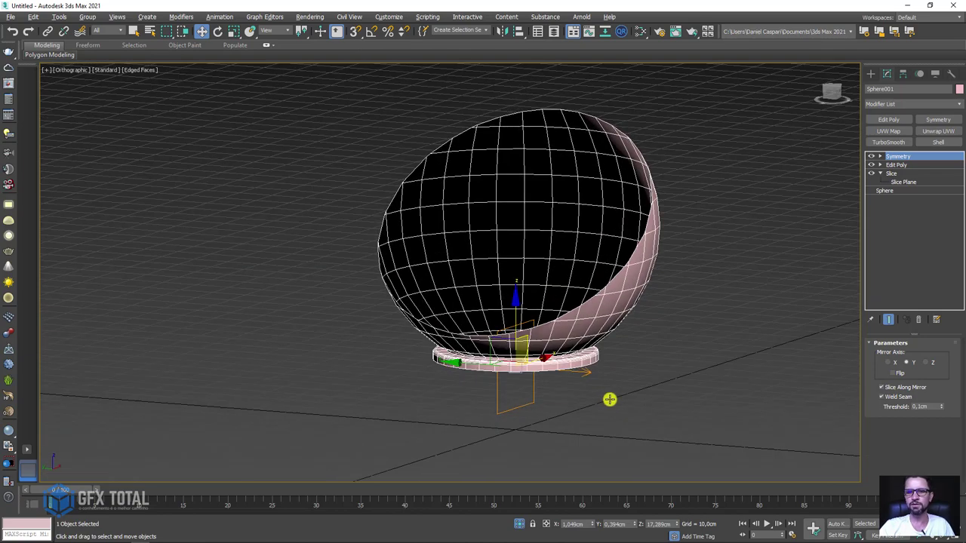
left_click(927, 363)
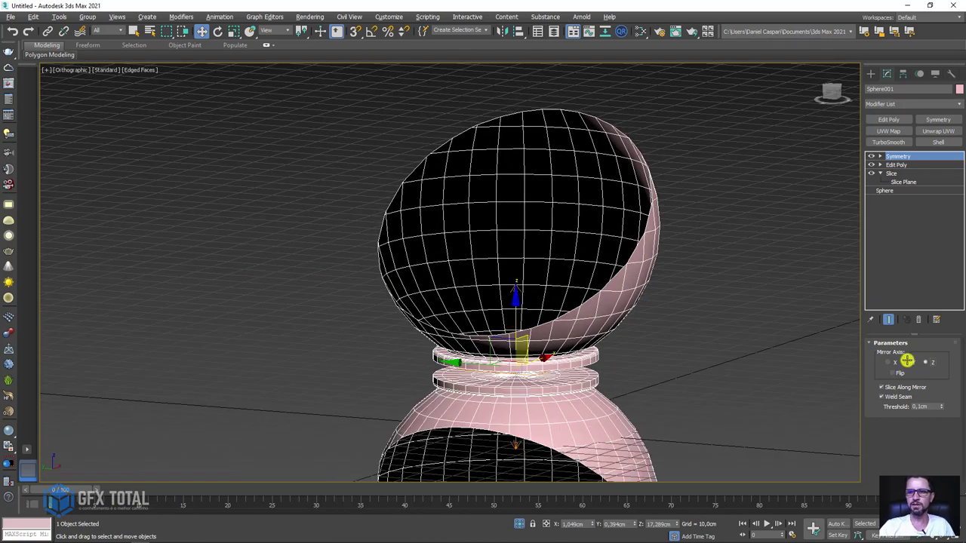
left_click(906, 362)
mouse_move(609, 347)
middle_mouse_down("alt")
mouse_move(642, 370)
mouse_move(722, 354)
mouse_move(557, 351)
middle_mouse_up("alt")
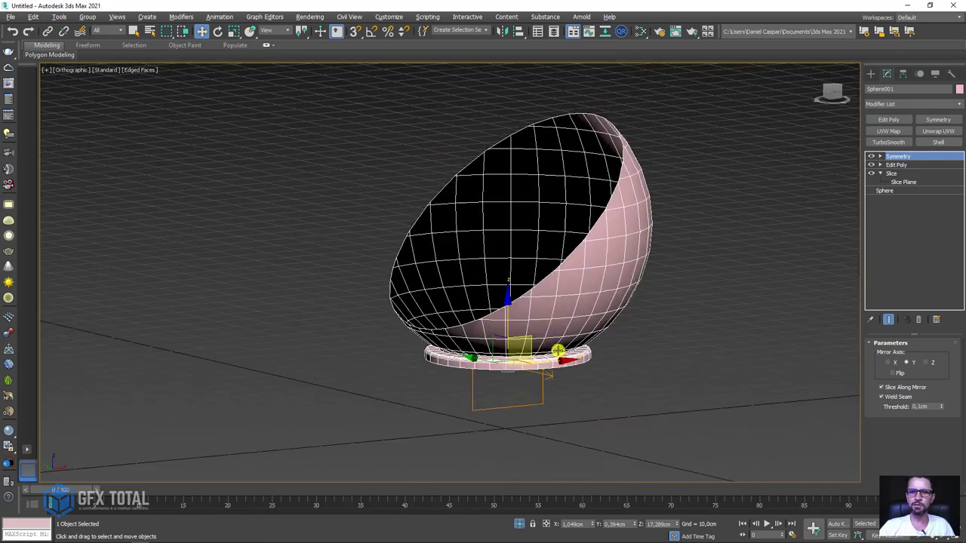
- Turn on Flip so the opposite side of the Y mirror is kept
scroll(554, 294, "up", 5)
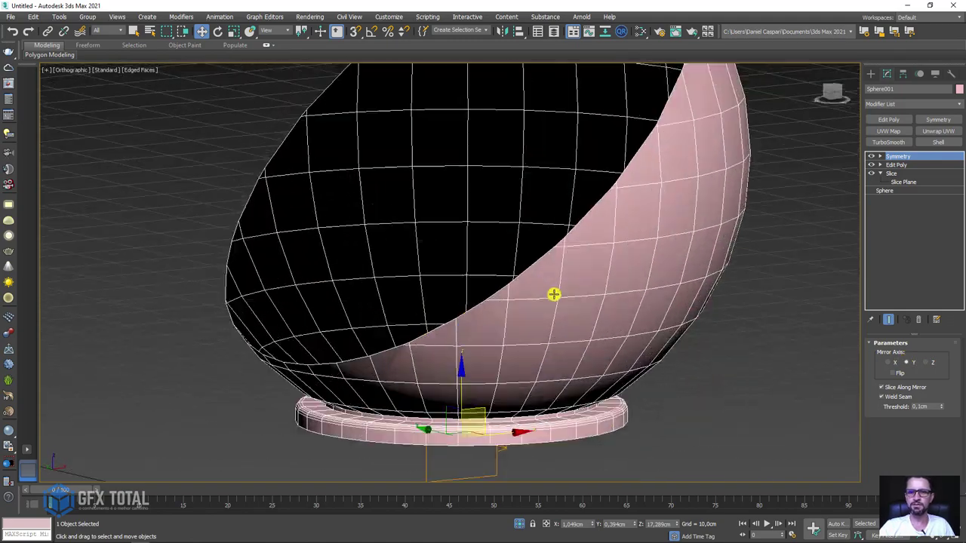
left_click(894, 371)
mouse_move(567, 327)
middle_mouse_down("alt")
mouse_move(589, 305)
mouse_move(615, 304)
mouse_move(486, 291)
mouse_move(491, 302)
mouse_move(578, 317)
mouse_move(692, 310)
mouse_move(719, 369)
mouse_move(657, 351)
middle_mouse_up("alt")
scroll(578, 317, "down", 3)
mouse_move(631, 303)
middle_mouse_down("alt")
mouse_move(608, 294)
mouse_move(619, 291)
middle_mouse_up("alt")
- Add a Shell modifier to Sphere001 and set its Outer Amount to 0,0cm
left_click(958, 104)
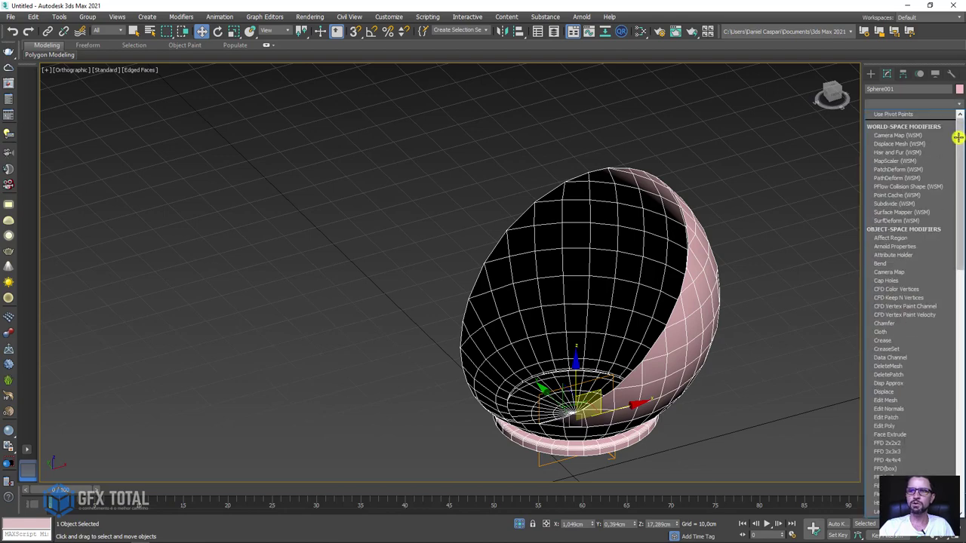
left_click_drag(959, 135, 956, 396)
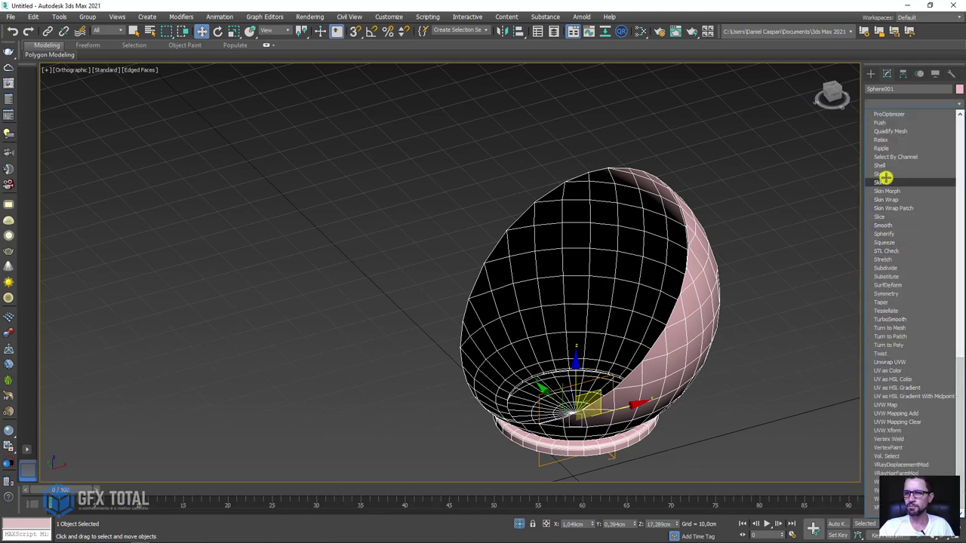
left_click(883, 165)
scroll(687, 226, "up", 5)
mouse_move(687, 226)
middle_mouse_down("alt")
mouse_move(710, 242)
mouse_move(686, 242)
mouse_move(689, 230)
middle_mouse_up("alt")
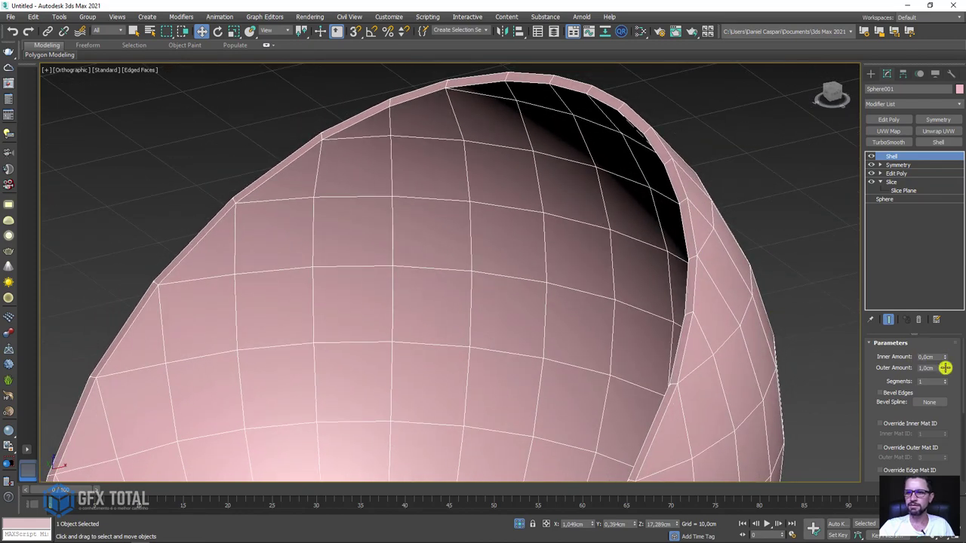
mouse_move(945, 368)
left_mouse_down()
mouse_move(943, 352)
mouse_move(938, 414)
mouse_move(942, 297)
mouse_move(941, 315)
left_mouse_up()
right_click(944, 367)
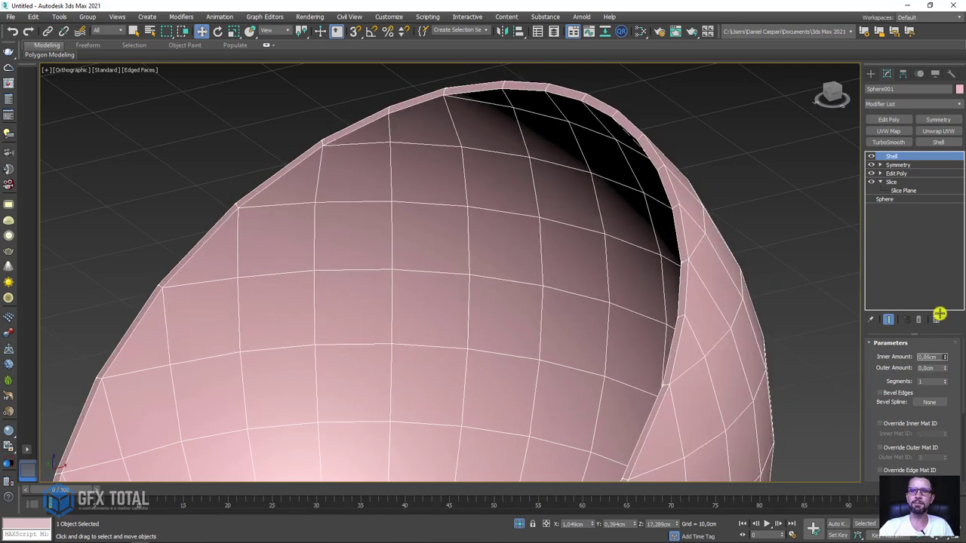
scroll(624, 388, "down", 3)
scroll(623, 388, "down", 3)
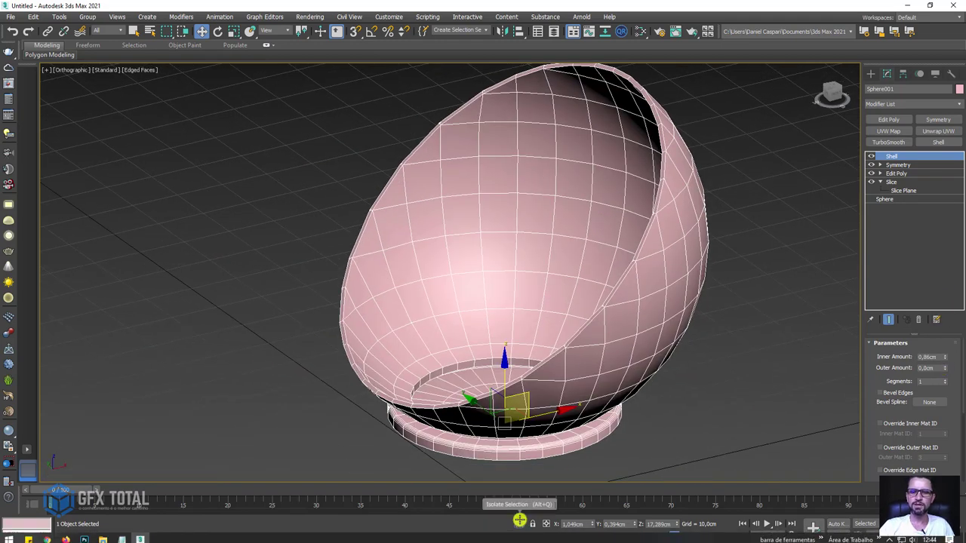
- Set the Shell's Inner Amount to 1,01cm after inspecting the wall thickness
mouse_move(524, 453)
middle_mouse_down("alt")
mouse_move(550, 352)
mouse_move(483, 351)
mouse_move(455, 280)
middle_mouse_up("alt")
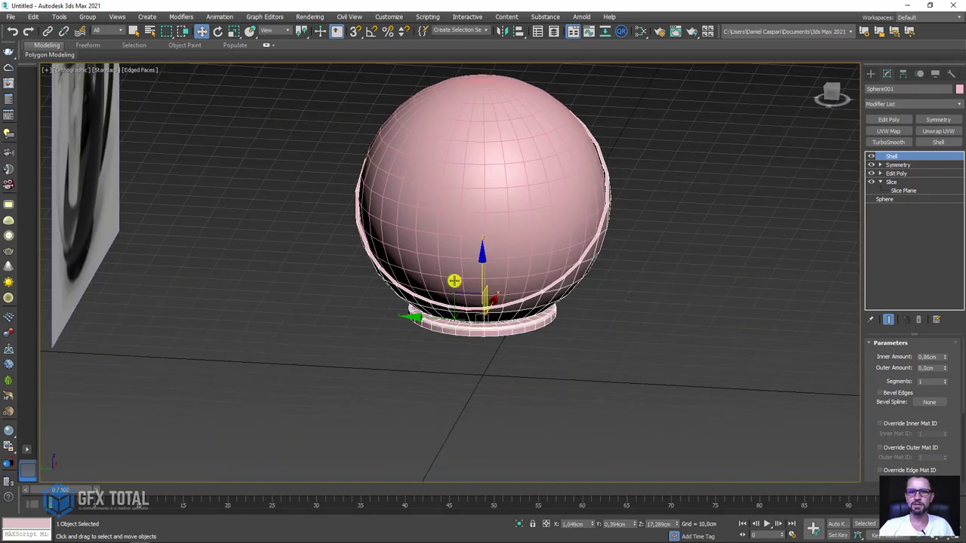
scroll(566, 324, "up", 2)
middle_click_drag(565, 324, 531, 241, "alt")
scroll(561, 292, "up", 2)
middle_click_drag(561, 291, 641, 388, "alt")
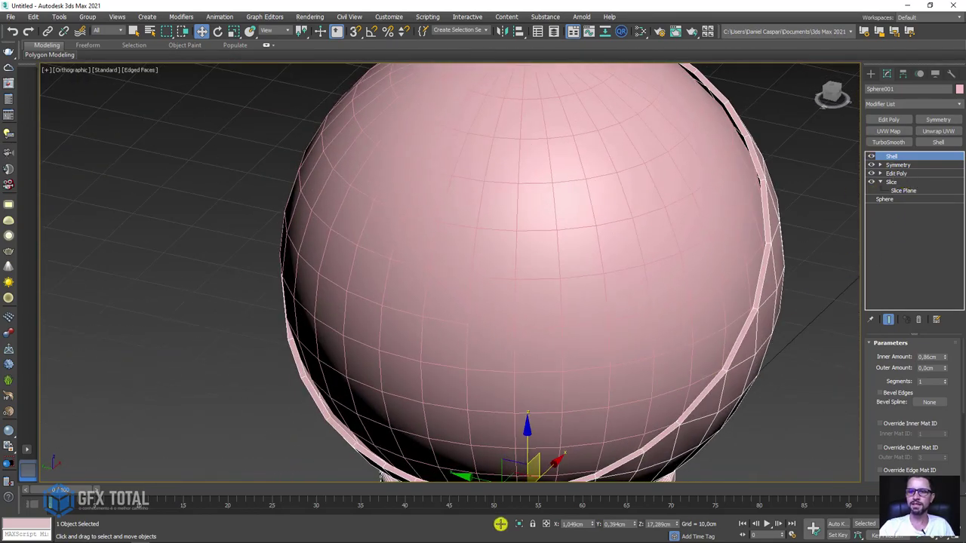
scroll(673, 384, "down", 3)
middle_click_drag(672, 384, 651, 358, "alt")
scroll(578, 264, "up", 3)
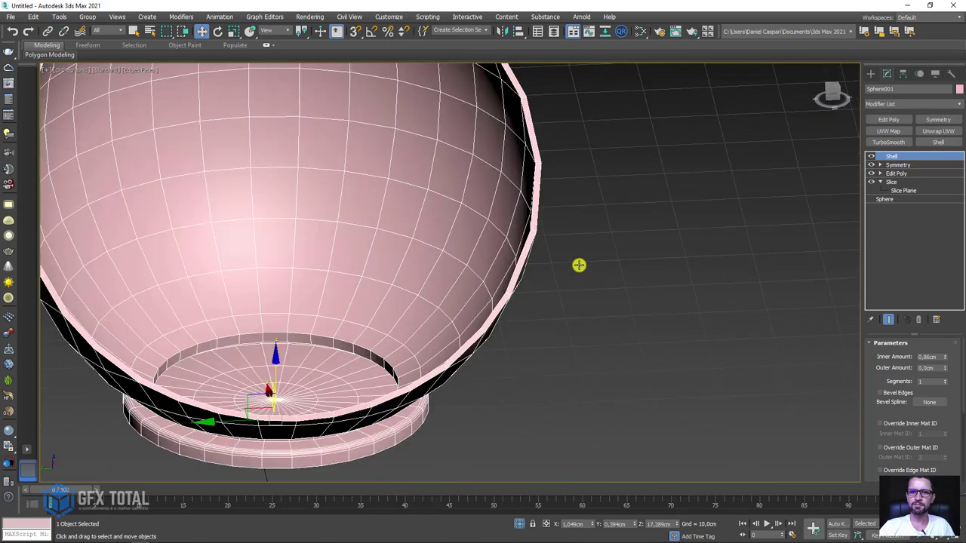
mouse_move(578, 263)
middle_mouse_down("alt")
mouse_move(718, 420)
mouse_move(804, 332)
middle_mouse_up("alt")
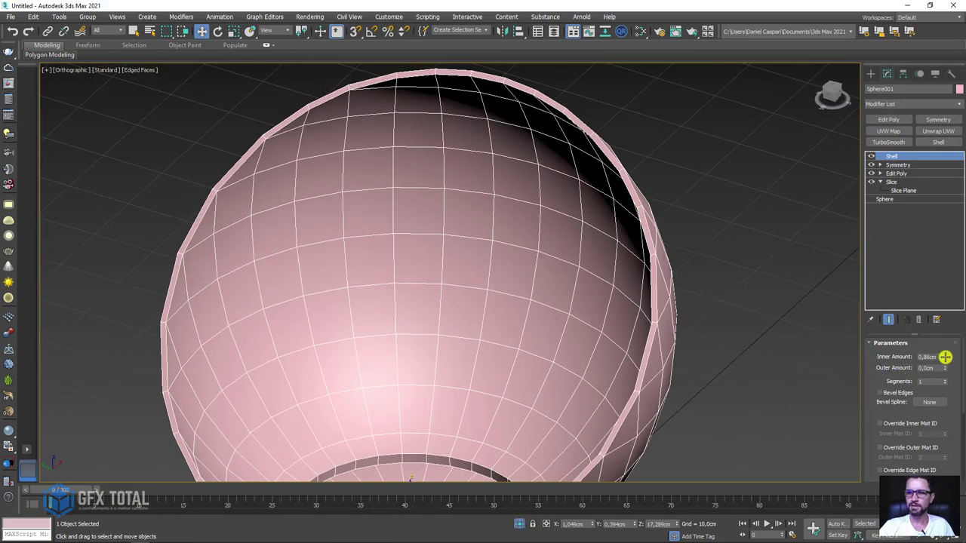
left_click_drag(945, 357, 953, 348)
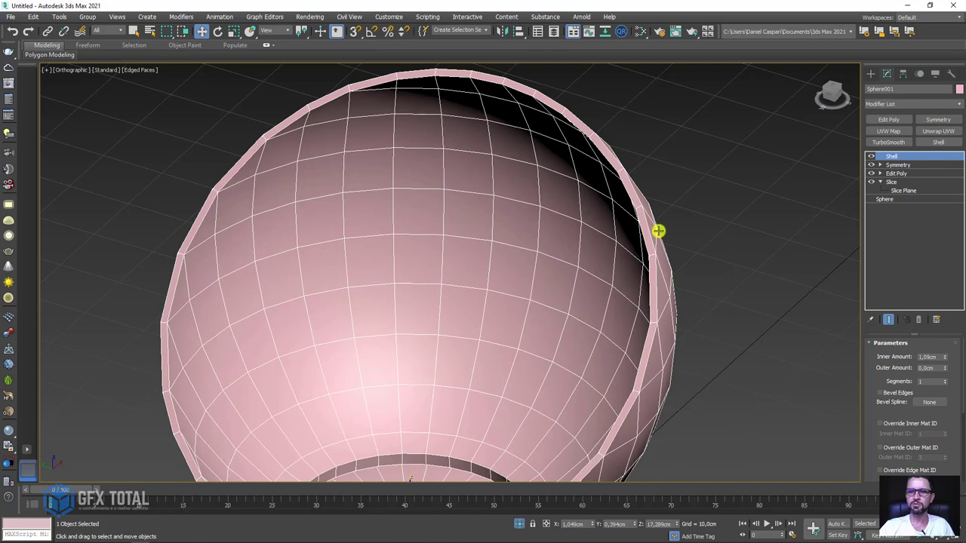
scroll(660, 228, "up", 2)
scroll(642, 263, "up", 2)
left_click_drag(947, 359, 943, 361)
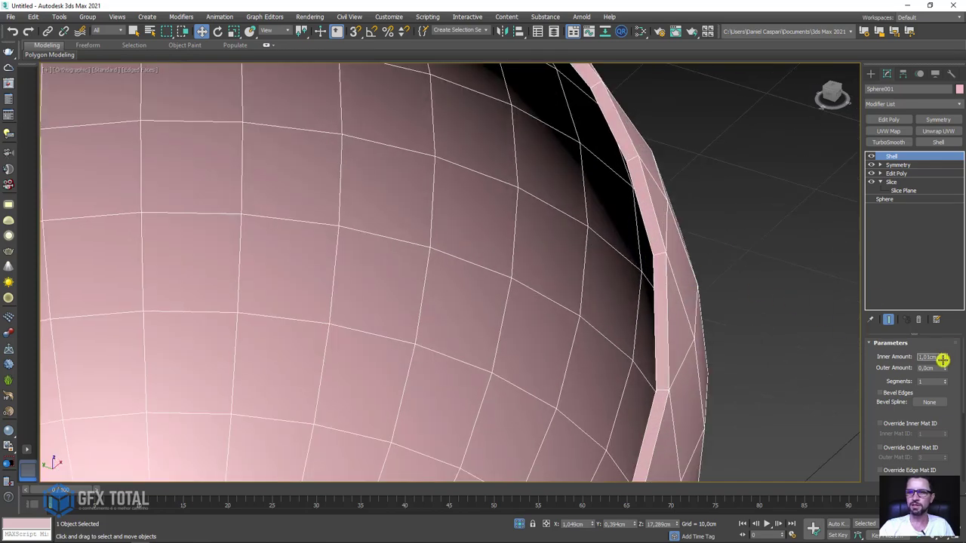
scroll(785, 340, "down", 5)
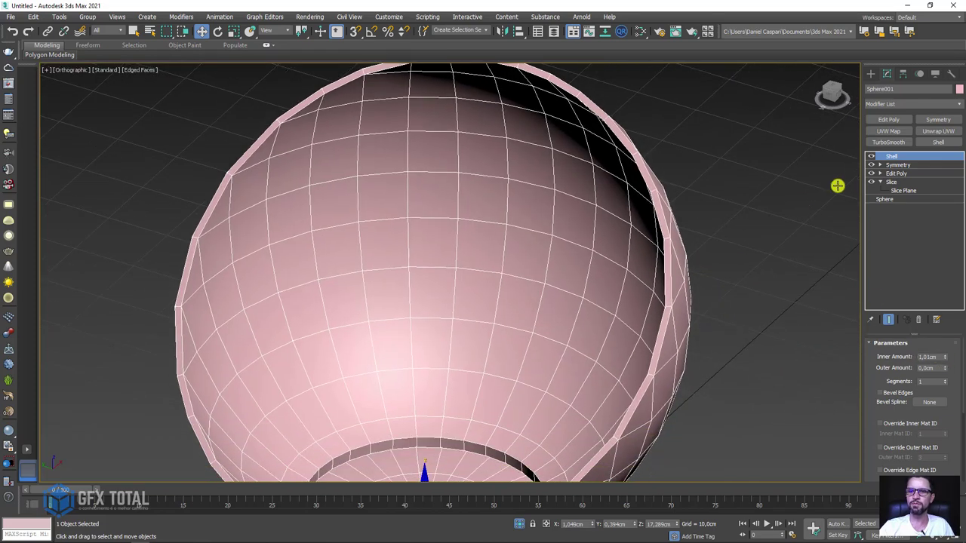
- Add an Edit Poly above the Shell and ring-select the edges across the rim thickness
left_click(889, 119)
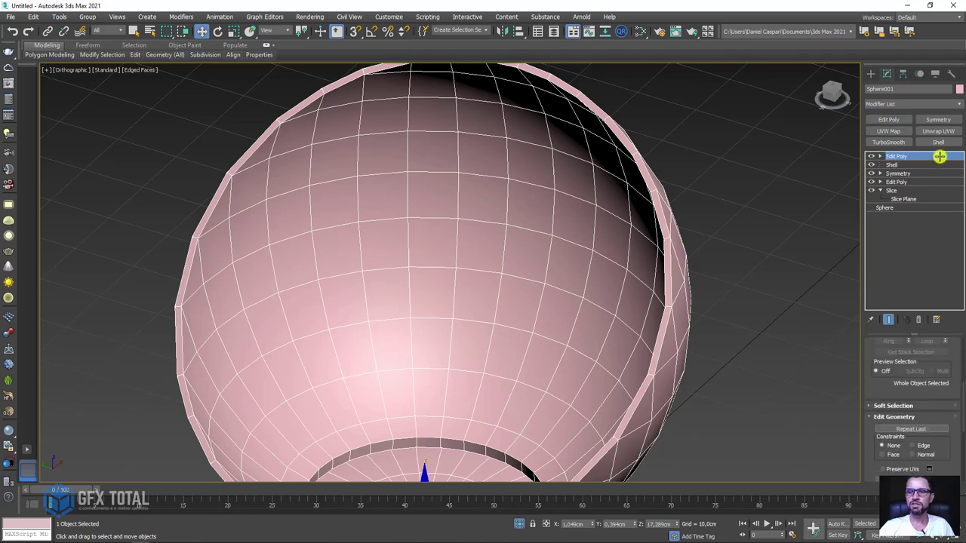
left_click(880, 156)
left_click(897, 173)
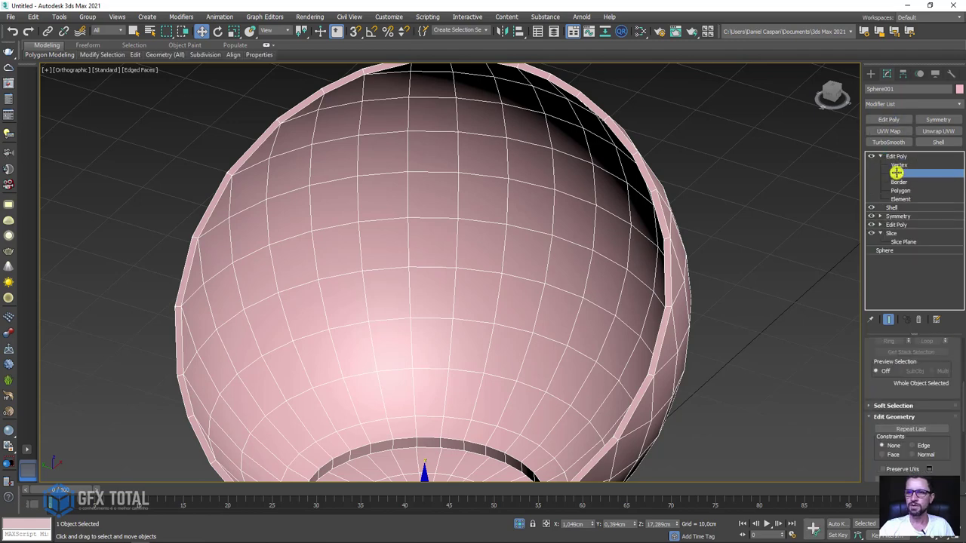
scroll(654, 190, "up", 3)
scroll(654, 190, "up", 1)
left_click(655, 190)
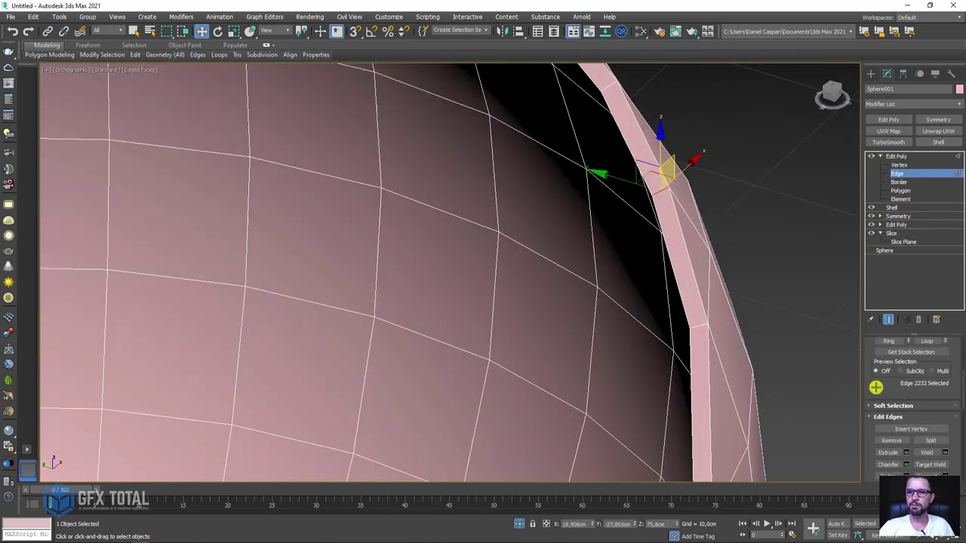
left_click(891, 337)
key("z")
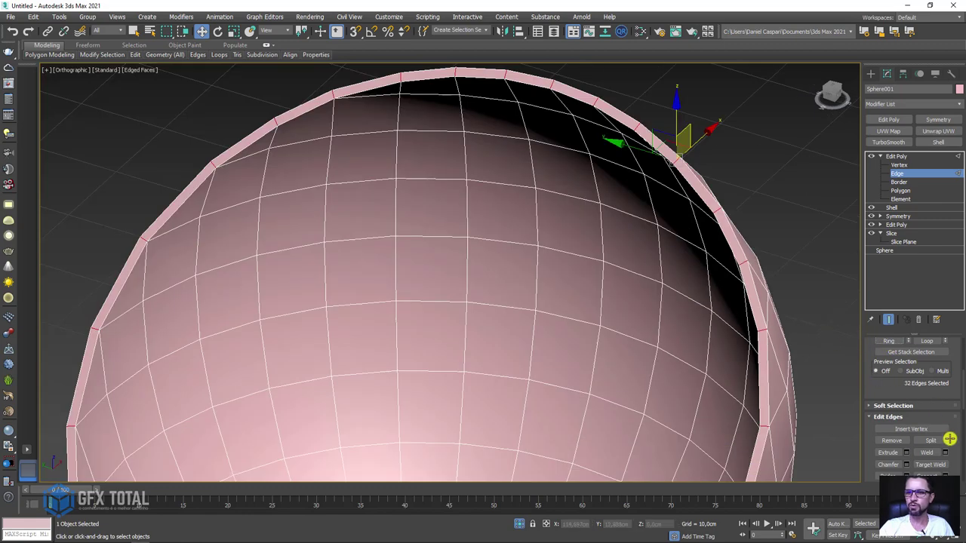
- Connect the ring edges with 2 segments pinched at 60, then return to object level
left_click(930, 464)
scroll(759, 350, "up", 5)
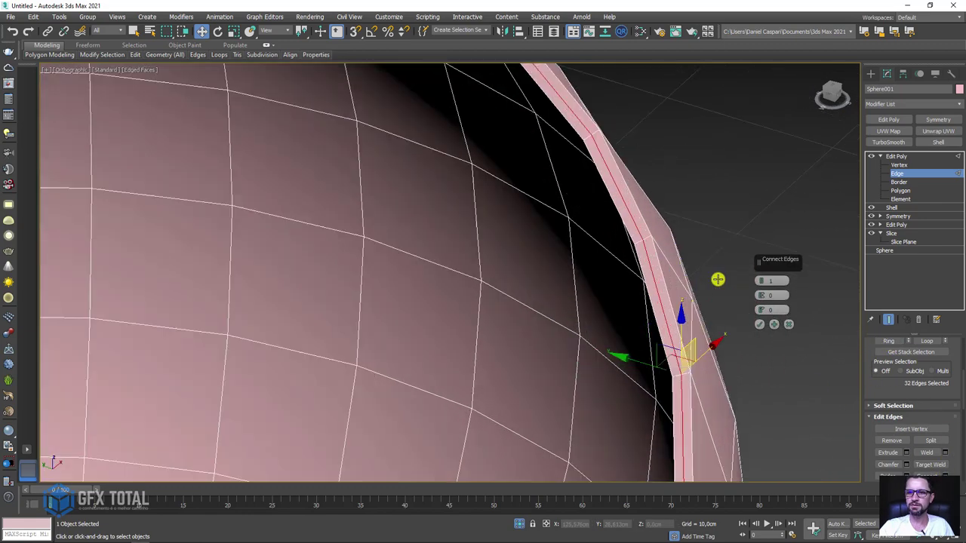
scroll(686, 341, "up", 3)
left_click_drag(763, 280, 755, 175)
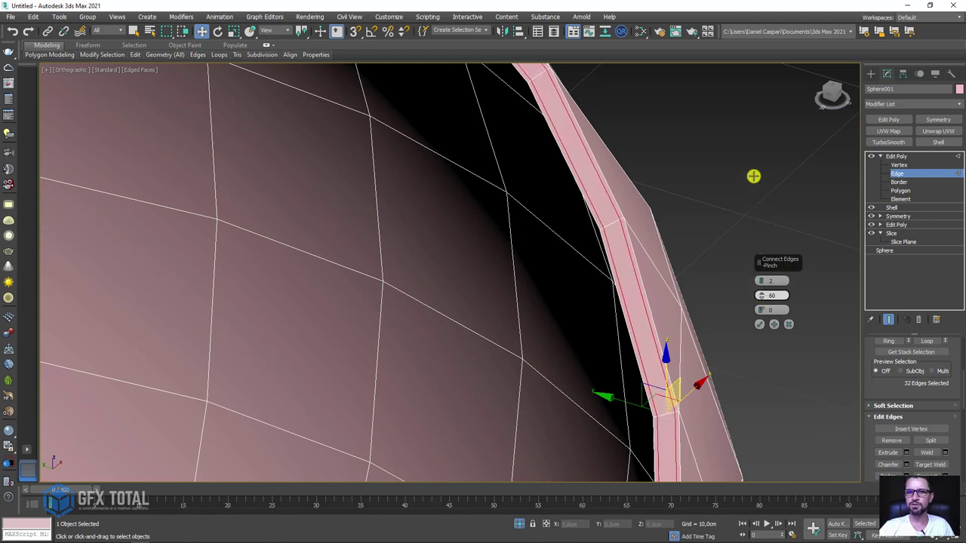
left_click(760, 323)
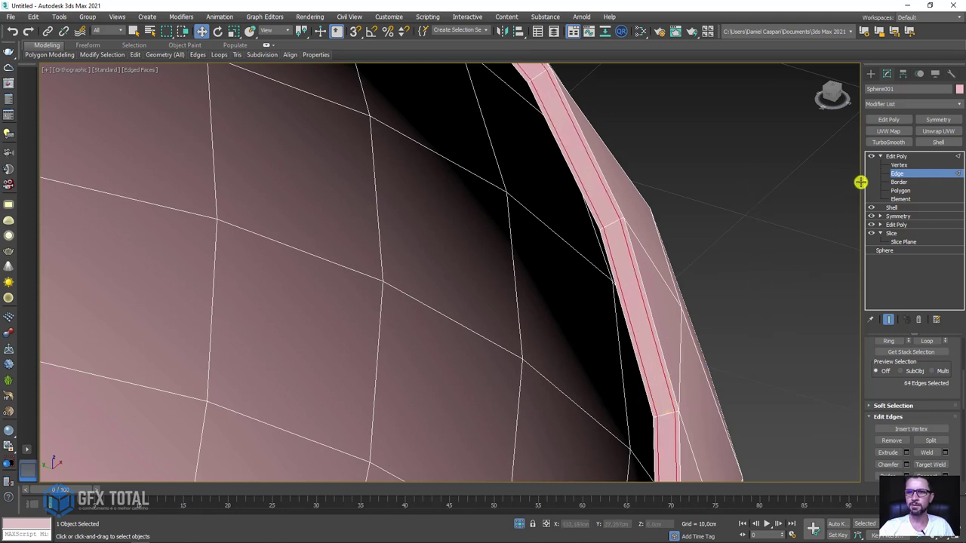
left_click(894, 155)
left_click(879, 155)
scroll(789, 217, "down", 3)
scroll(787, 218, "down", 2)
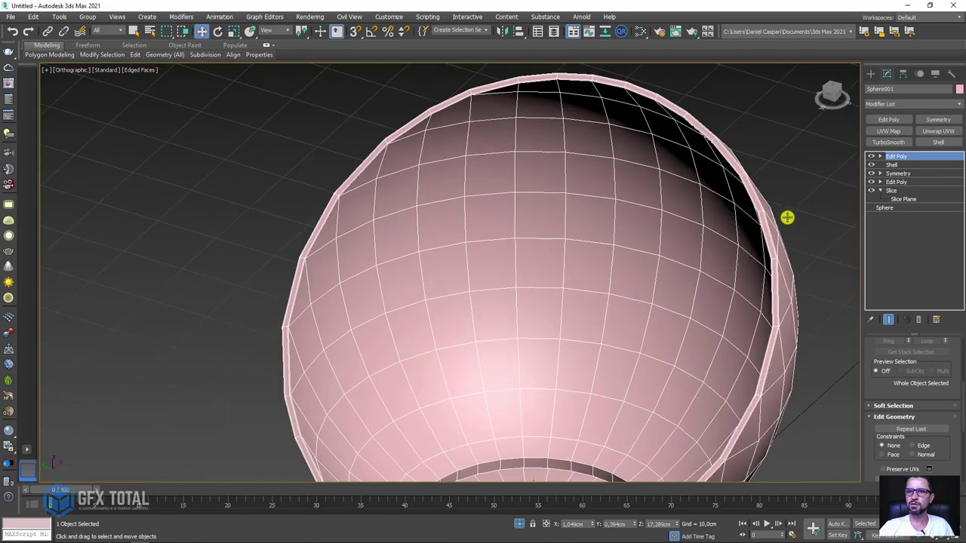
scroll(787, 218, "down", 3)
scroll(772, 190, "down", 2)
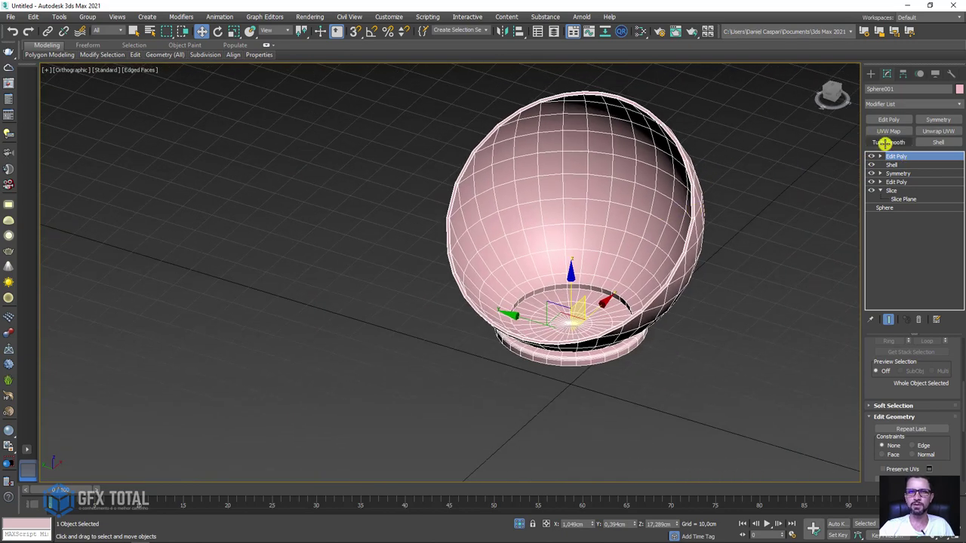
left_click(958, 104)
- Add TurboSmooth to Sphere001, then toggle it off to view the base mesh
left_click_drag(959, 141, 962, 410)
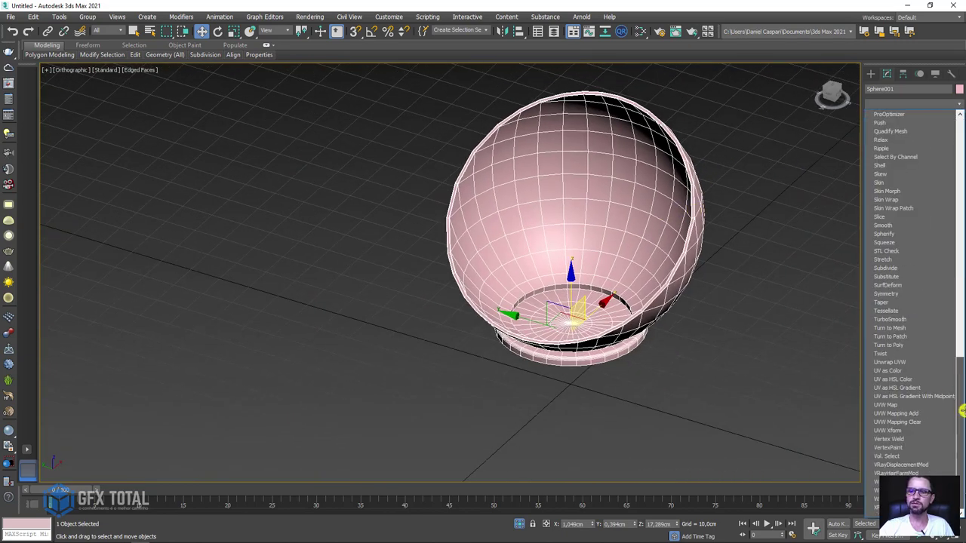
left_click(903, 320)
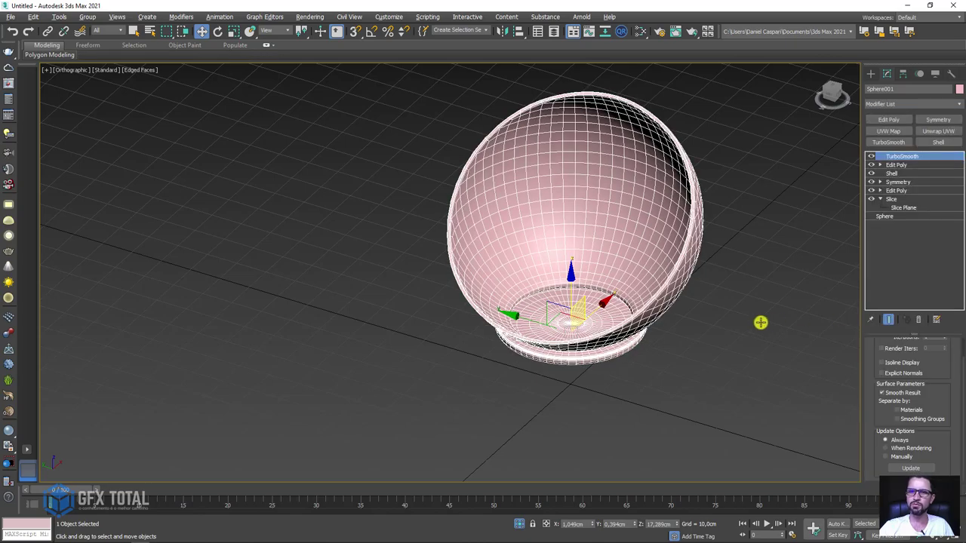
mouse_move(760, 322)
middle_mouse_down("alt")
mouse_move(737, 312)
mouse_move(660, 321)
mouse_move(819, 309)
mouse_move(795, 342)
mouse_move(746, 351)
mouse_move(687, 171)
middle_mouse_up("alt")
key("F4")
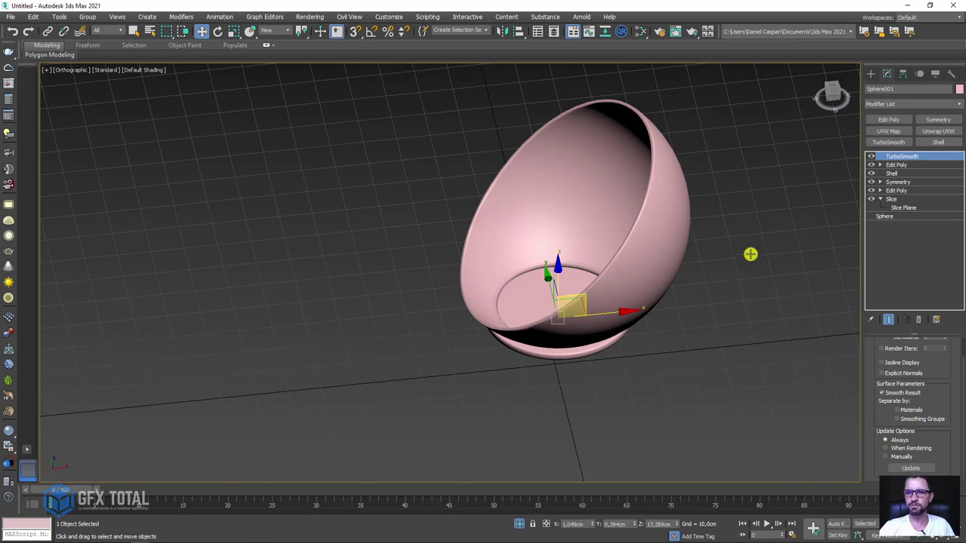
scroll(579, 295, "up", 3)
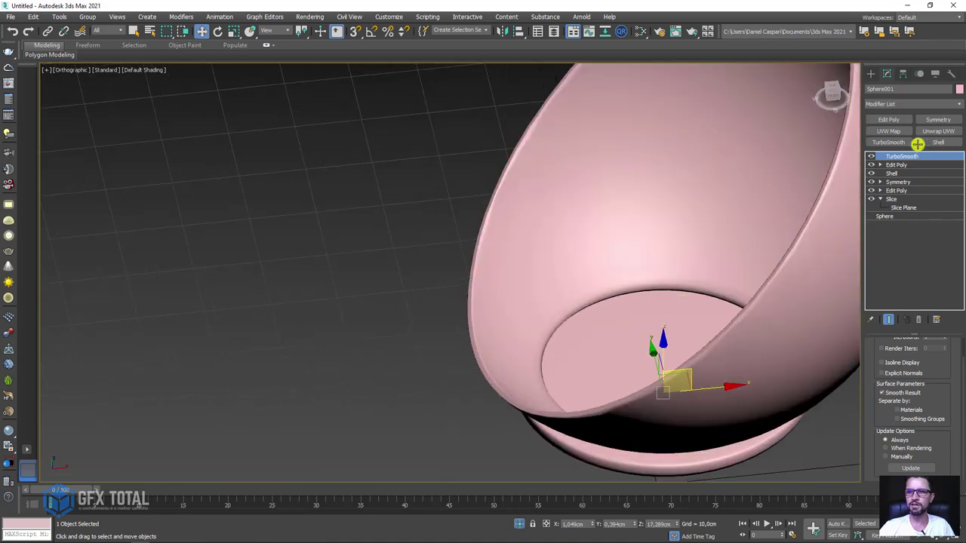
left_click(871, 156)
- Select the ring of edges around the bowl's base in Edge mode
left_click(880, 165)
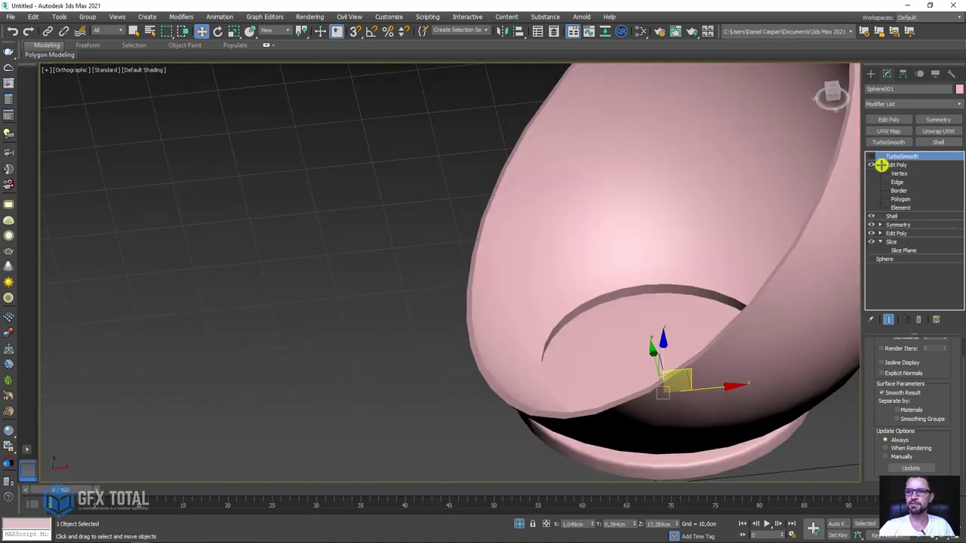
mouse_move(633, 277)
middle_mouse_down("alt")
mouse_move(656, 291)
mouse_move(602, 287)
middle_mouse_up("alt")
key("F3")
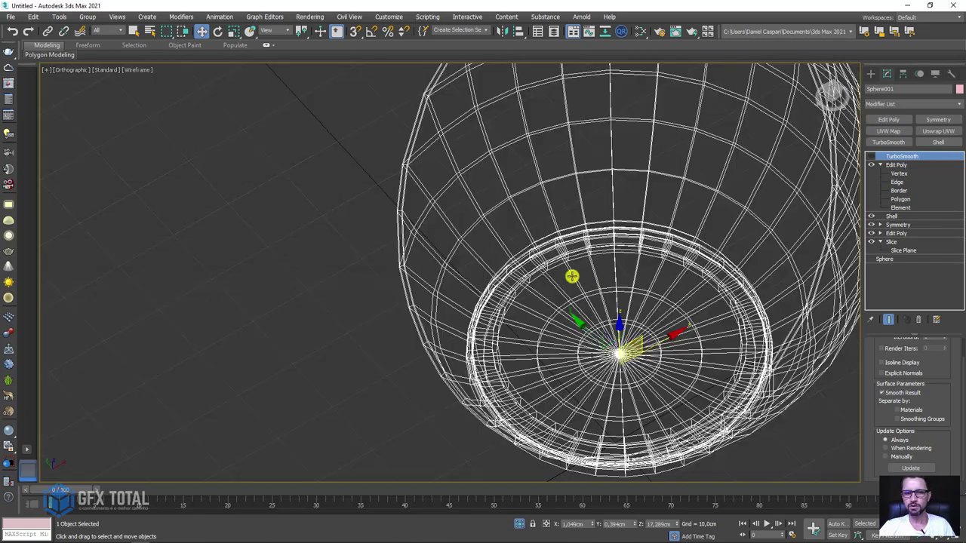
scroll(567, 274, "up", 3)
scroll(567, 274, "down", 3)
scroll(580, 259, "down", 2)
mouse_move(559, 390)
middle_mouse_down("alt")
mouse_move(523, 294)
mouse_move(533, 309)
middle_mouse_up("alt")
scroll(551, 295, "up", 4)
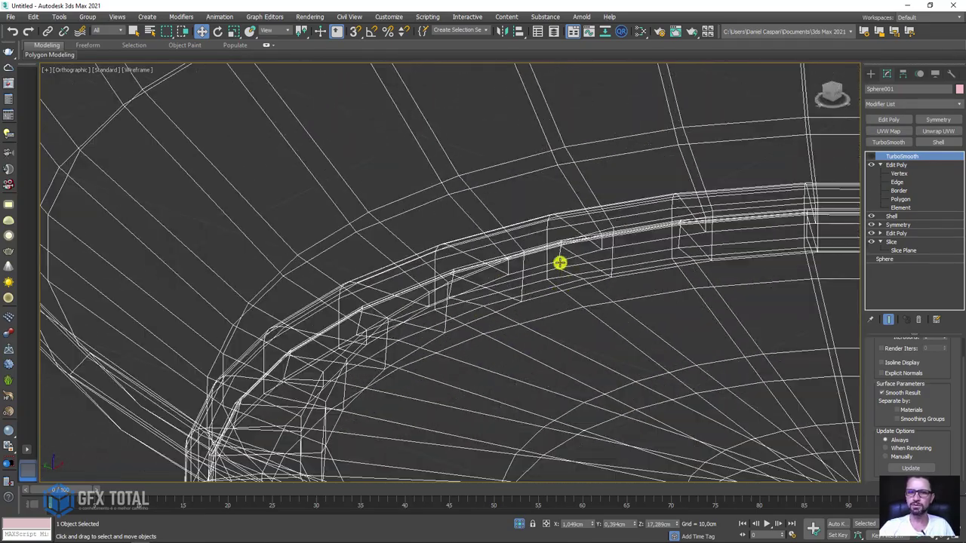
scroll(560, 263, "up", 2)
middle_click_drag(558, 252, 849, 188)
left_click(901, 181)
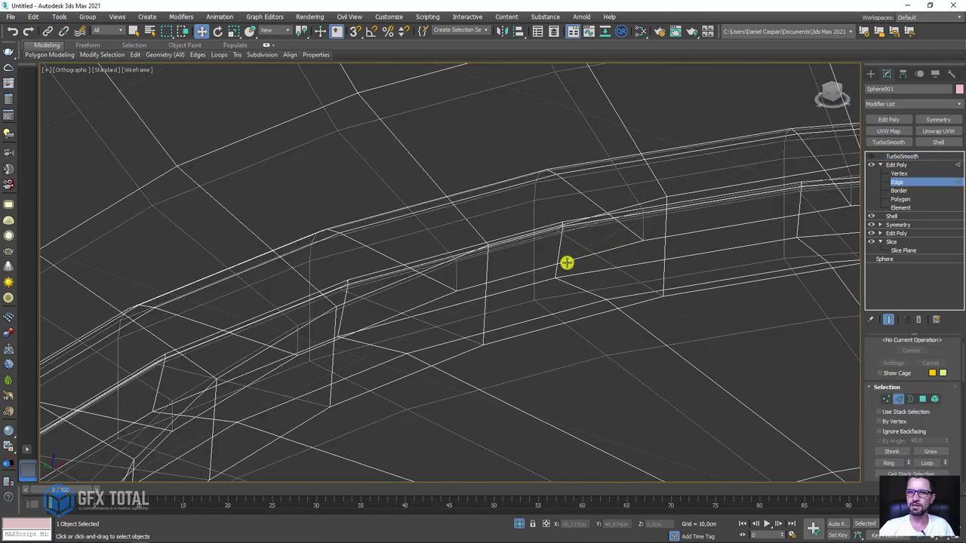
left_click(559, 249)
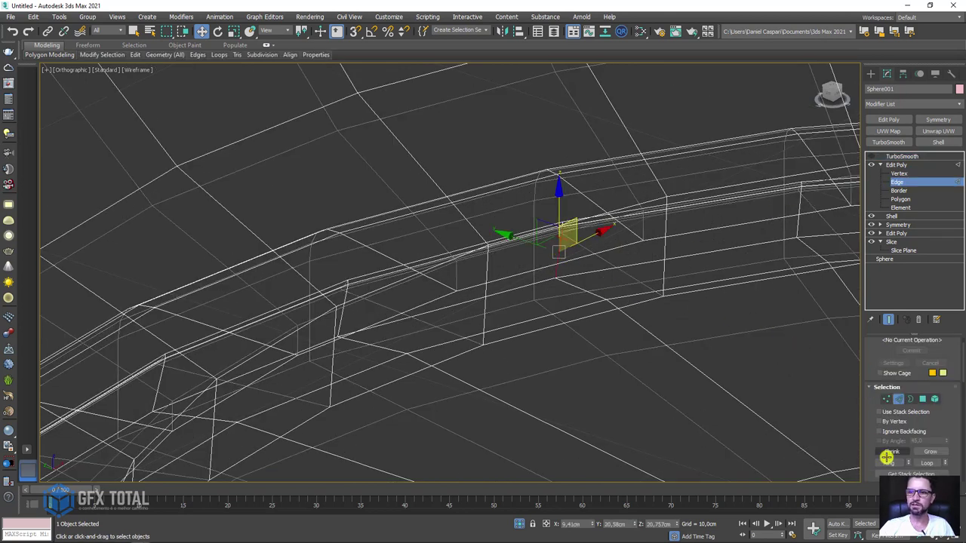
left_click(893, 463)
- Convert the base edge ring to polygons and grow the selection across the whole base
scroll(733, 367, "down", 3)
scroll(700, 350, "down", 4)
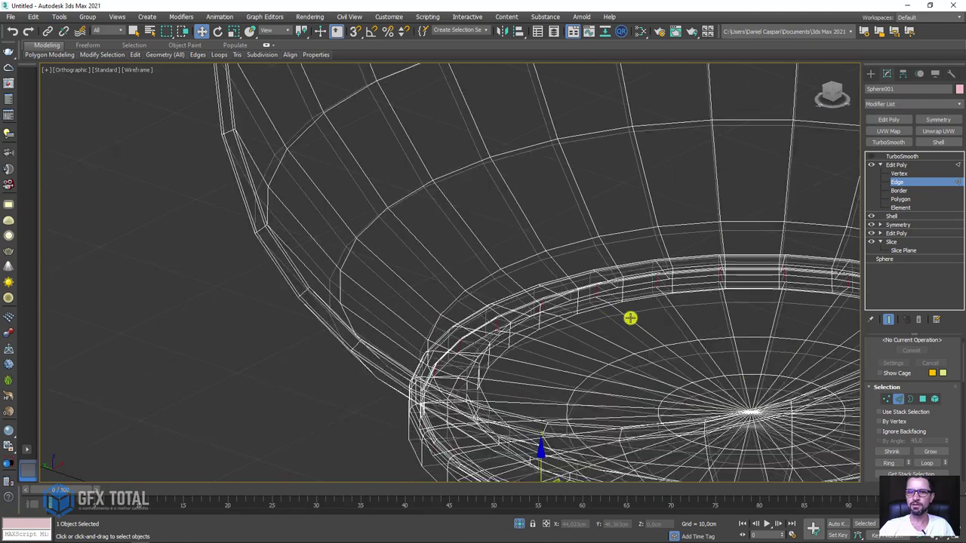
key("F3")
key("F3")
scroll(584, 301, "up", 4)
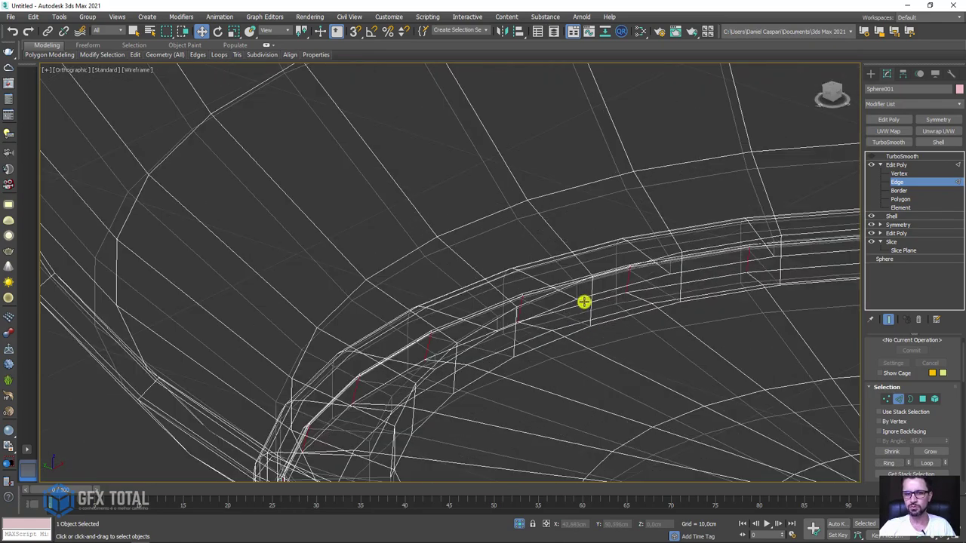
left_click(924, 399, "ctrl")
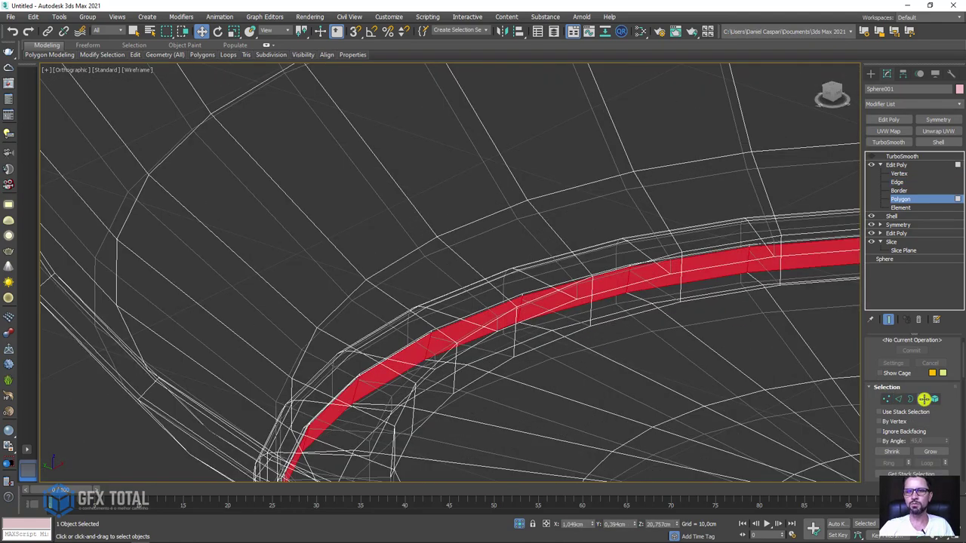
scroll(932, 392, "down", 3)
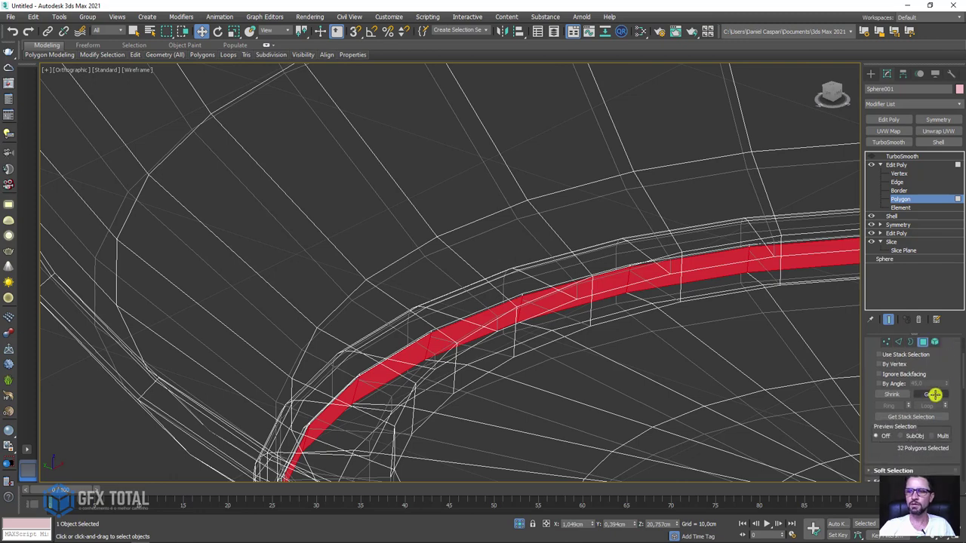
left_click(934, 394)
left_click(935, 394)
scroll(692, 339, "down", 5)
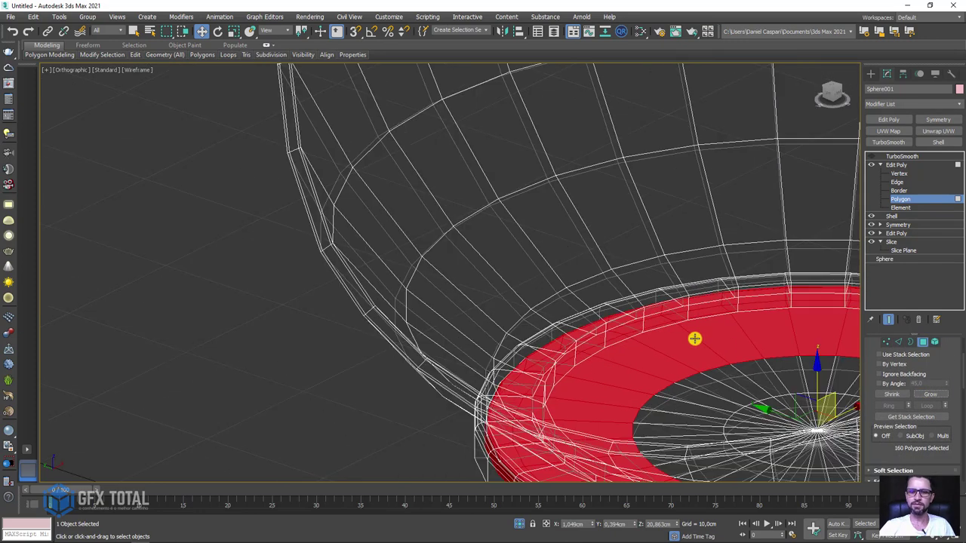
key("F3")
left_click(933, 394)
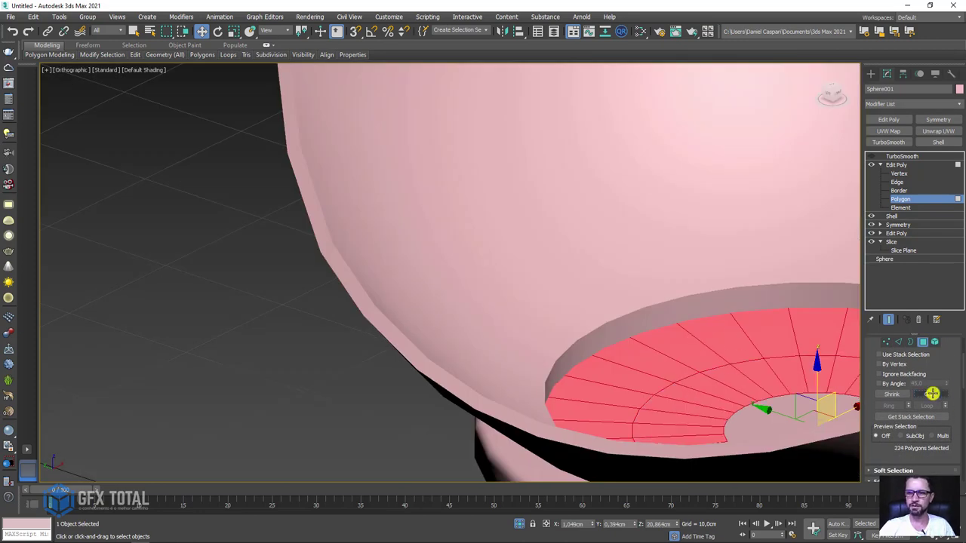
left_click(933, 393)
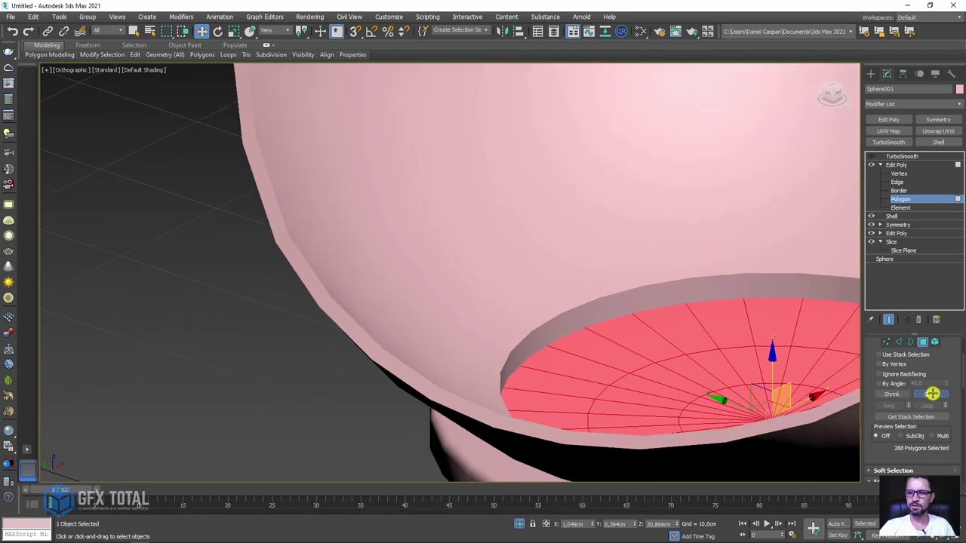
left_click(933, 394)
left_click(933, 393)
- Shrink the selection off the rim wall and delete the base polygons
mouse_move(776, 345)
middle_mouse_down("alt")
mouse_move(566, 274)
mouse_move(664, 289)
middle_mouse_up("alt")
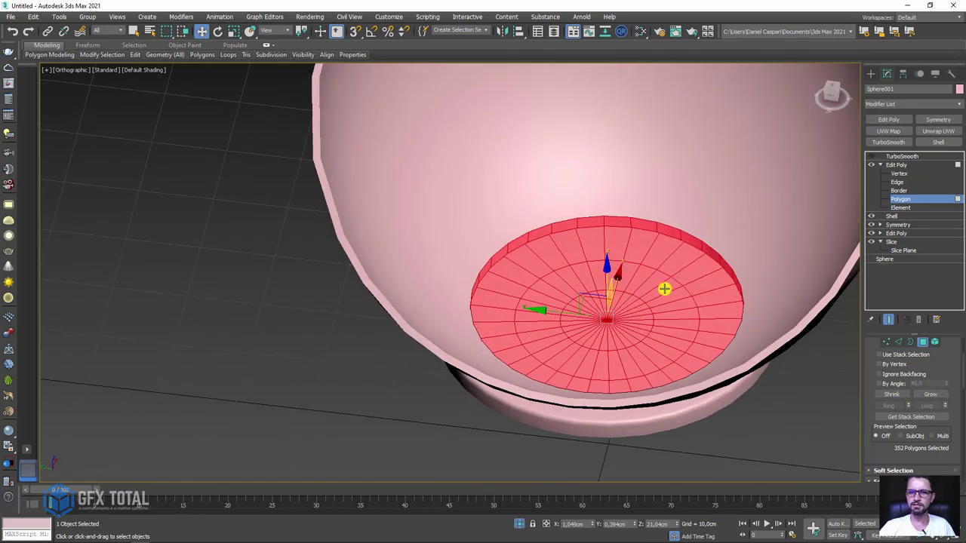
middle_click_drag(686, 327, 911, 380, "alt")
left_click(892, 394)
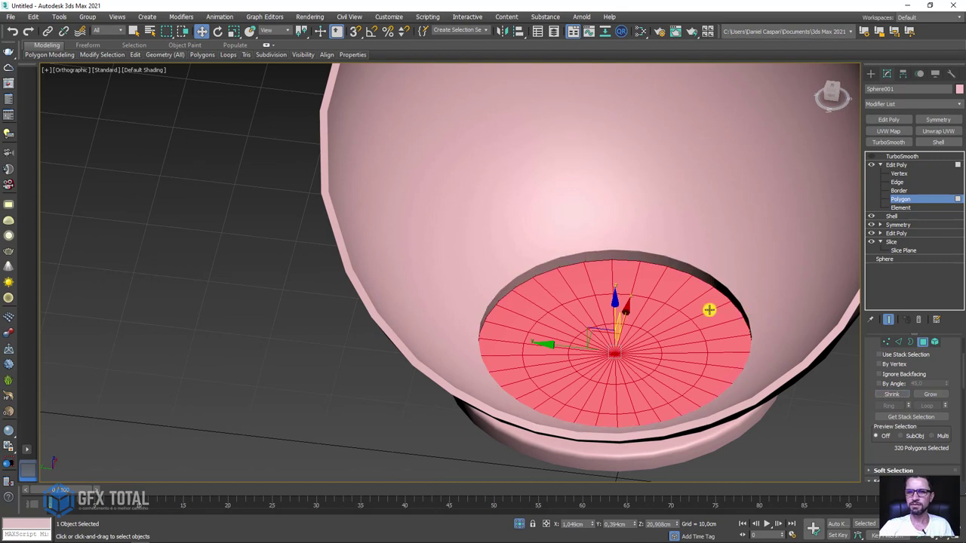
key("Delete")
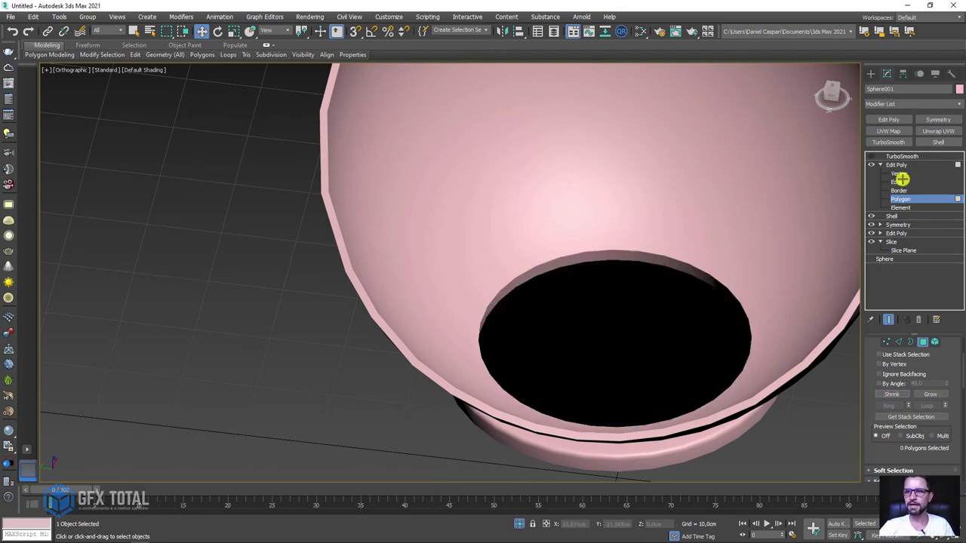
- Scale the base hole's border slightly inward and cap it
left_click(898, 182)
left_click(900, 190)
left_click(640, 261)
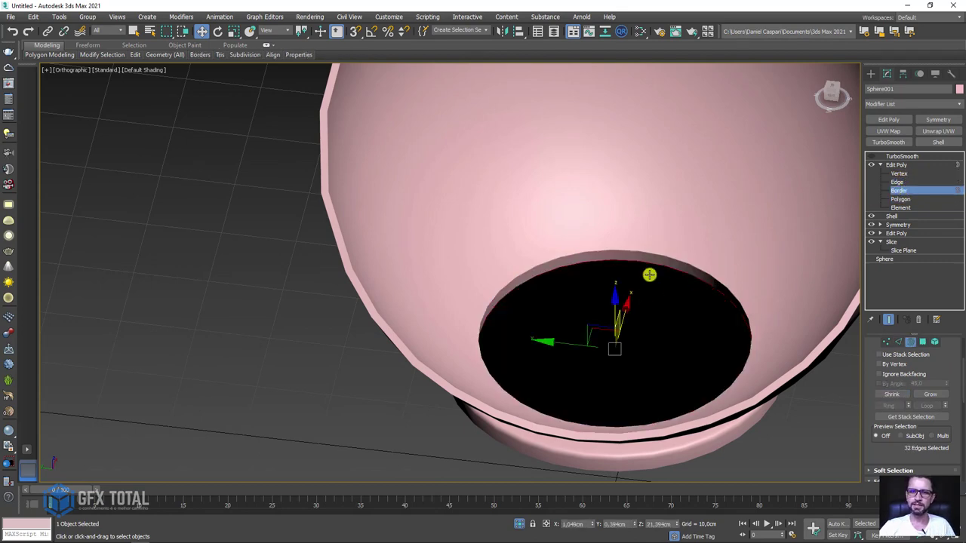
key("F4")
key("r")
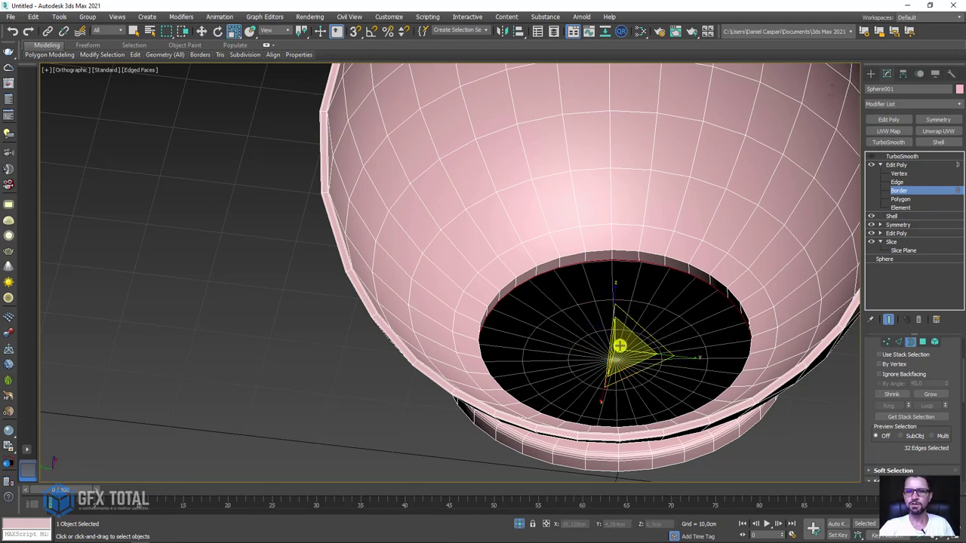
left_click_drag(617, 341, 621, 364, "shift")
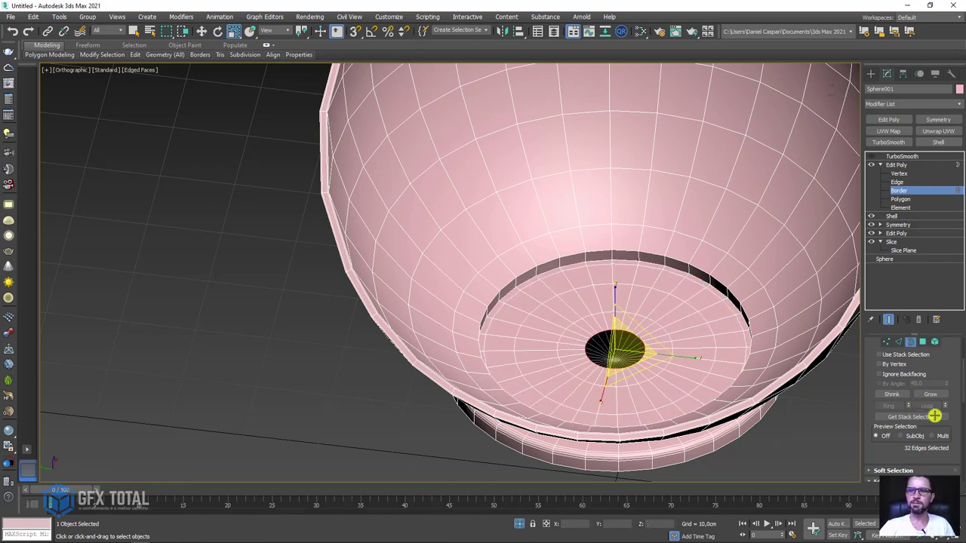
scroll(947, 367, "down", 5)
scroll(943, 434, "down", 2)
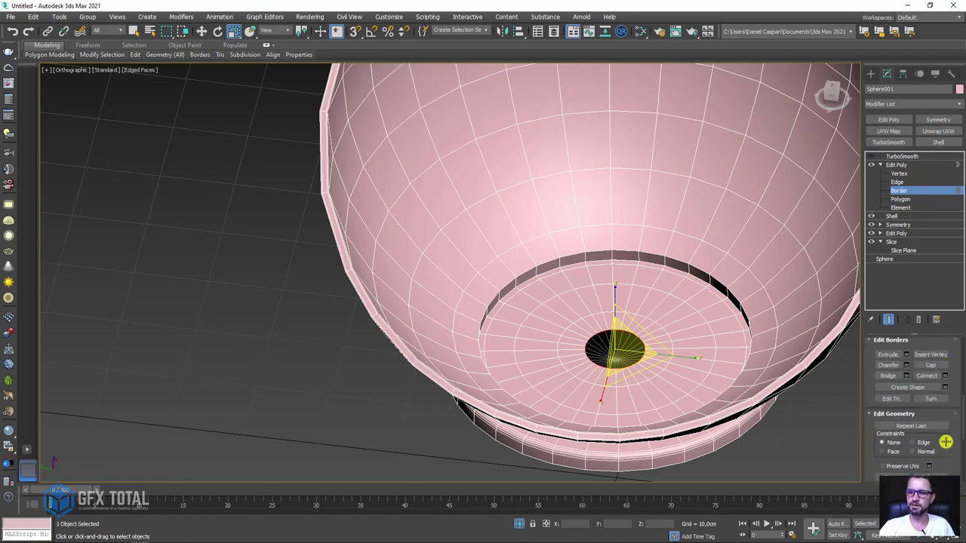
key("alt+p")
scroll(689, 307, "up", 2)
scroll(665, 249, "up", 3)
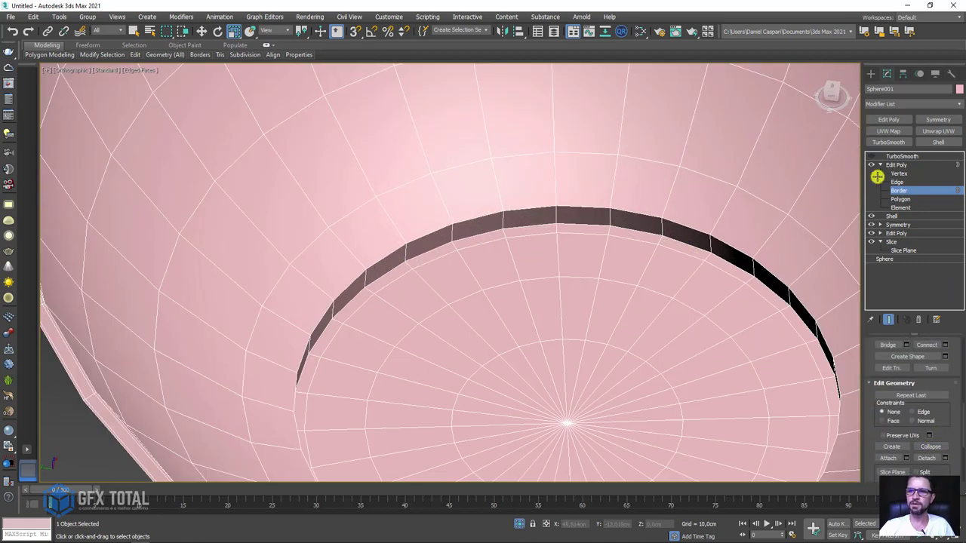
- Chamfer the rim's upper and lower edge loops by about 0.319 cm
left_click(897, 182)
scroll(680, 218, "up", 2)
double_click(678, 233)
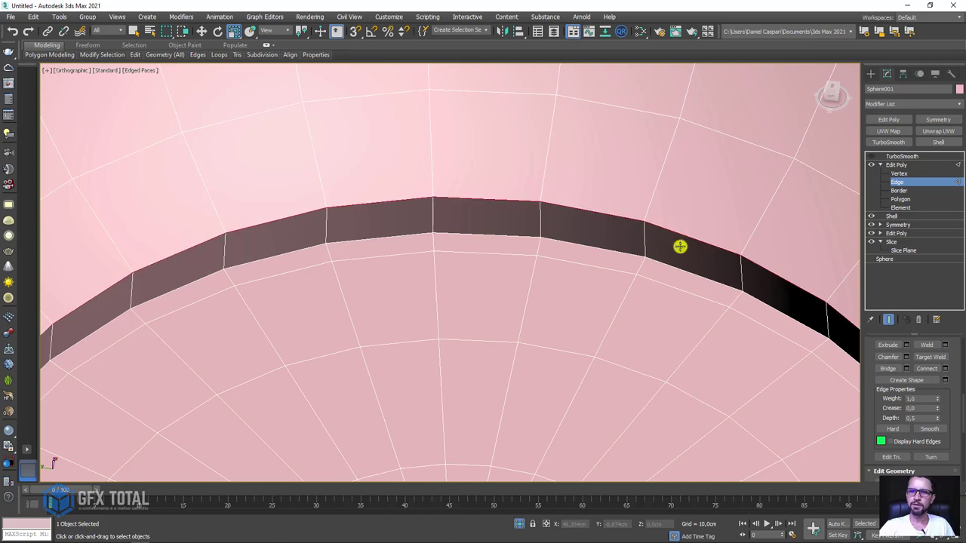
double_click(675, 268, "ctrl")
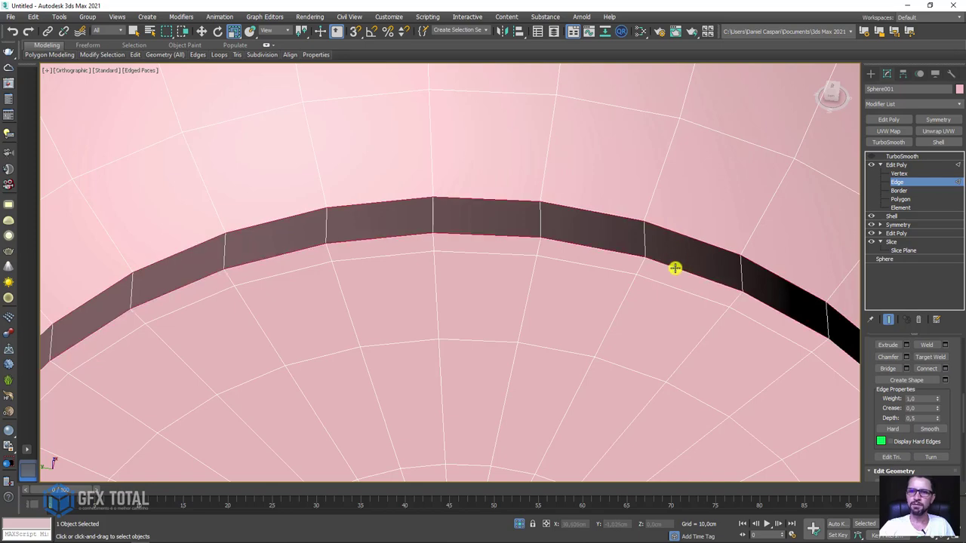
left_click(904, 357)
left_click_drag(761, 296, 759, 327)
left_click(760, 383)
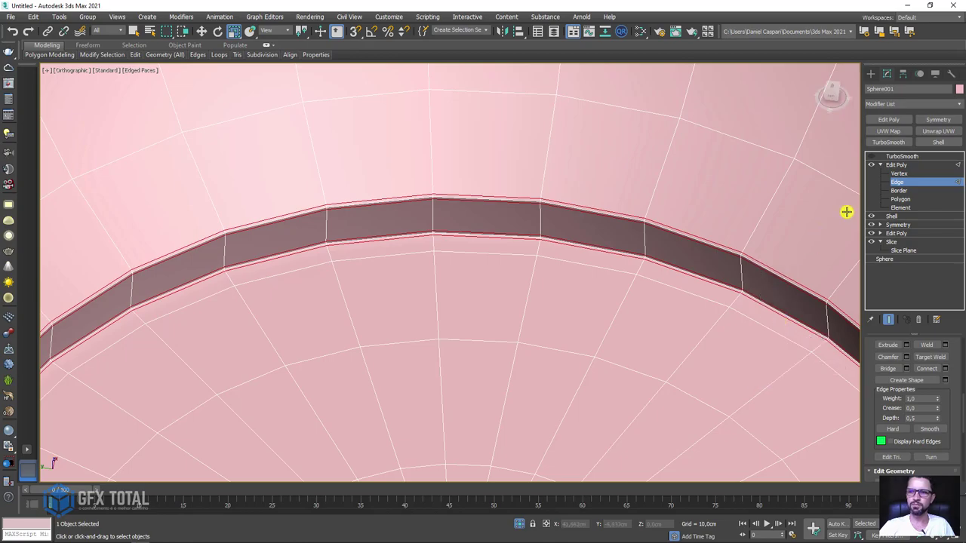
left_click(898, 164)
left_click(880, 164)
- Re-enable TurboSmooth and view the smoothed bowl against the teapot reference image
left_click(898, 156)
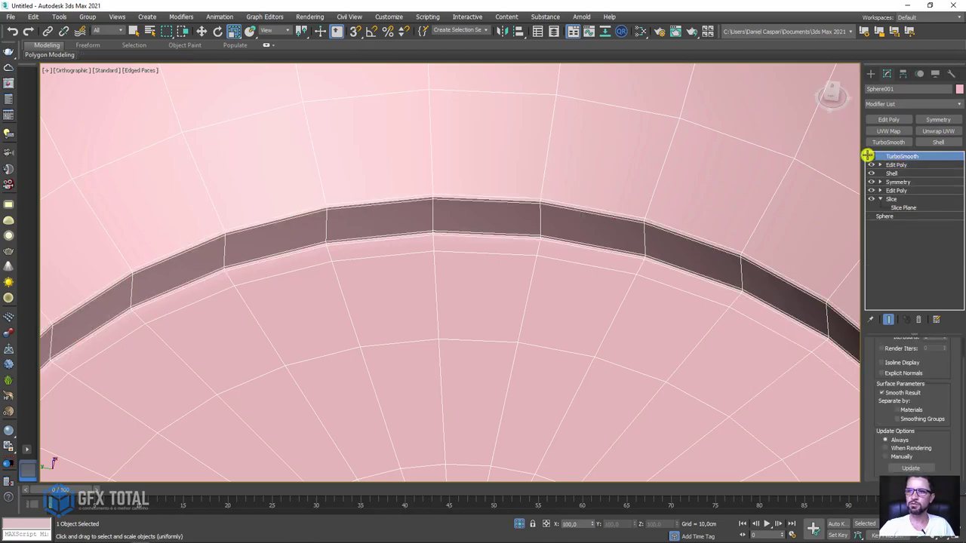
left_click(872, 156)
scroll(704, 196, "down", 5)
scroll(699, 218, "down", 3)
mouse_move(641, 315)
middle_mouse_down("alt")
mouse_move(646, 298)
mouse_move(585, 415)
middle_mouse_up("alt")
scroll(645, 298, "down", 3)
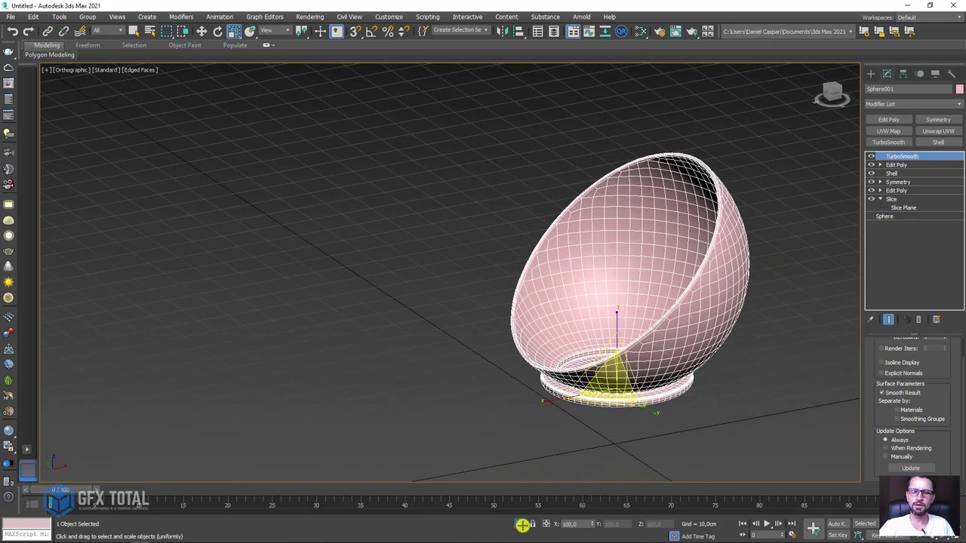
mouse_move(523, 526)
middle_mouse_down("alt")
mouse_move(615, 322)
mouse_move(587, 314)
mouse_move(585, 267)
mouse_move(615, 225)
middle_mouse_up("alt")
scroll(653, 339, "down", 3)
scroll(584, 266, "up", 2)
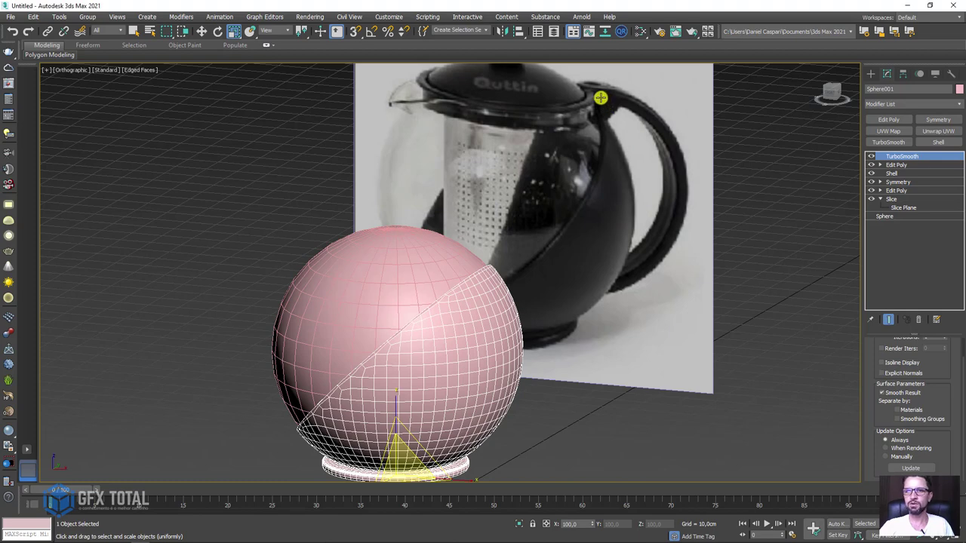
left_click_drag(674, 183, 613, 283)
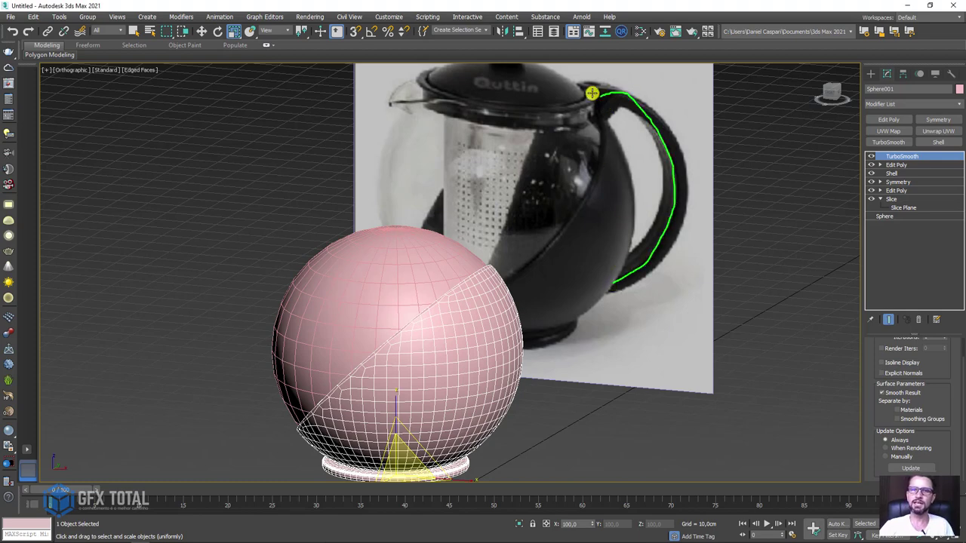
left_click_drag(592, 93, 460, 58)
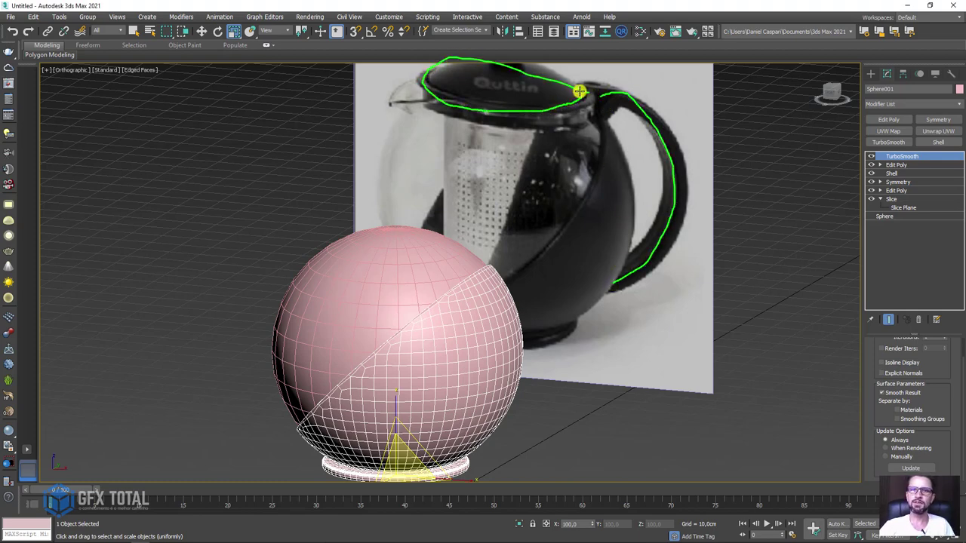
scroll(503, 274, "down", 5)
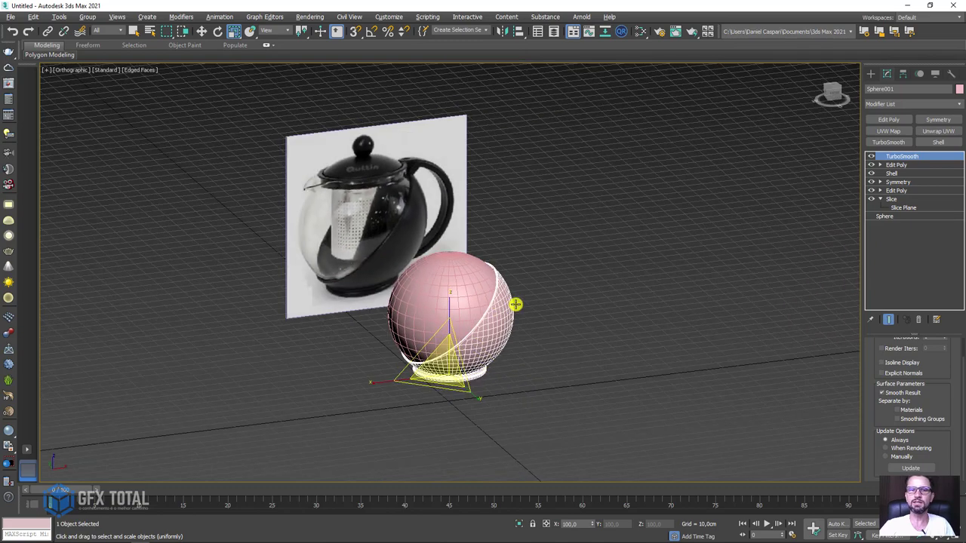
scroll(513, 306, "up", 5)
- Shift-drag the pot shell along X to place a copy to its right
middle_click_drag(479, 328, 607, 264, "alt")
scroll(608, 271, "down", 3)
middle_click_drag(602, 325, 589, 340, "alt")
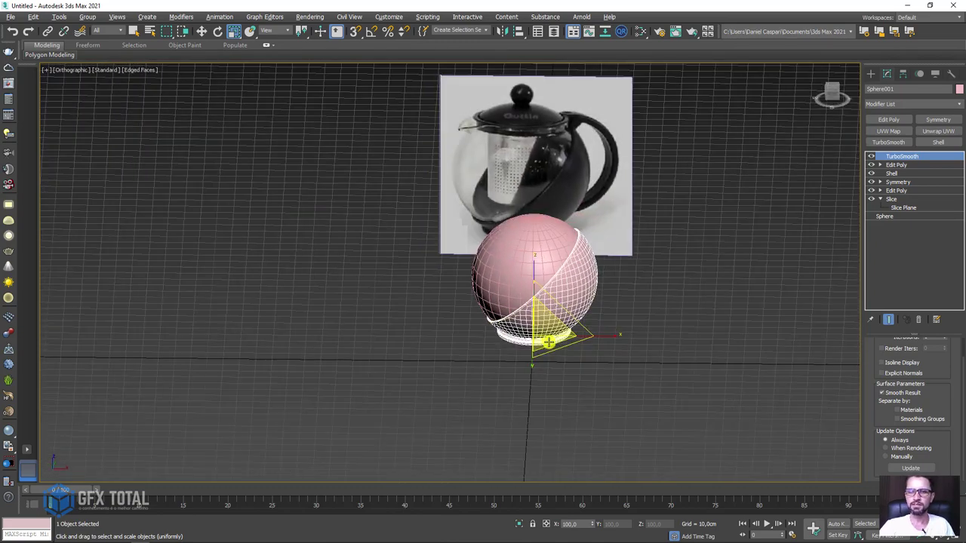
key("w")
left_click_drag(585, 335, 736, 337, "shift")
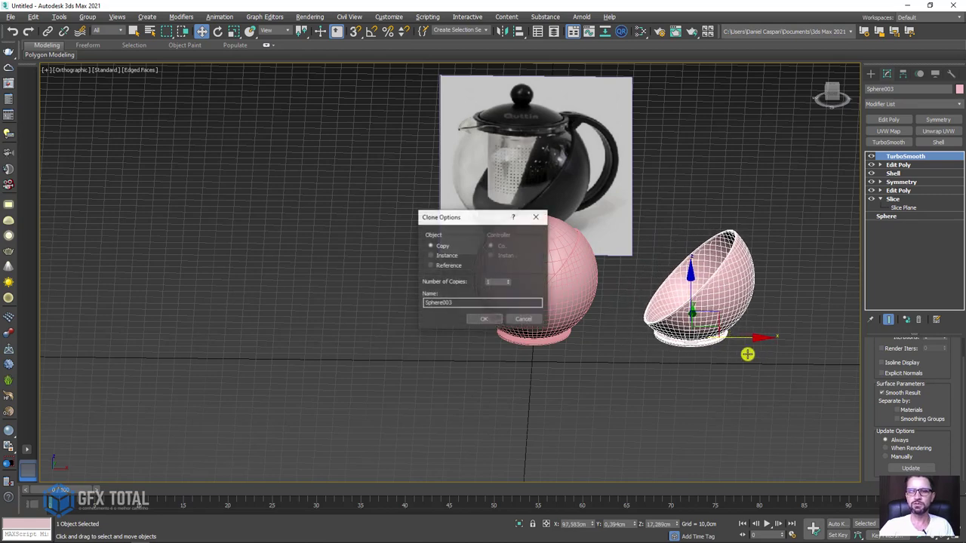
- Create the copy Sphere003 and disable its inherited modifiers so it shows whole
left_click(479, 319)
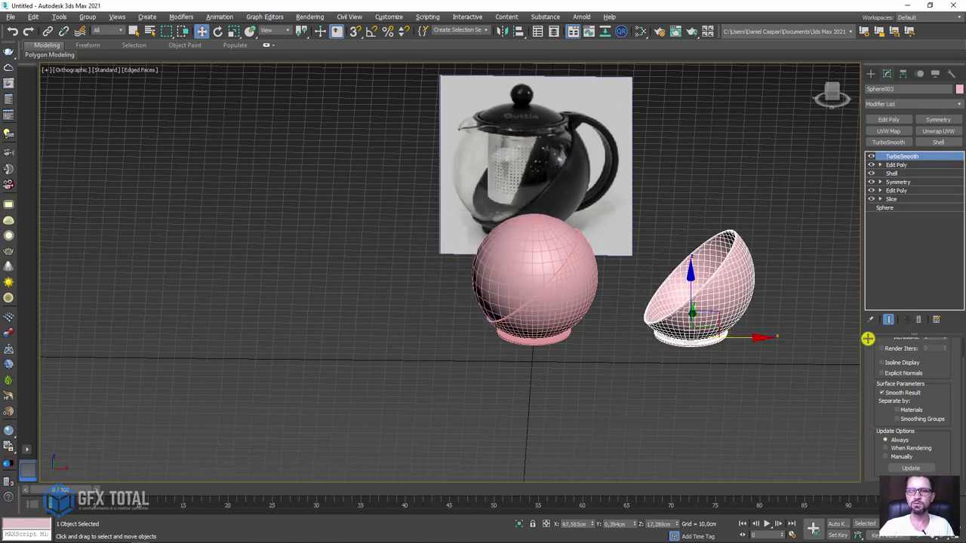
left_click(871, 156)
left_click(871, 164)
left_click(871, 181)
left_click(871, 191)
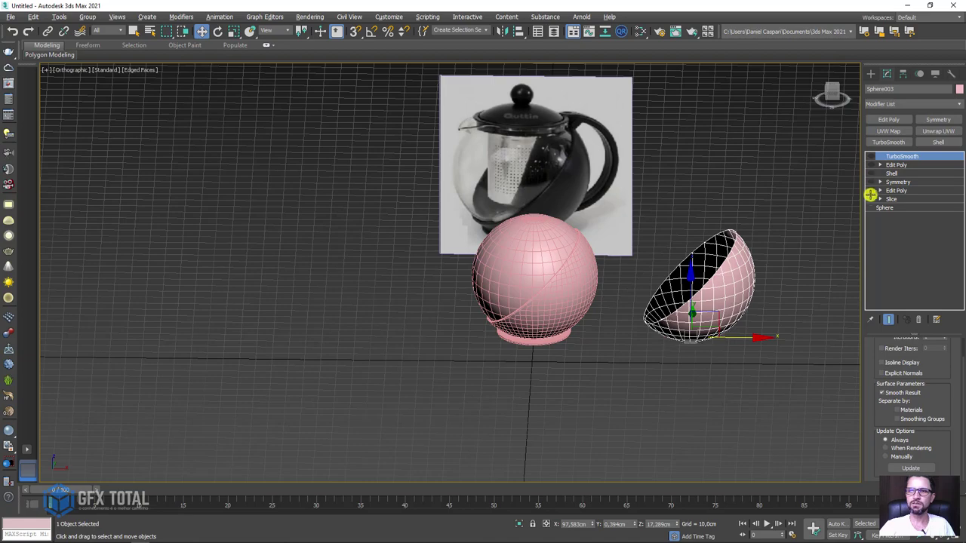
left_click(871, 200)
- Frame the pot body, reference image and copy, then reselect only the copied sphere
middle_click_drag(716, 289, 717, 296, "alt")
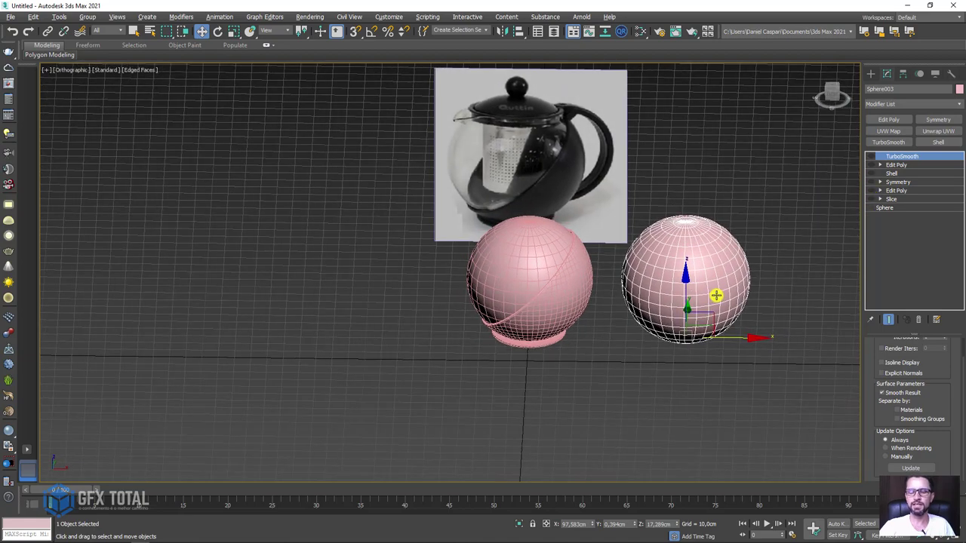
left_click(570, 301, "ctrl")
left_click(577, 184, "ctrl")
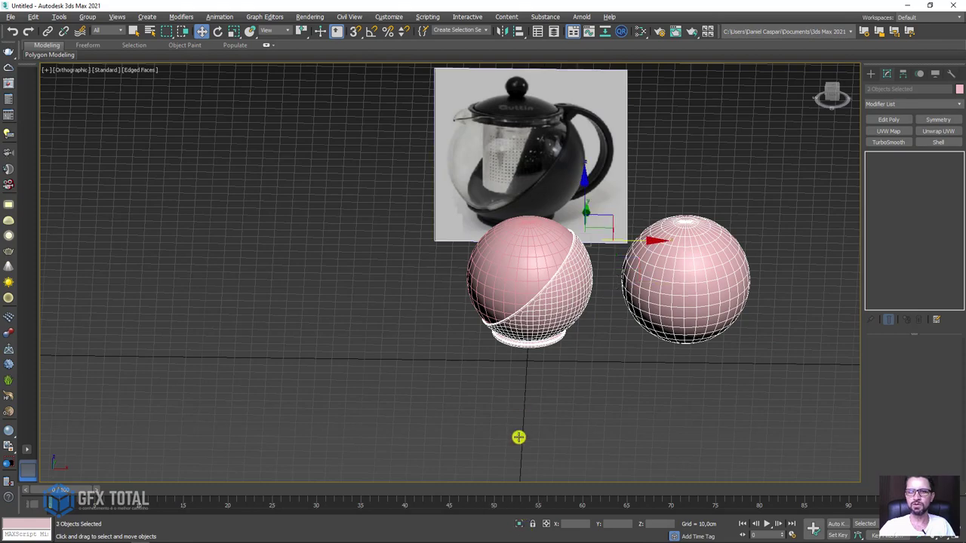
key("z")
left_click(566, 358)
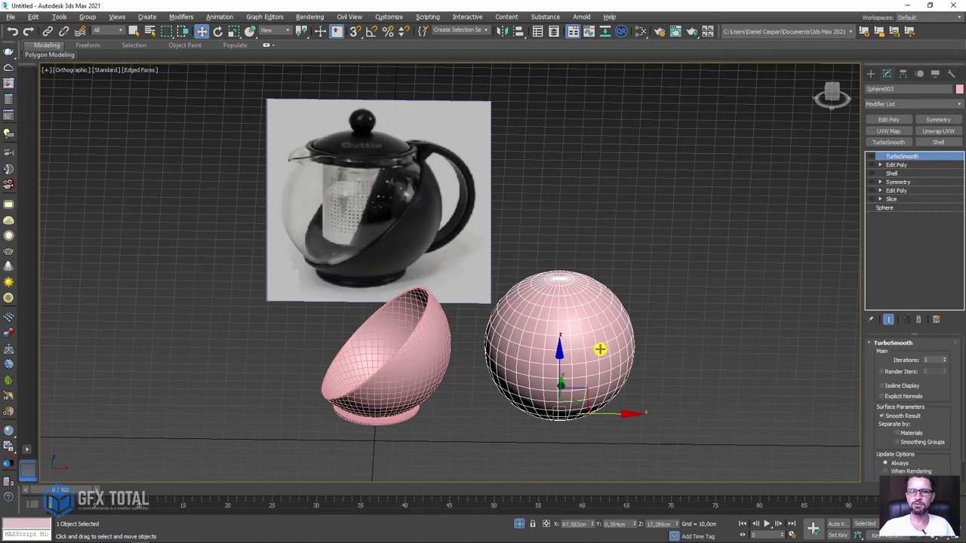
middle_click_drag(599, 352, 723, 267)
scroll(817, 195, "up", 3)
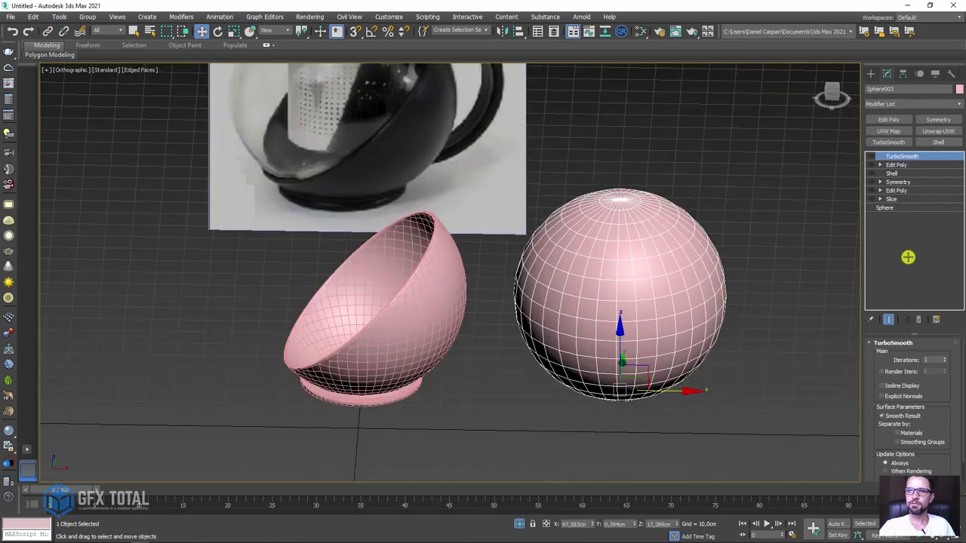
- Delete all of the copy's modifiers down to Sphere and add a new Edit Poly
left_click(919, 319)
left_click(919, 320)
left_click(918, 320)
left_click(918, 319)
left_click(919, 319)
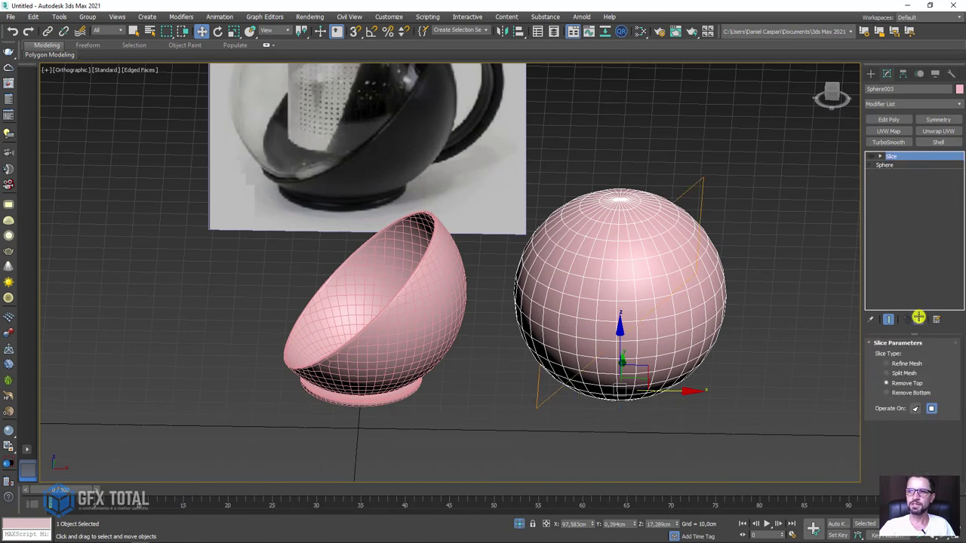
left_click(919, 320)
middle_click_drag(761, 309, 761, 290)
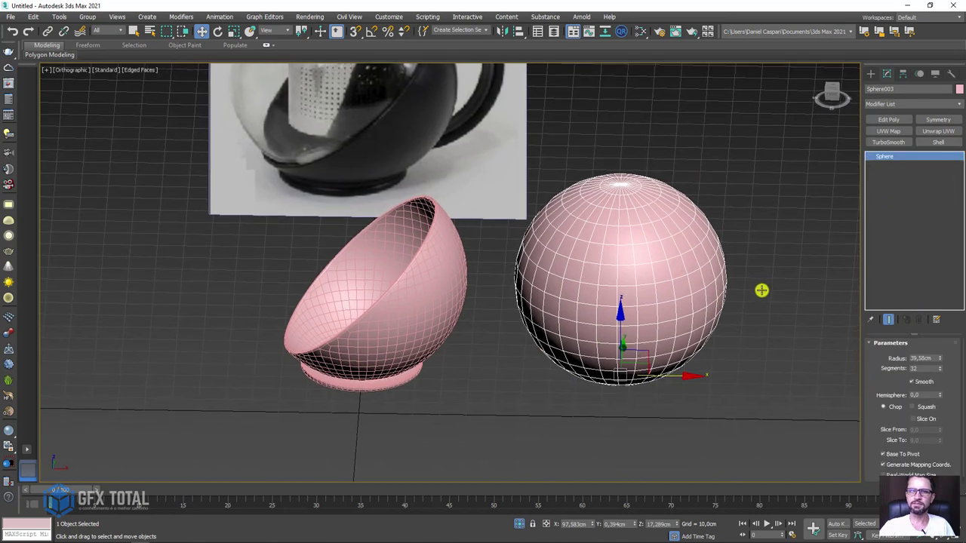
left_click(890, 118)
scroll(735, 262, "down", 2)
- Expand the new Edit Poly, switch to the Front view and enter Polygon mode
scroll(720, 285, "down", 3)
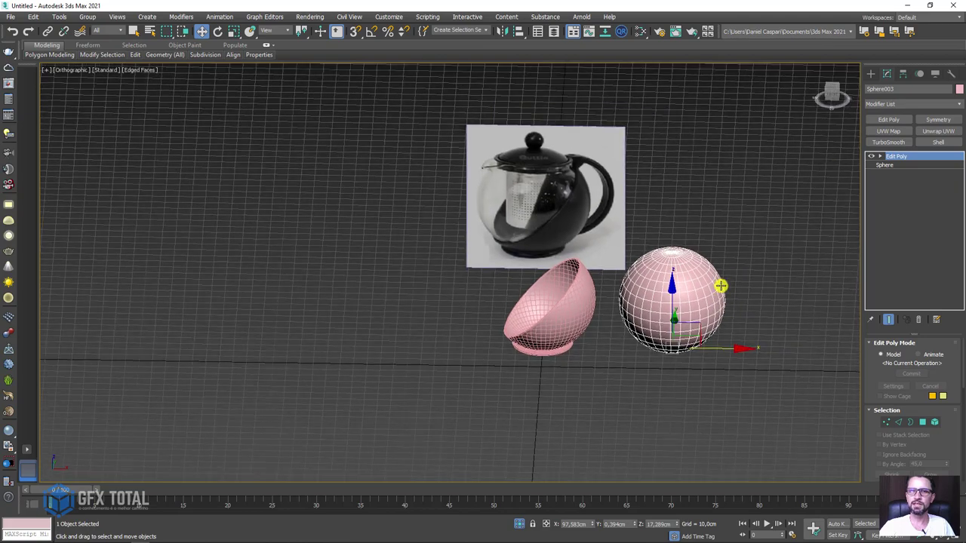
scroll(715, 273, "up", 4)
scroll(452, 119, "up", 2)
scroll(505, 115, "up", 1)
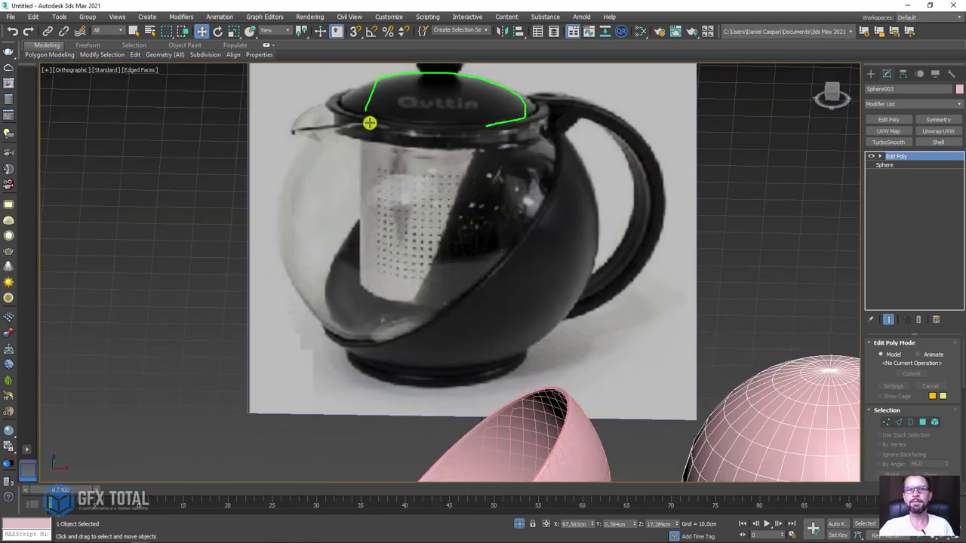
scroll(539, 231, "down", 3)
scroll(526, 233, "up", 3)
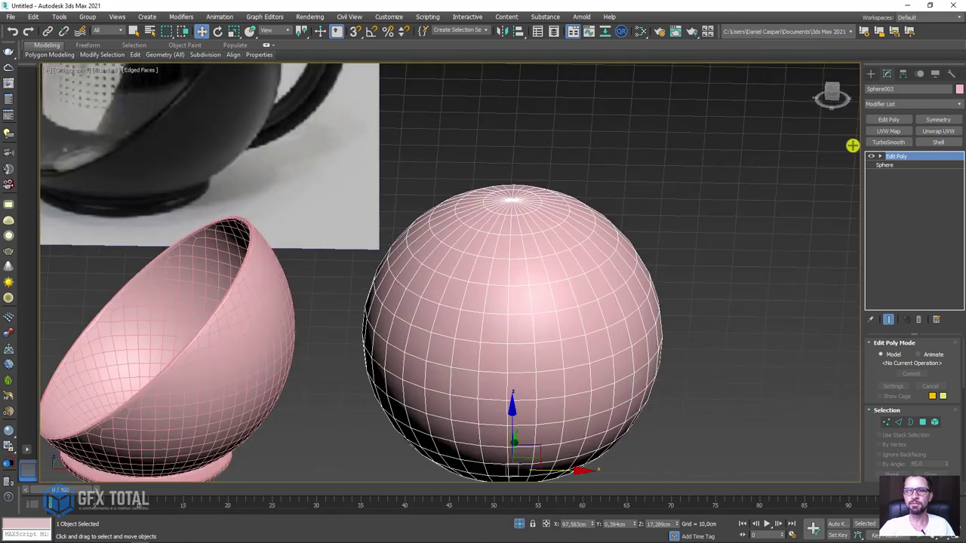
left_click(879, 157)
left_click(899, 164)
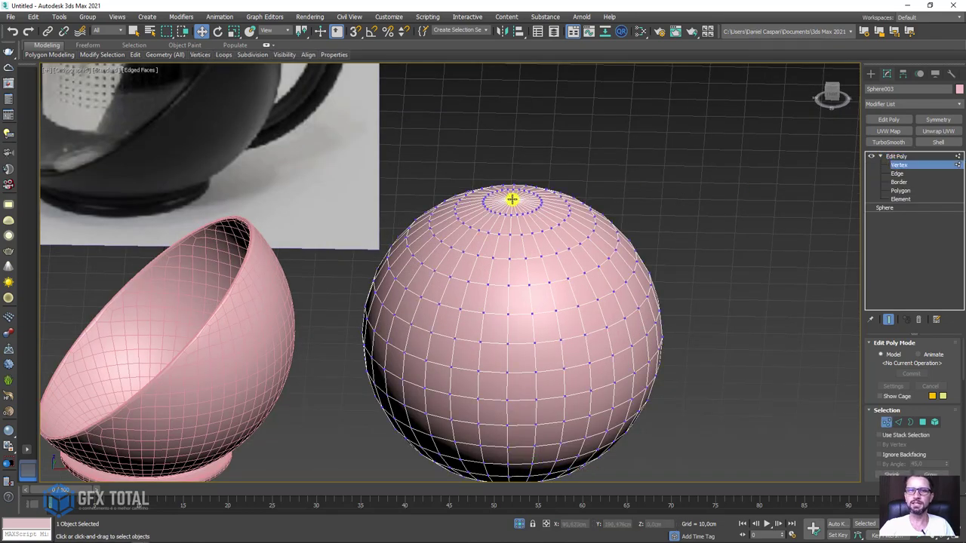
scroll(543, 211, "down", 1)
key("f")
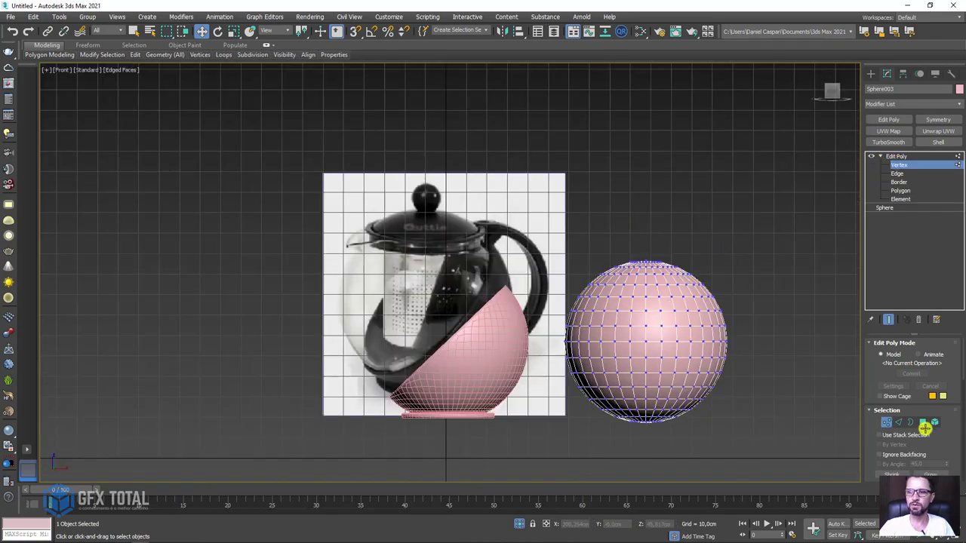
left_click(923, 422)
- Select the sphere's top cap, invert the selection and delete the rest
left_click_drag(716, 271, 711, 259)
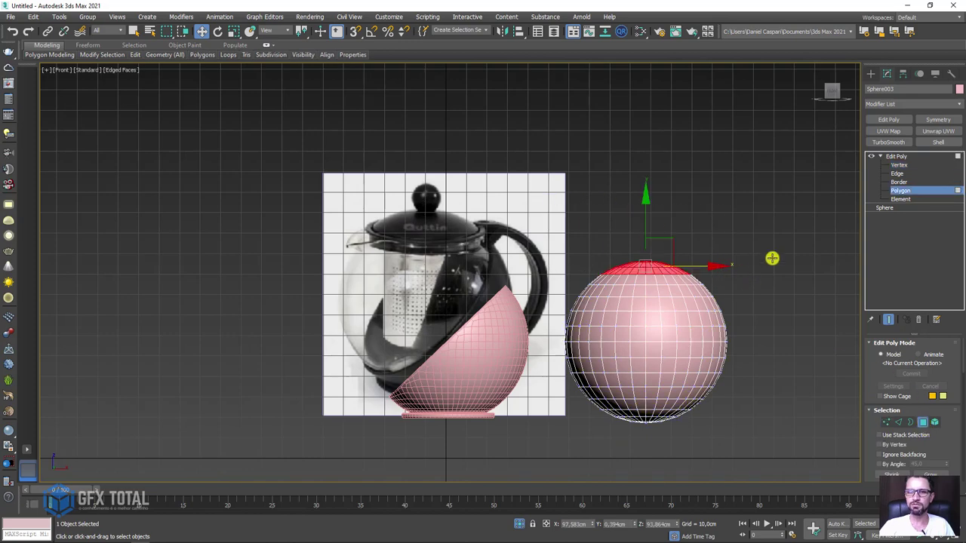
middle_click_drag(712, 259, 802, 287, "alt")
scroll(668, 248, "up", 2)
scroll(551, 248, "up", 3)
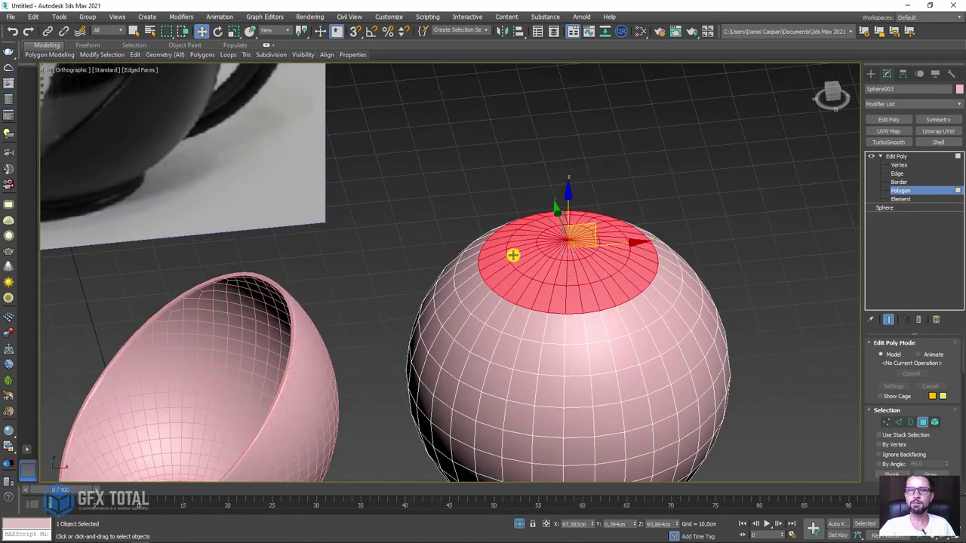
key("ctrl+i")
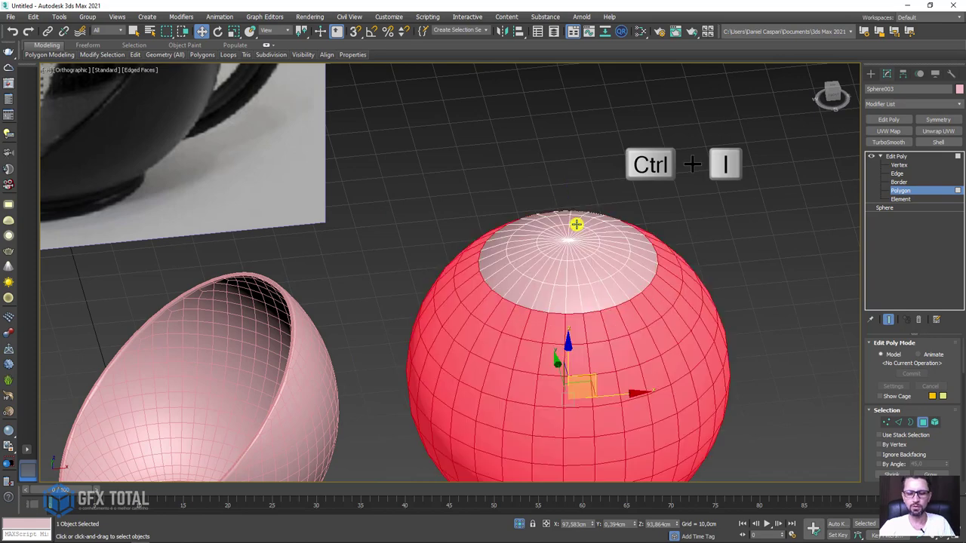
key("Delete")
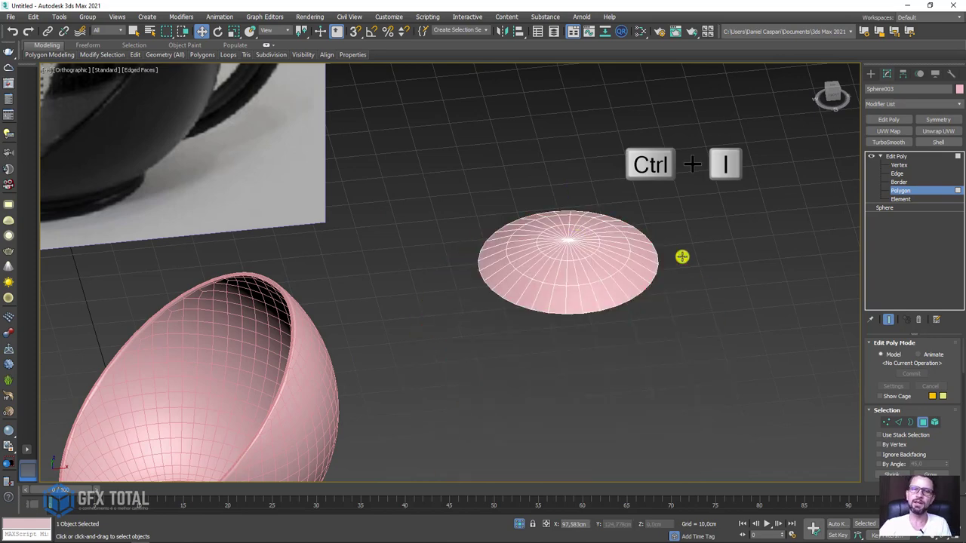
- Exit polygon mode and set the cap's object colour to blue
left_click(905, 156)
left_click(876, 155)
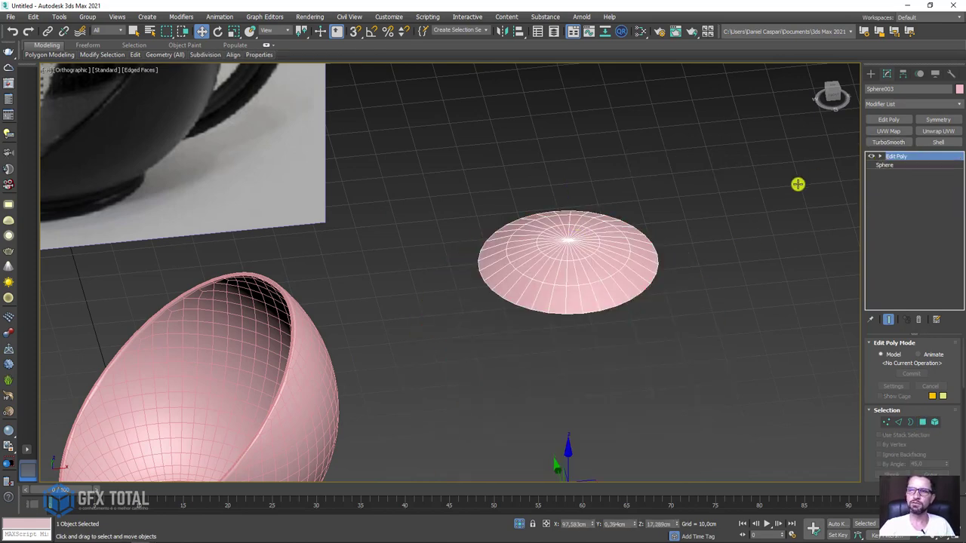
scroll(765, 159, "down", 4)
left_click(960, 89)
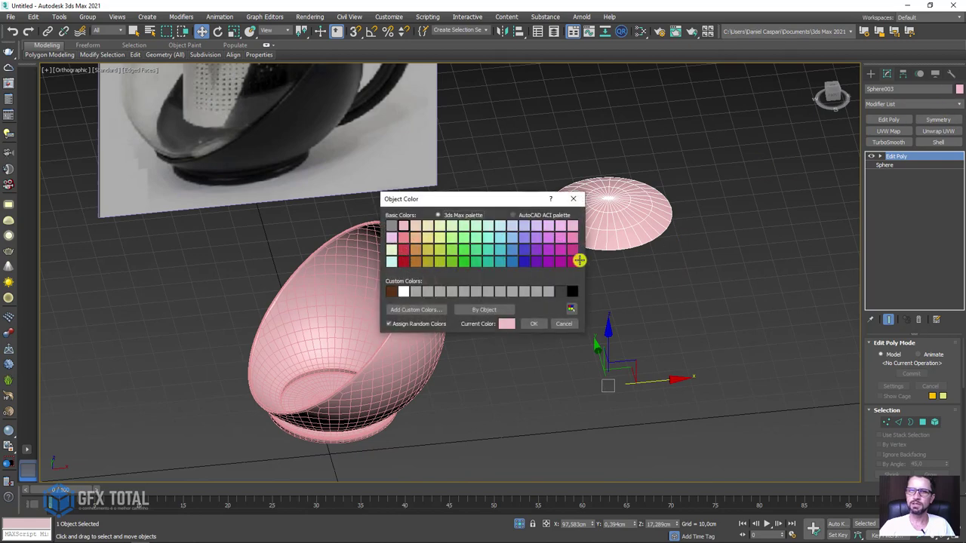
left_click(530, 324)
mouse_move(615, 312)
middle_mouse_down("alt")
mouse_move(641, 278)
mouse_move(643, 127)
middle_mouse_up("alt")
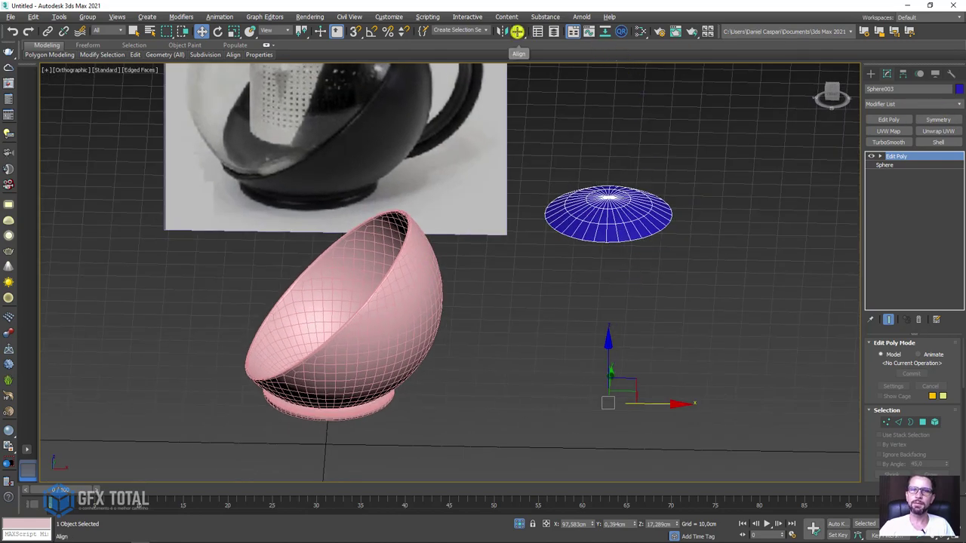
- Align the lid to the pot body, pivot to pivot on X, Y and Z position
left_click(519, 31)
left_click(417, 280)
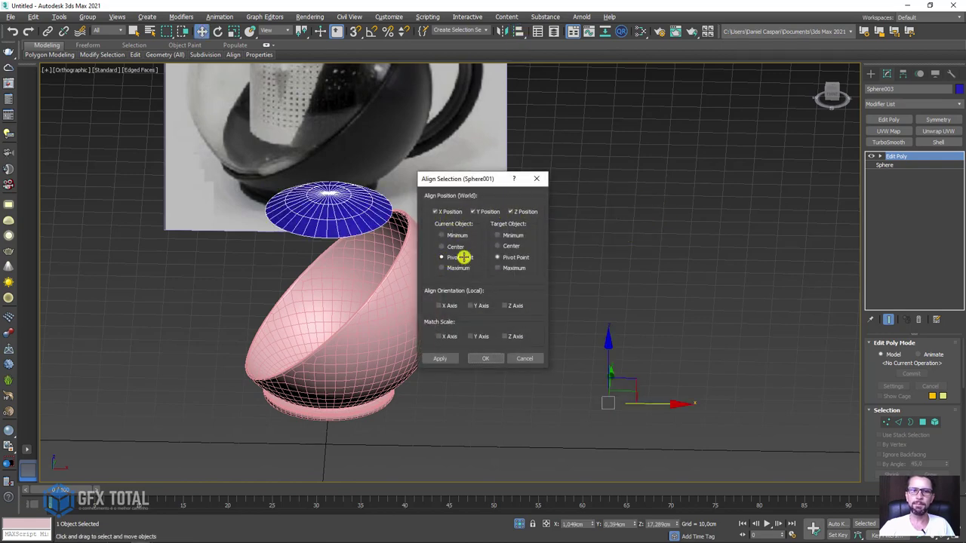
mouse_move(480, 343)
middle_mouse_down("alt")
mouse_move(559, 352)
mouse_move(727, 319)
mouse_move(859, 181)
middle_mouse_up("alt")
- Toggle the lid's Edit Poly off and on to compare with the full sphere
left_click(871, 154)
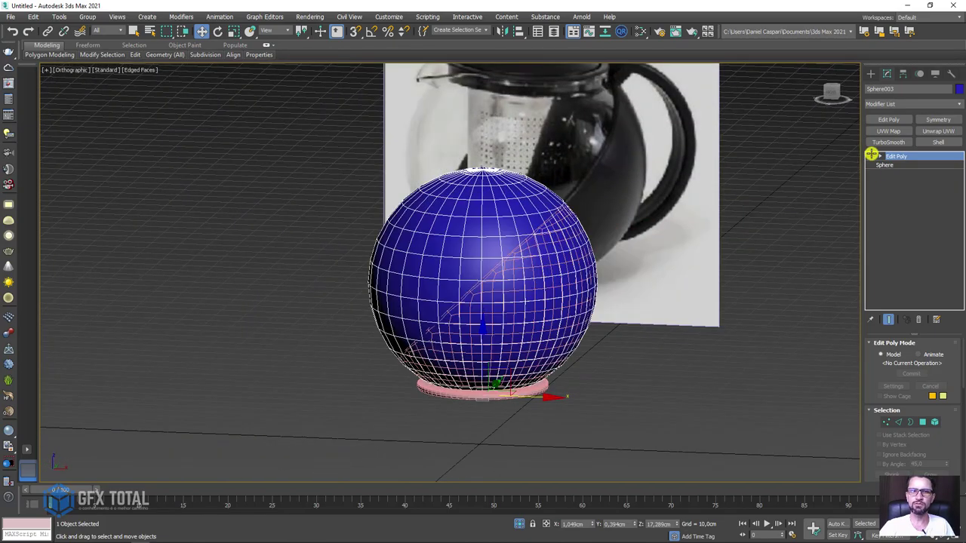
left_click(870, 153)
left_click(871, 154)
left_click(872, 154)
mouse_move(678, 195)
middle_mouse_down("alt")
mouse_move(792, 295)
mouse_move(728, 253)
middle_mouse_up("alt")
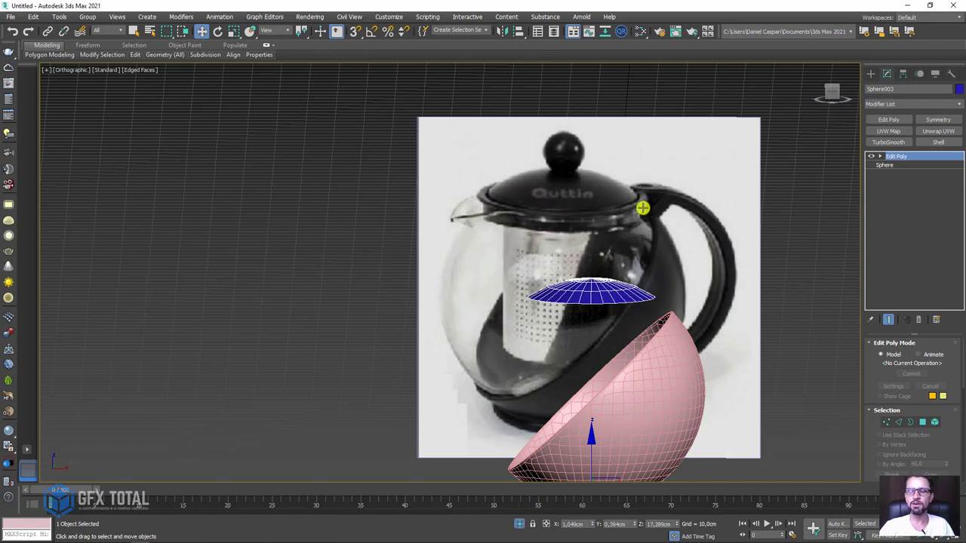
scroll(643, 207, "up", 3)
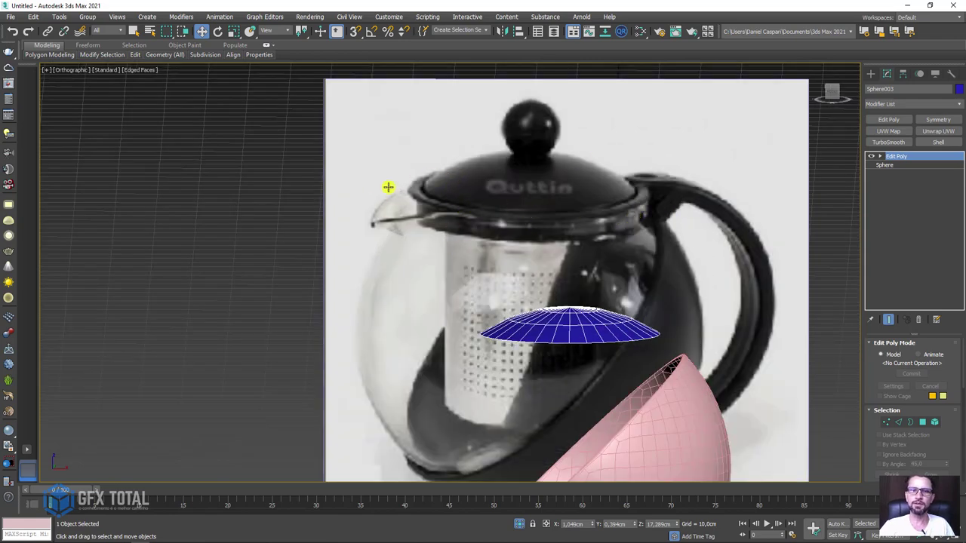
middle_click_drag(502, 266, 485, 218)
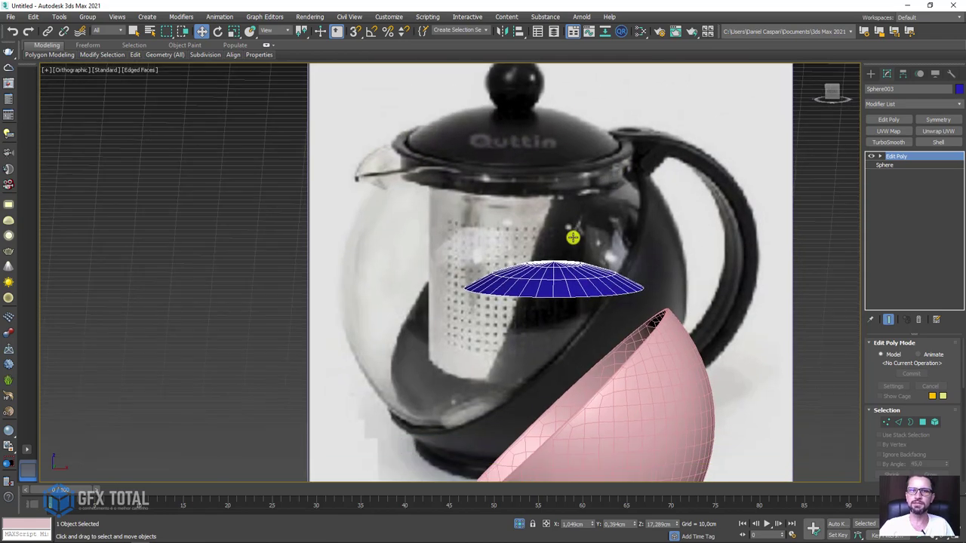
left_click(879, 156)
middle_click_drag(800, 214, 626, 270, "alt")
- Try extruding the lid's open rim border downward, then undo it and leave border editing
scroll(576, 285, "up", 2)
left_click(905, 182)
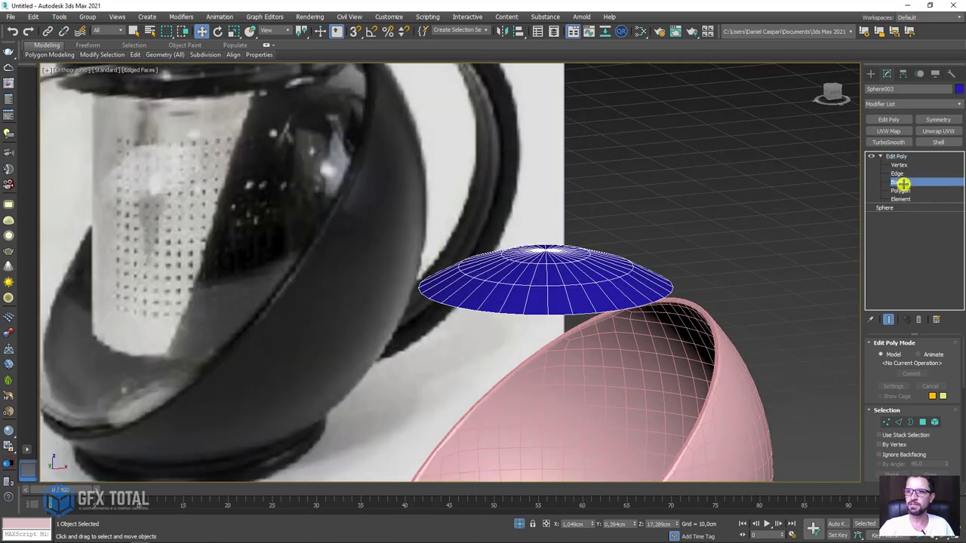
left_click_drag(761, 224, 638, 315)
scroll(657, 244, "up", 3)
scroll(555, 206, "up", 2)
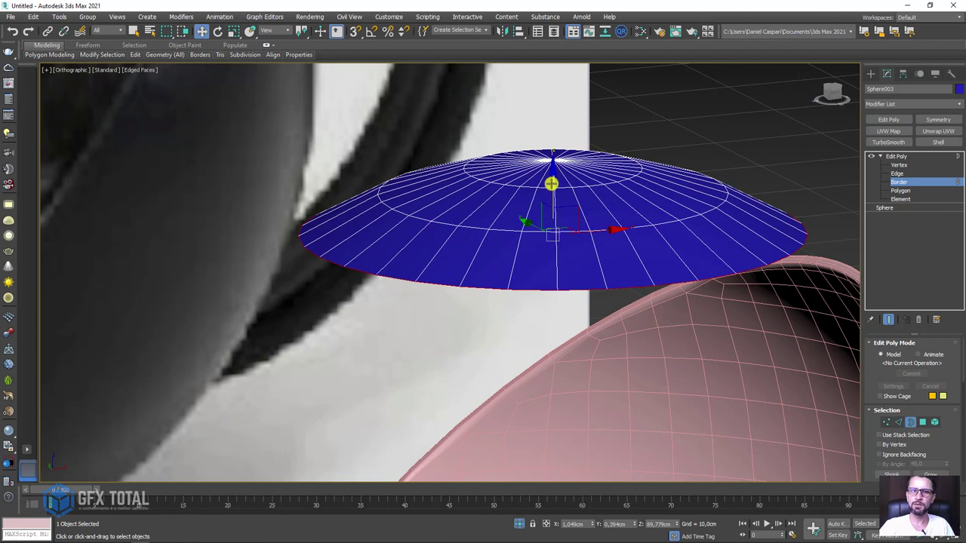
left_click_drag(554, 185, 556, 207, "shift")
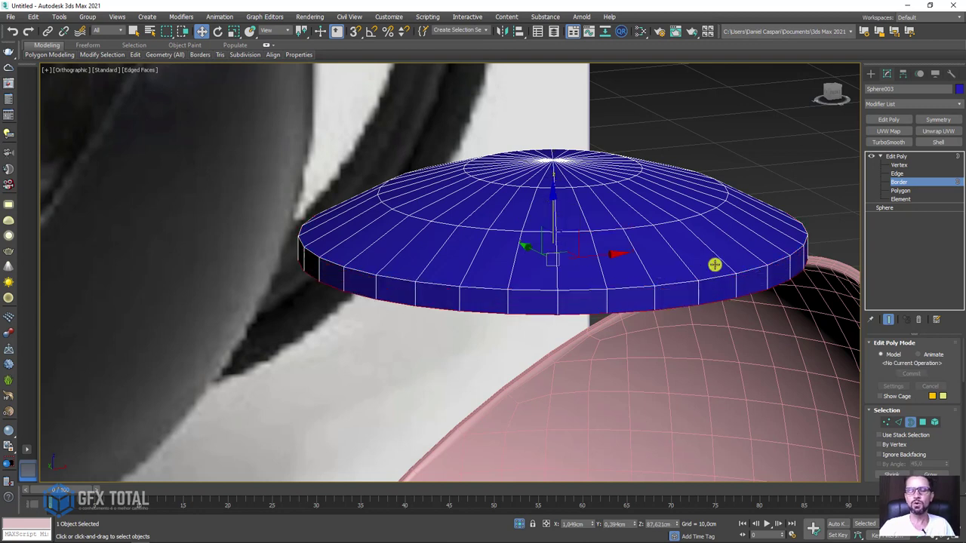
key("ctrl+z")
left_click(895, 157)
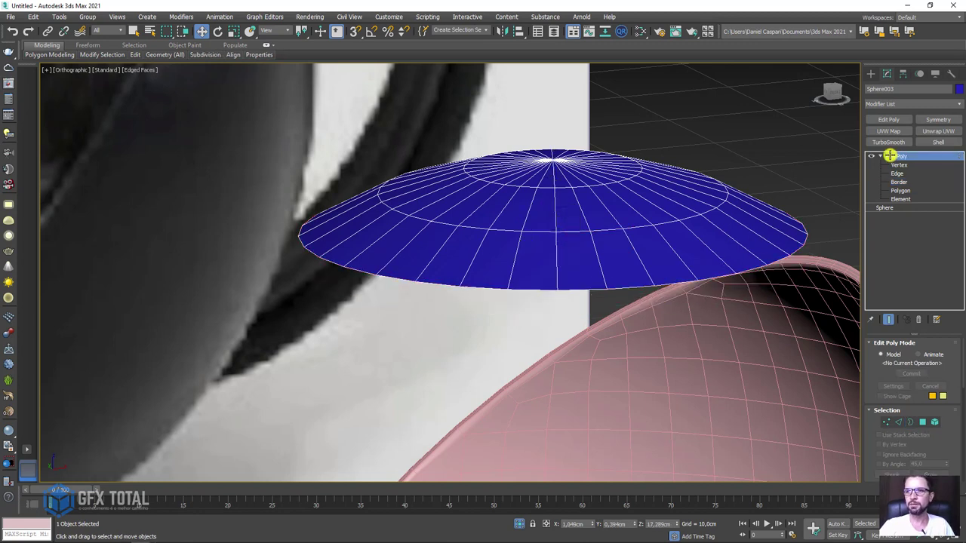
left_click(881, 157)
scroll(717, 191, "down", 3)
middle_click_drag(698, 210, 642, 252, "alt")
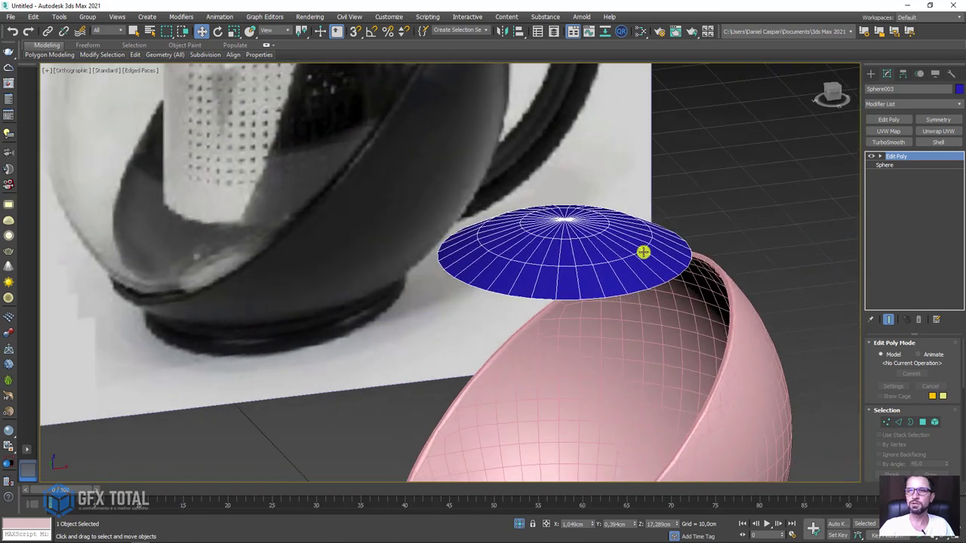
- Add a Shell modifier with a 1.01 cm inner amount, topped by a new Edit Poly
left_click(936, 103)
left_click_drag(957, 165, 952, 404)
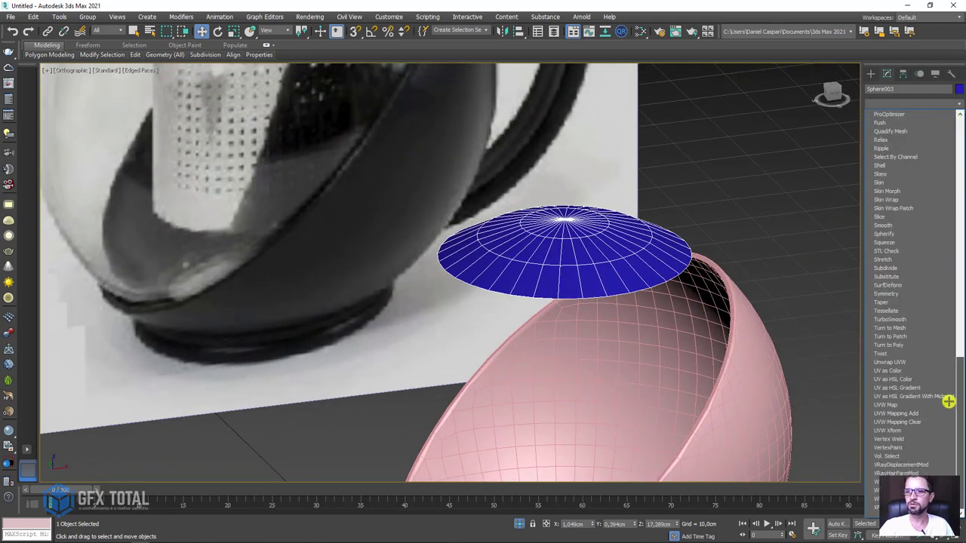
left_click(880, 165)
mouse_move(632, 261)
middle_mouse_down("alt")
mouse_move(612, 255)
mouse_move(638, 252)
mouse_move(615, 247)
middle_mouse_up("alt")
scroll(610, 256, "up", 4)
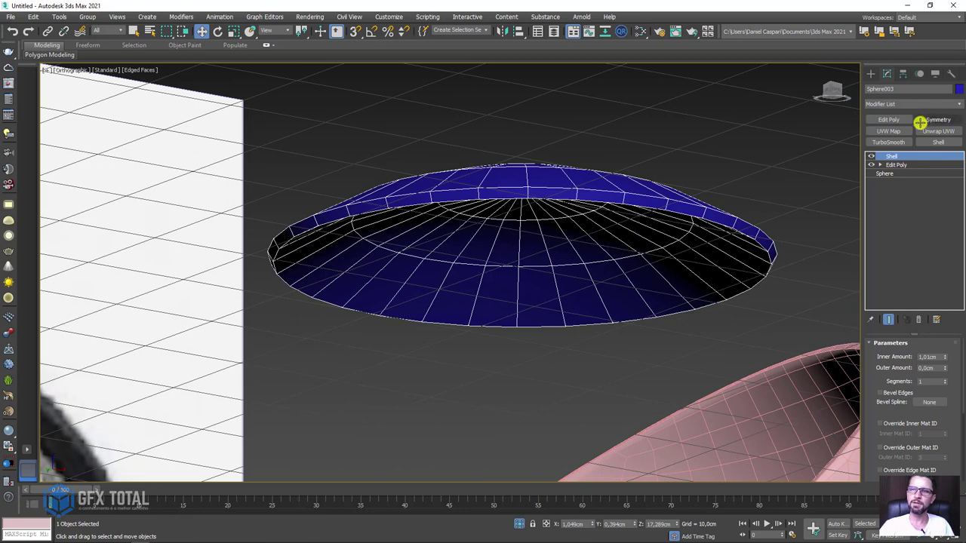
left_click(890, 120)
- Delete the lid's centre vertex and select the resulting inner open border loop
left_click(888, 422)
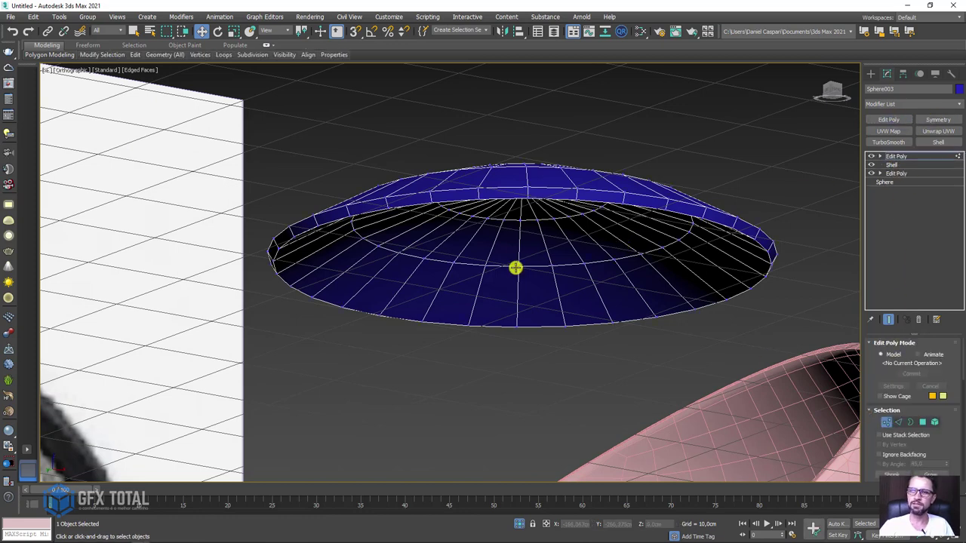
middle_click_drag(515, 267, 501, 224, "alt")
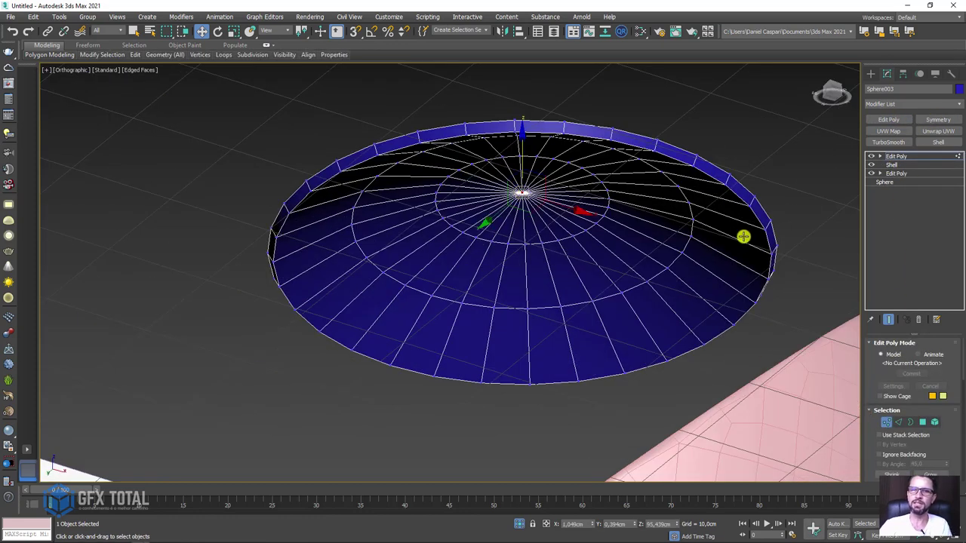
key("Delete")
left_click(881, 156)
left_click(899, 174)
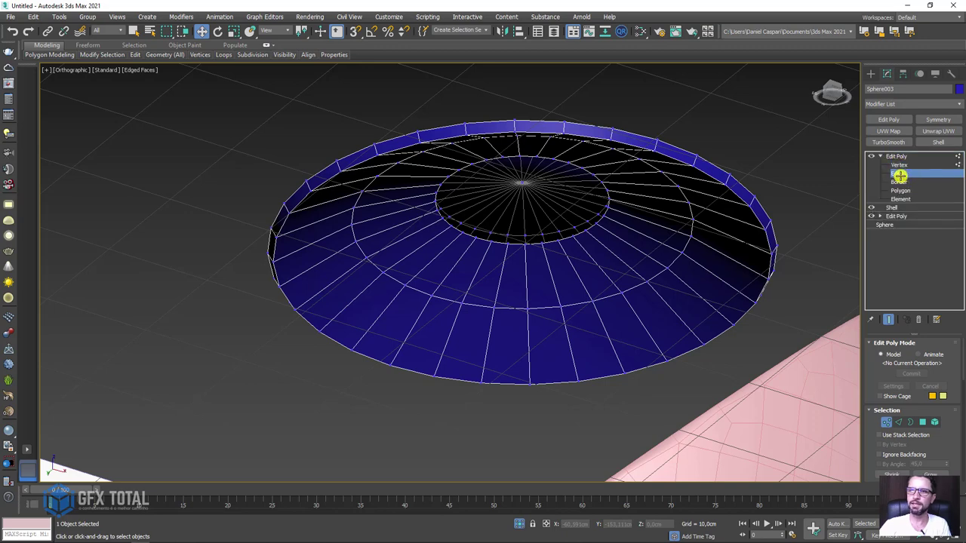
left_click(897, 182)
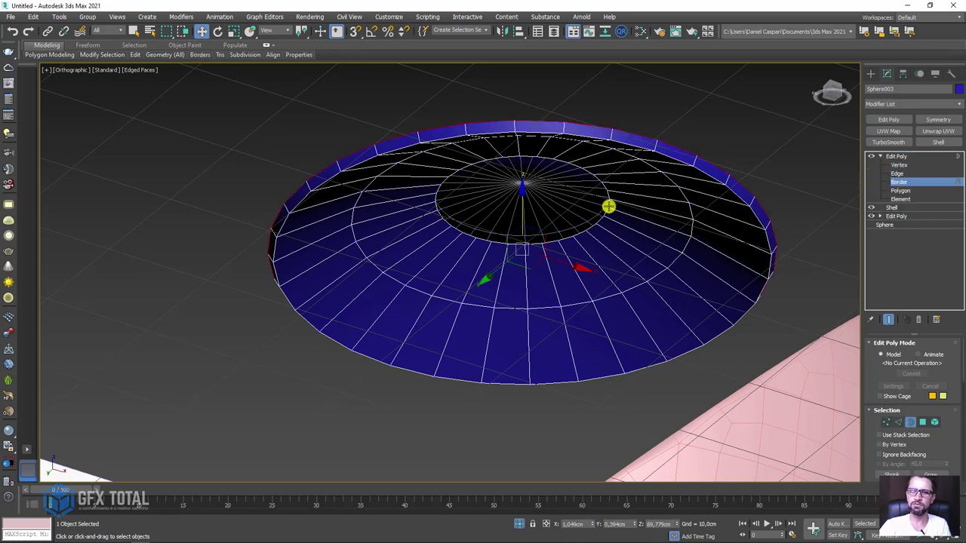
left_click(688, 247)
left_click(683, 249)
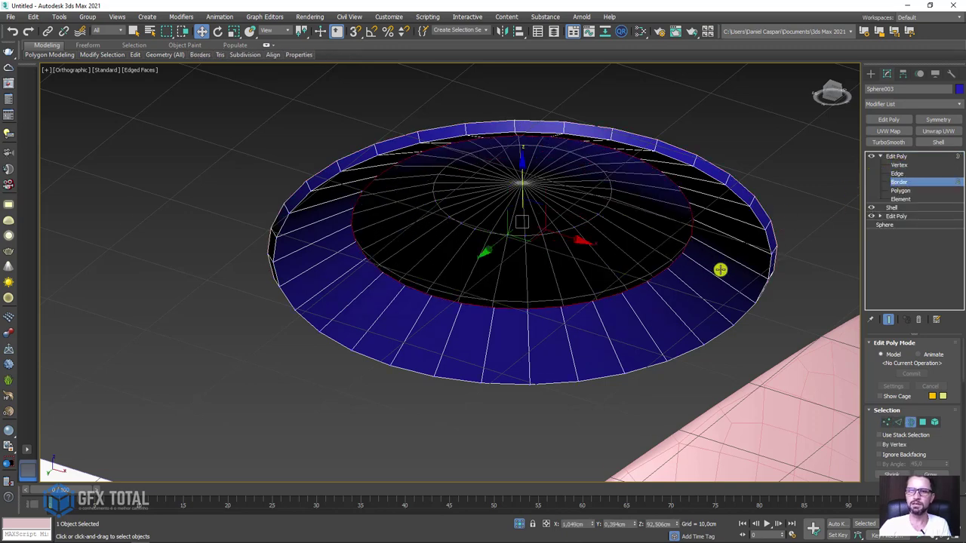
- Lower the inner border loop beneath the lid and frame it in the front view
middle_click_drag(720, 269, 708, 255)
left_click_drag(509, 165, 511, 200)
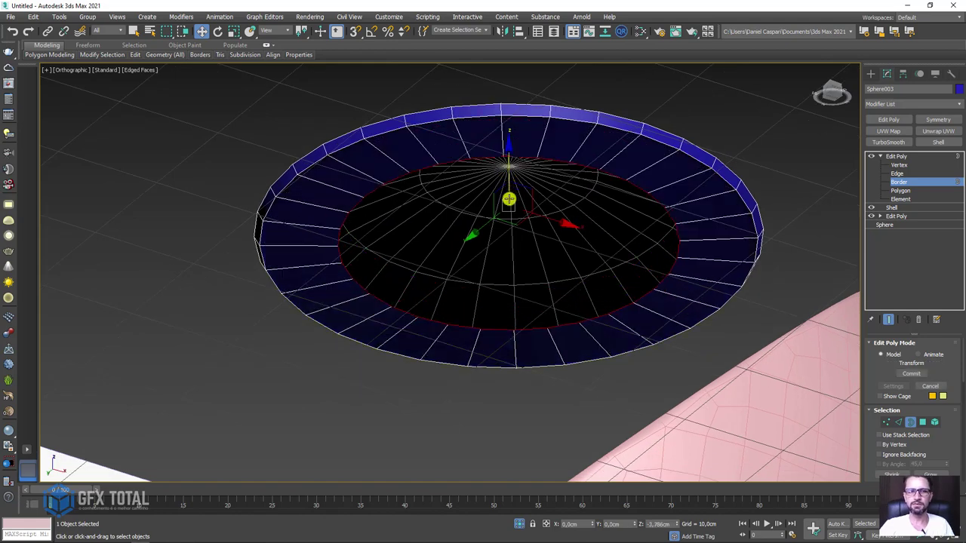
middle_click_drag(526, 213, 536, 237, "alt")
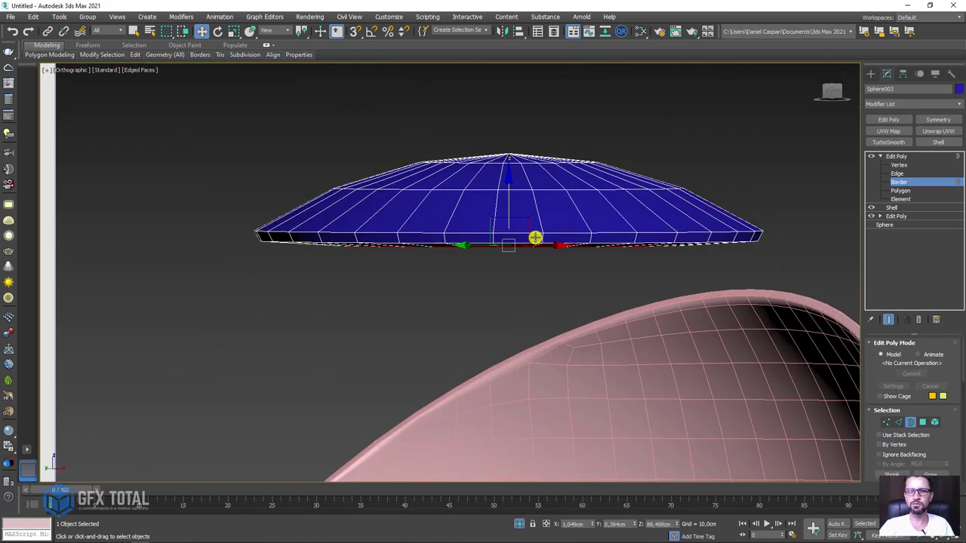
left_click_drag(514, 214, 511, 208)
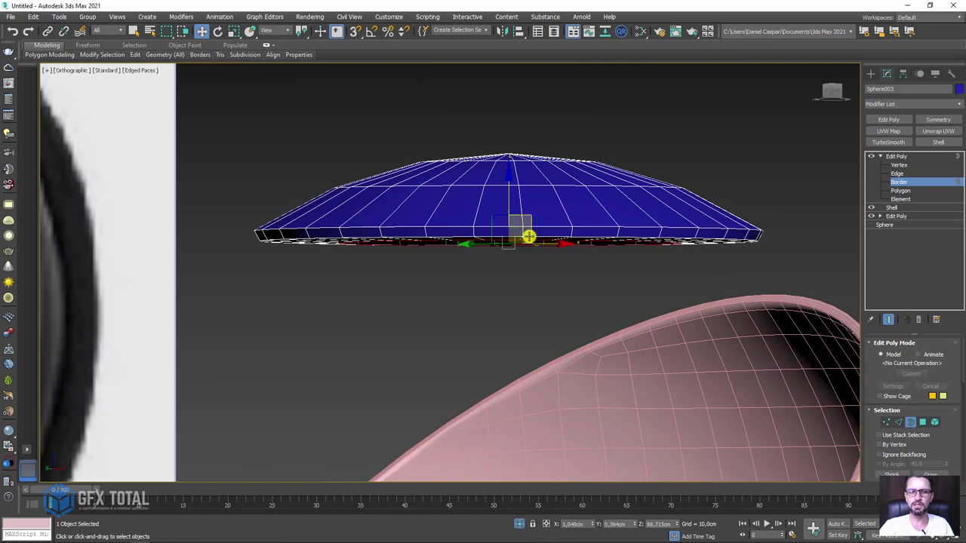
key("f")
key("z")
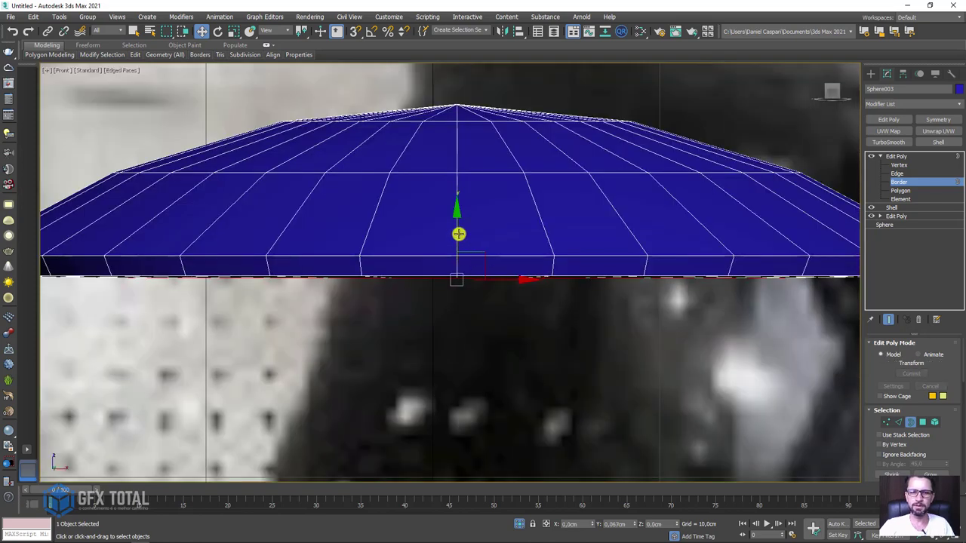
scroll(459, 233, "down", 4)
middle_click_drag(459, 233, 487, 257, "alt")
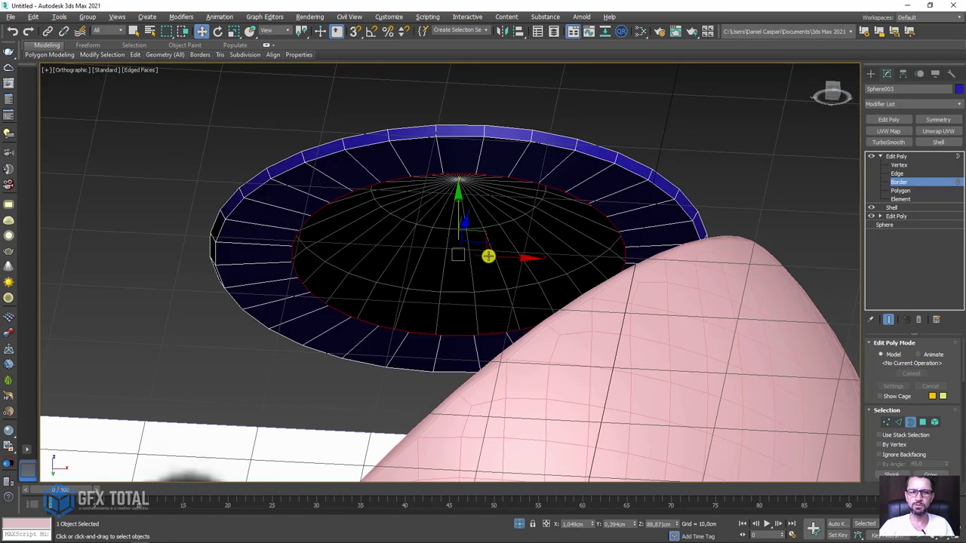
- Scale the inner border loop and pull it further down into a taller vertical rim
key("r")
left_click_drag(457, 259, 474, 247)
key("w")
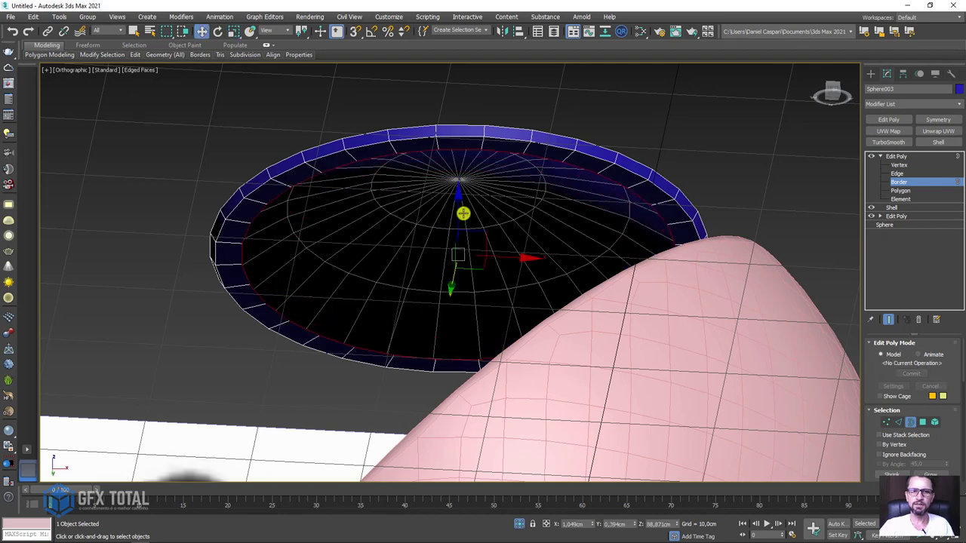
left_click_drag(459, 204, 458, 237)
middle_click_drag(458, 237, 536, 262, "alt")
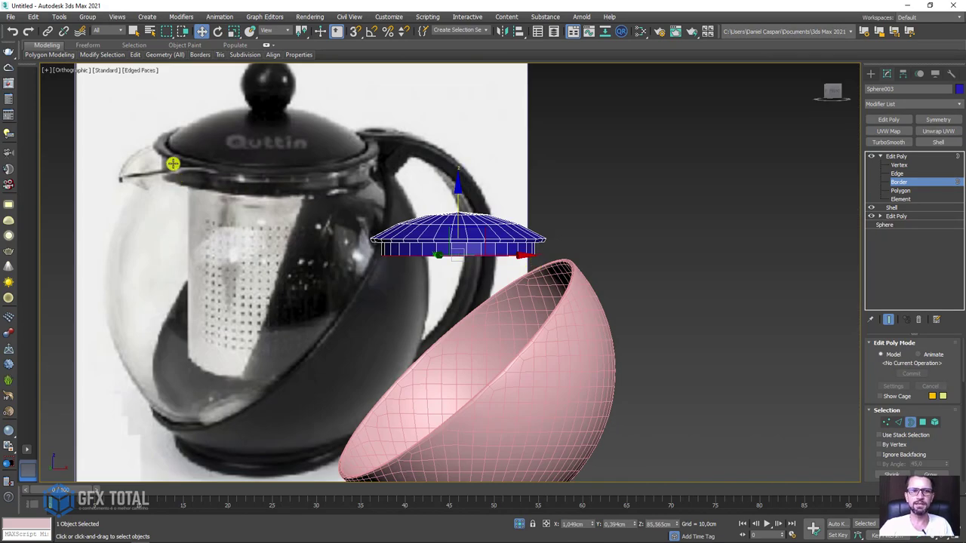
scroll(199, 158, "up", 5)
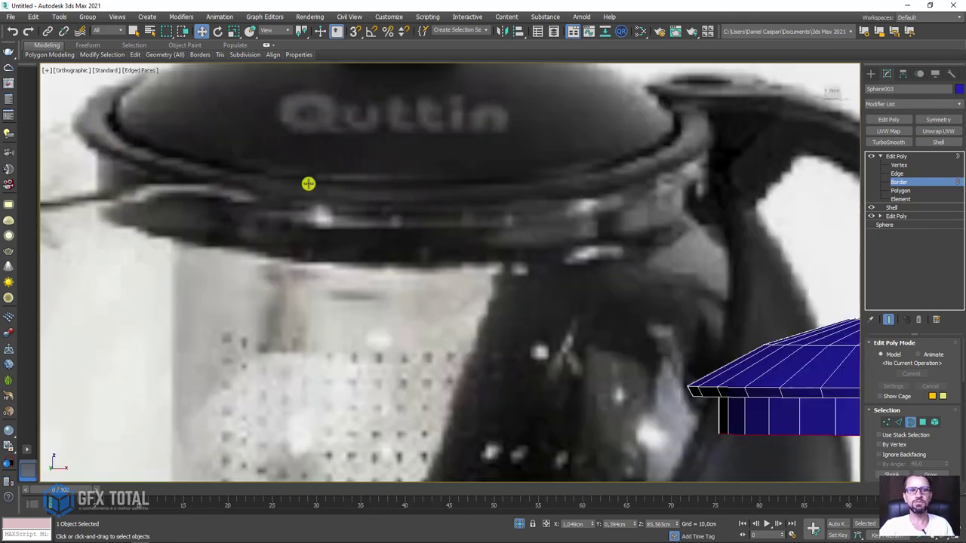
scroll(308, 185, "down", 5)
scroll(572, 231, "up", 5)
middle_click_drag(644, 245, 567, 180, "alt")
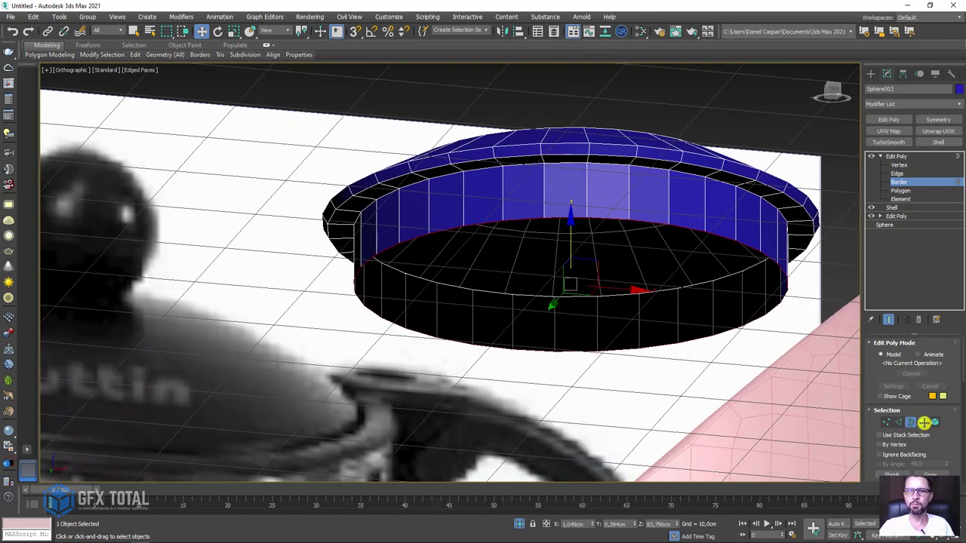
- Select the ring of inner rim wall polygons and grow the selection to include the rim top
left_click(925, 423, "ctrl")
scroll(952, 407, "down", 2)
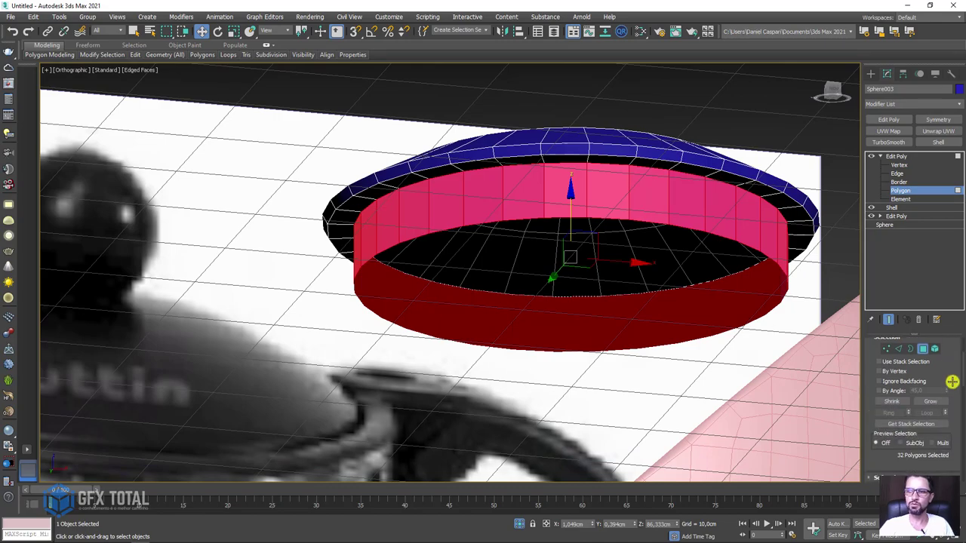
left_click(931, 391)
mouse_move(710, 325)
middle_mouse_down("alt")
mouse_move(692, 328)
mouse_move(714, 330)
mouse_move(705, 308)
middle_mouse_up("alt")
scroll(664, 291, "down", 3)
scroll(537, 235, "up", 1)
scroll(536, 234, "up", 2)
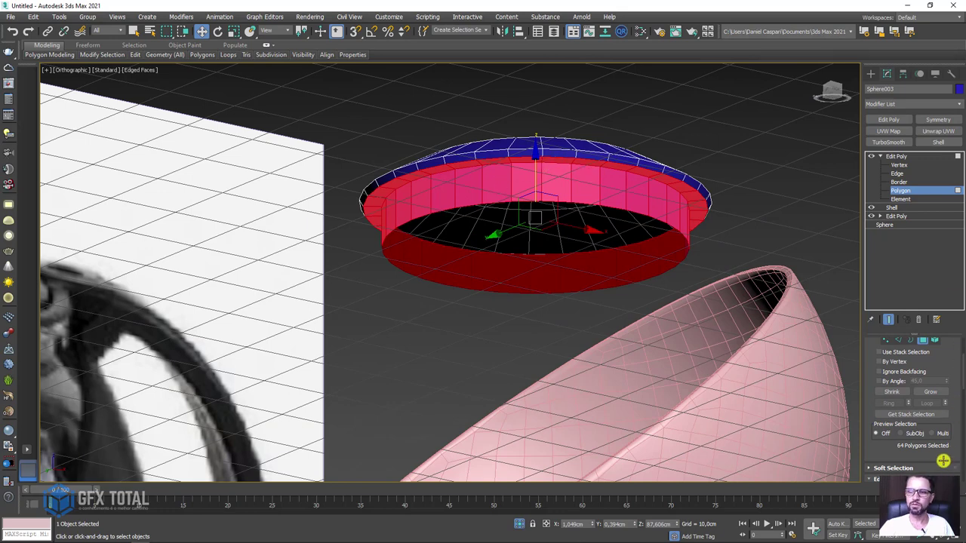
scroll(949, 453, "down", 2)
scroll(953, 423, "down", 2)
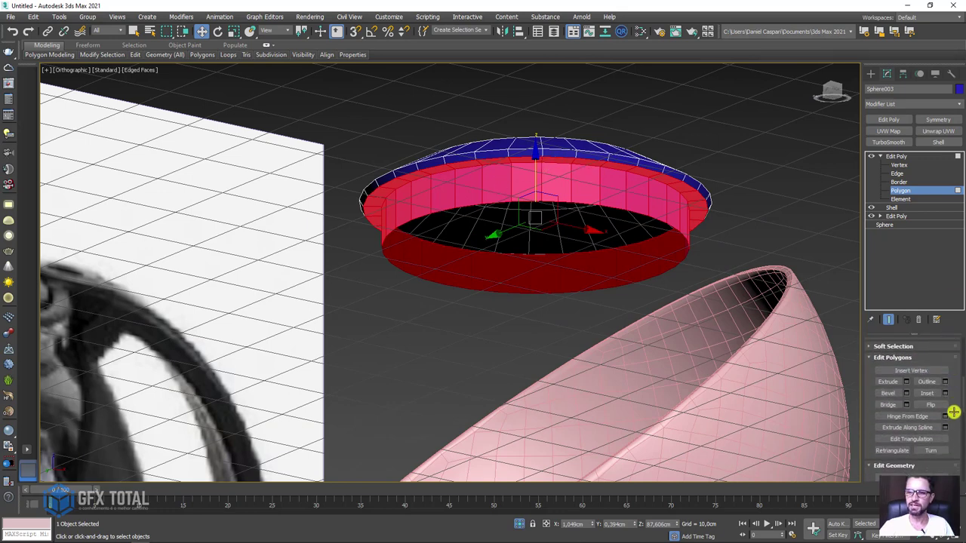
scroll(952, 436, "down", 2)
scroll(944, 380, "down", 2)
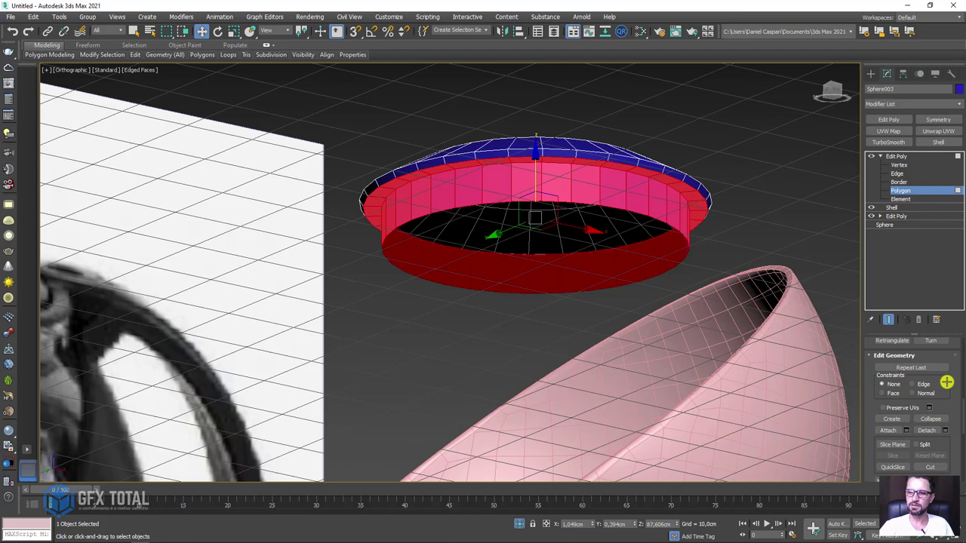
- Detach the selected rim faces as a clone named Object001
left_click(947, 428)
left_click_drag(492, 242, 737, 133)
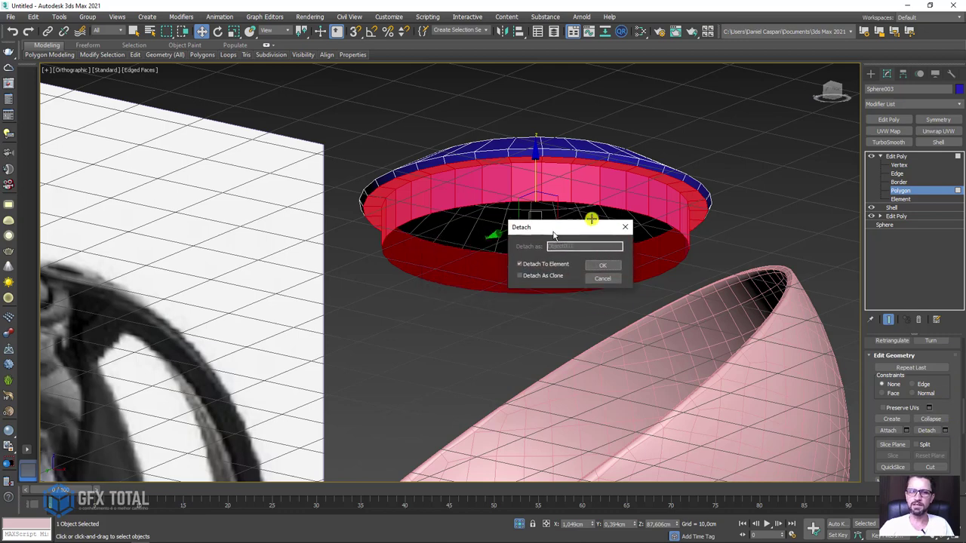
left_click(696, 170)
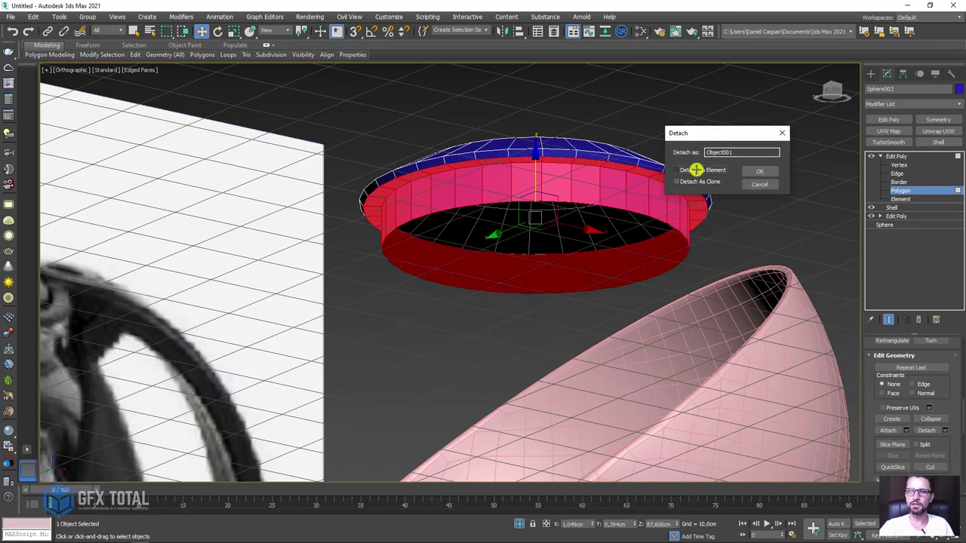
left_click(759, 171)
- Exit polygon level on the lid and select the detached Object001 rim in the viewport
left_click(894, 156)
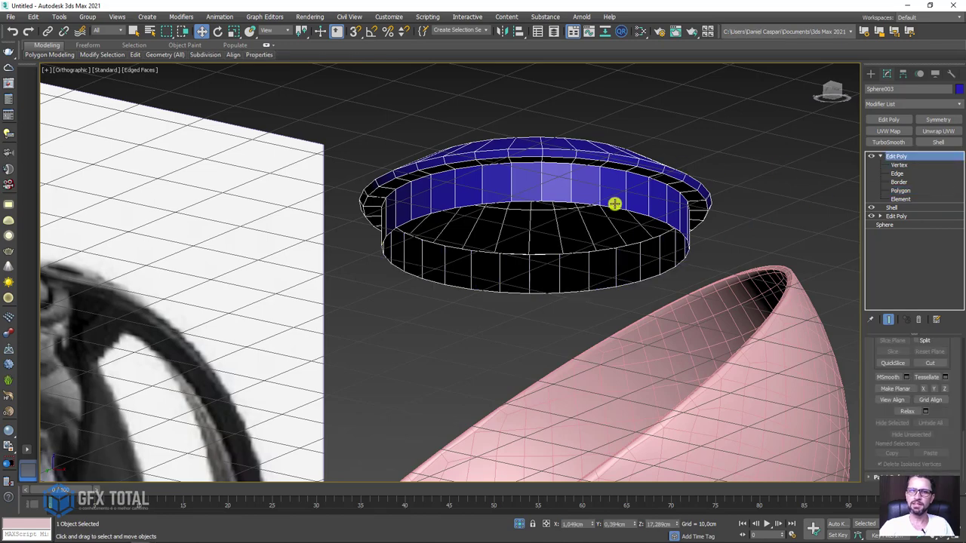
scroll(568, 176, "down", 5)
mouse_move(552, 400)
left_mouse_down()
mouse_move(552, 319)
mouse_move(613, 154)
left_mouse_up()
left_click(648, 192)
scroll(610, 194, "up", 5)
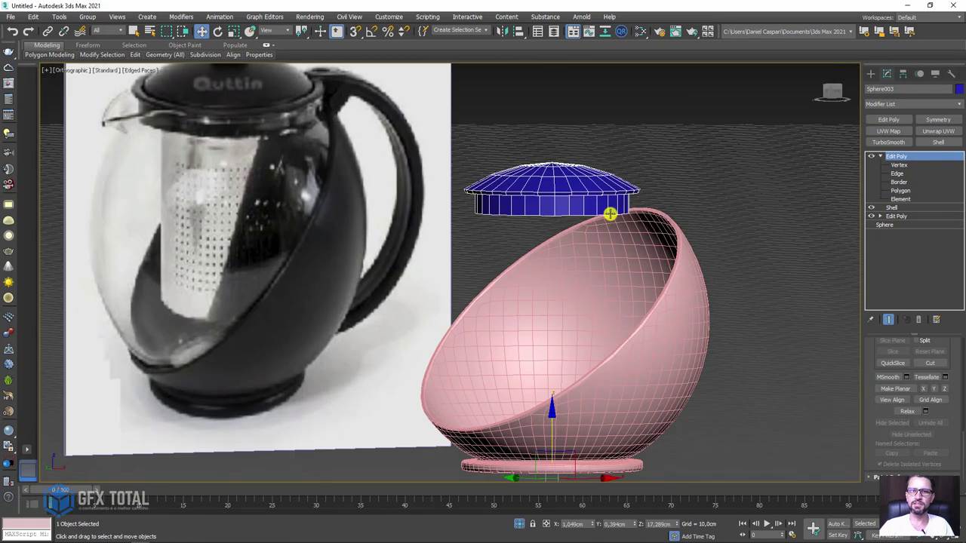
scroll(642, 199, "up", 3)
left_click(632, 199)
scroll(636, 214, "down", 5)
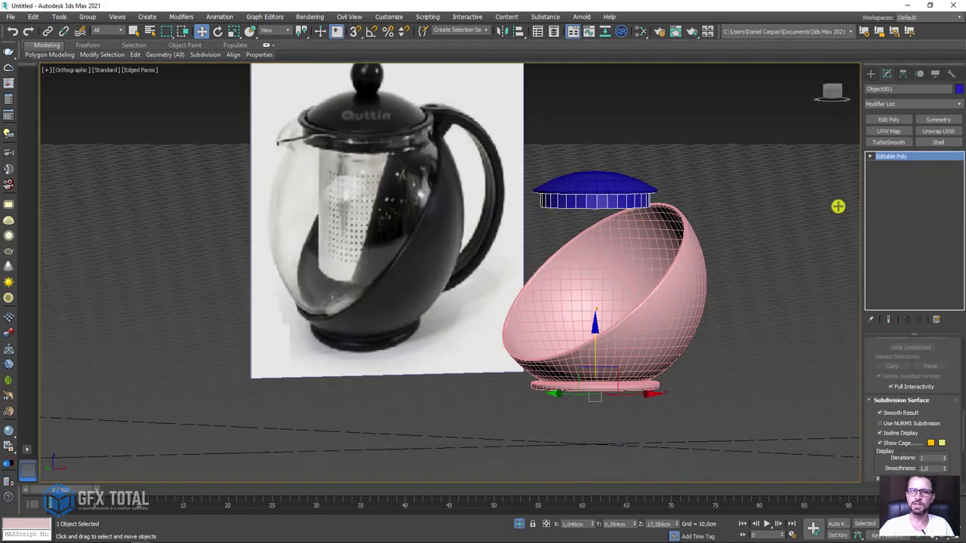
- Select Object001's rim ring at Element level and inspect it from the lid's underside
left_click(870, 157)
left_click(891, 198)
left_click(596, 190)
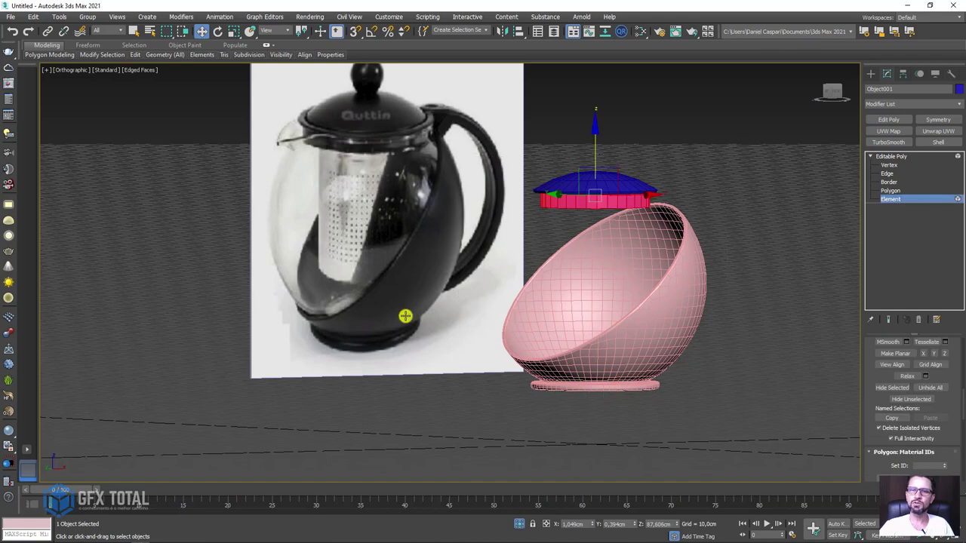
scroll(587, 179, "up", 2)
scroll(587, 180, "up", 2)
middle_click_drag(654, 209, 680, 203, "alt")
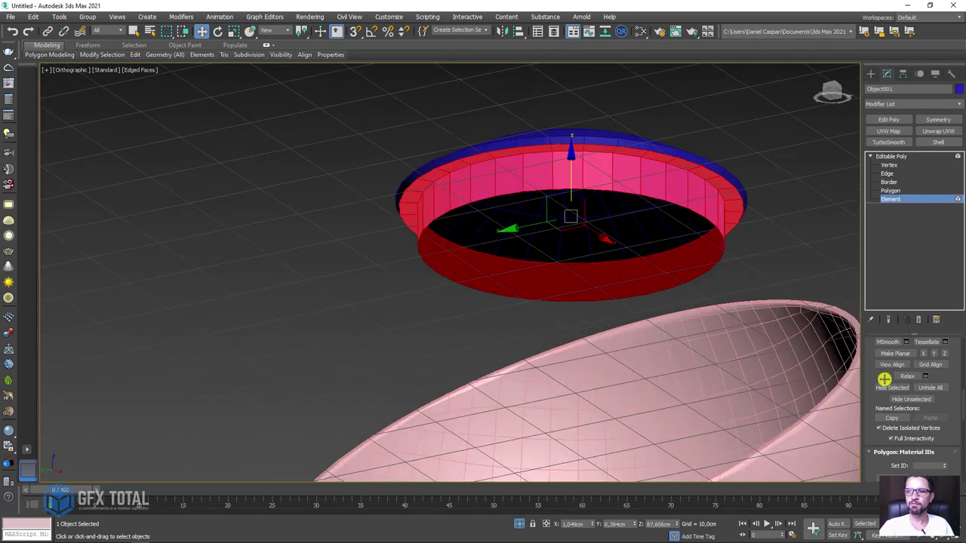
scroll(871, 337, "down", 3)
scroll(875, 362, "up", 3)
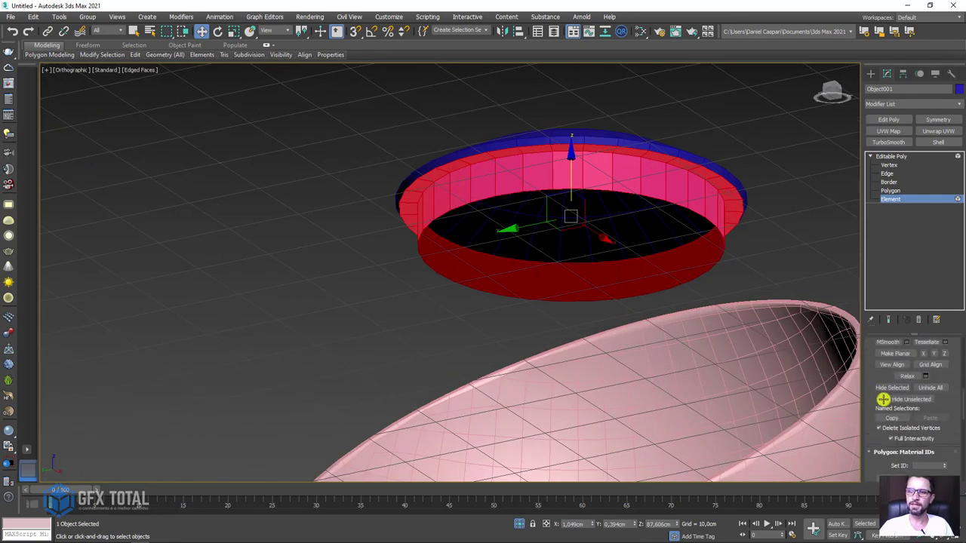
scroll(884, 399, "up", 2)
scroll(875, 427, "up", 2)
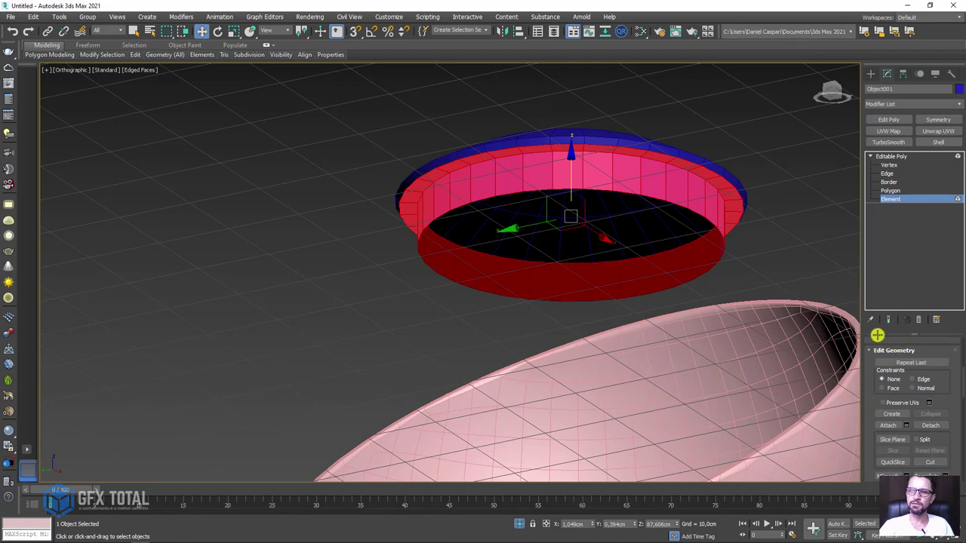
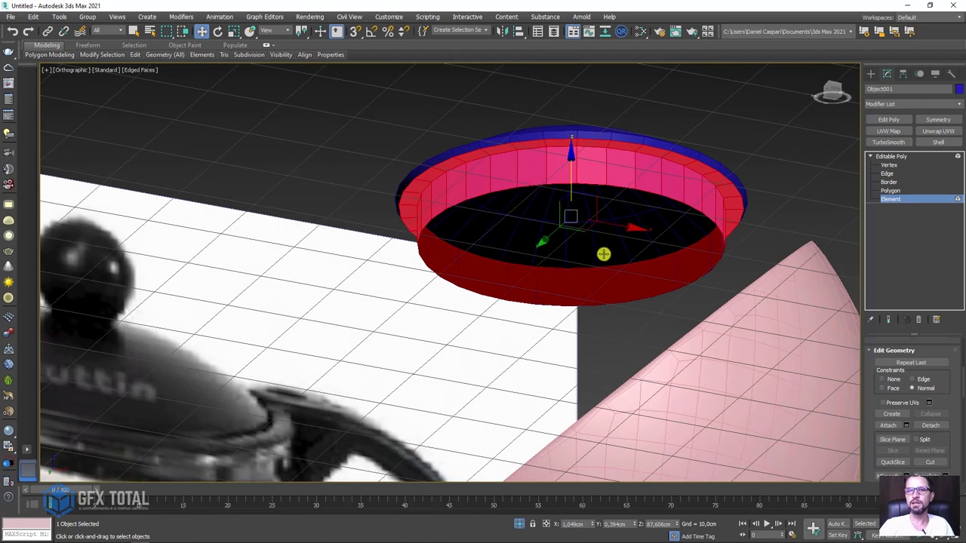
- Raise the lid's ring element along Z so it sits just beneath the blue dome cap
scroll(602, 228, "up", 3)
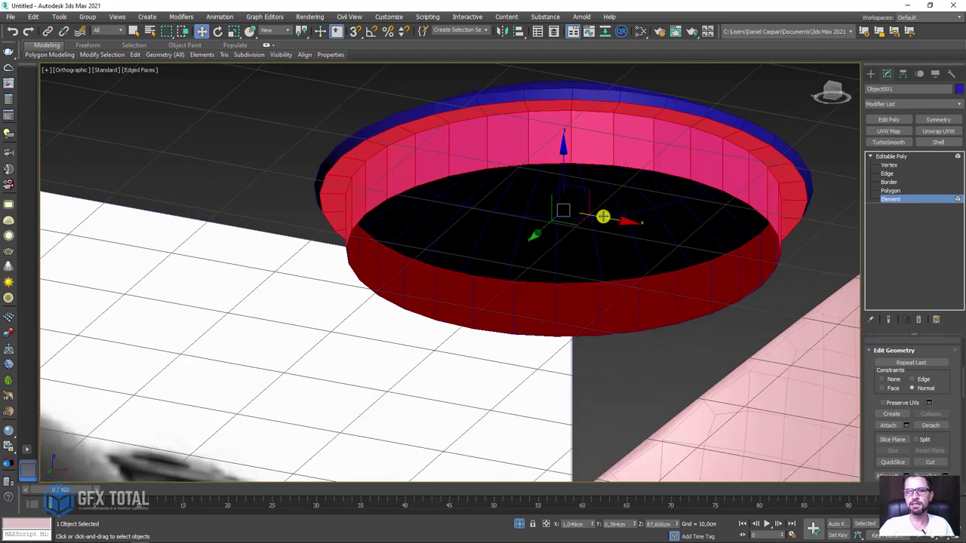
mouse_move(602, 217)
left_mouse_down()
mouse_move(638, 220)
mouse_move(551, 222)
mouse_move(660, 224)
mouse_move(593, 228)
mouse_move(611, 243)
mouse_move(627, 237)
mouse_move(581, 233)
mouse_move(610, 238)
left_mouse_up()
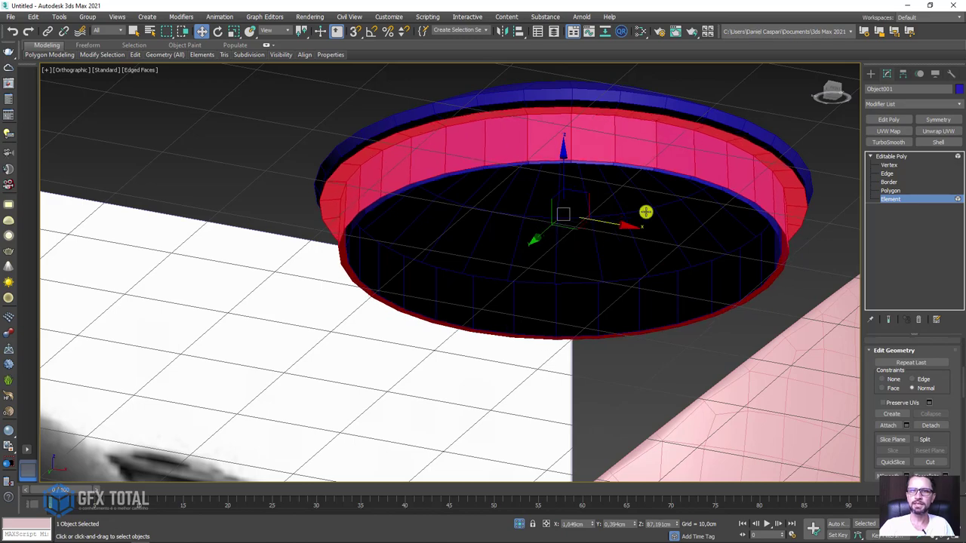
mouse_move(645, 211)
middle_mouse_down("alt")
mouse_move(781, 170)
mouse_move(760, 167)
middle_mouse_up("alt")
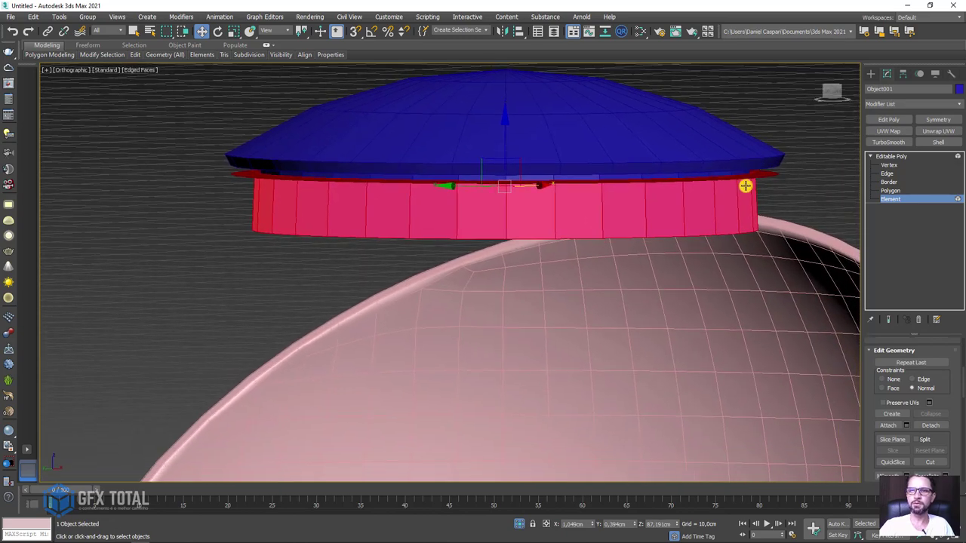
left_click(888, 156)
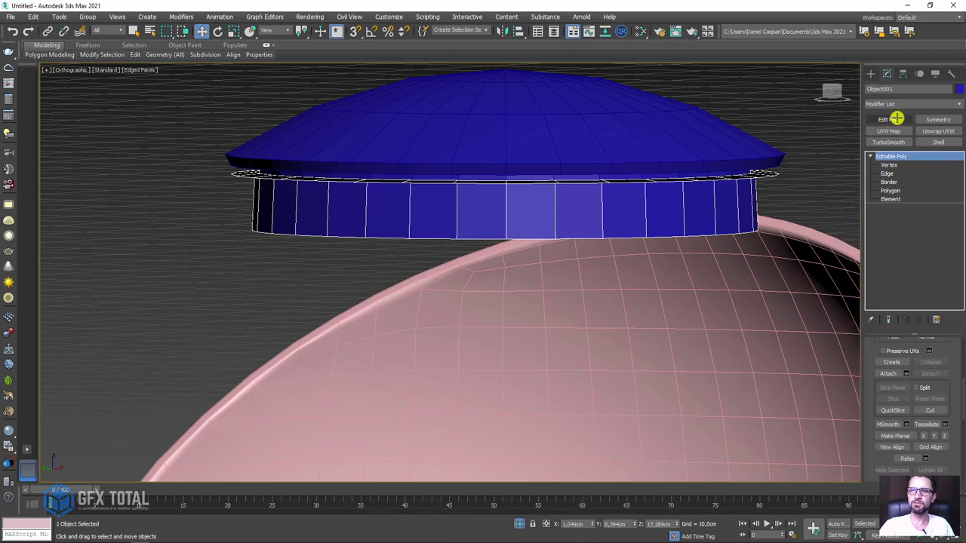
- Add an Edit Poly modifier to the lid and select the ring's inner top edge loop
left_click(897, 118)
mouse_move(818, 225)
middle_mouse_down("alt")
mouse_move(759, 201)
mouse_move(761, 210)
middle_mouse_up("alt")
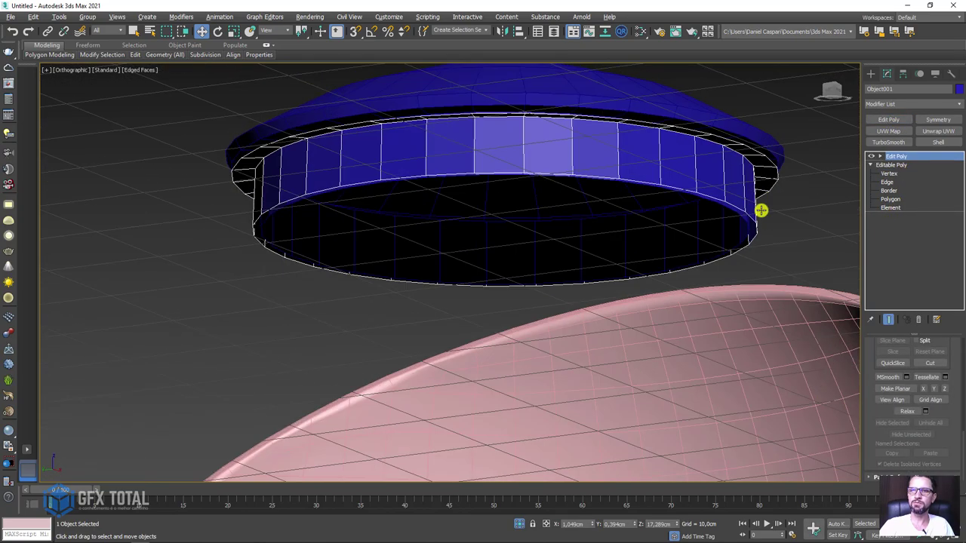
left_click(903, 182)
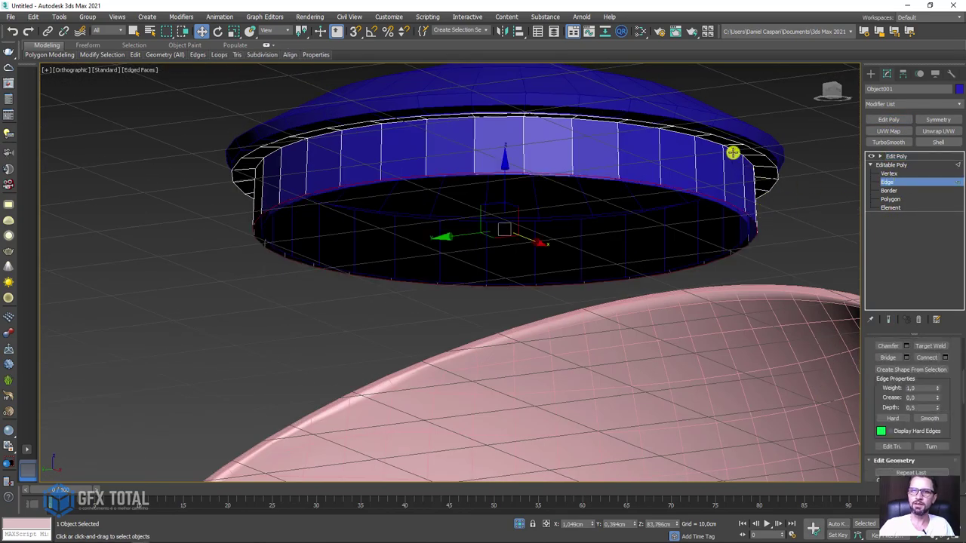
middle_click_drag(729, 182, 739, 191, "alt")
double_click(735, 199)
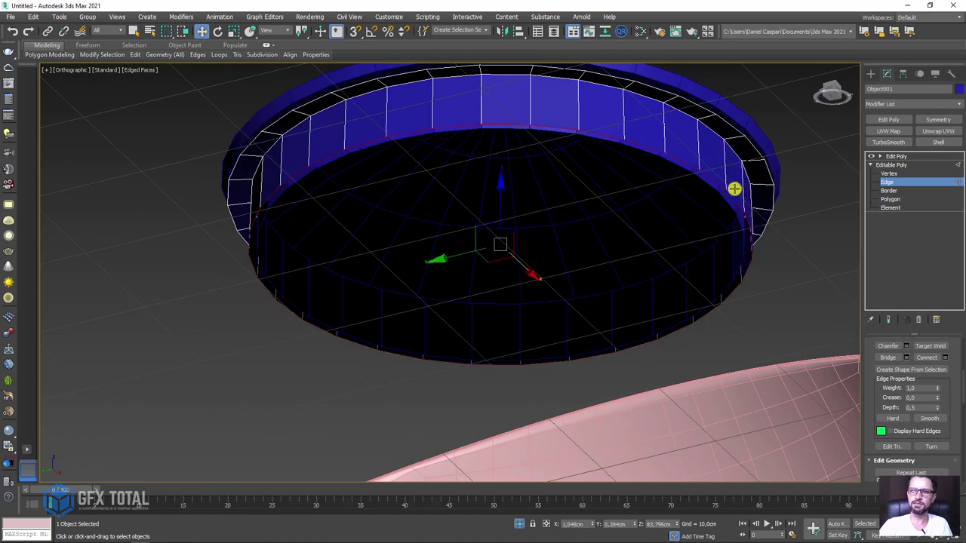
left_click(732, 150)
double_click(732, 151)
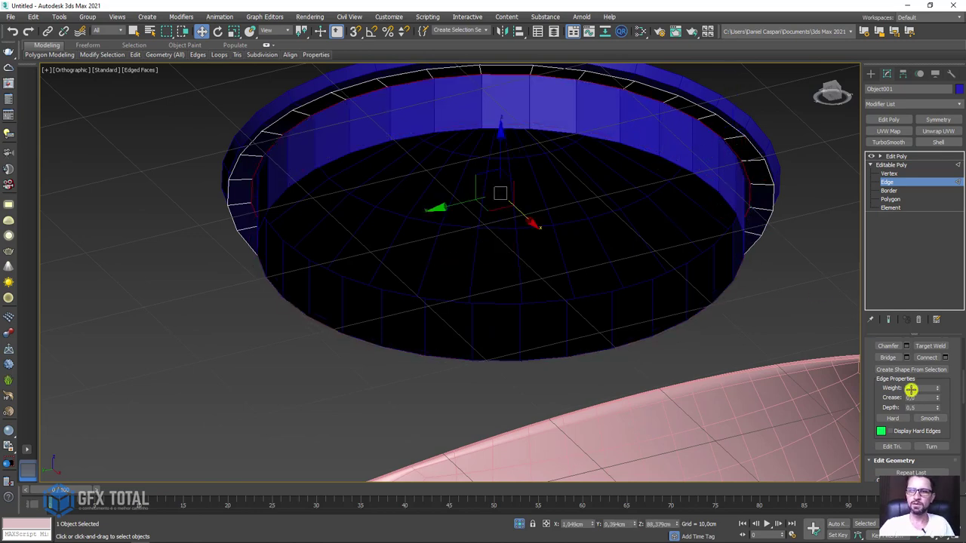
- Lower the inner top edge loop slightly and return to the Edit Poly level
left_click_drag(875, 392, 875, 297)
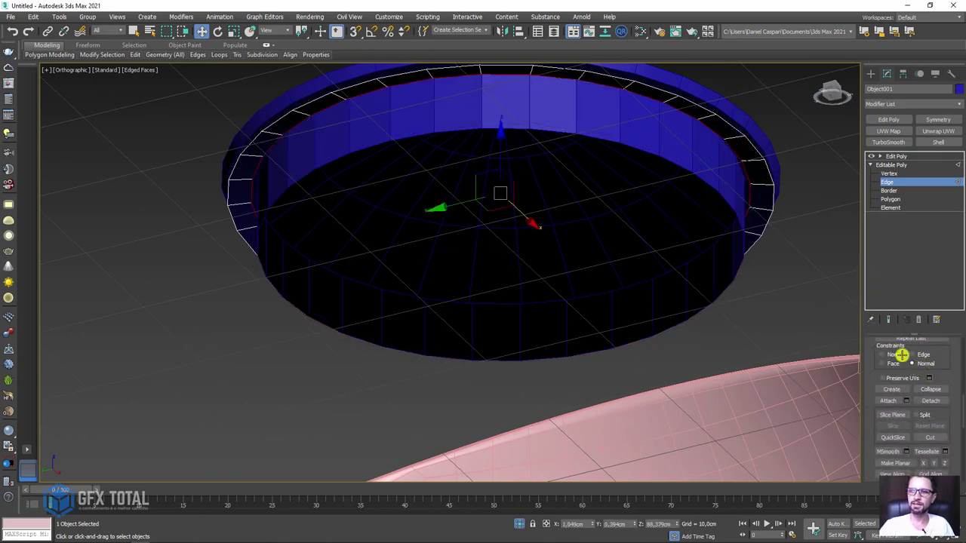
left_click_drag(493, 148, 506, 191)
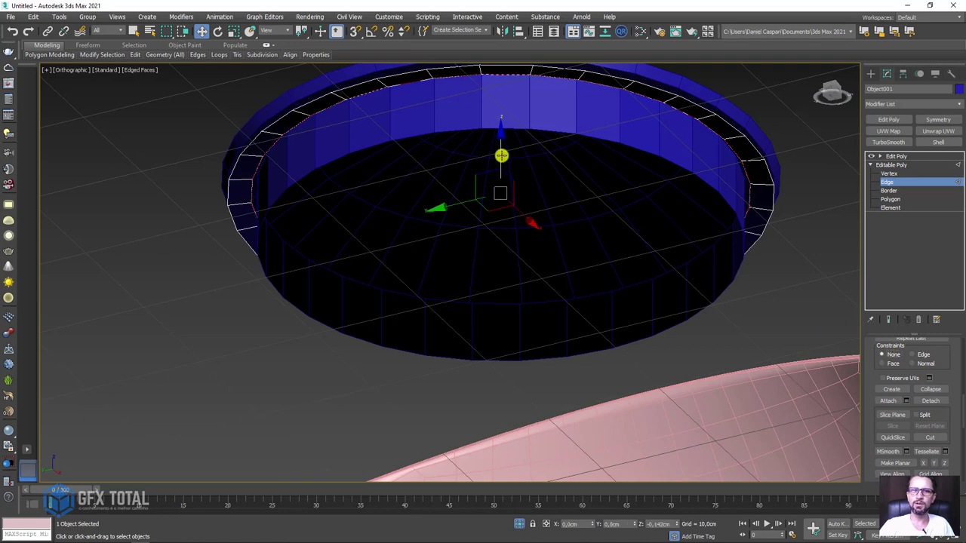
key("shift+z")
key("shift+z")
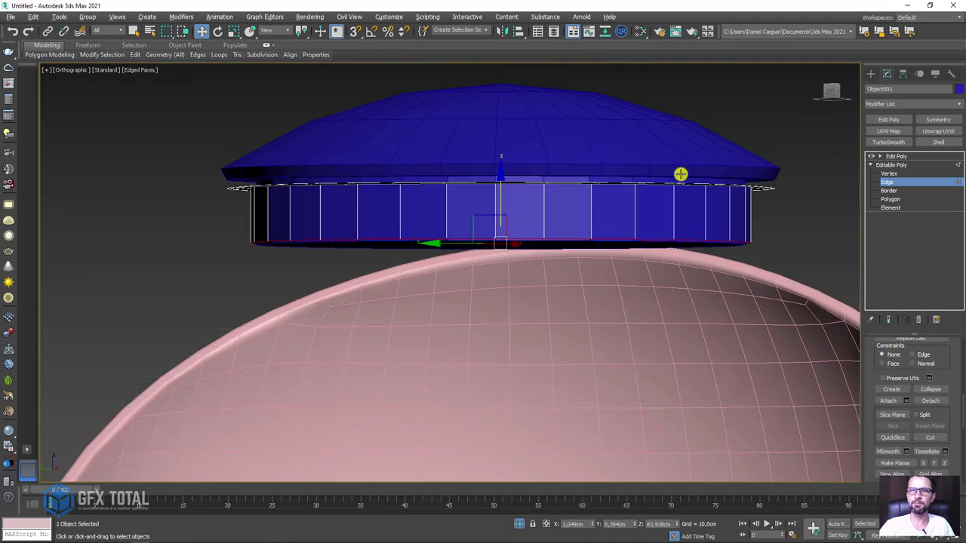
left_click(898, 165)
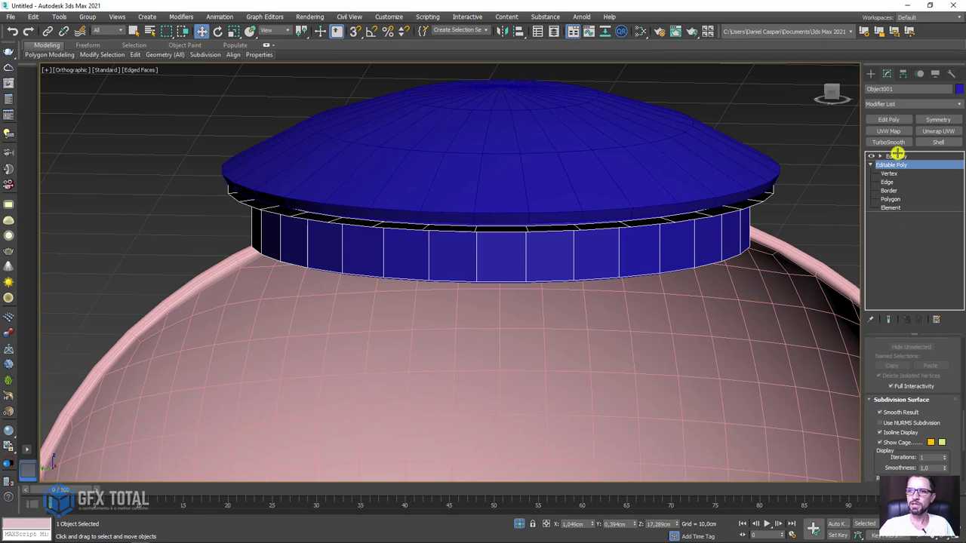
left_click(899, 155)
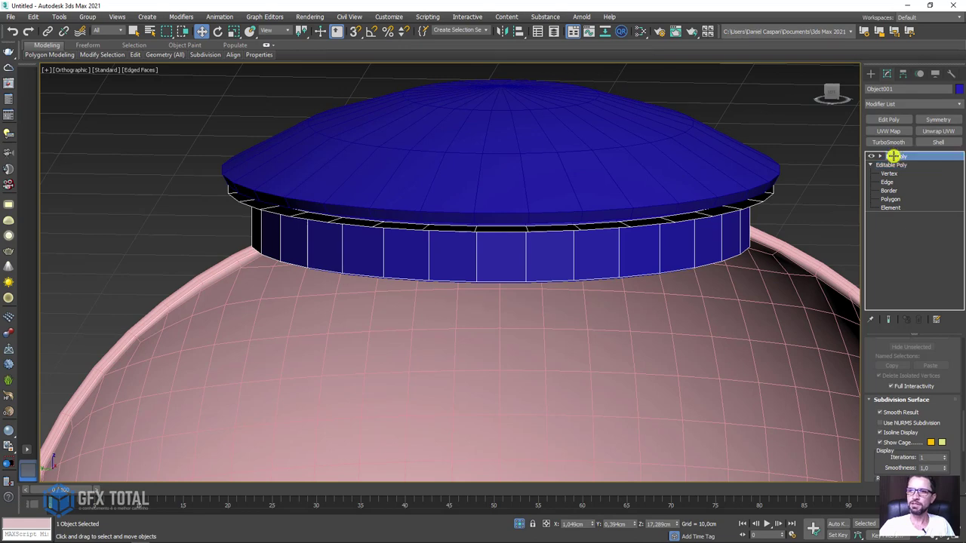
left_click(957, 104)
- Add a Shell modifier with Inner Amount 0 and Outer Amount about 0,78cm
left_click_drag(956, 146, 951, 446)
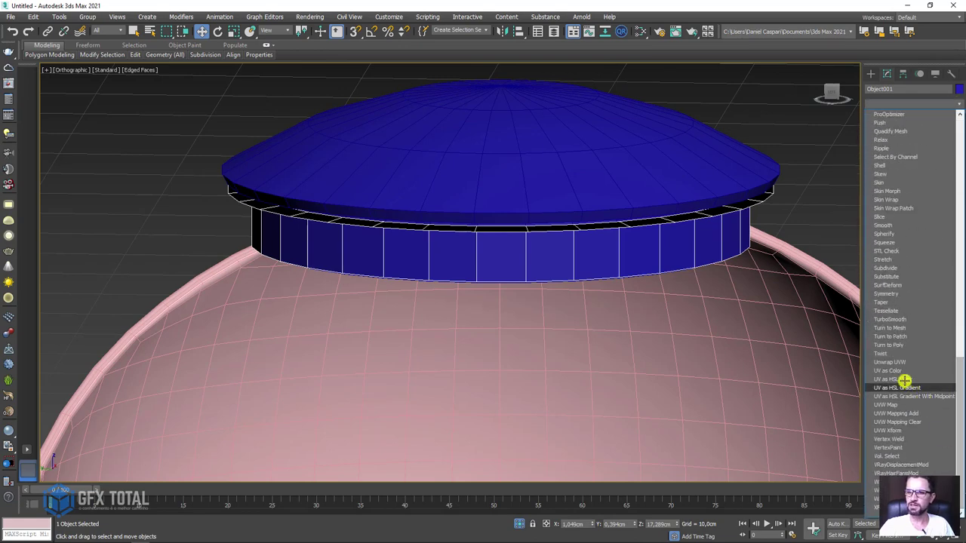
left_click(882, 165)
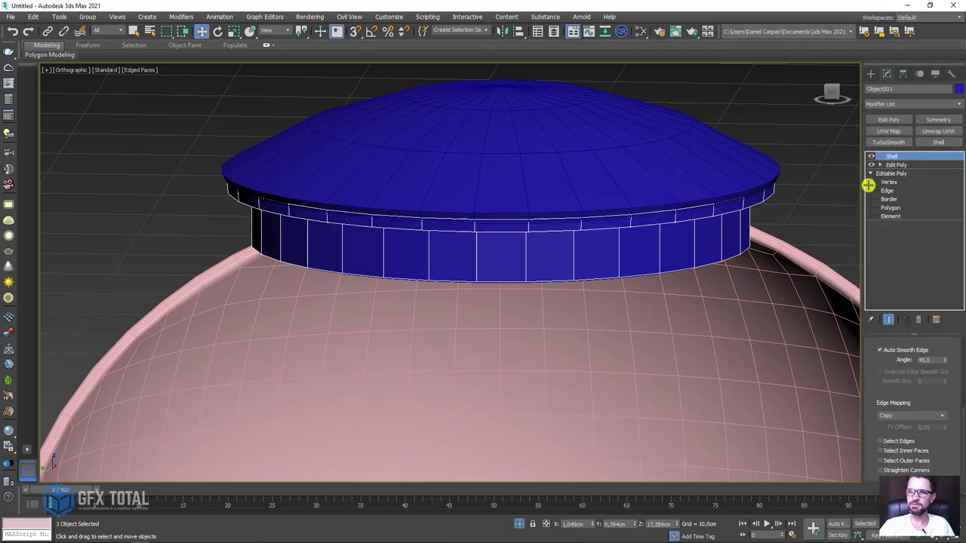
left_click_drag(950, 347, 956, 477)
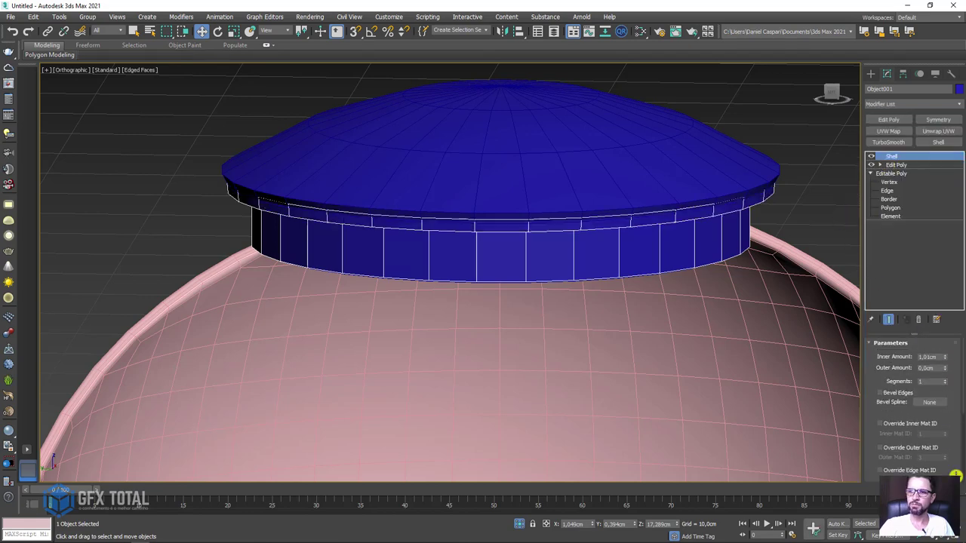
right_click(945, 357)
left_click_drag(946, 367, 936, 330)
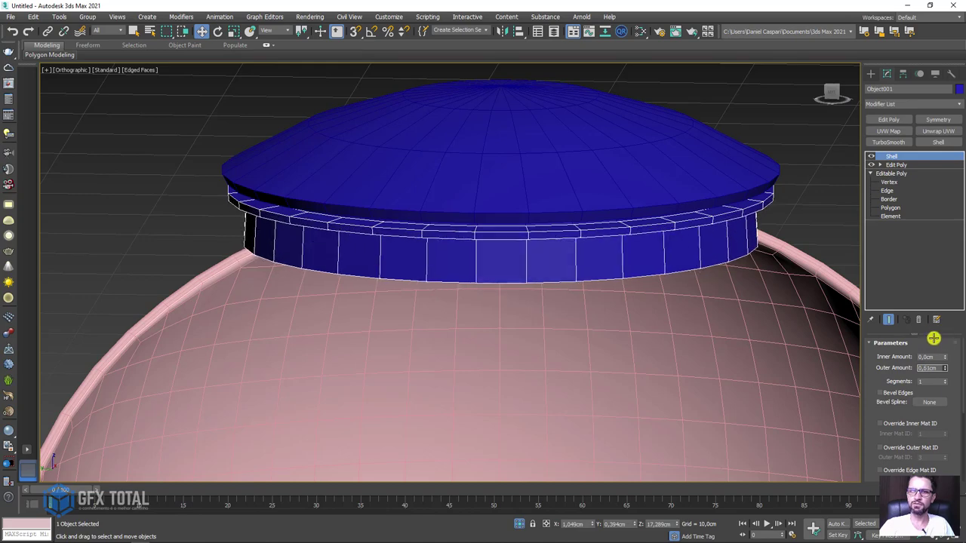
- Turn on Straighten Corners for the Shell and inspect the thickened band
scroll(765, 294, "up", 5)
middle_click_drag(765, 294, 758, 178, "alt")
left_click_drag(950, 436, 948, 279)
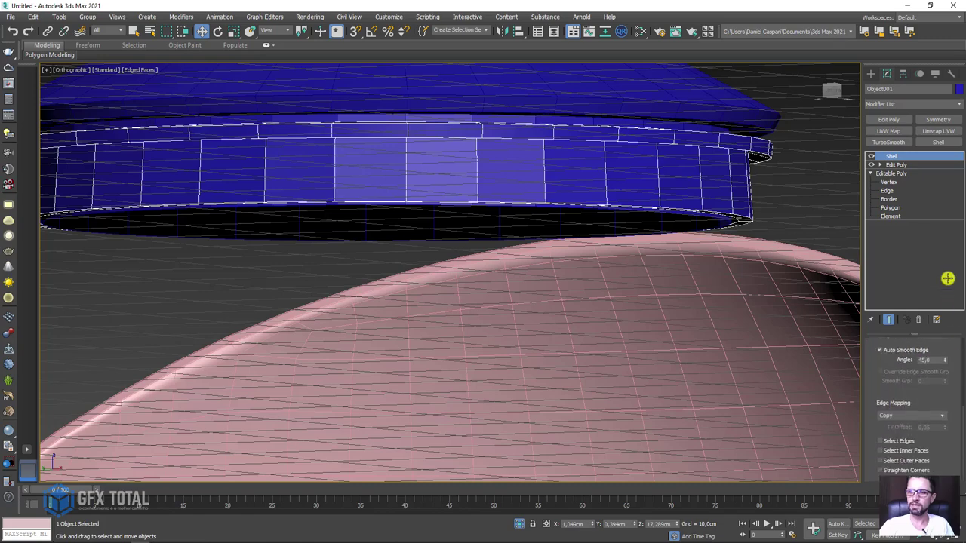
left_click(894, 469)
mouse_move(759, 261)
middle_mouse_down("alt")
mouse_move(763, 282)
mouse_move(777, 280)
middle_mouse_up("alt")
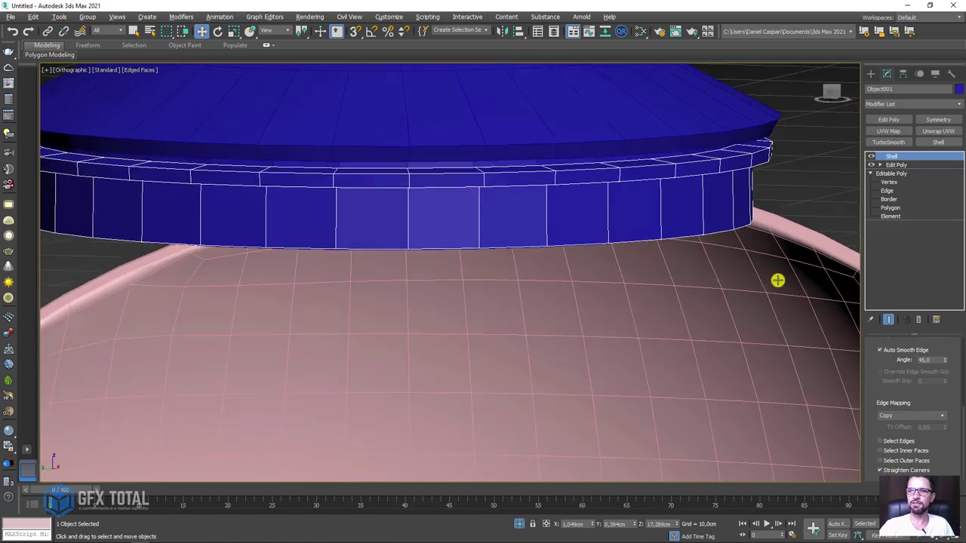
scroll(777, 280, "down", 2)
scroll(811, 250, "down", 4)
middle_click_drag(795, 233, 809, 243, "alt")
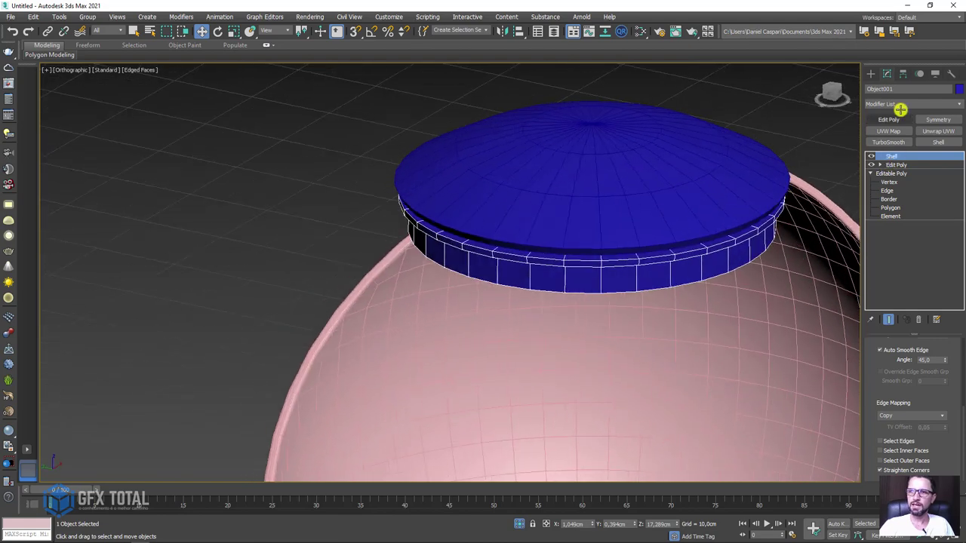
- Add another Edit Poly above the Shell and select the lid's rim edge loop
left_click(889, 121)
left_click(880, 157)
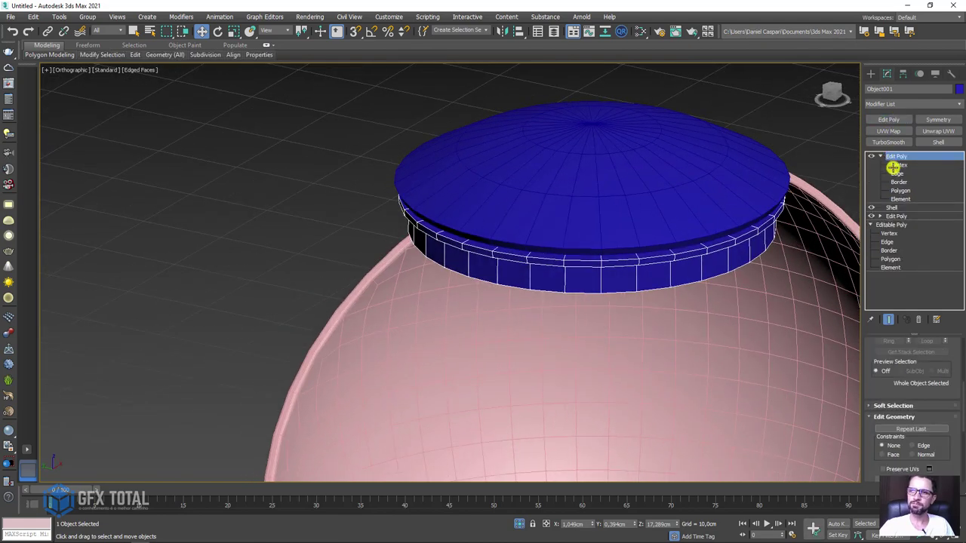
left_click(897, 174)
double_click(751, 233)
scroll(742, 235, "up", 3)
left_click(741, 235)
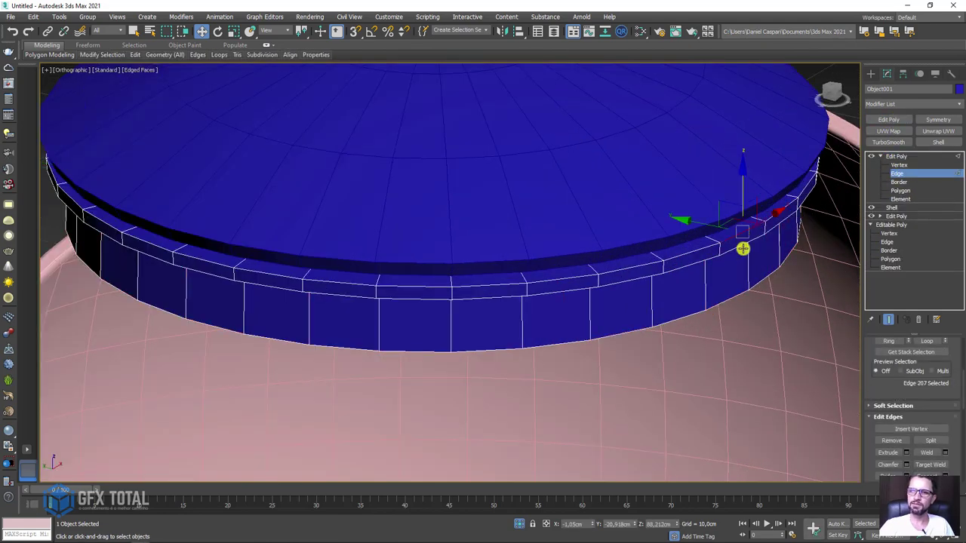
left_click(927, 340)
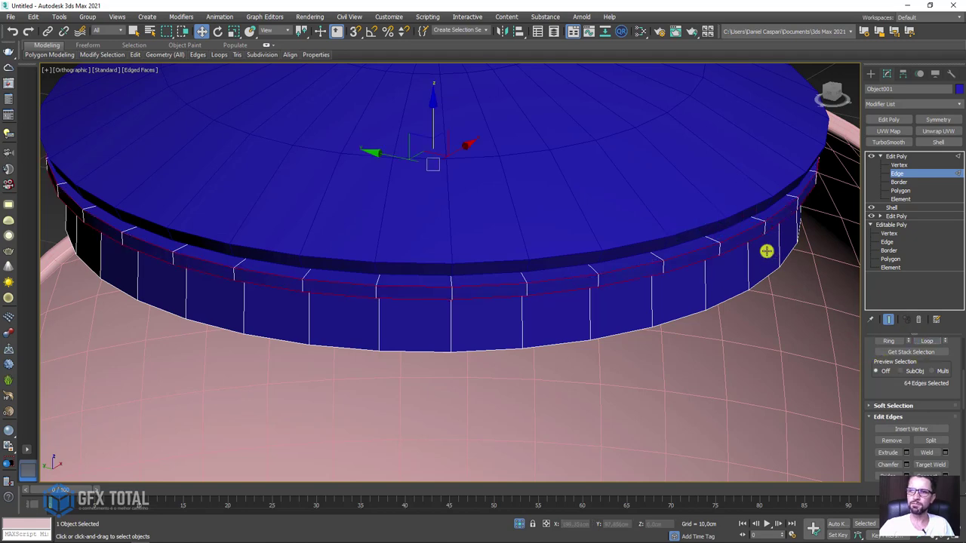
- Uniformly scale the rim edge loop outward to 103%
key("r")
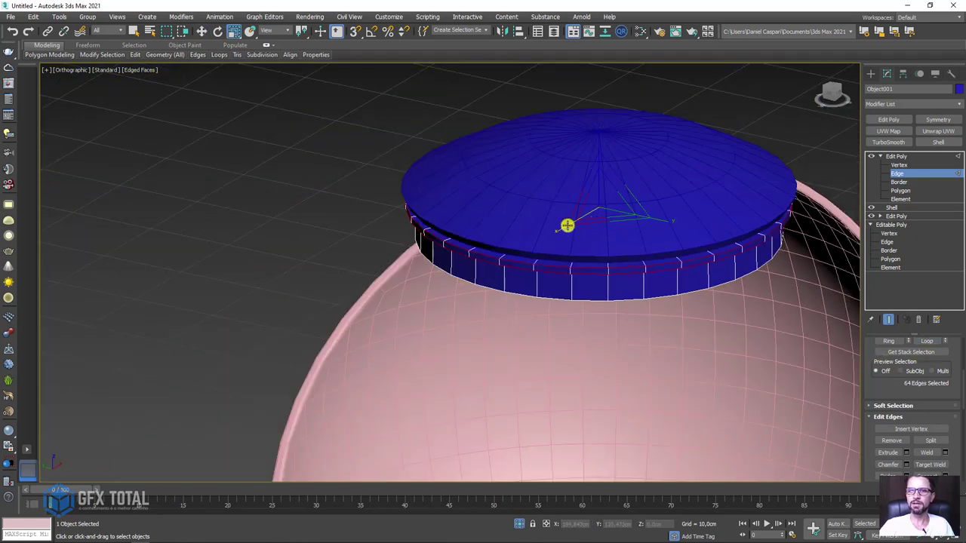
left_click_drag(617, 225, 626, 219)
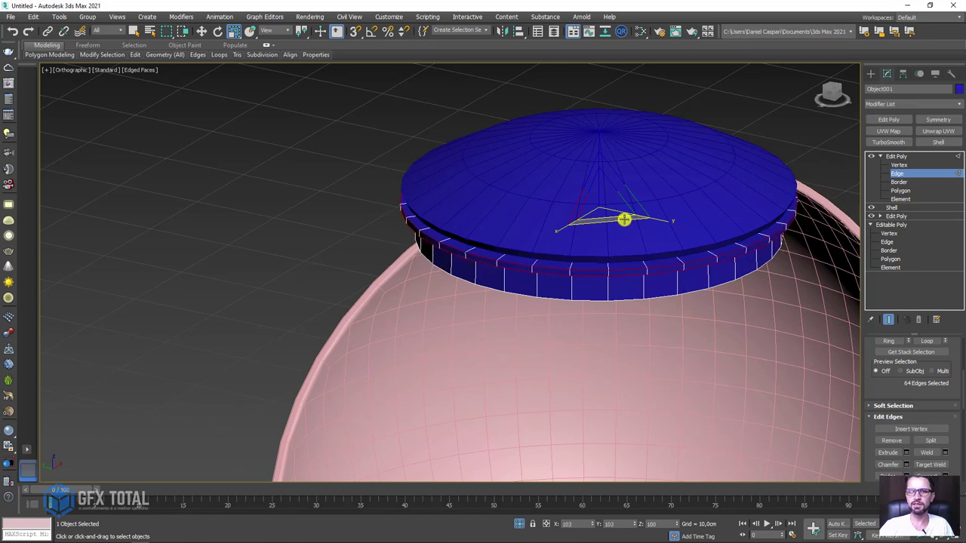
middle_click_drag(658, 269, 662, 240, "alt")
scroll(695, 230, "up", 1)
scroll(777, 211, "up", 2)
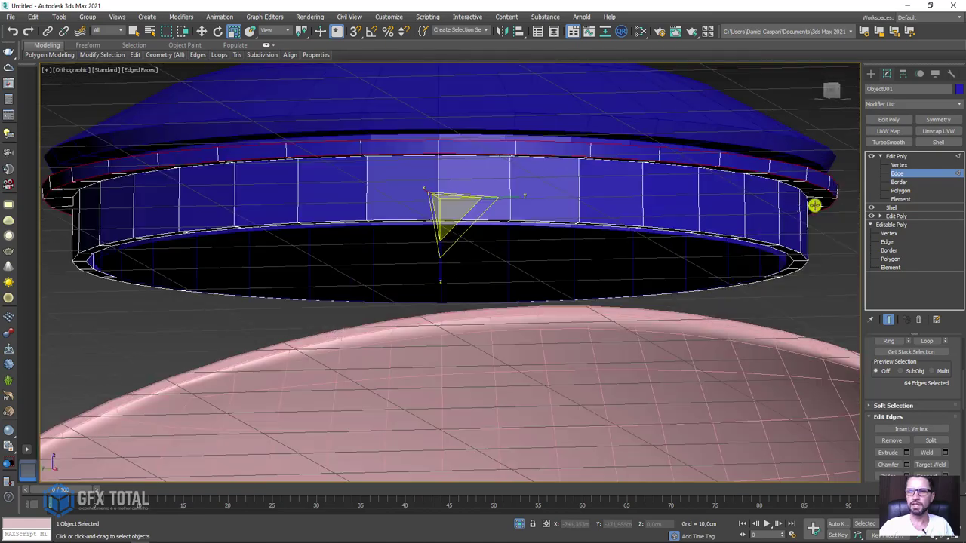
scroll(800, 223, "up", 2)
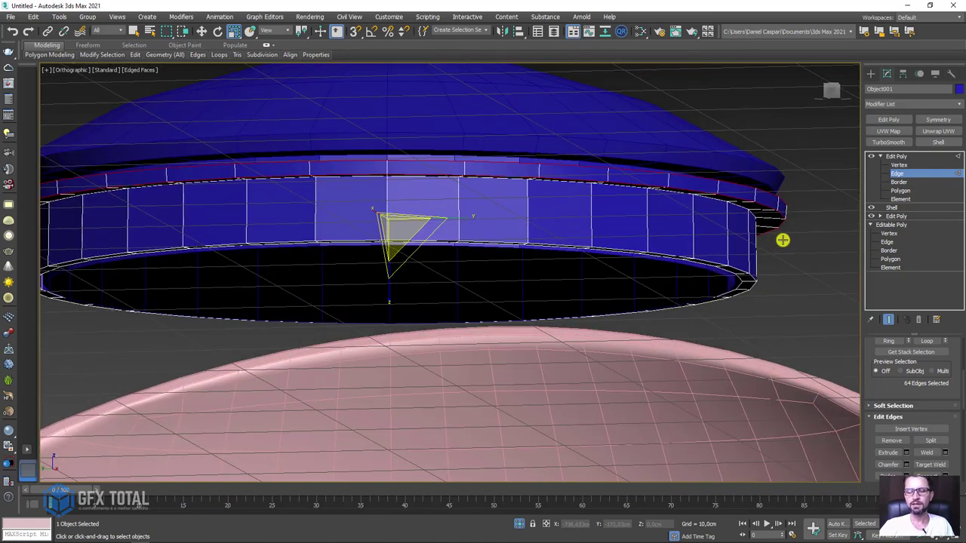
key("f")
scroll(453, 291, "up", 2)
scroll(433, 249, "up", 3)
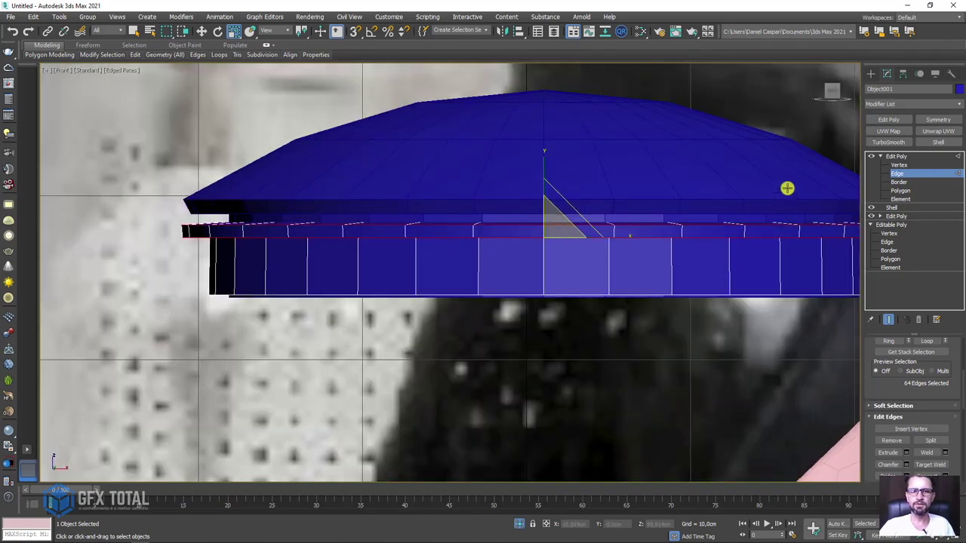
- Select the lid's rim vertices and scale them flat into a level ring
left_click(896, 165)
scroll(770, 194, "down", 2)
scroll(520, 241, "down", 2)
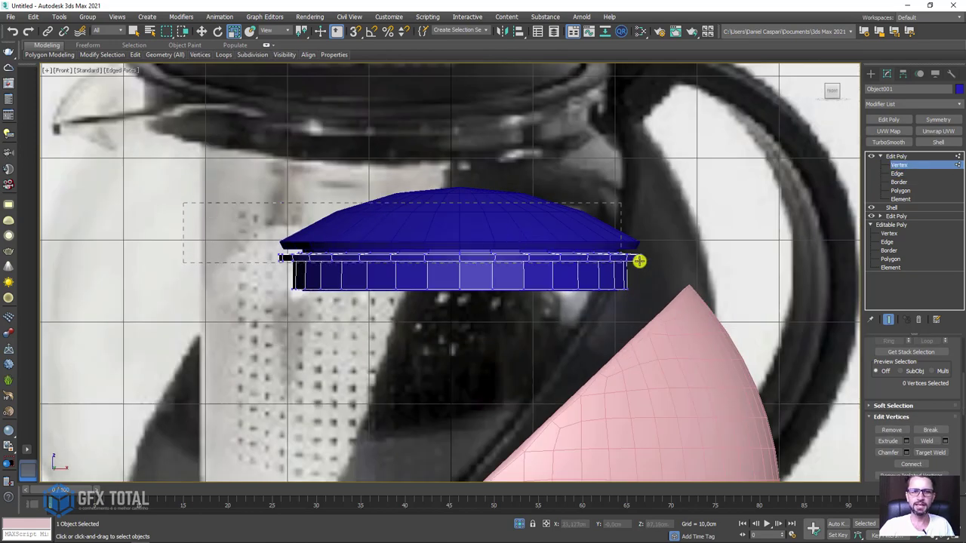
left_click_drag(703, 257, 704, 259)
scroll(511, 249, "up", 5)
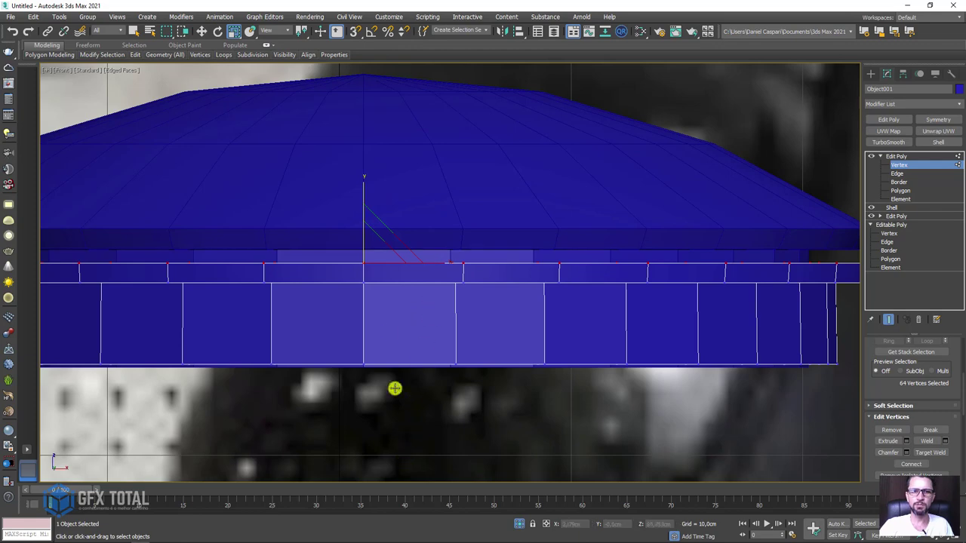
scroll(408, 363, "down", 4)
left_click_drag(584, 324, 223, 324)
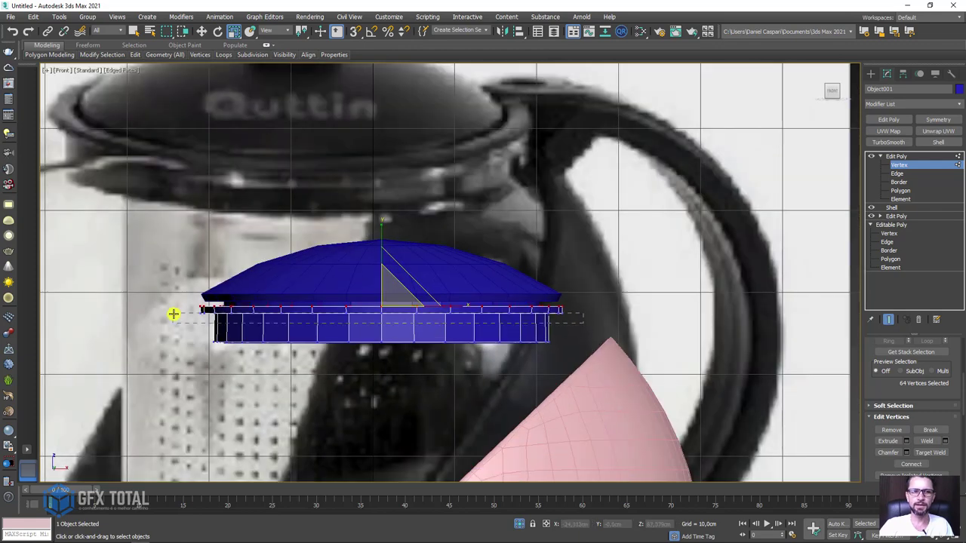
scroll(310, 307, "up", 6)
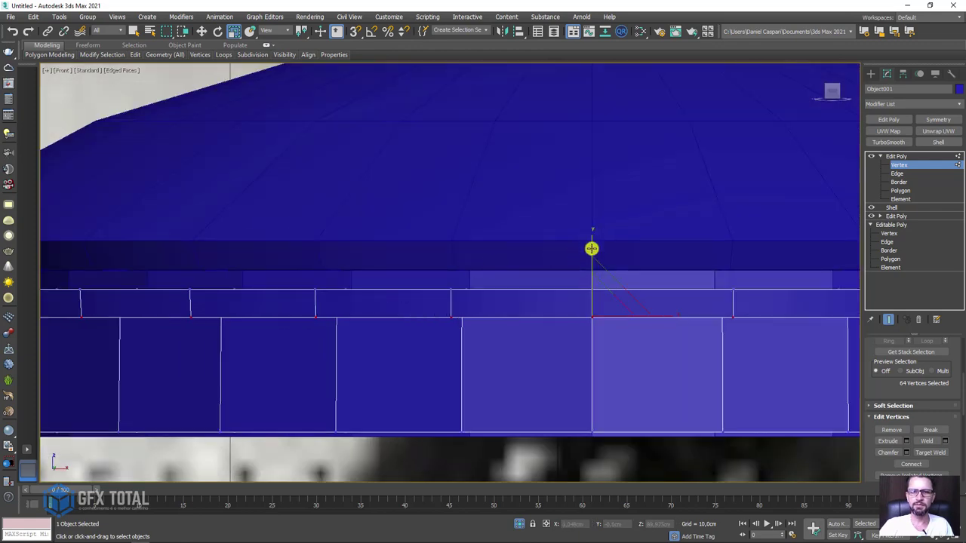
left_click_drag(591, 247, 592, 309)
- Lower then slightly raise the rim vertex row so the lip sits just under the dome
key("w")
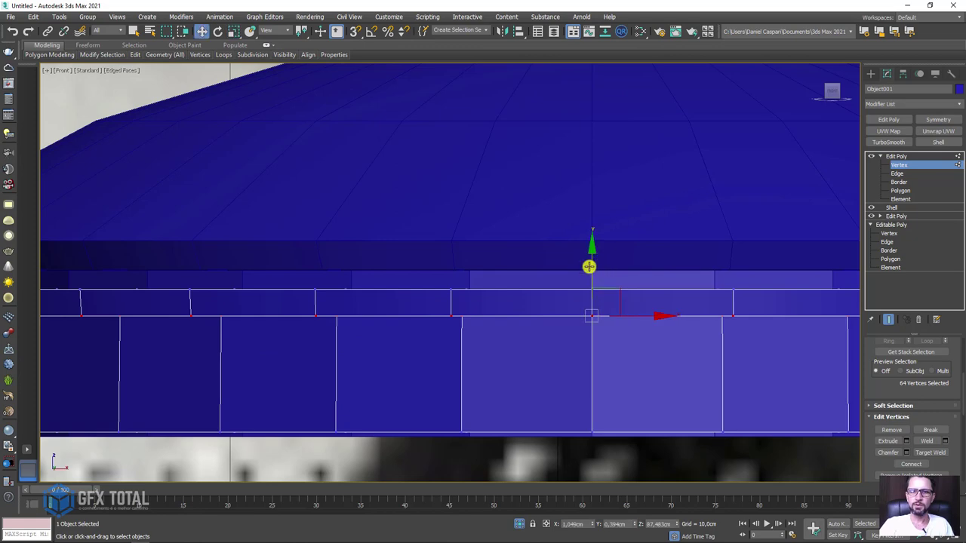
left_click_drag(589, 267, 582, 284)
scroll(577, 291, "down", 5)
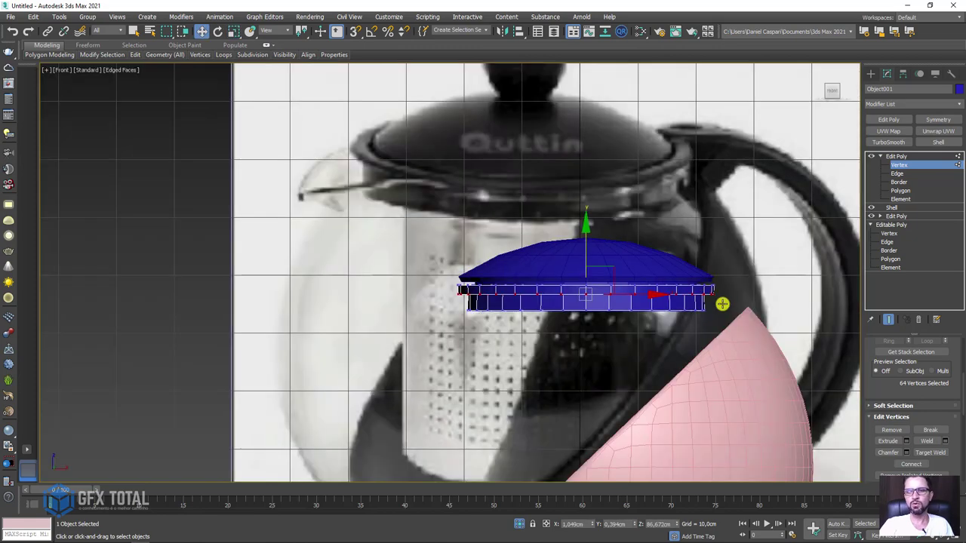
scroll(501, 277, "up", 4)
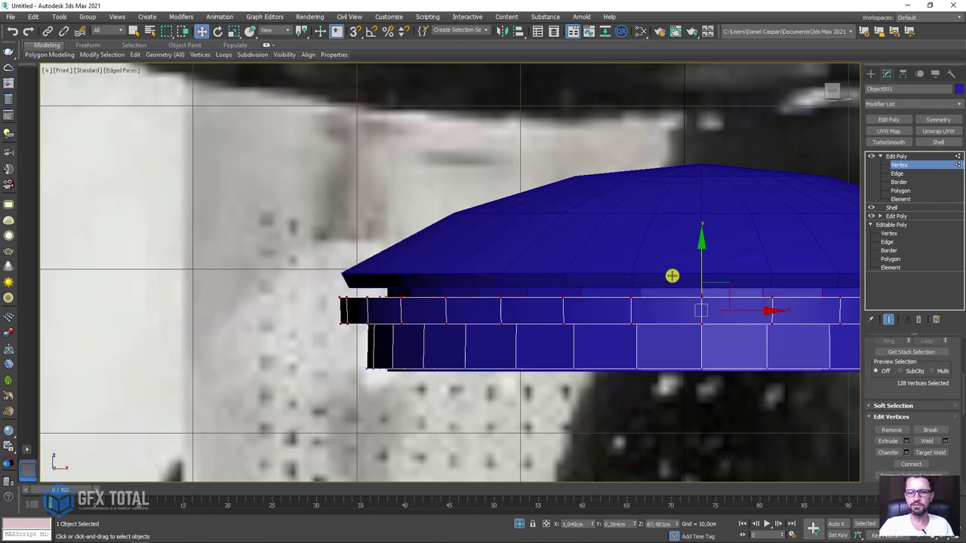
left_click_drag(696, 270, 717, 260)
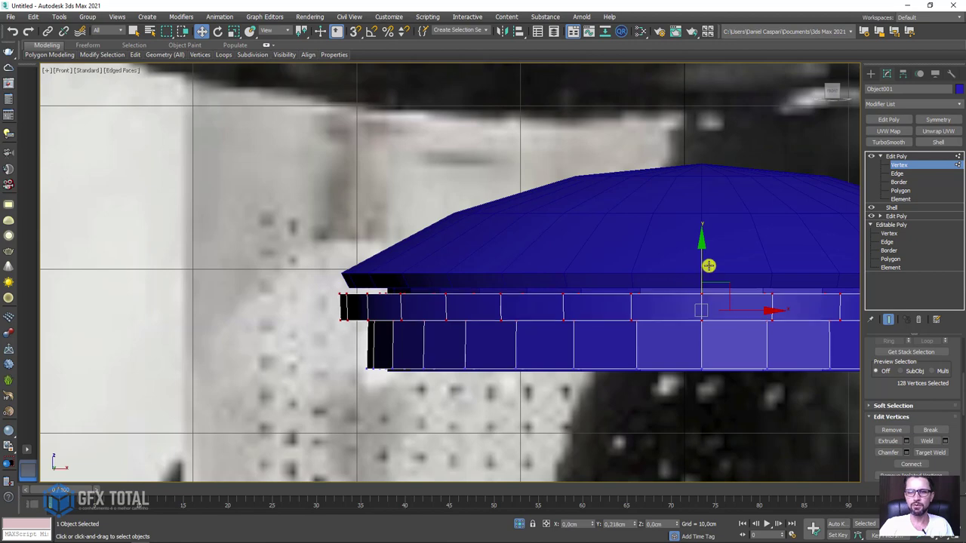
left_click(920, 165)
left_click(880, 156)
key("p")
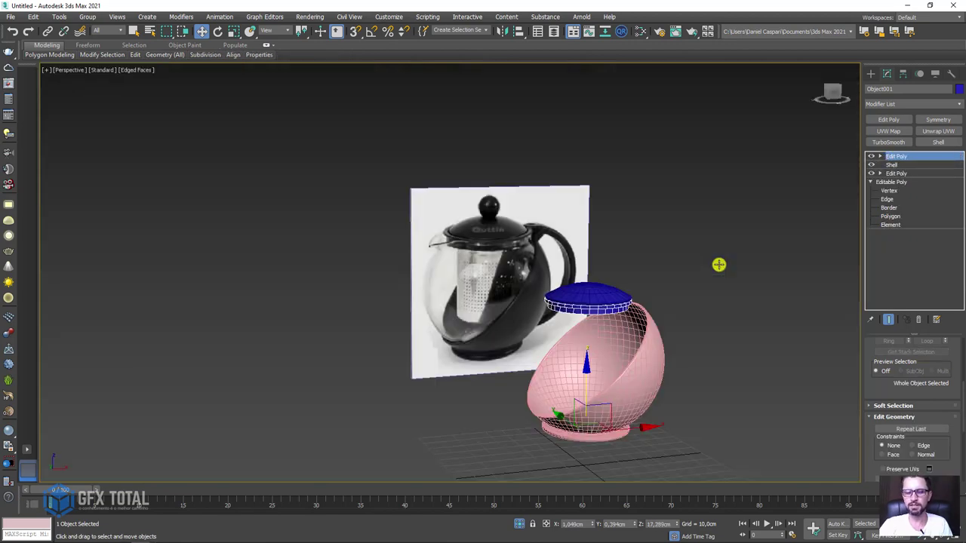
scroll(679, 272, "down", 2)
middle_click_drag(637, 257, 621, 280, "alt")
scroll(659, 302, "up", 5)
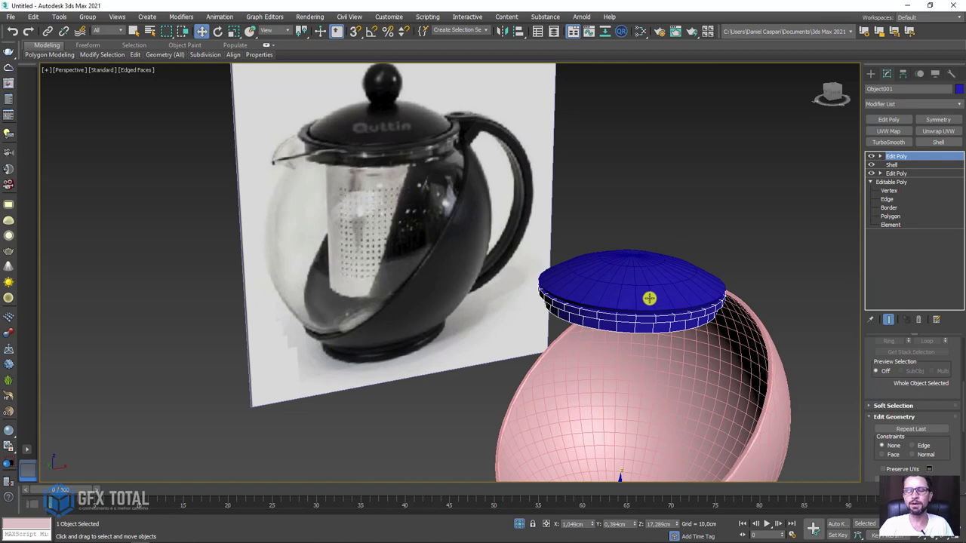
left_click(649, 298)
key("z")
scroll(554, 277, "down", 4)
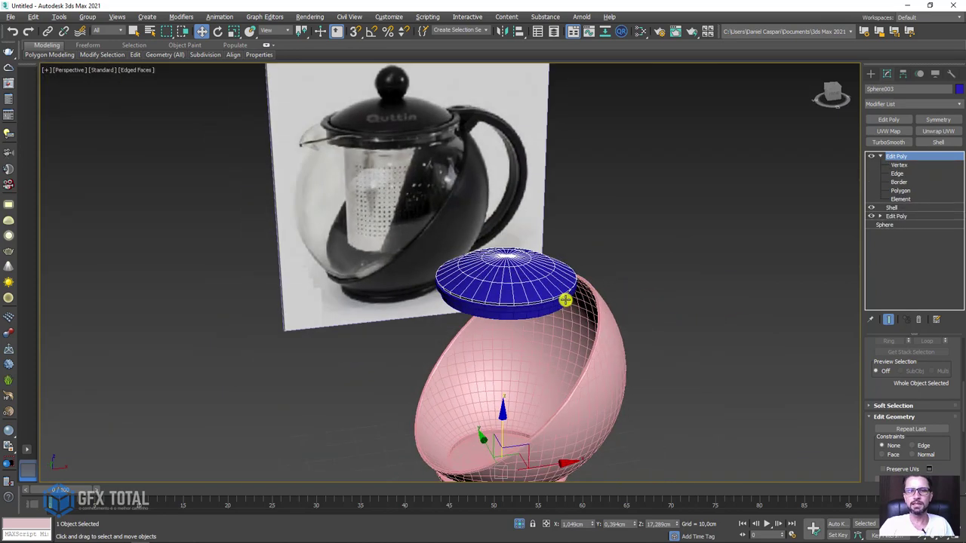
mouse_move(594, 302)
middle_mouse_down("alt")
mouse_move(513, 309)
mouse_move(569, 287)
mouse_move(576, 308)
middle_mouse_up("alt")
left_click(567, 308)
scroll(580, 221, "up", 3)
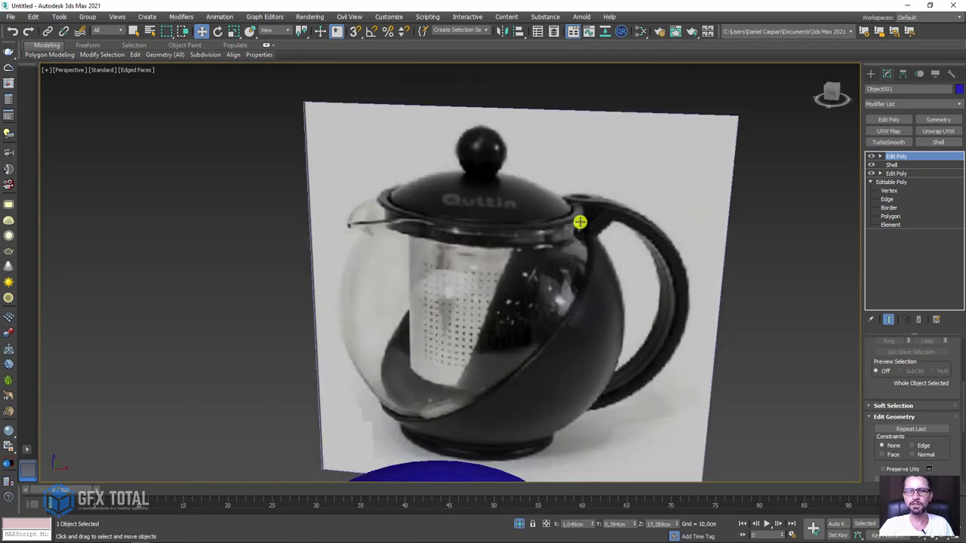
scroll(580, 221, "up", 2)
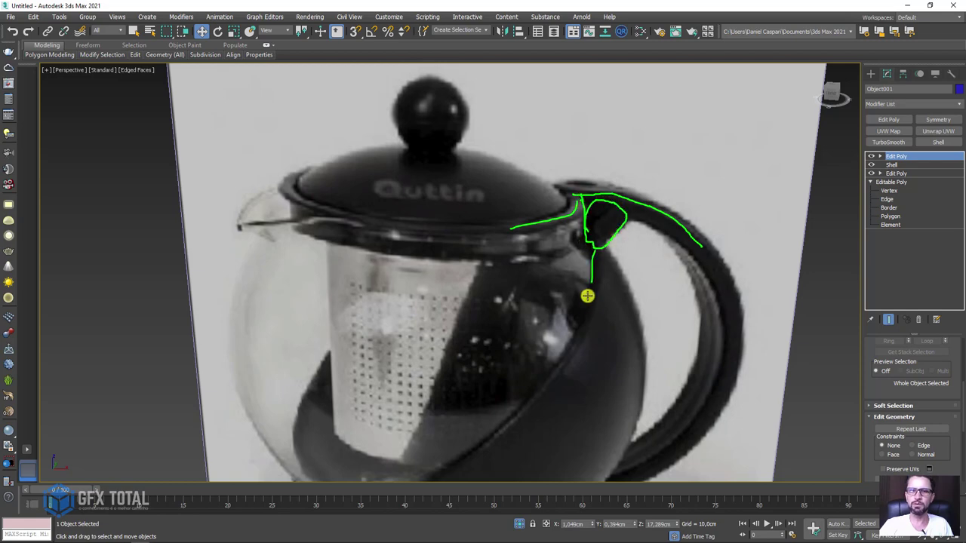
scroll(655, 307, "down", 10)
scroll(649, 332, "up", 2)
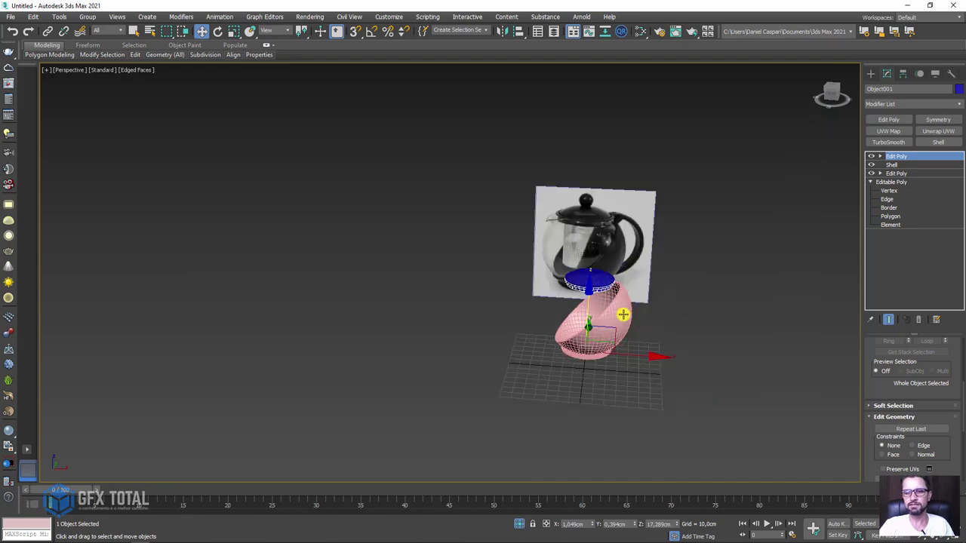
scroll(604, 280, "up", 3)
- Select the pink bowl and go to its Edit Poly modifier beneath the smoothing
left_click(611, 291)
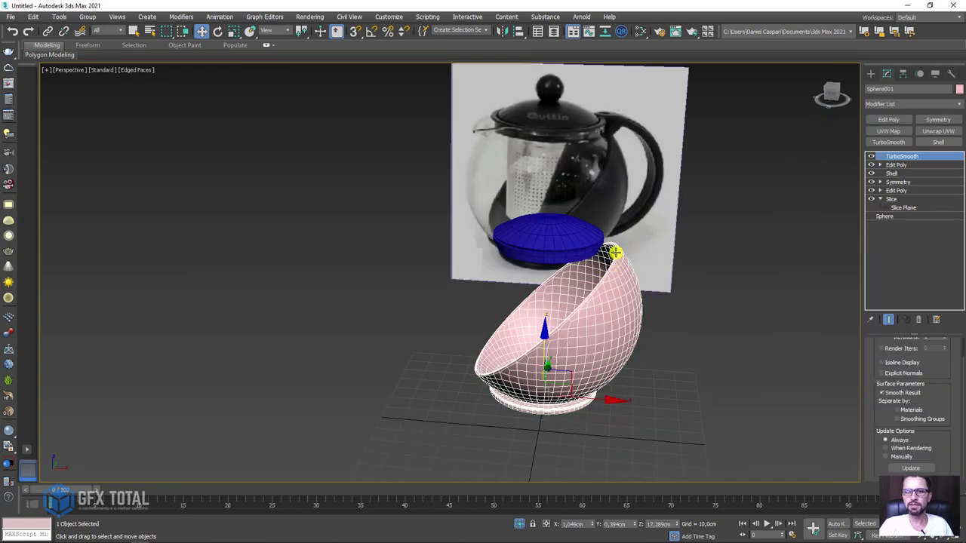
scroll(574, 226, "up", 4)
left_click(568, 211)
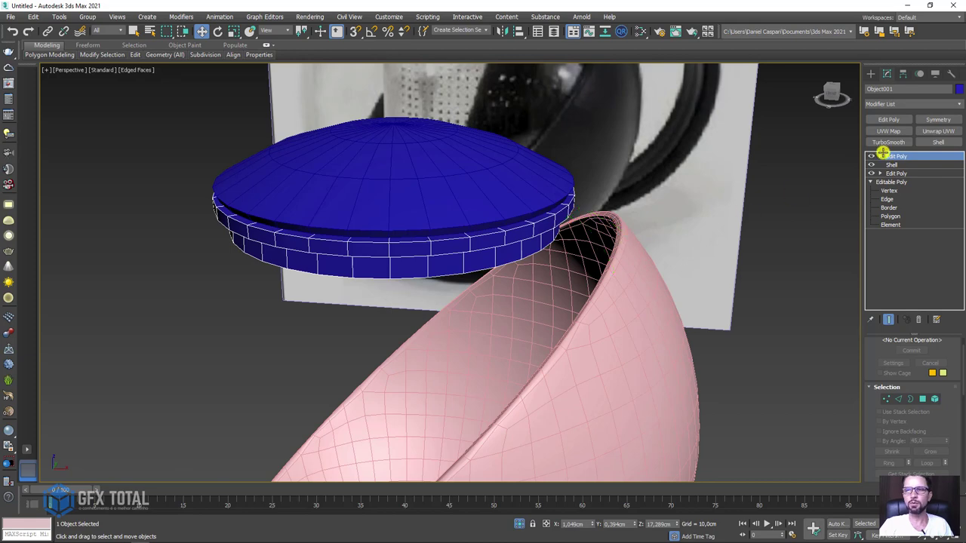
left_click(648, 295)
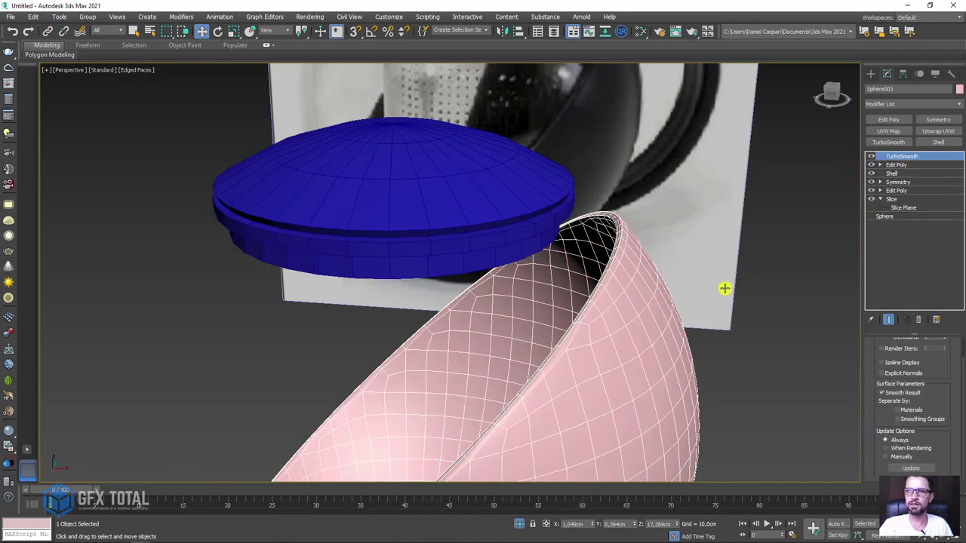
mouse_move(724, 288)
middle_mouse_down("alt")
mouse_move(886, 163)
mouse_move(777, 228)
mouse_move(807, 209)
middle_mouse_up("alt")
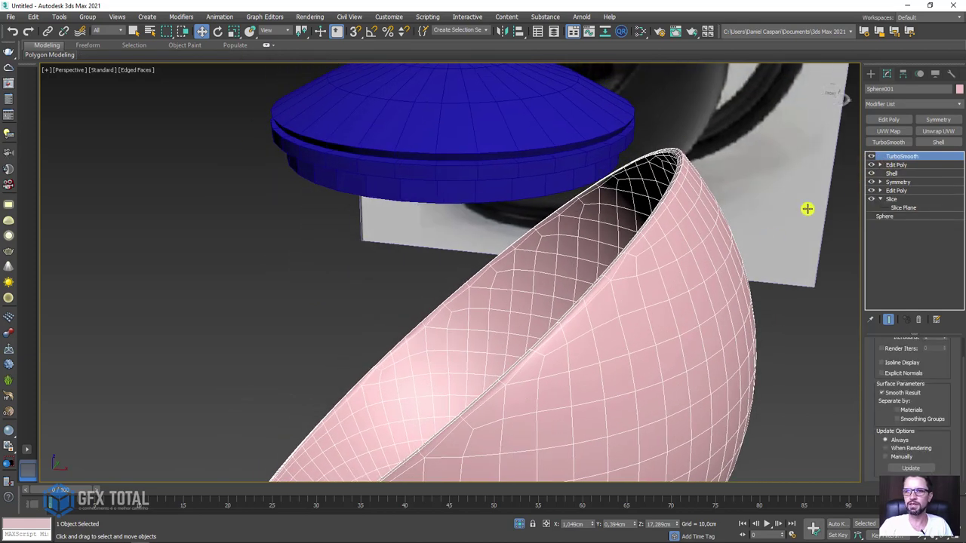
left_click(890, 167)
middle_click_drag(841, 176, 725, 218, "alt")
scroll(688, 167, "up", 3)
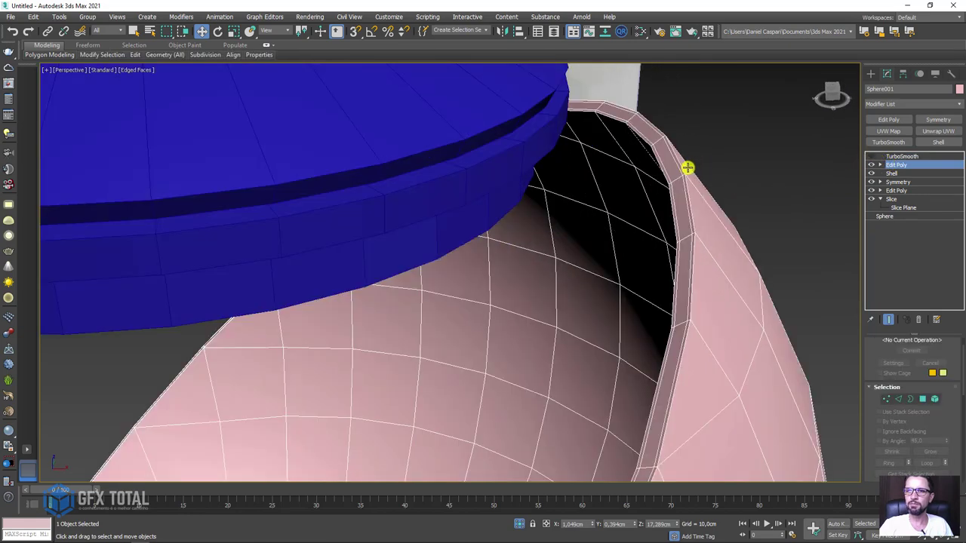
scroll(688, 168, "up", 2)
- Select the edge loop along the rim's inner edge and Remove it
left_click(880, 165)
left_click(897, 182)
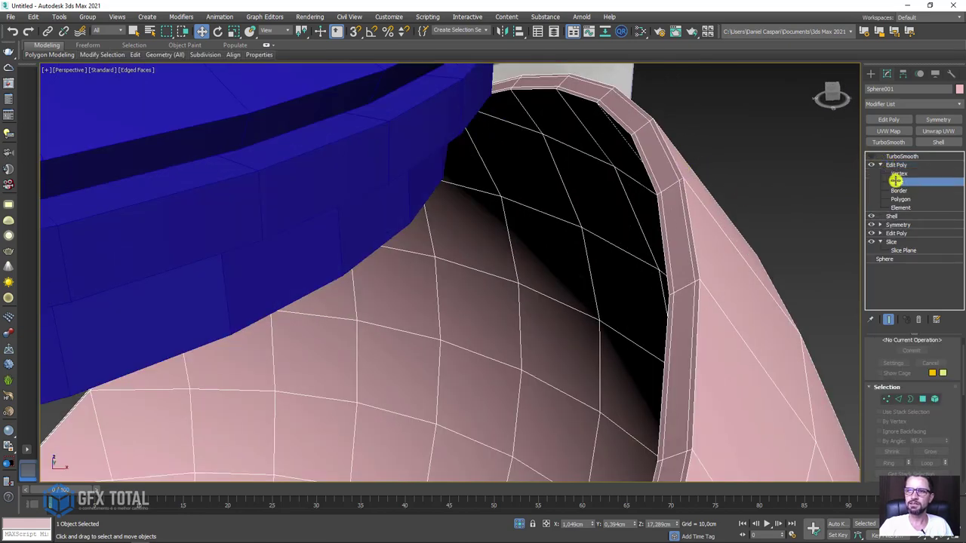
double_click(657, 177)
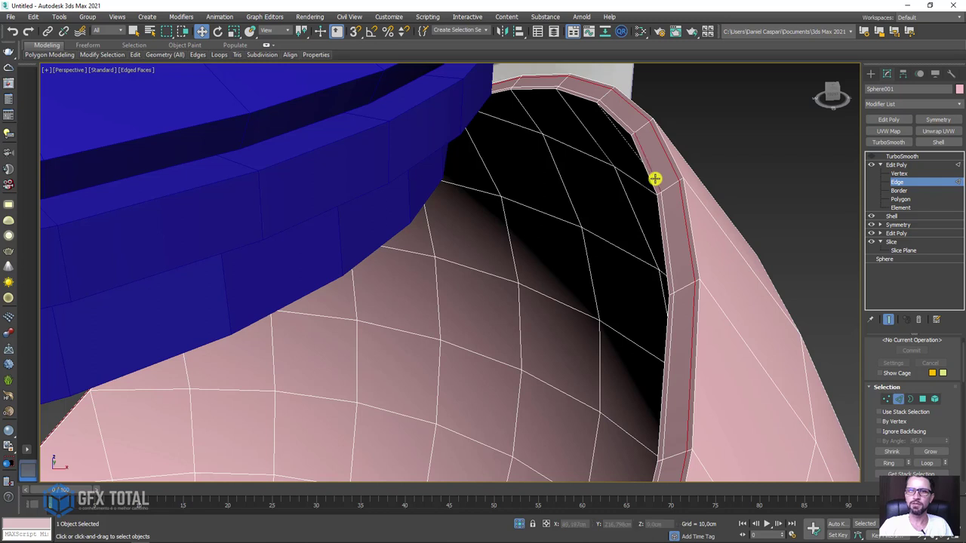
left_click_drag(880, 385, 879, 475)
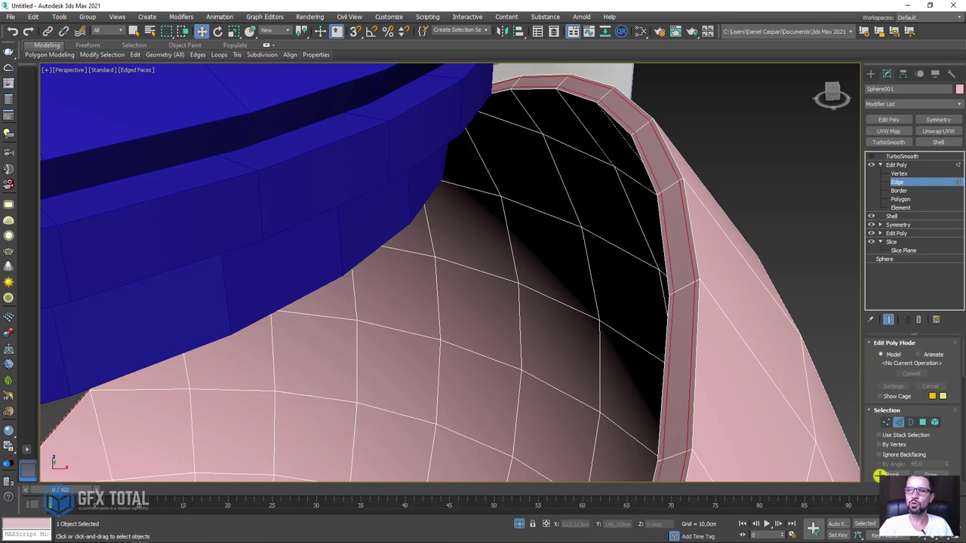
left_click(873, 407)
left_click_drag(873, 393, 874, 321)
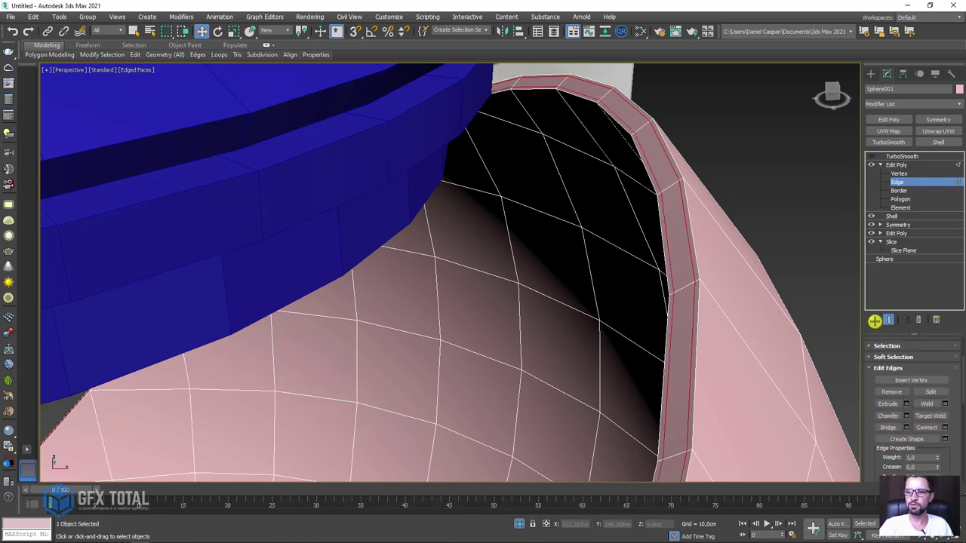
left_click(891, 391)
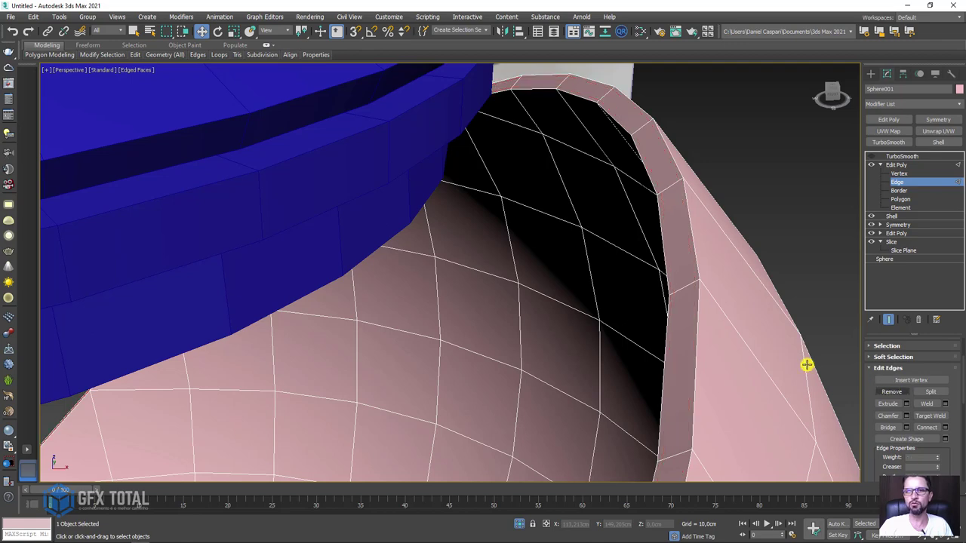
scroll(589, 191, "down", 2)
scroll(736, 225, "down", 3)
- Attach the lid's band to the pink teapot body
mouse_move(736, 241)
middle_mouse_down("alt")
mouse_move(712, 241)
mouse_move(730, 234)
middle_mouse_up("alt")
scroll(954, 429, "down", 2)
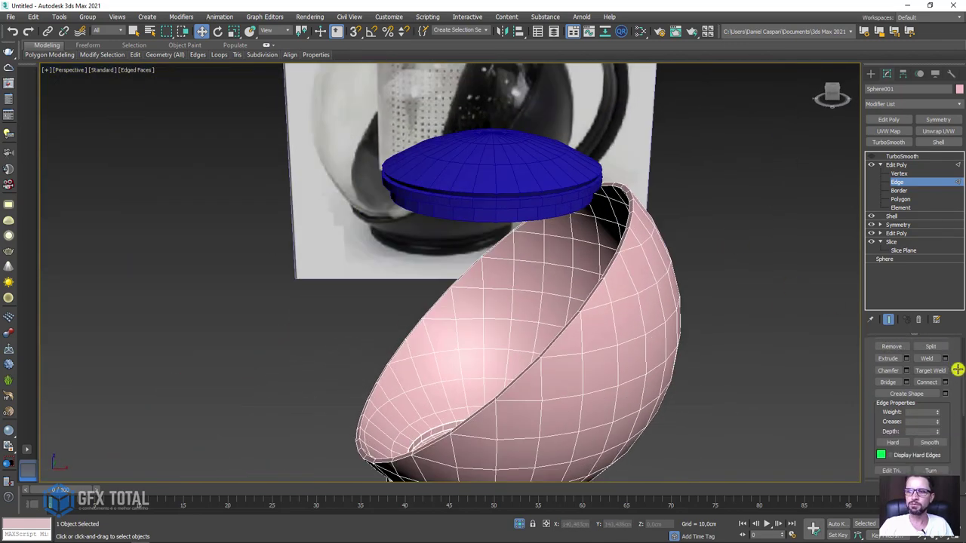
scroll(921, 407, "down", 3)
scroll(900, 418, "down", 3)
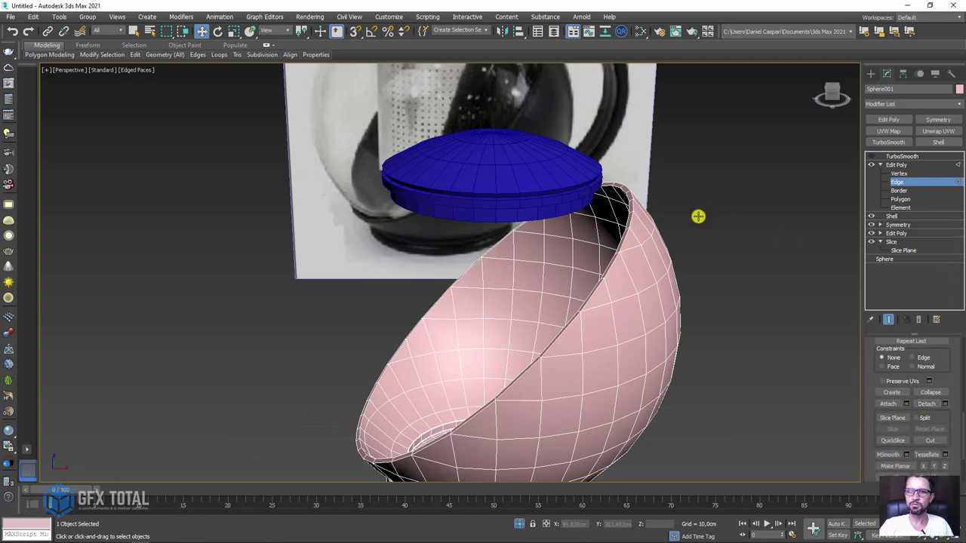
left_click(575, 200)
scroll(781, 185, "down", 2)
left_click(903, 157)
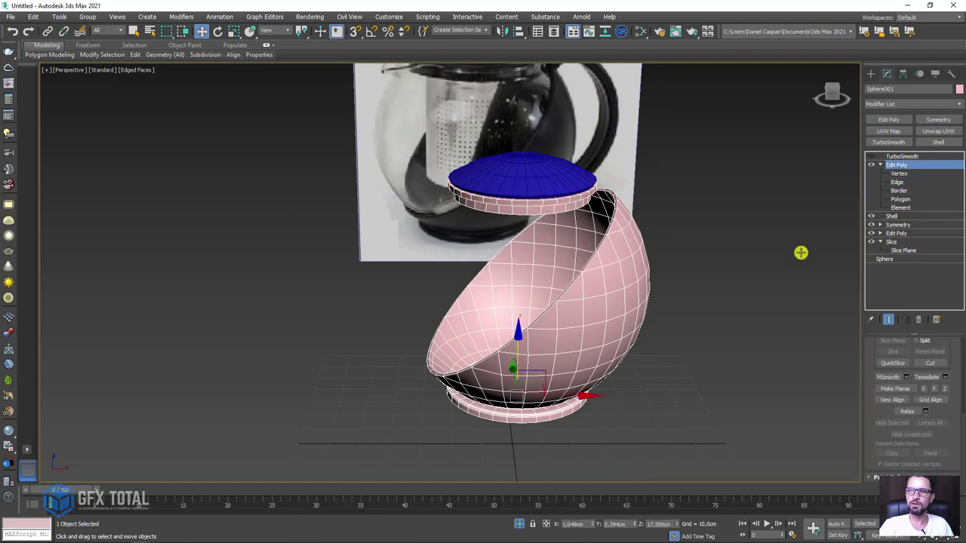
- Cancel an accidental move of the model and view the lid and bowl from the side
left_click_drag(541, 371, 431, 345)
right_click(431, 345)
middle_click_drag(588, 277, 610, 212, "alt")
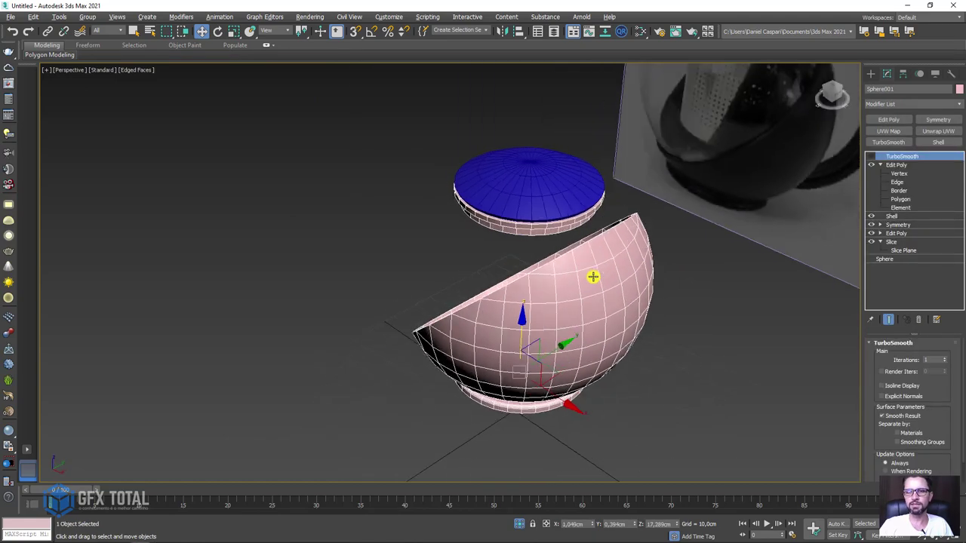
scroll(611, 212, "up", 3)
scroll(611, 211, "up", 2)
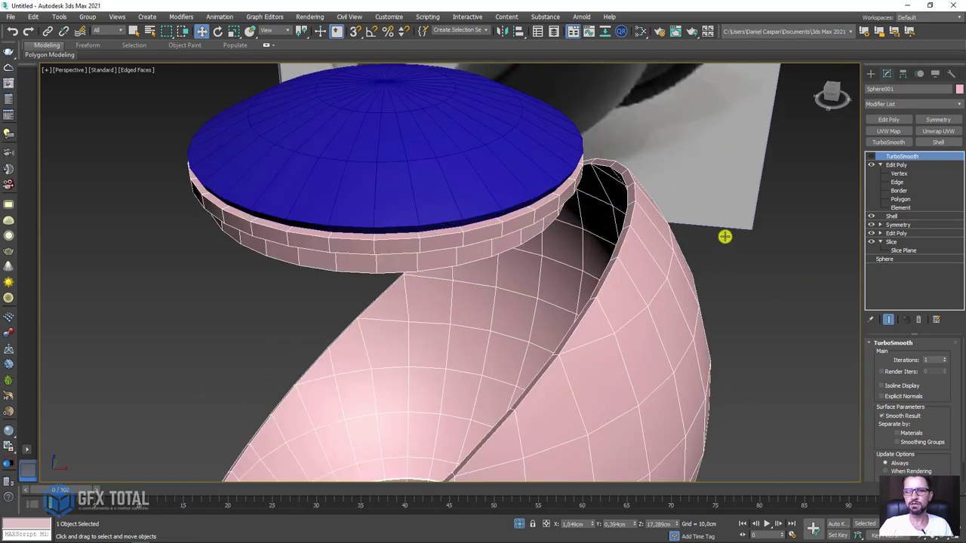
mouse_move(725, 236)
middle_mouse_down("alt")
mouse_move(459, 222)
mouse_move(478, 244)
mouse_move(564, 219)
middle_mouse_up("alt")
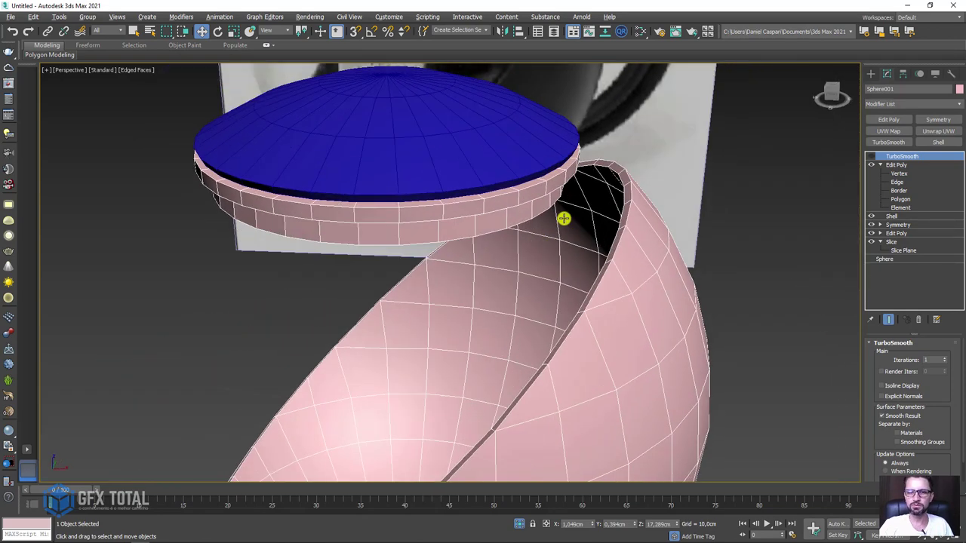
- Select the rim polygons and Bridge the gap between the lid ring and bowl edge
left_click(900, 199)
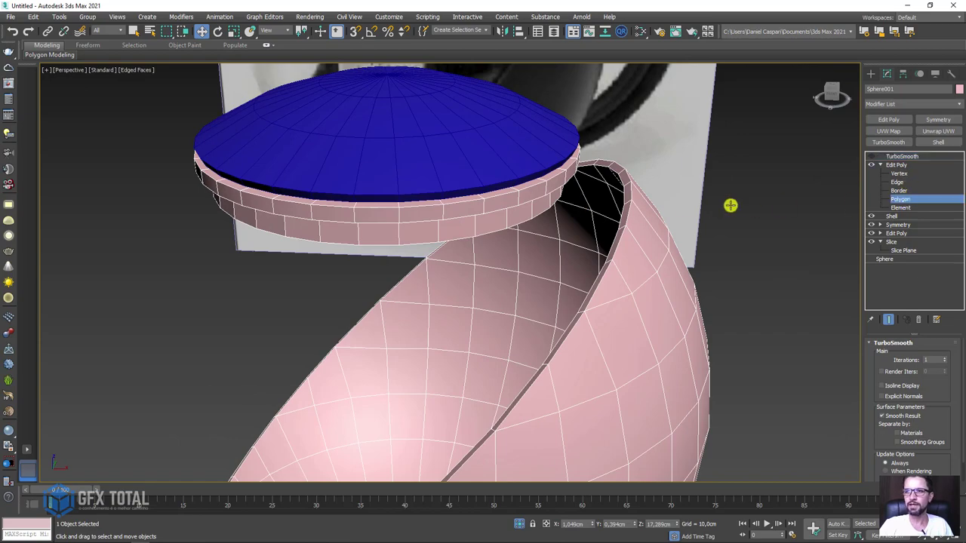
scroll(601, 201, "up", 2)
mouse_move(602, 200)
middle_mouse_down("alt")
mouse_move(567, 136)
mouse_move(473, 190)
mouse_move(486, 209)
mouse_move(563, 147)
middle_mouse_up("alt")
left_click(511, 125)
mouse_move(642, 130)
middle_mouse_down("alt")
mouse_move(629, 204)
mouse_move(664, 226)
middle_mouse_up("alt")
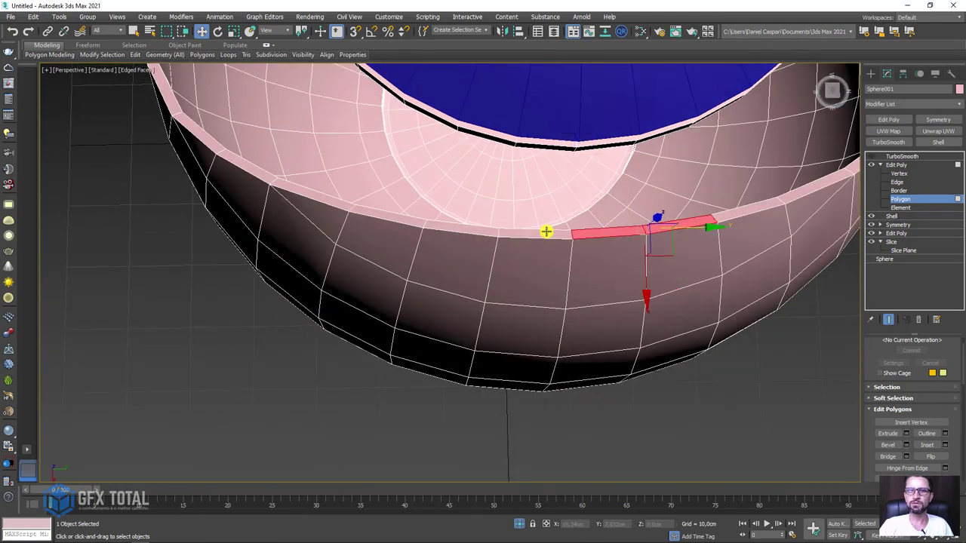
mouse_move(477, 232)
middle_mouse_down("alt")
mouse_move(548, 248)
mouse_move(606, 199)
mouse_move(769, 252)
mouse_move(763, 267)
middle_mouse_up("alt")
mouse_move(869, 443)
left_mouse_down()
mouse_move(874, 390)
mouse_move(892, 372)
left_mouse_up()
left_click(889, 373)
mouse_move(787, 313)
middle_mouse_down("alt")
mouse_move(501, 255)
mouse_move(627, 270)
mouse_move(643, 283)
mouse_move(559, 279)
middle_mouse_up("alt")
- Turn TurboSmooth back on to show the teapot body smoothed
left_click(898, 164)
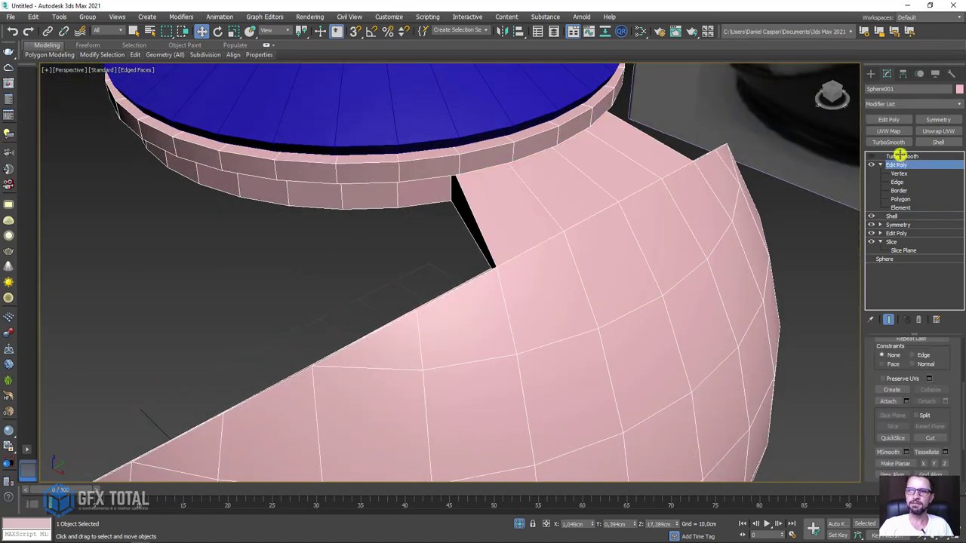
left_click(900, 155)
left_click(871, 156)
scroll(559, 200, "down", 5)
mouse_move(563, 222)
middle_mouse_down("alt")
mouse_move(619, 190)
mouse_move(632, 164)
mouse_move(699, 178)
mouse_move(632, 224)
mouse_move(516, 224)
mouse_move(556, 212)
mouse_move(608, 155)
middle_mouse_up("alt")
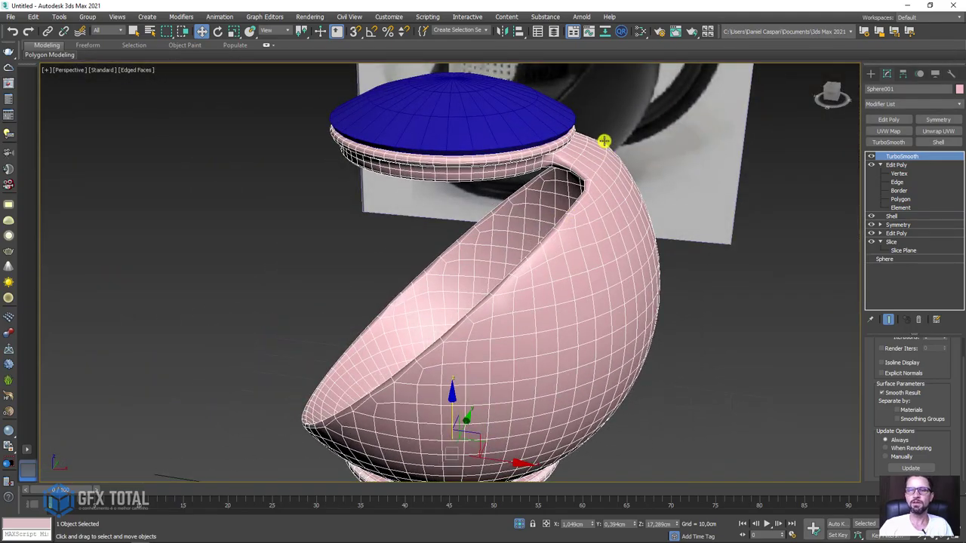
- Zoom and orbit around the teapot and reference image to study the handle
scroll(703, 307, "down", 5)
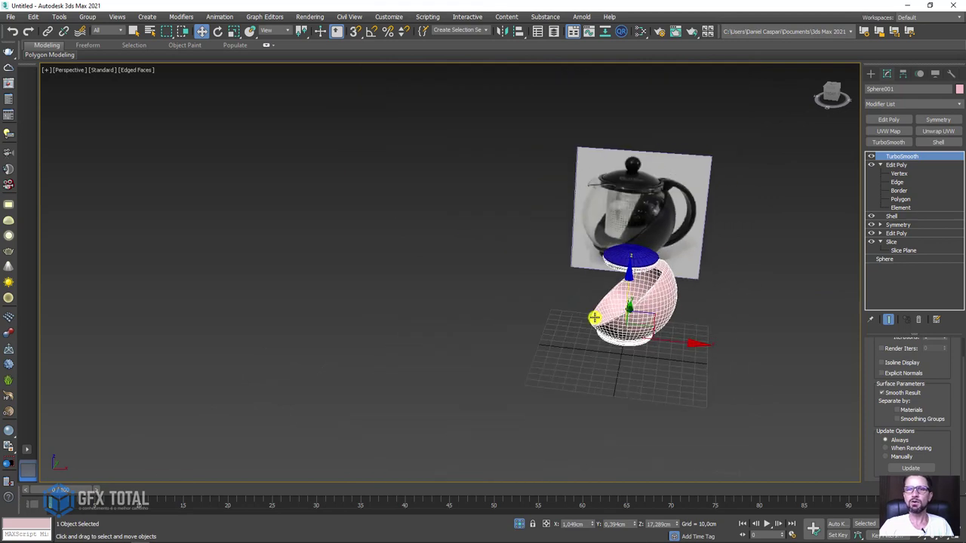
scroll(572, 231, "up", 6)
scroll(597, 185, "down", 3)
scroll(600, 210, "up", 3)
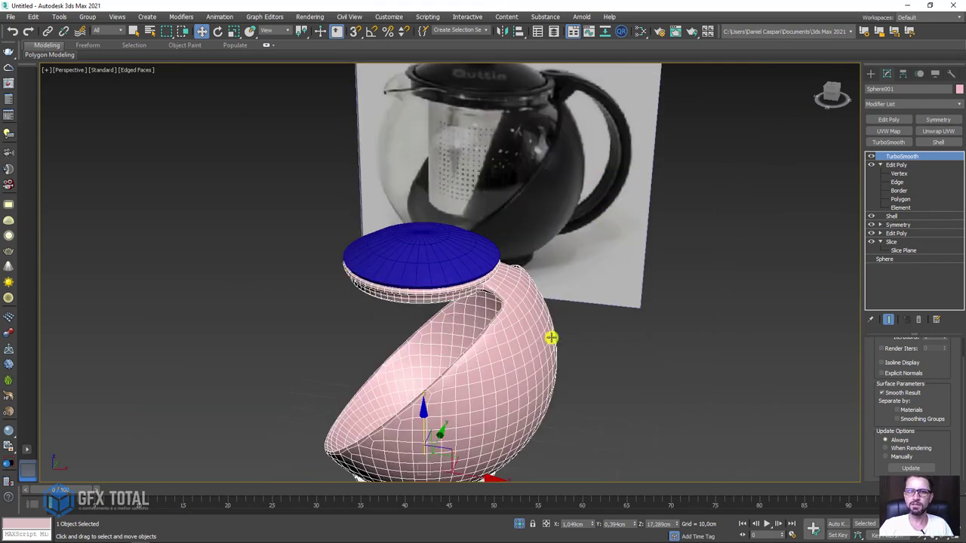
scroll(558, 317, "down", 1)
scroll(537, 335, "down", 3)
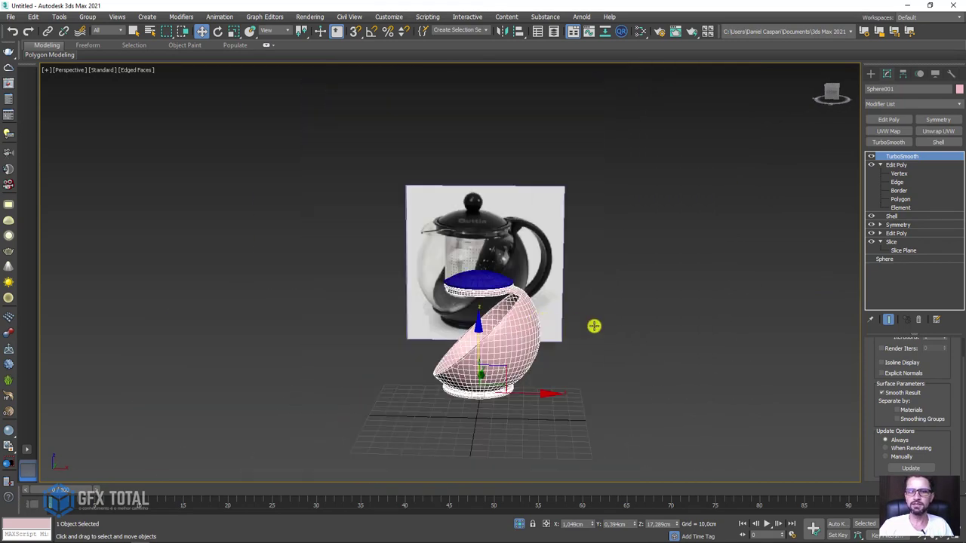
mouse_move(593, 325)
middle_mouse_down("alt")
mouse_move(565, 347)
mouse_move(639, 222)
middle_mouse_up("alt")
scroll(639, 222, "up", 5)
scroll(620, 175, "down", 2)
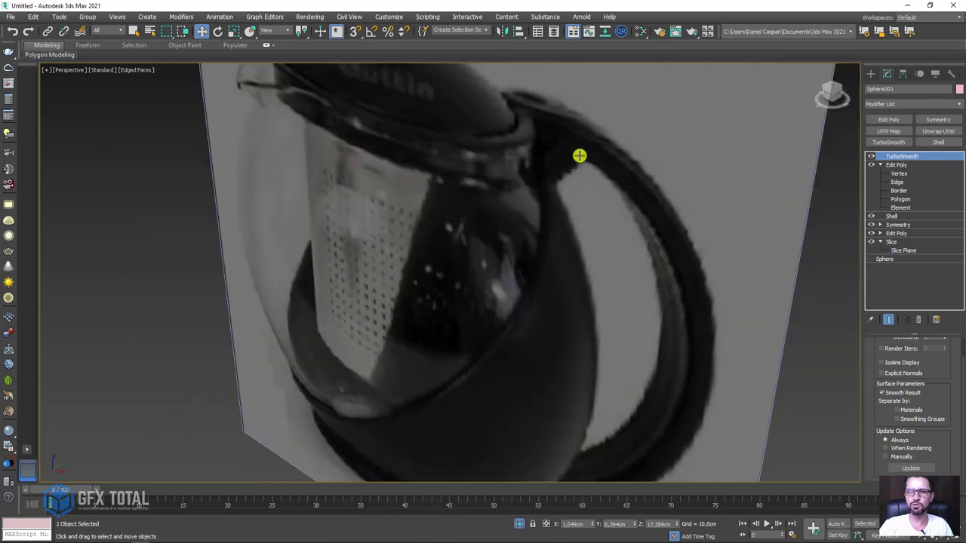
scroll(578, 155, "down", 1)
scroll(600, 190, "down", 1)
scroll(611, 186, "down", 1)
scroll(605, 256, "down", 3)
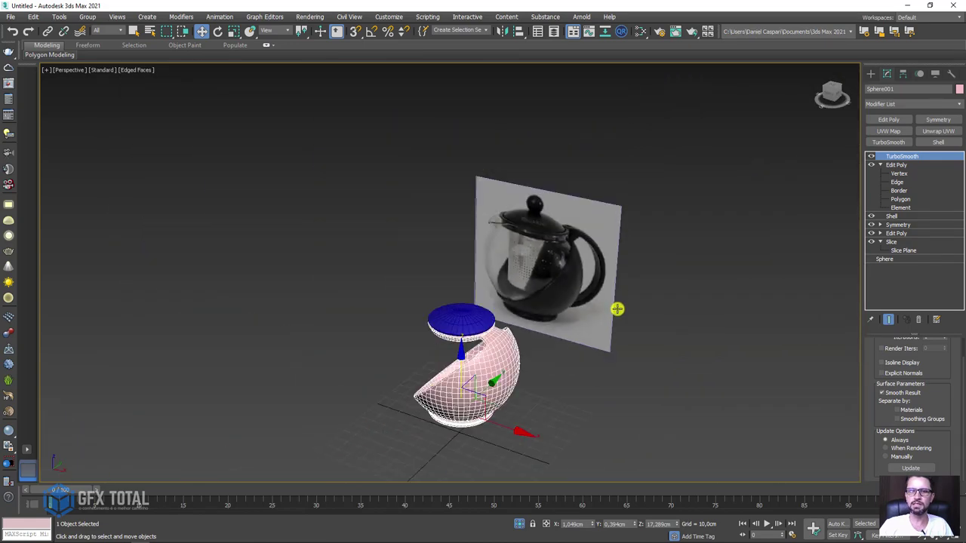
- Create a Plane and align its position to the teapot body sphere
left_click(870, 74)
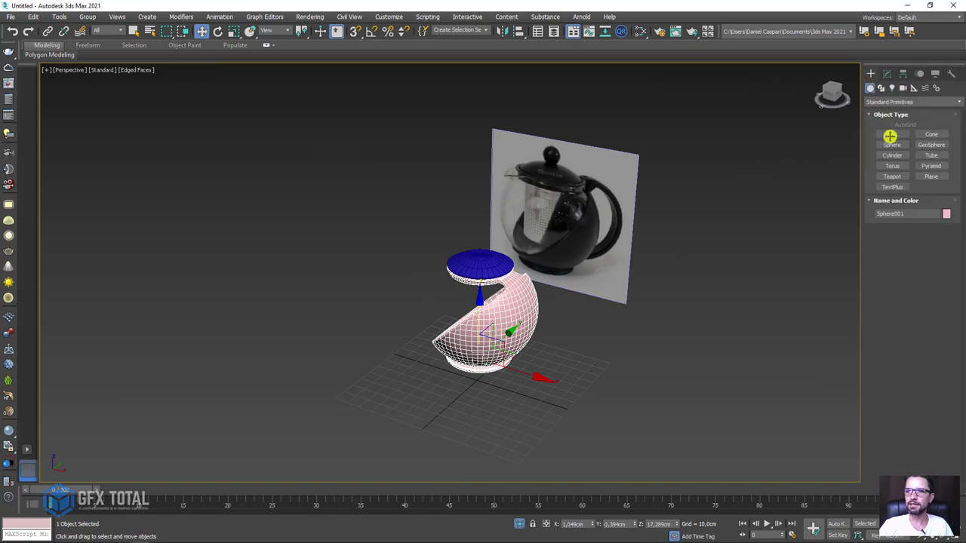
left_click(933, 176)
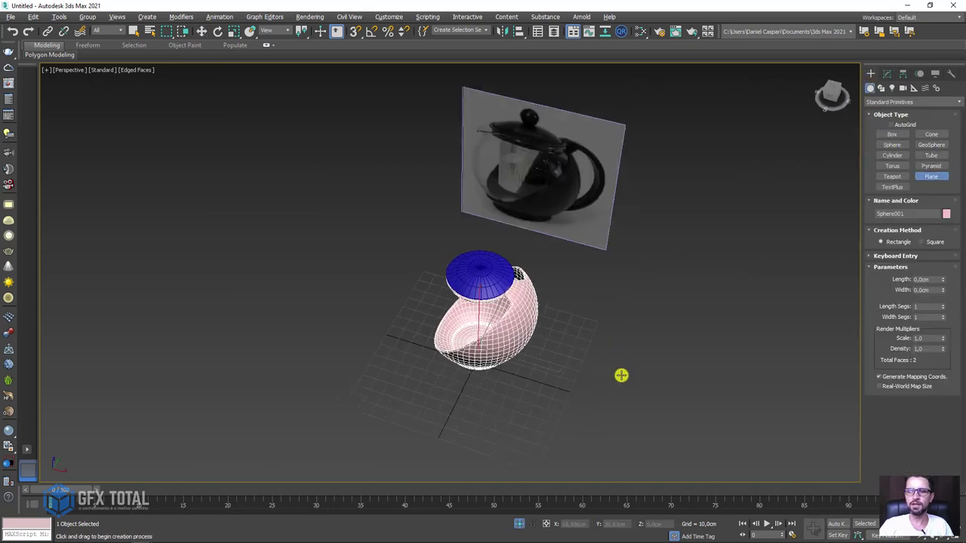
middle_click_drag(622, 375, 606, 320, "alt")
mouse_move(606, 324)
left_mouse_down()
mouse_move(710, 343)
mouse_move(741, 361)
left_mouse_up()
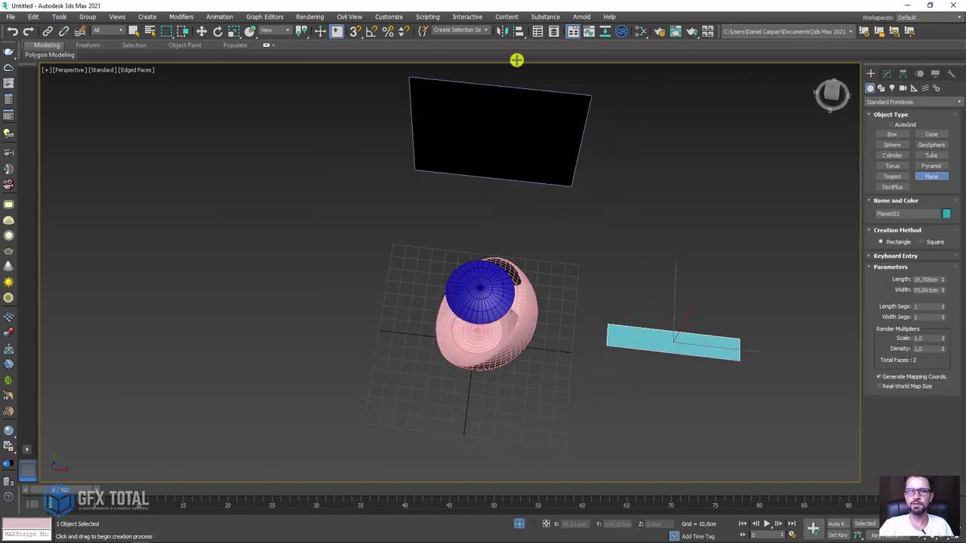
left_click(538, 323)
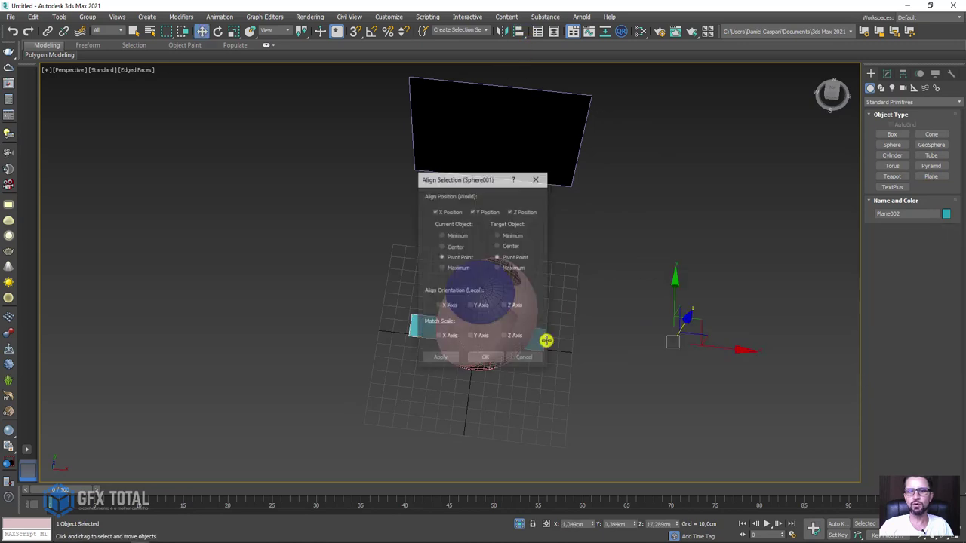
left_click(491, 360)
- Move the plane to the right of the body, raise it, and rotate it upright
left_click_drag(530, 341, 662, 373)
middle_click_drag(662, 373, 654, 307, "alt")
mouse_move(640, 295)
left_mouse_down()
mouse_move(636, 188)
mouse_move(742, 237)
left_mouse_up()
key("e")
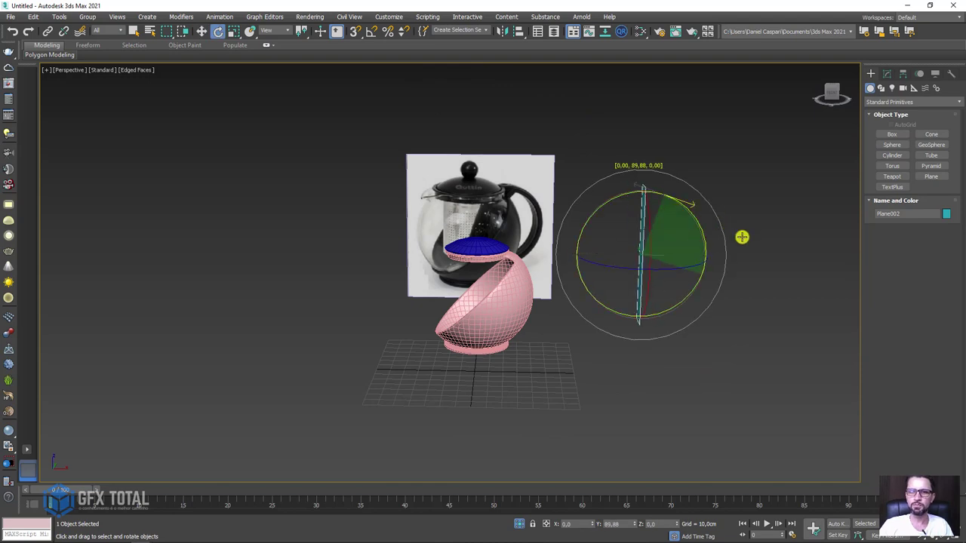
middle_click_drag(742, 237, 636, 243, "alt")
scroll(637, 244, "up", 3)
- Give the plane 16 width segments and add a Bend modifier
left_click(887, 73)
middle_click_drag(762, 249, 701, 267, "alt")
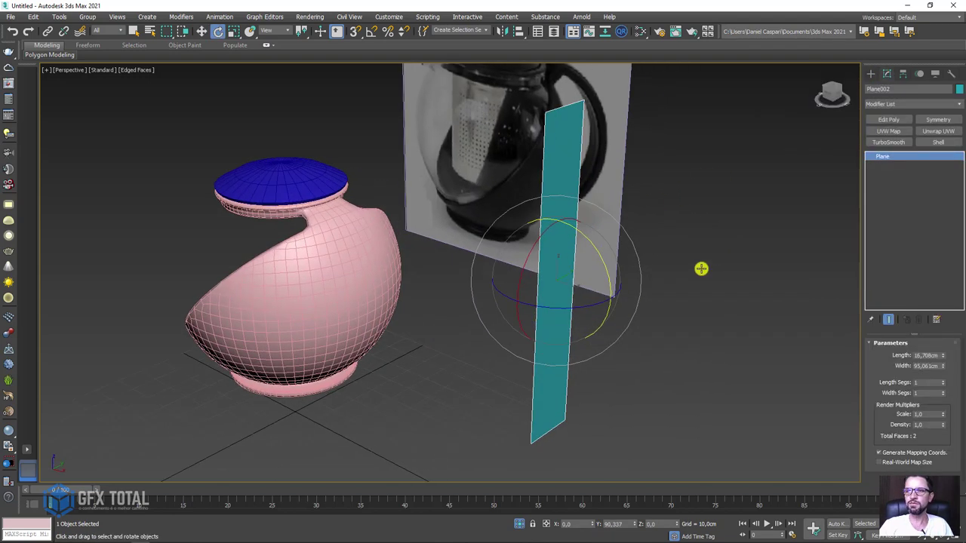
left_click_drag(939, 381, 944, 385)
middle_click_drag(729, 332, 676, 327, "alt")
left_click(954, 107)
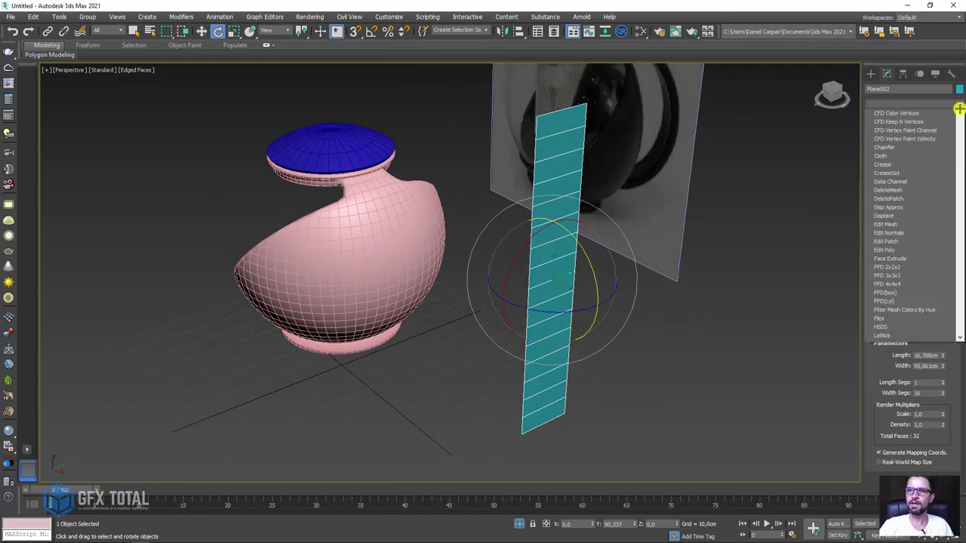
scroll(923, 190, "down", 10)
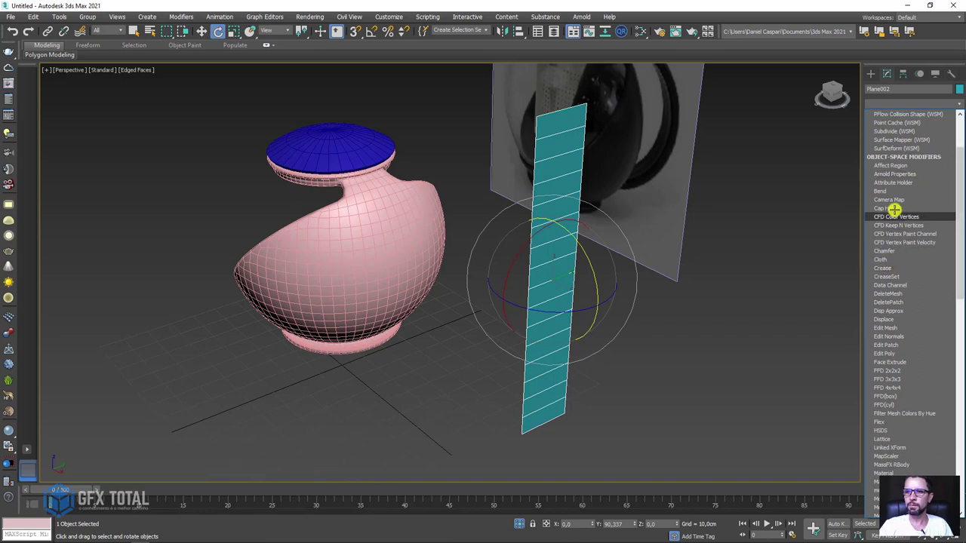
left_click(881, 191)
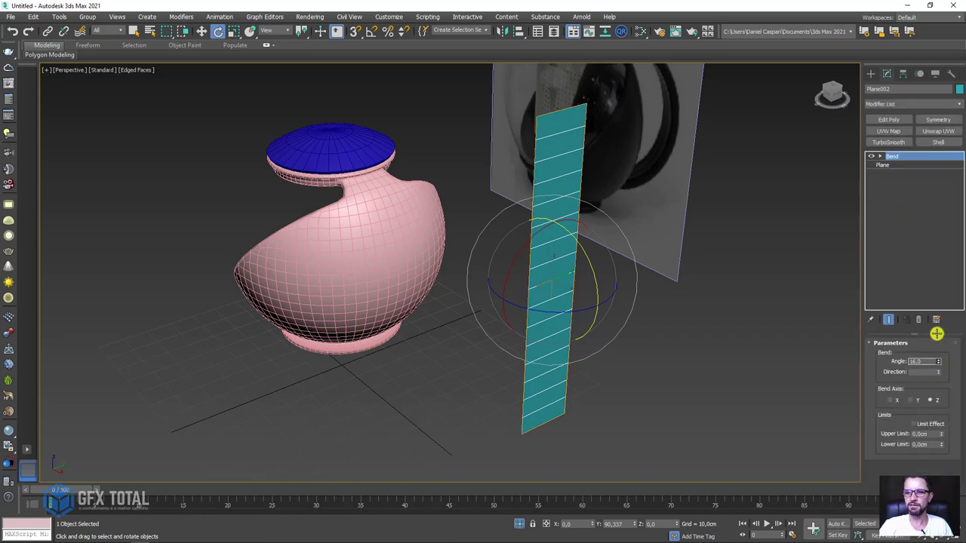
- Bend the plane around the X axis at 118° and move it closer to the body
left_click(891, 400)
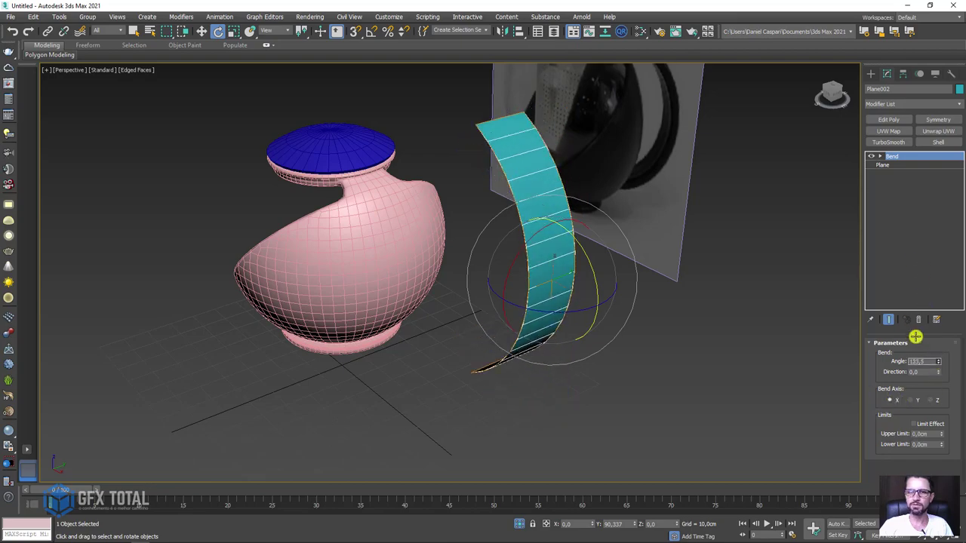
left_click_drag(938, 362, 898, 302)
mouse_move(583, 303)
middle_mouse_down("alt")
mouse_move(642, 283)
mouse_move(707, 294)
mouse_move(627, 289)
mouse_move(700, 304)
mouse_move(679, 293)
mouse_move(686, 289)
middle_mouse_up("alt")
key("w")
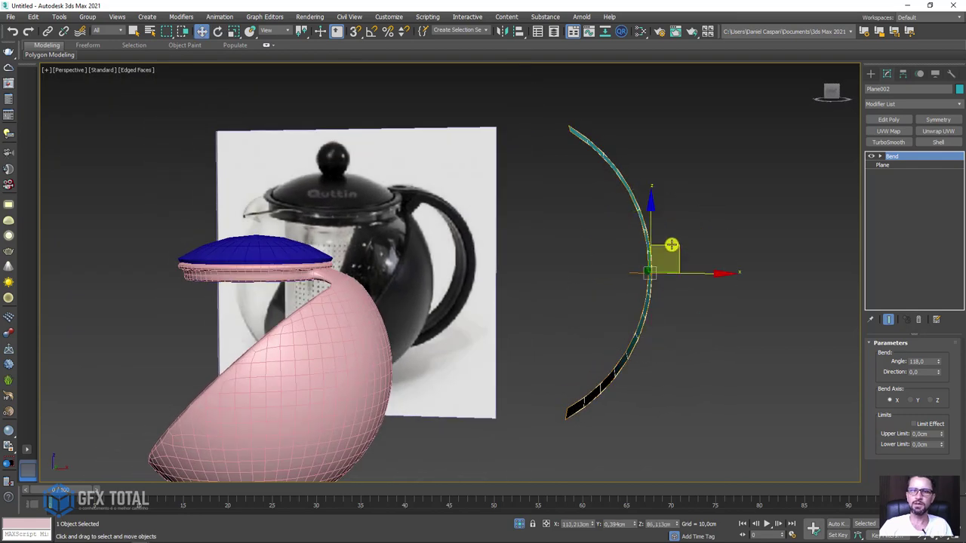
mouse_move(672, 253)
left_mouse_down()
mouse_move(496, 334)
mouse_move(479, 324)
left_mouse_up()
middle_click_drag(478, 323, 687, 251)
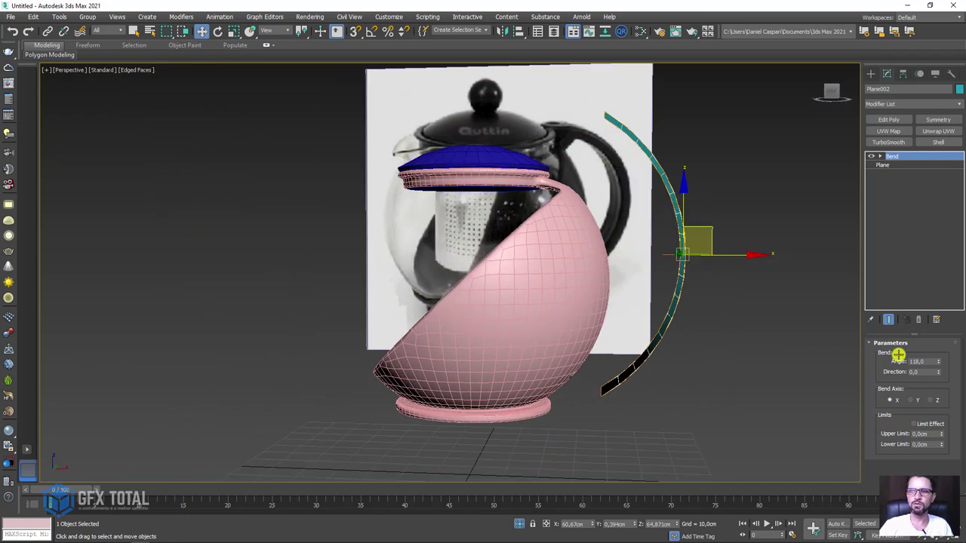
- Raise the bend angle to 149°, then tilt and nudge the arc against the body's side
mouse_move(939, 361)
left_mouse_down()
mouse_move(931, 339)
mouse_move(783, 289)
left_mouse_up()
middle_click_drag(783, 289, 727, 214, "alt")
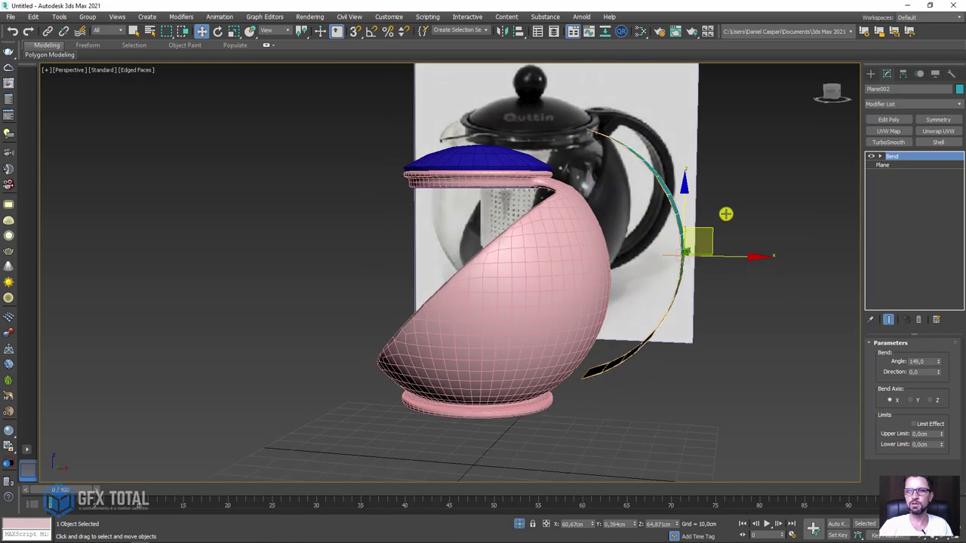
key("e")
mouse_move(723, 205)
left_mouse_down()
mouse_move(714, 207)
mouse_move(718, 226)
left_mouse_up()
key("w")
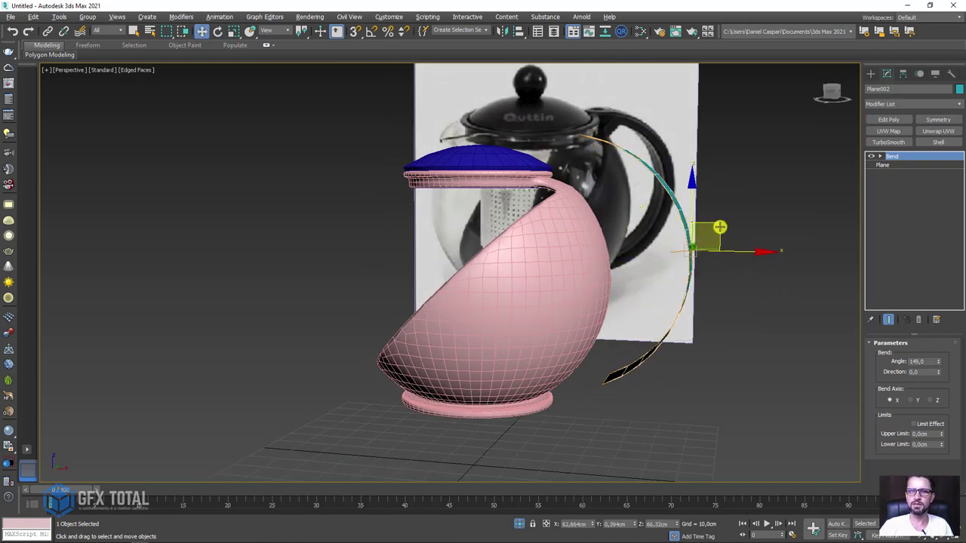
middle_click_drag(717, 227, 717, 234, "alt")
left_click_drag(718, 233, 717, 231)
mouse_move(718, 231)
middle_mouse_down("alt")
mouse_move(705, 237)
mouse_move(726, 241)
mouse_move(715, 234)
mouse_move(717, 260)
middle_mouse_up("alt")
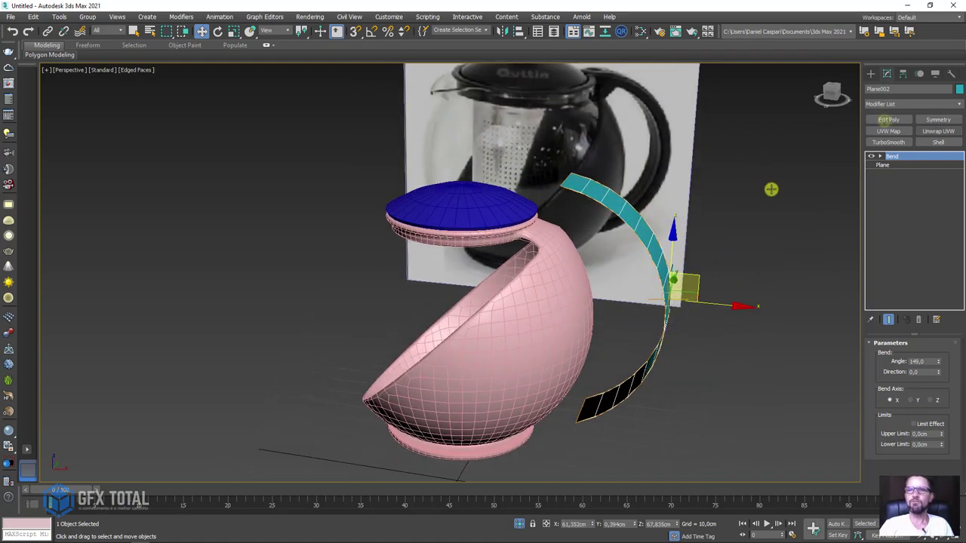
- Add an FFD 3x3x3 modifier above the Bend and enter its Control Points level
left_click(957, 104)
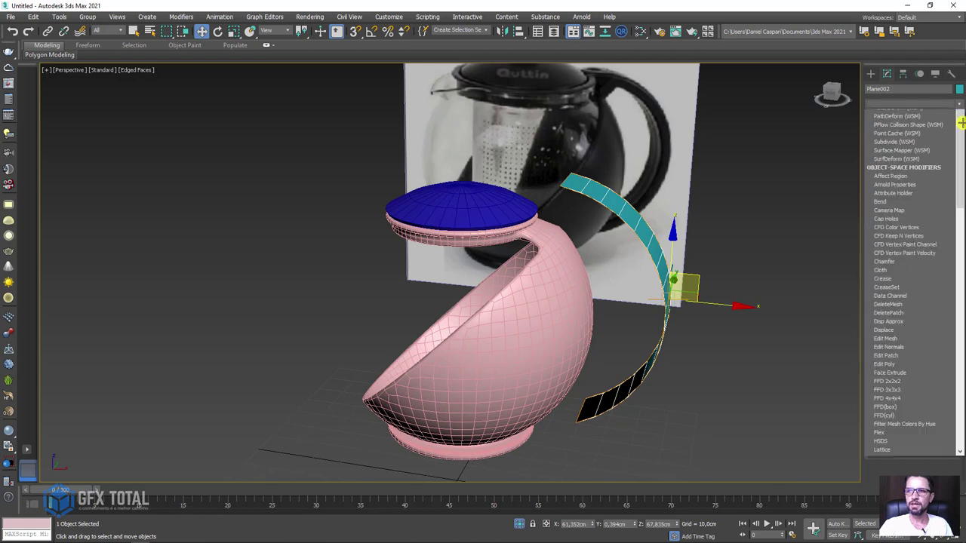
left_click_drag(961, 151, 961, 222)
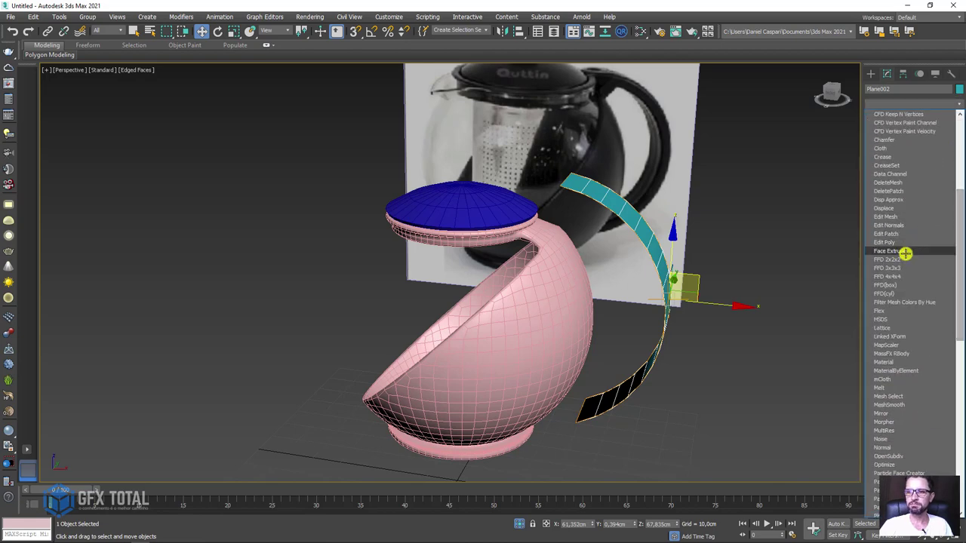
left_click(894, 268)
left_click(879, 156)
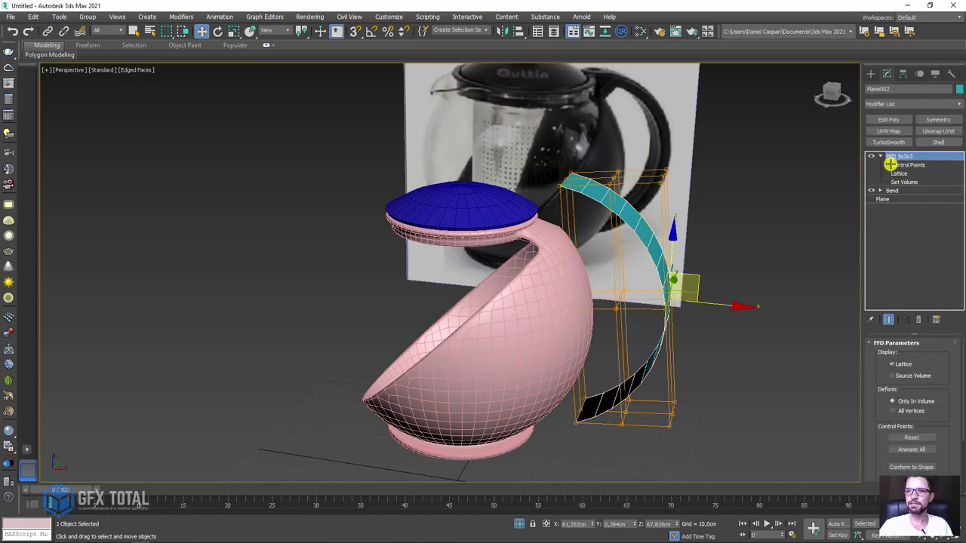
left_click(906, 165)
- Pull the lattice's top-left control point down to reshape the handle top, then exit Control Points
middle_click_drag(619, 179, 605, 148, "alt")
left_click_drag(577, 142, 542, 206)
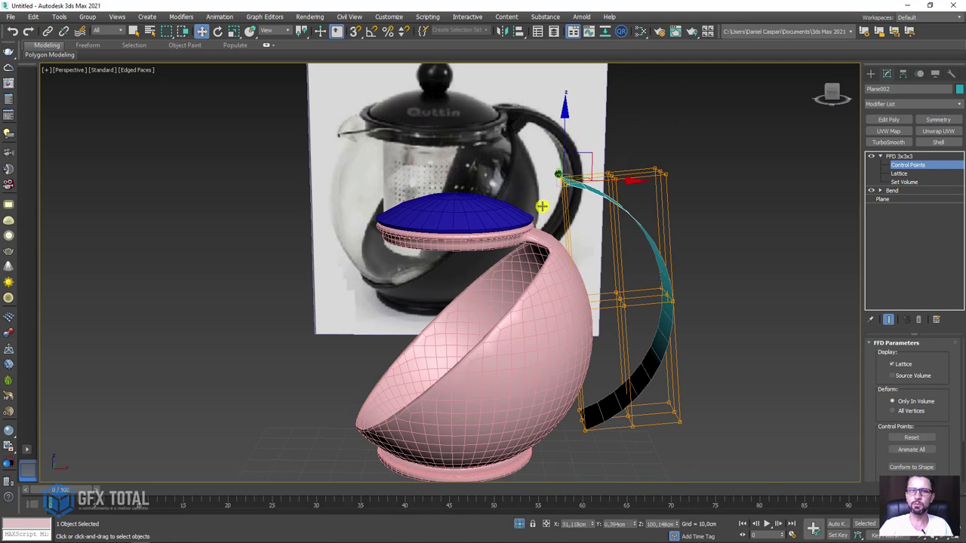
mouse_move(580, 153)
left_mouse_down()
mouse_move(593, 145)
mouse_move(634, 152)
mouse_move(621, 179)
mouse_move(602, 179)
mouse_move(632, 205)
left_mouse_up()
left_click(886, 155)
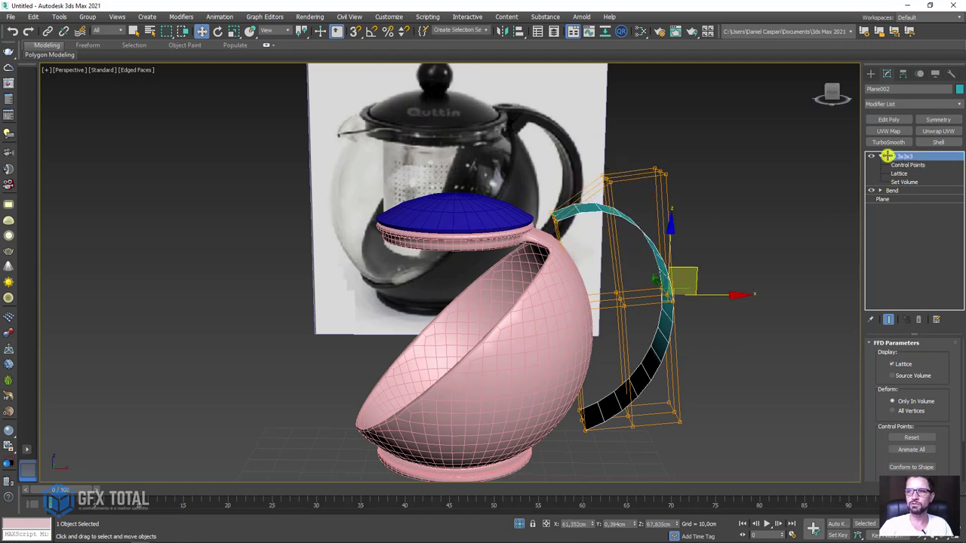
left_click(880, 156)
left_click(880, 155)
mouse_move(726, 242)
middle_mouse_down("alt")
mouse_move(714, 241)
mouse_move(744, 210)
middle_mouse_up("alt")
- Add a Shell modifier to the handle with Outer Amount 0 and Inner Amount 4.19 cm
left_click(953, 104)
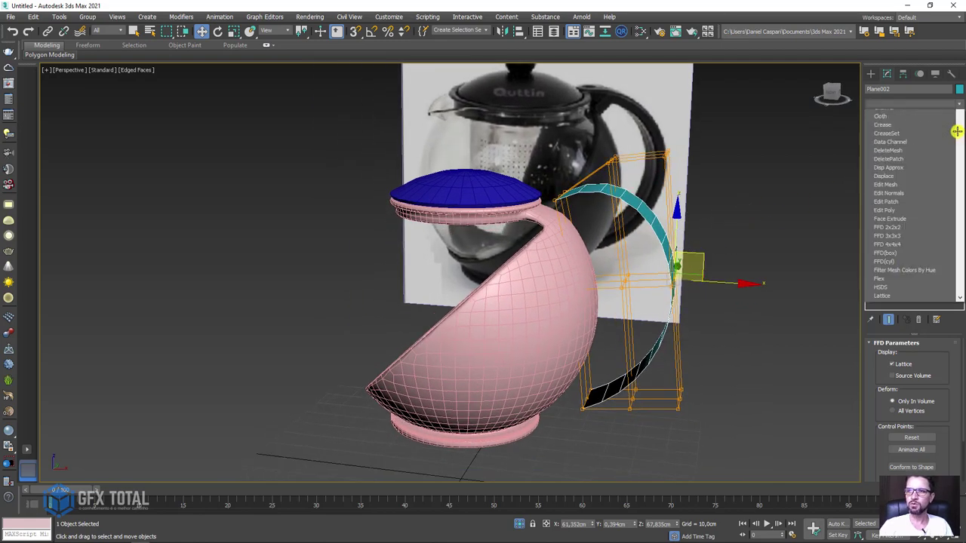
scroll(921, 302, "down", 10)
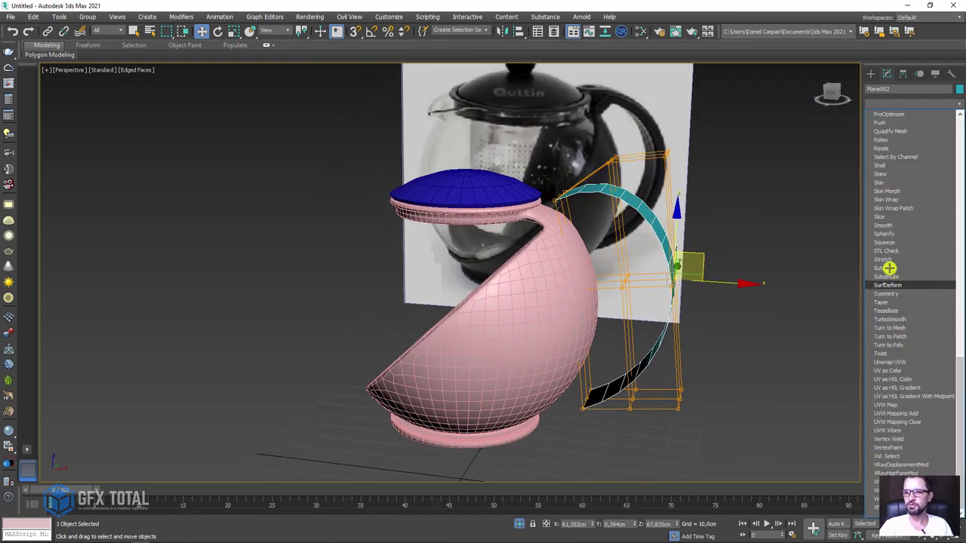
left_click(883, 165)
middle_click_drag(838, 227, 785, 255, "alt")
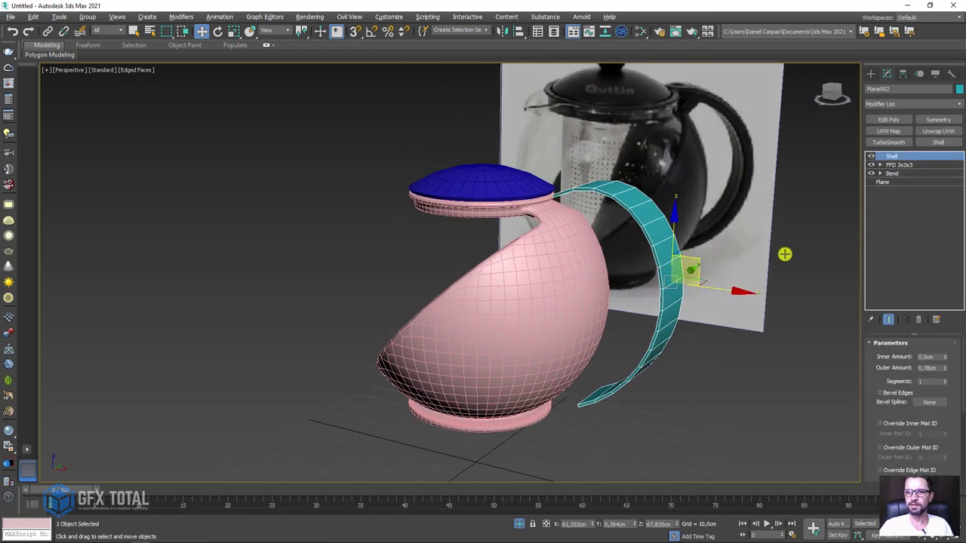
right_click(942, 366)
left_click_drag(943, 357, 942, 155)
mouse_move(725, 247)
middle_mouse_down("alt")
mouse_move(698, 245)
mouse_move(788, 254)
mouse_move(690, 270)
mouse_move(675, 258)
middle_mouse_up("alt")
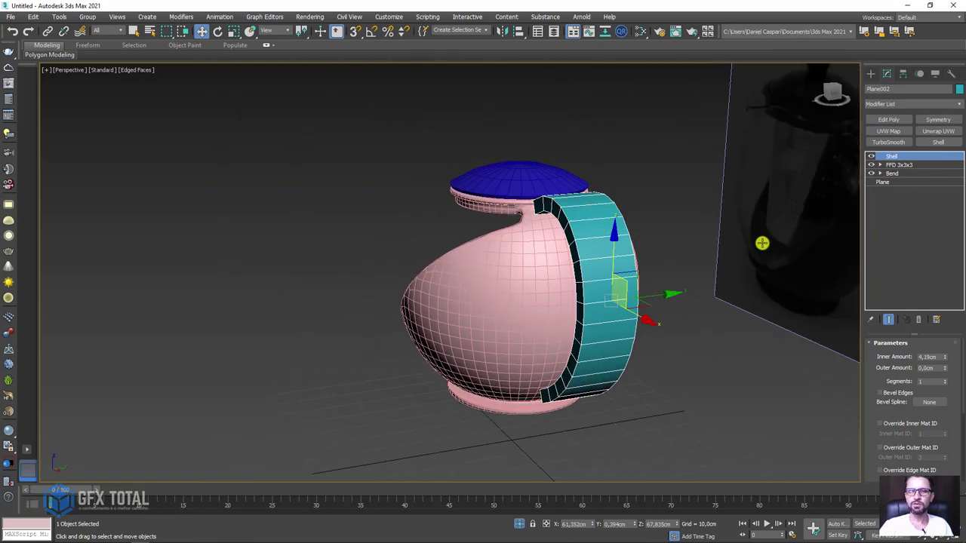
- Add a second FFD 3x3x3 modifier over the Shell and enter its Control Points level
left_click(956, 105)
left_click_drag(959, 116, 960, 162)
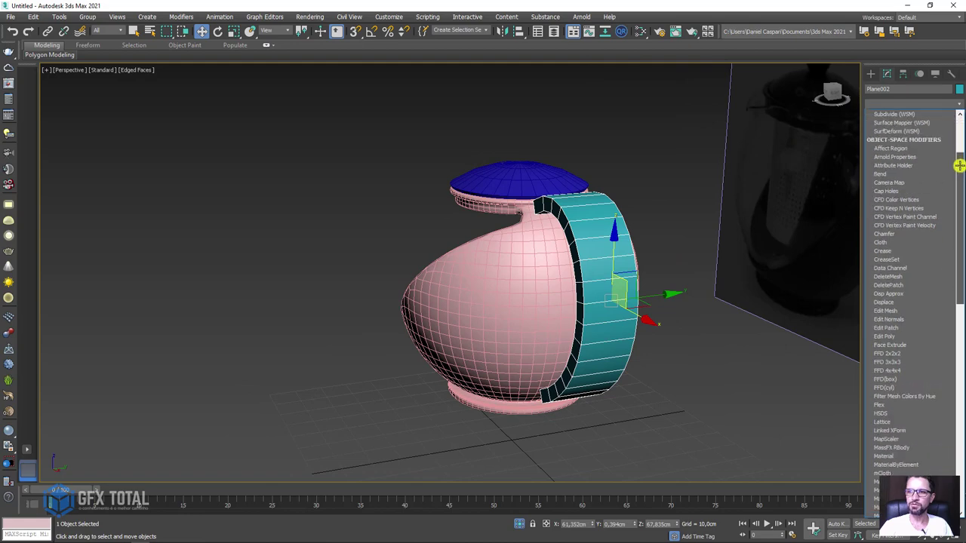
left_click(890, 363)
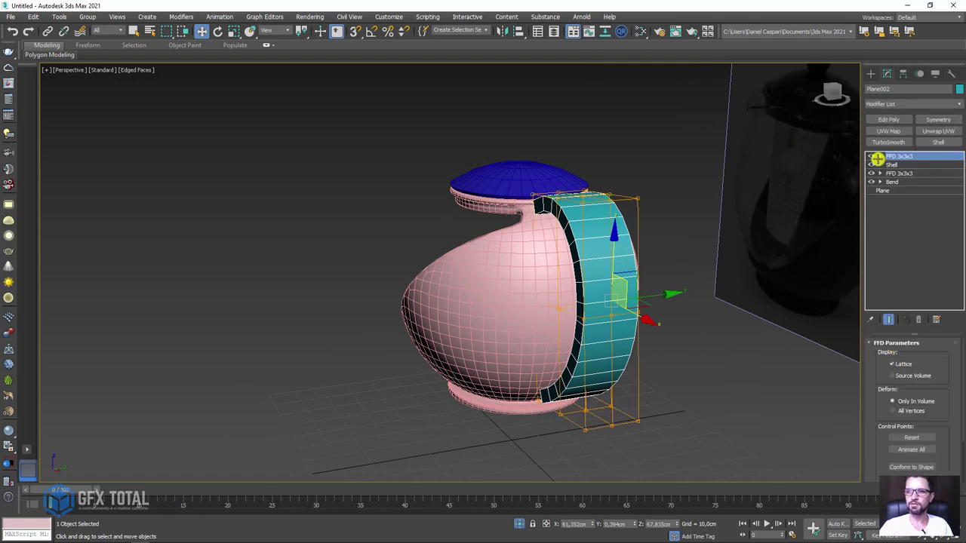
left_click(879, 156)
left_click(904, 164)
- Scale the top row of lattice control points inward to narrow the handle's top end
middle_click_drag(759, 177, 396, 163, "alt")
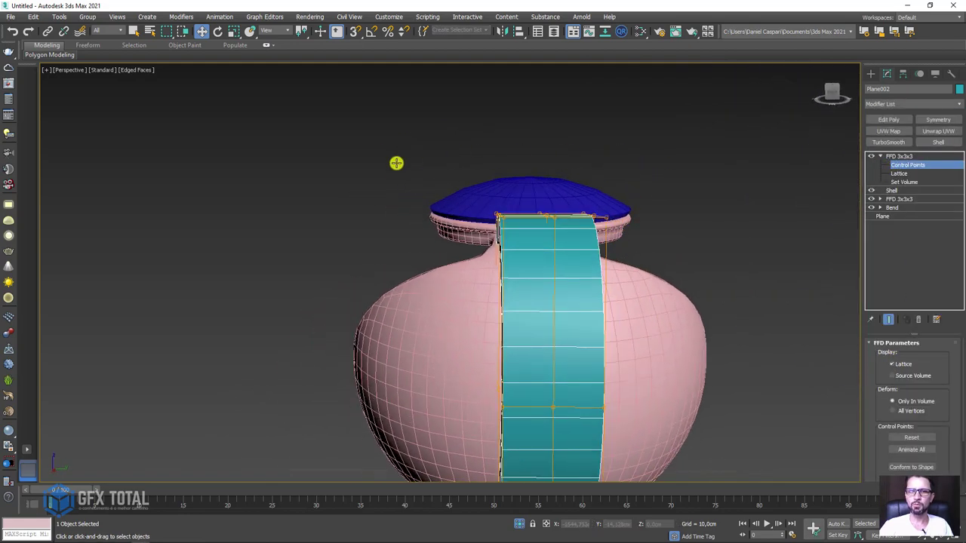
left_click_drag(696, 260, 696, 260)
key("r")
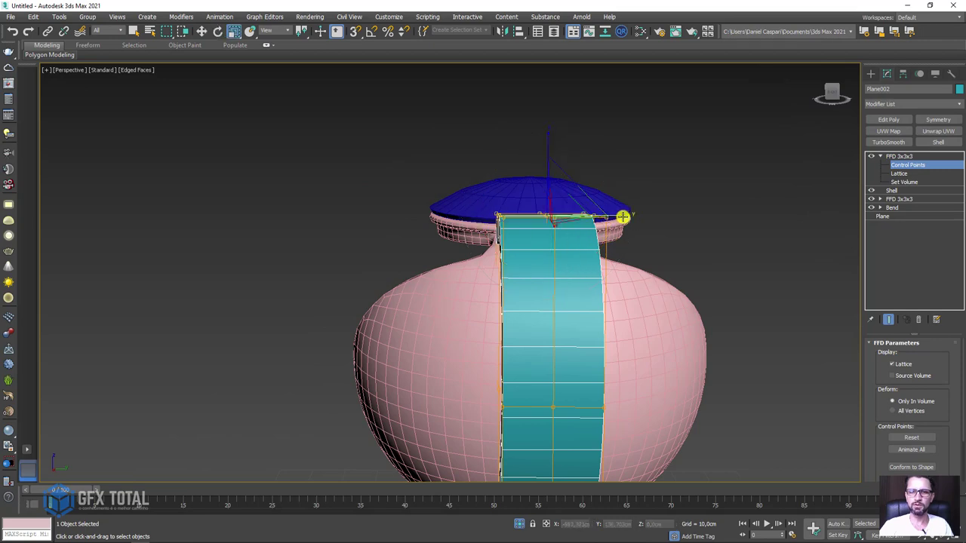
left_click_drag(630, 220, 589, 218)
scroll(644, 383, "down", 3)
left_click_drag(677, 374, 584, 412)
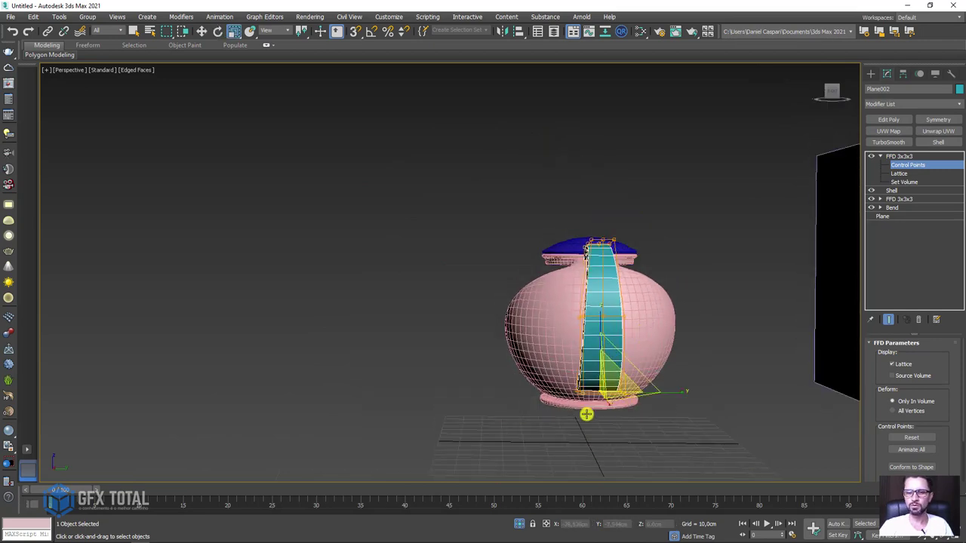
scroll(667, 382, "up", 4)
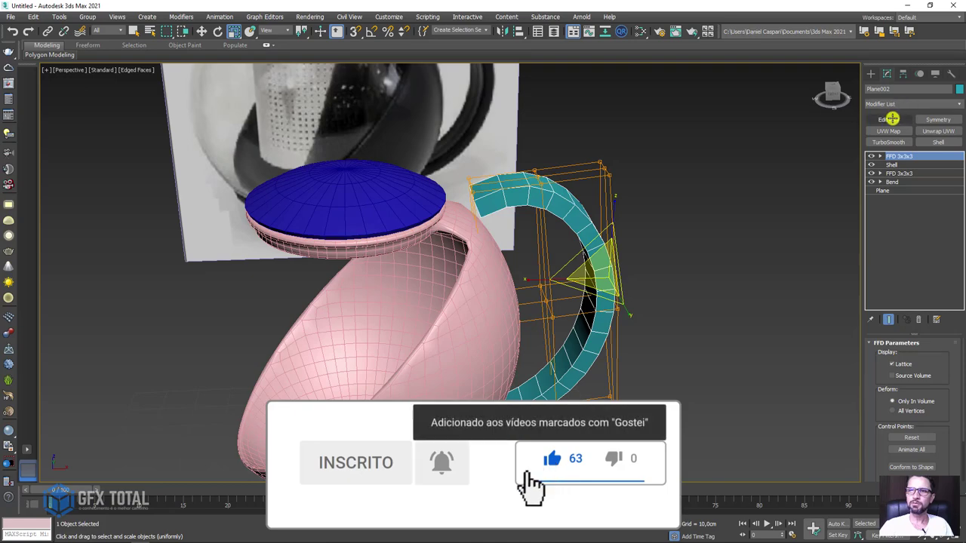
- Add an Edit Poly modifier on top of the handle's stack
left_click(889, 119)
mouse_move(565, 274)
middle_mouse_down("alt")
mouse_move(601, 271)
mouse_move(570, 260)
mouse_move(506, 263)
middle_mouse_up("alt")
middle_click_drag(653, 228, 510, 277, "alt")
- Select the teapot body Sphere001, disable its TurboSmooth, and go to its Edit Poly layer
left_click(510, 277)
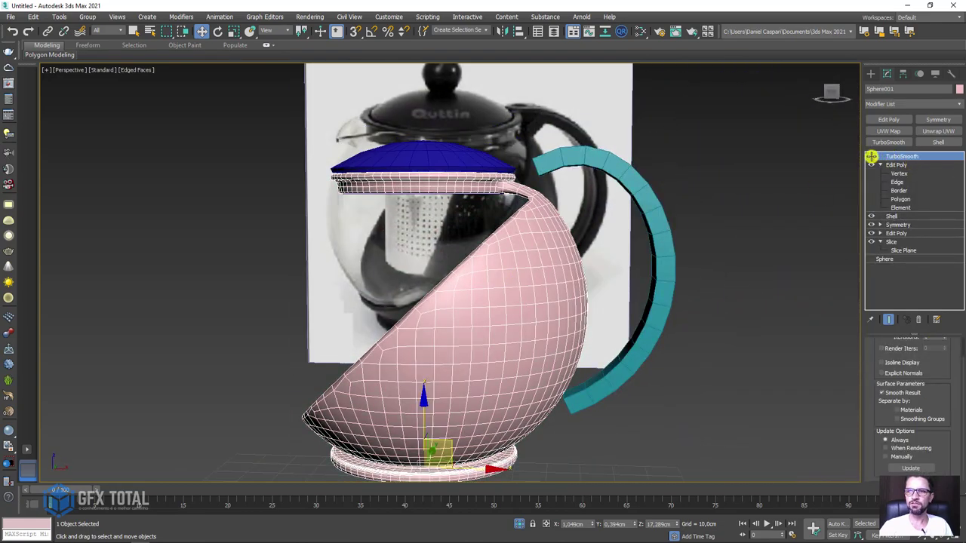
left_click(872, 157)
mouse_move(619, 233)
middle_mouse_down("alt")
mouse_move(578, 258)
mouse_move(558, 252)
middle_mouse_up("alt")
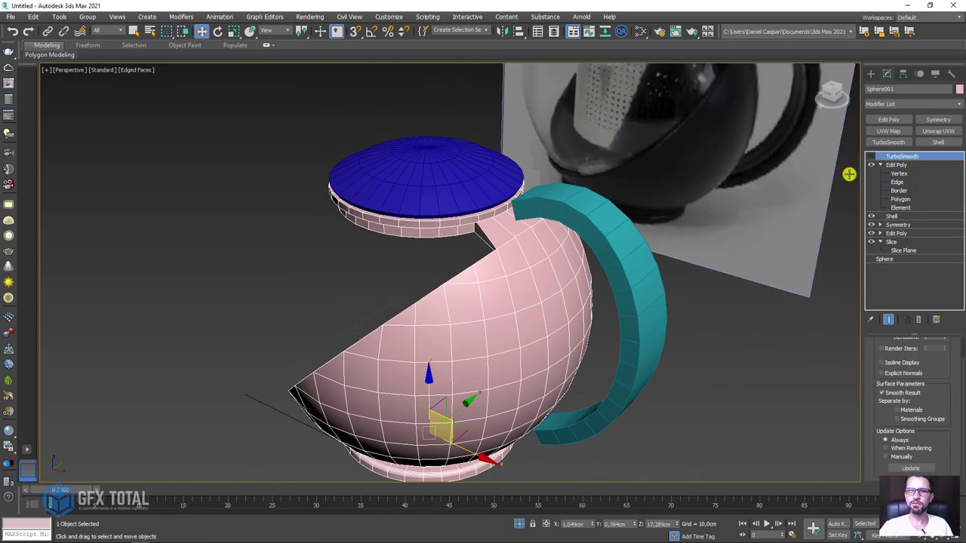
left_click(898, 162)
- Attach the handle to the body and check that they move as one object
middle_click_drag(785, 295, 717, 325, "alt")
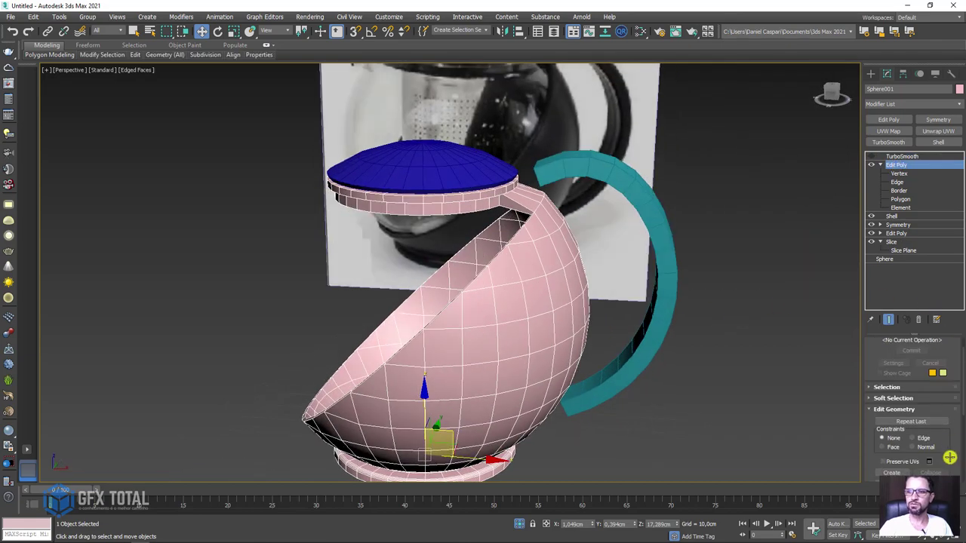
mouse_move(950, 458)
left_mouse_down()
mouse_move(942, 401)
mouse_move(916, 395)
left_mouse_up()
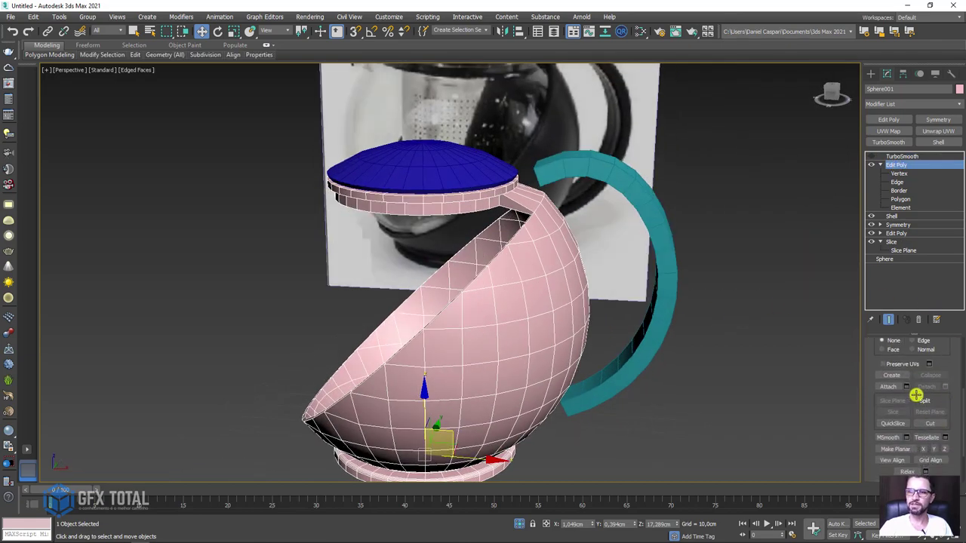
left_click(621, 172)
key("w")
scroll(542, 300, "down", 5)
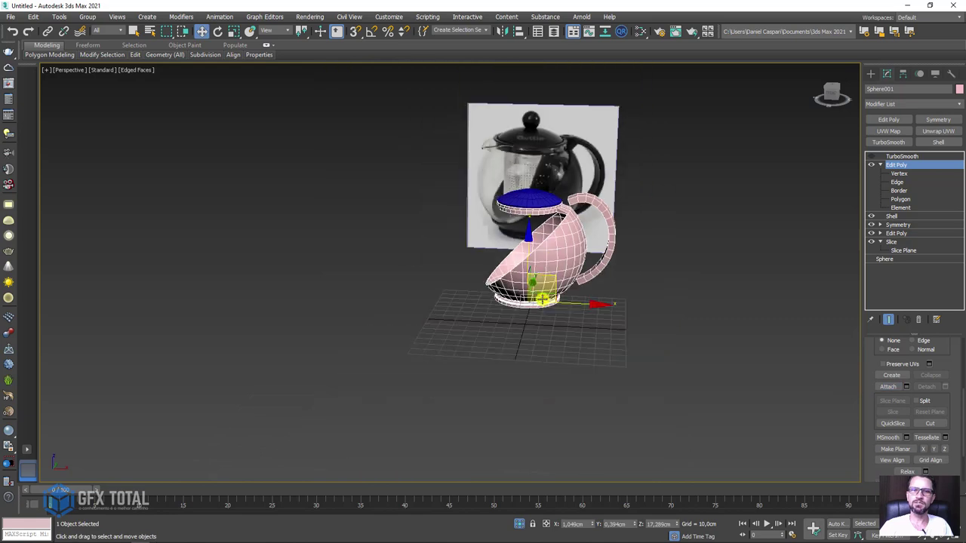
left_click_drag(551, 270, 608, 224)
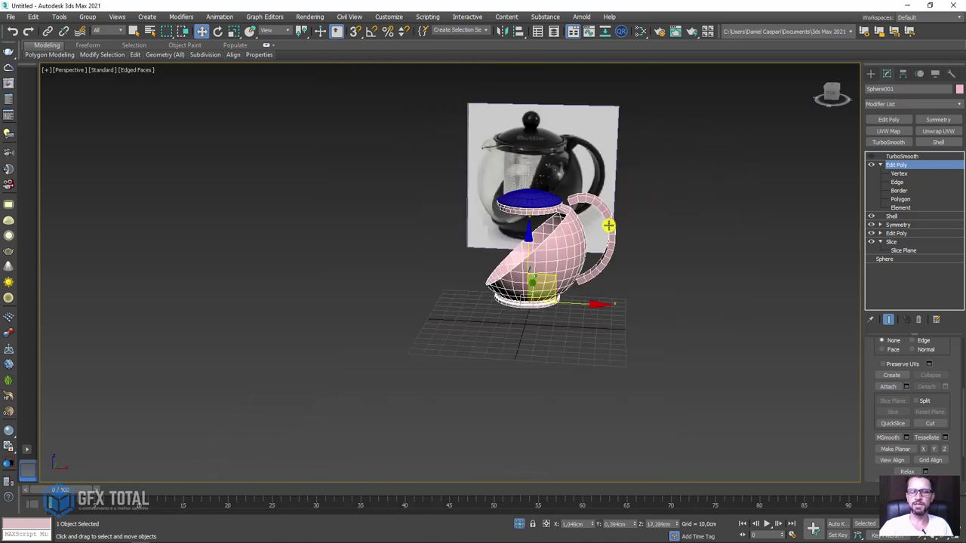
scroll(575, 239, "up", 5)
scroll(536, 143, "up", 4)
scroll(556, 108, "down", 2)
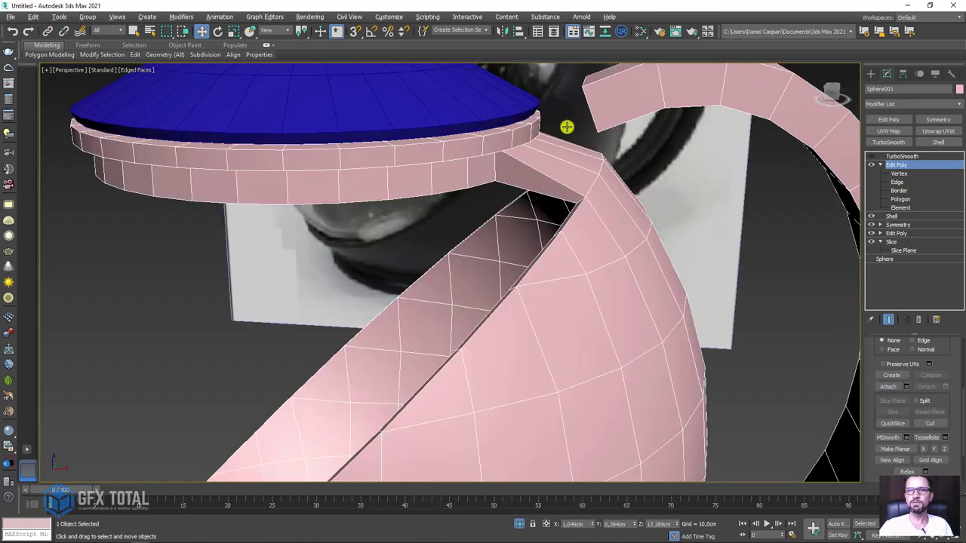
middle_click_drag(610, 184, 627, 199, "alt")
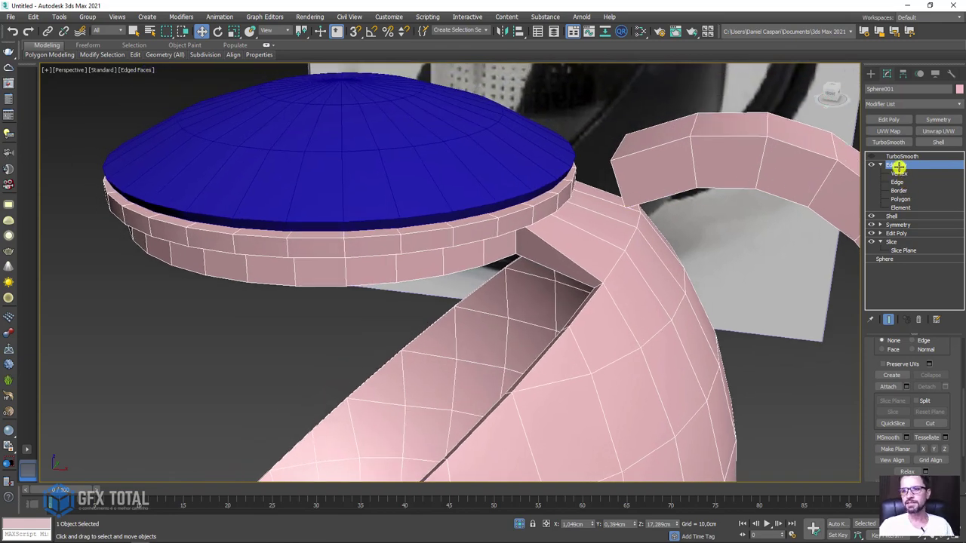
- At Polygon level, select the face at the handle's upper end
left_click(897, 182)
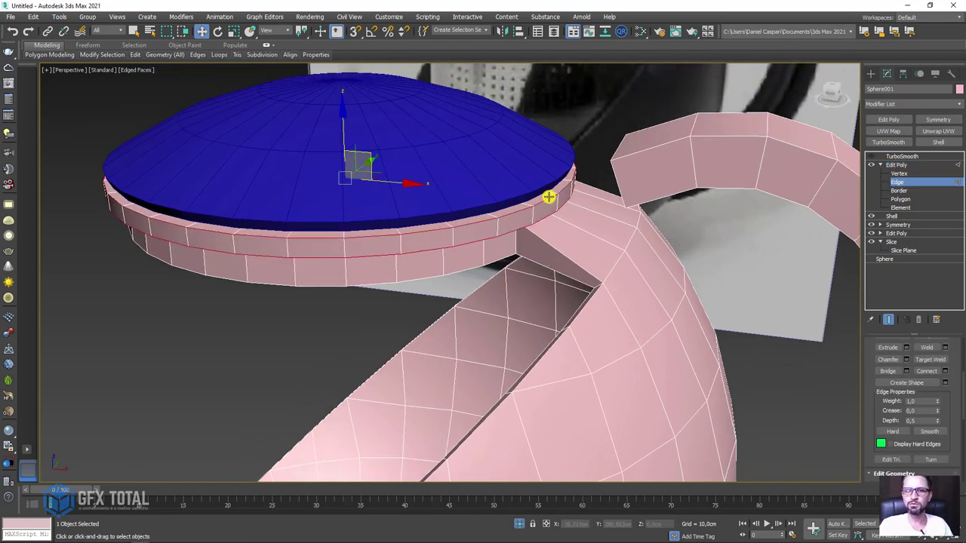
mouse_move(548, 197)
middle_mouse_down("alt")
mouse_move(571, 205)
mouse_move(550, 185)
mouse_move(612, 188)
mouse_move(566, 201)
mouse_move(562, 164)
middle_mouse_up("alt")
left_click(909, 199)
left_click(575, 172)
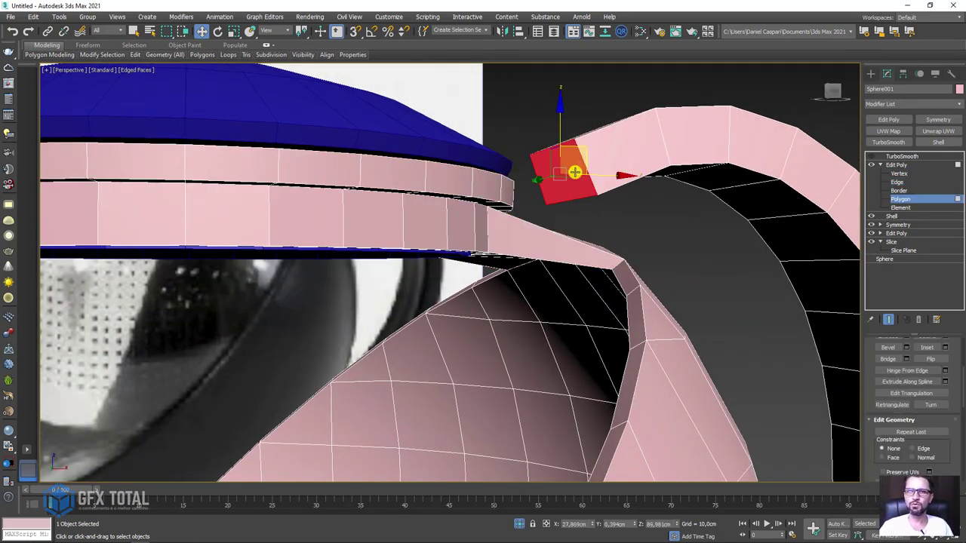
- Add the body face below the lid to the selection, then switch to Edge level
mouse_move(607, 204)
middle_mouse_down("alt")
mouse_move(574, 231)
mouse_move(519, 227)
mouse_move(501, 158)
mouse_move(499, 205)
middle_mouse_up("alt")
left_click(523, 221)
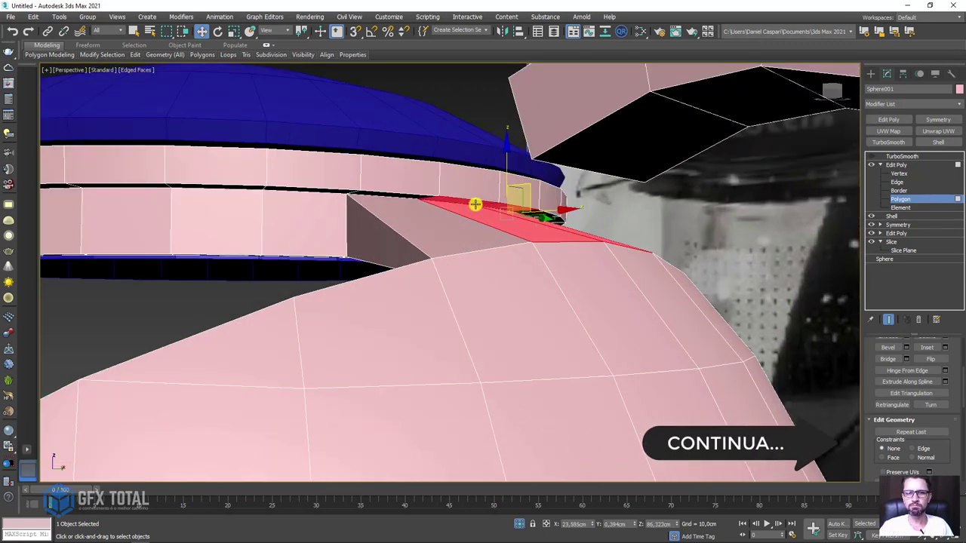
scroll(514, 194, "down", 6)
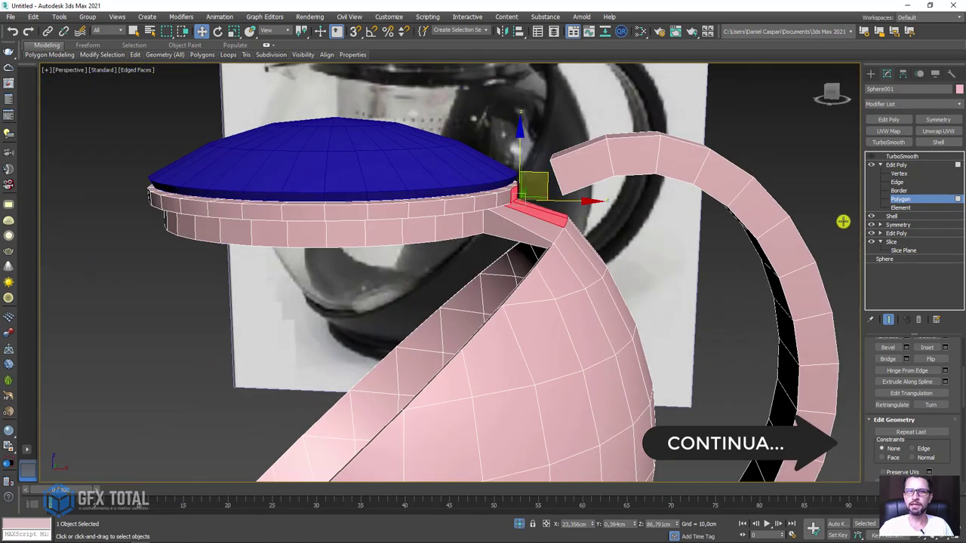
left_click(899, 182)
mouse_move(629, 149)
middle_mouse_down("alt")
mouse_move(662, 194)
mouse_move(601, 239)
middle_mouse_up("alt")
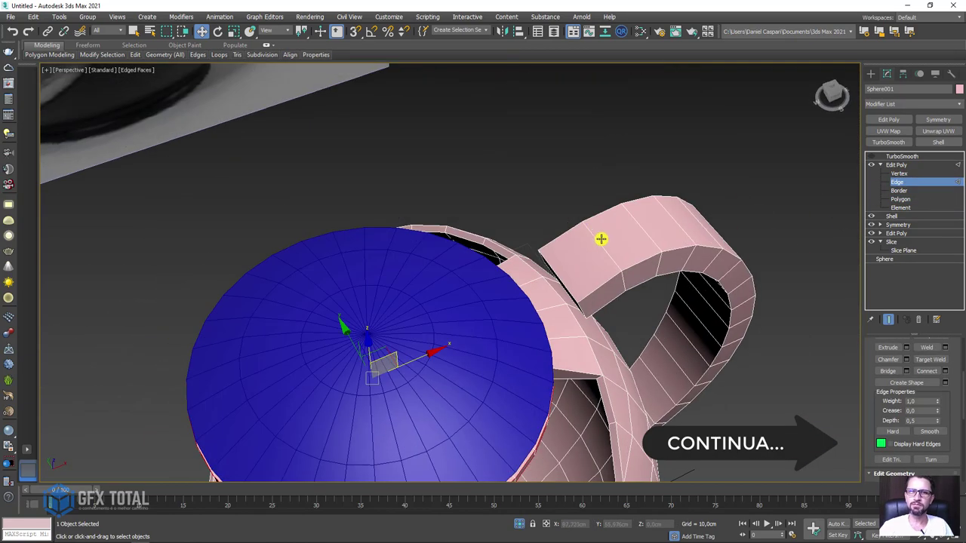
scroll(873, 361, "up", 3)
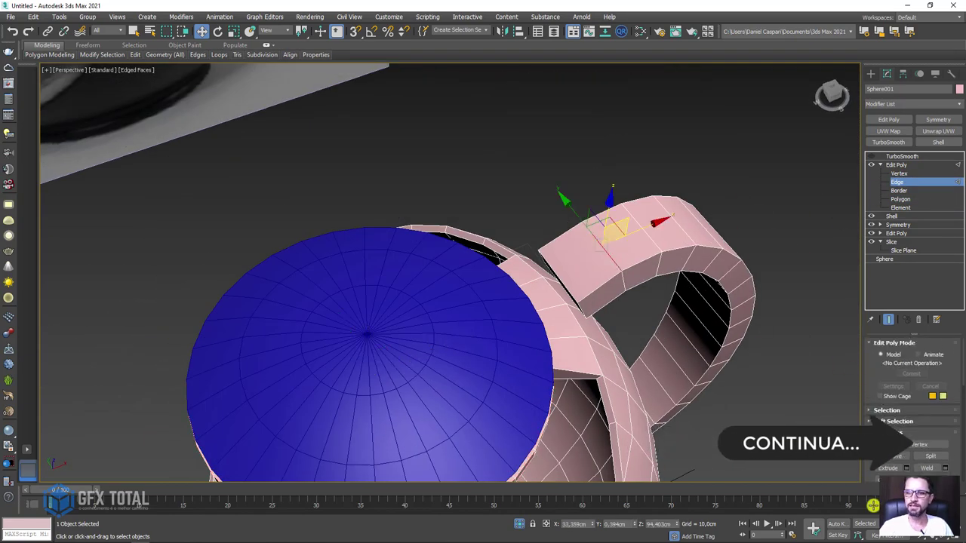
scroll(878, 423, "down", 2)
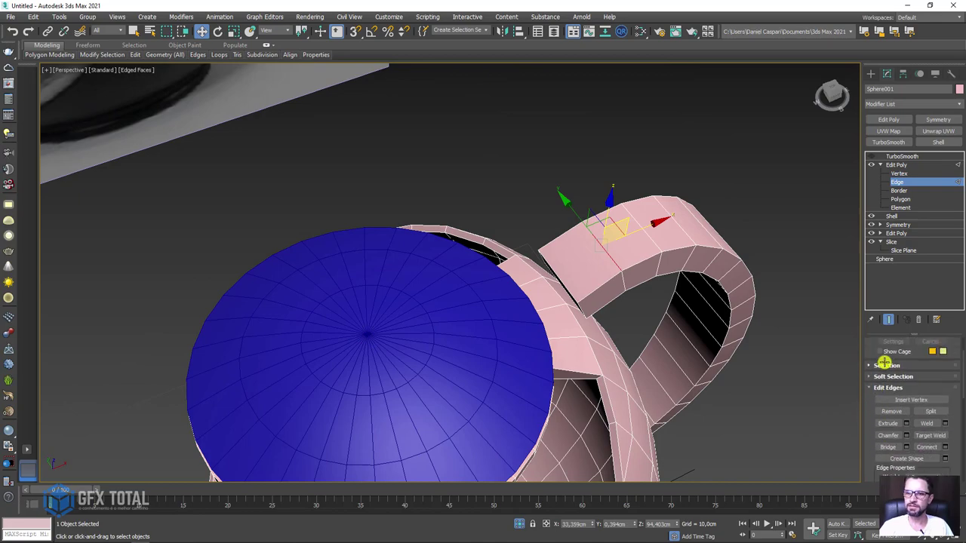